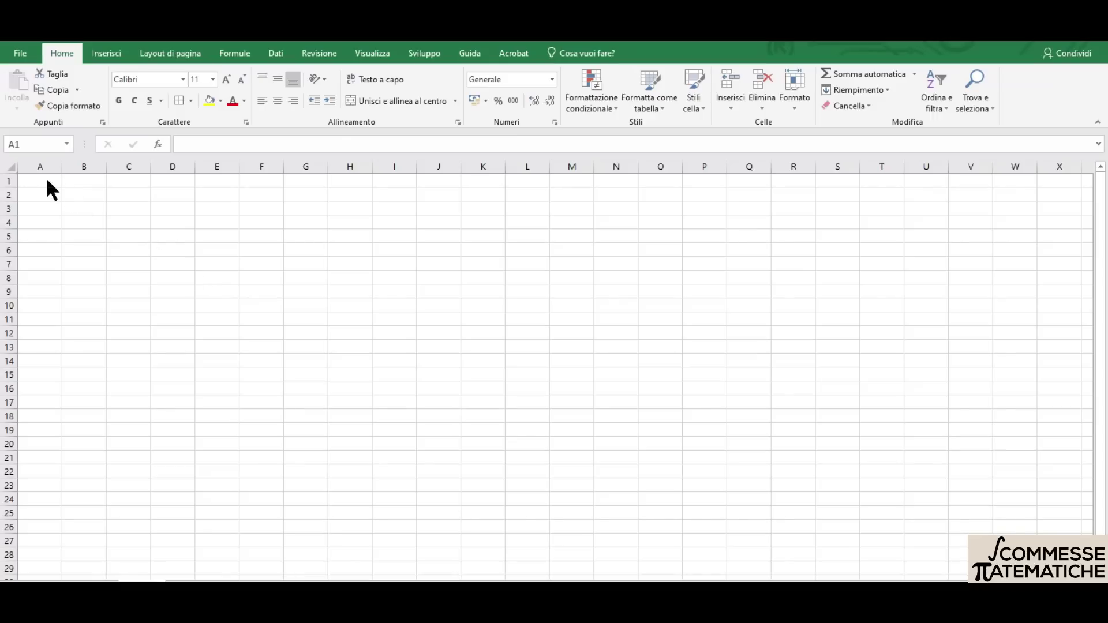
Apply vertical centring, wrap text and bold to every cell of the whole worksheet
left_click(12, 168)
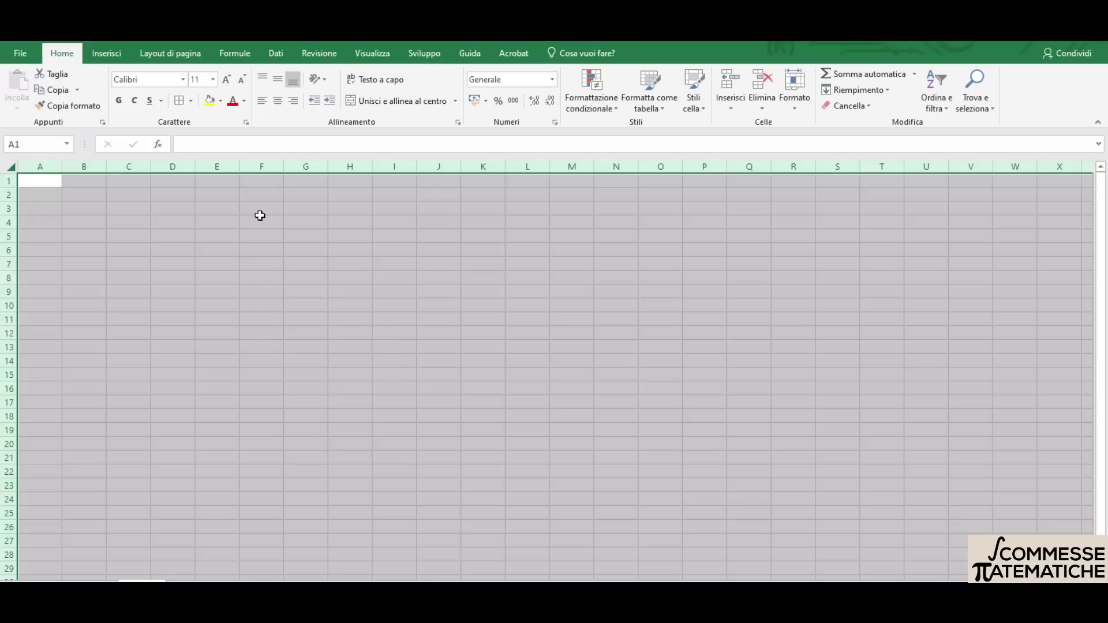
left_click(276, 79)
left_click(375, 77)
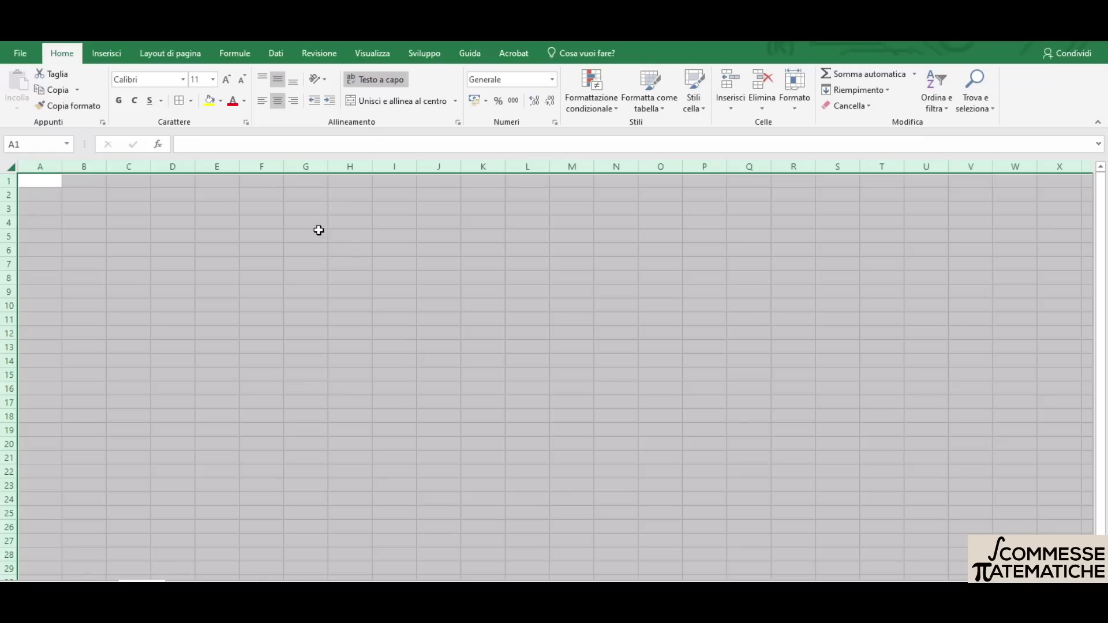
left_click(119, 101)
left_click(45, 179)
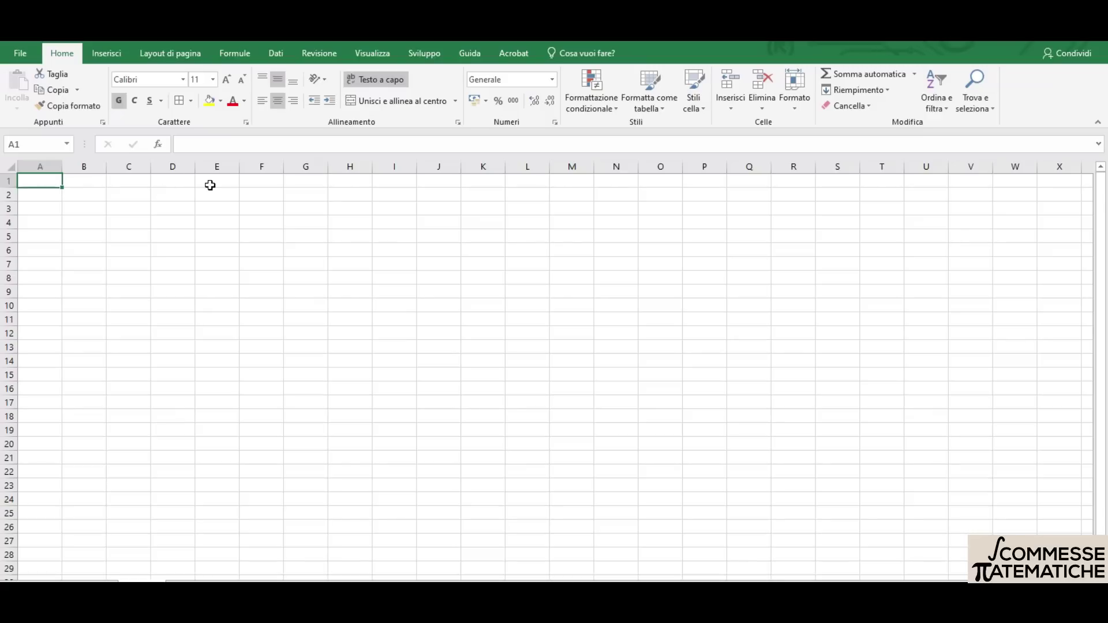
Merge and centre A1:L3 and enter the title IL BIVIO
mouse_move(37, 180)
left_mouse_down()
mouse_move(523, 183)
mouse_move(525, 202)
left_mouse_up()
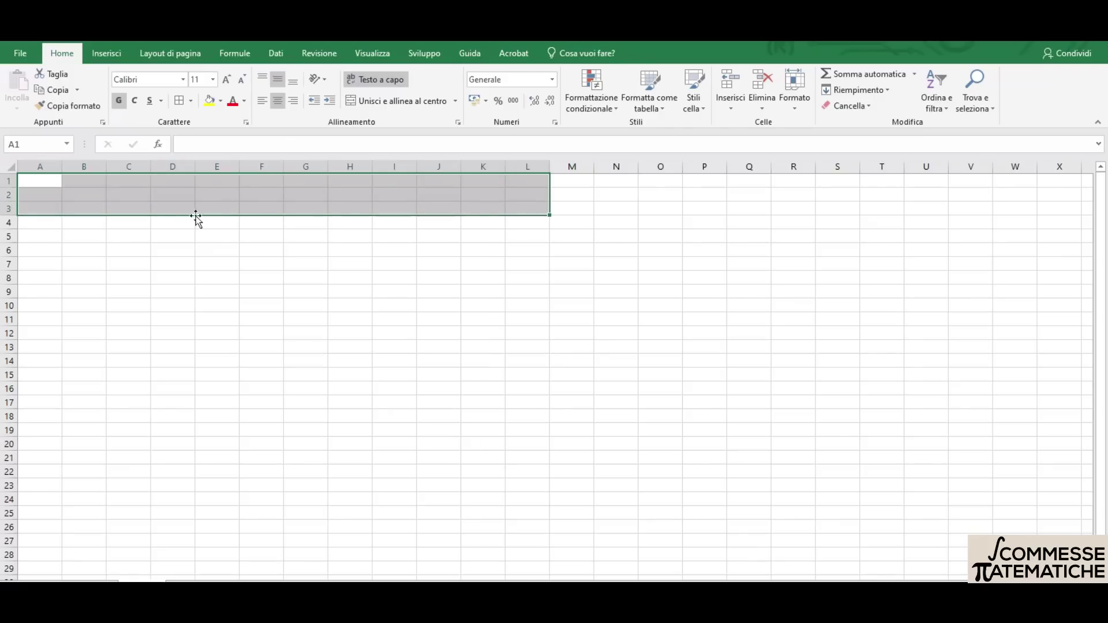
left_click(397, 102)
left_click(256, 281)
left_click(237, 194)
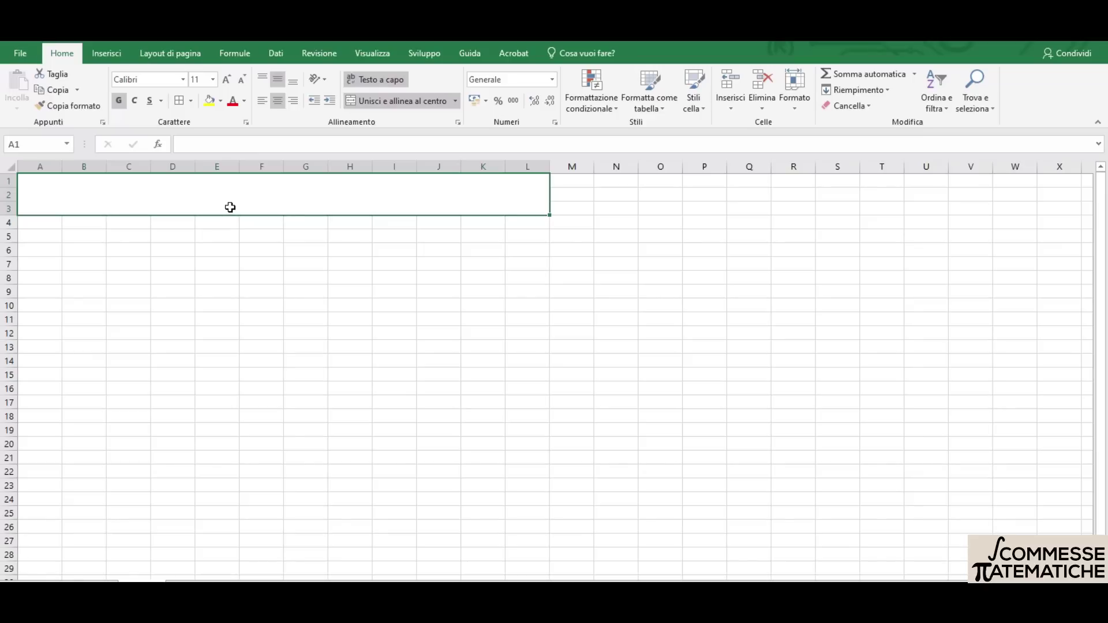
double_click(230, 207)
type("IL")
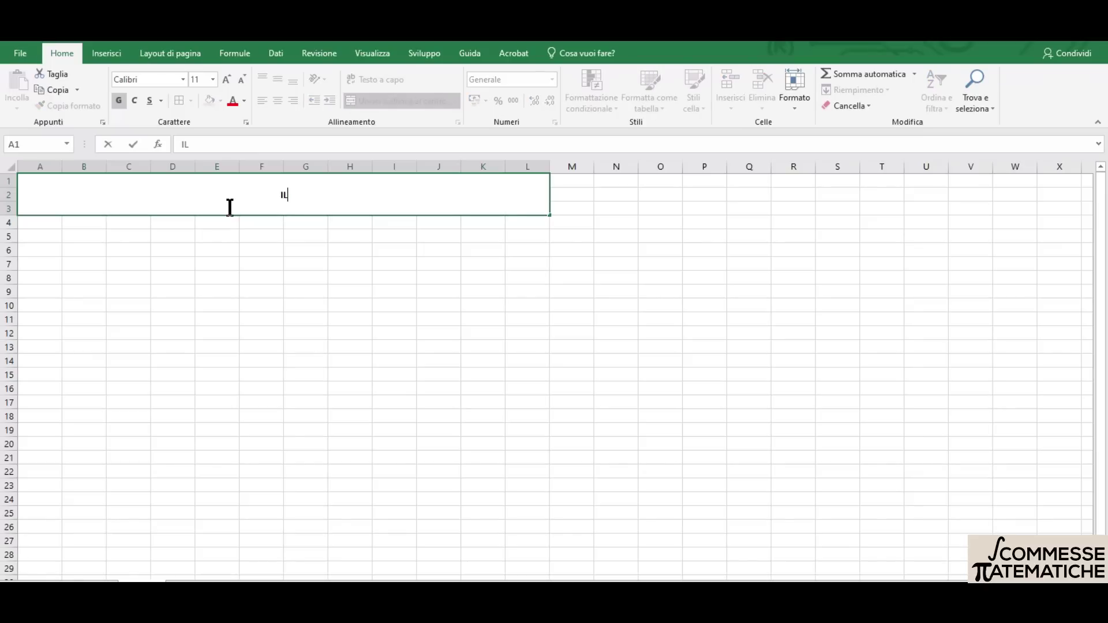
type(" BIVIO")
key("Return")
Set the IL BIVIO title to 28-point font size
left_click(223, 207)
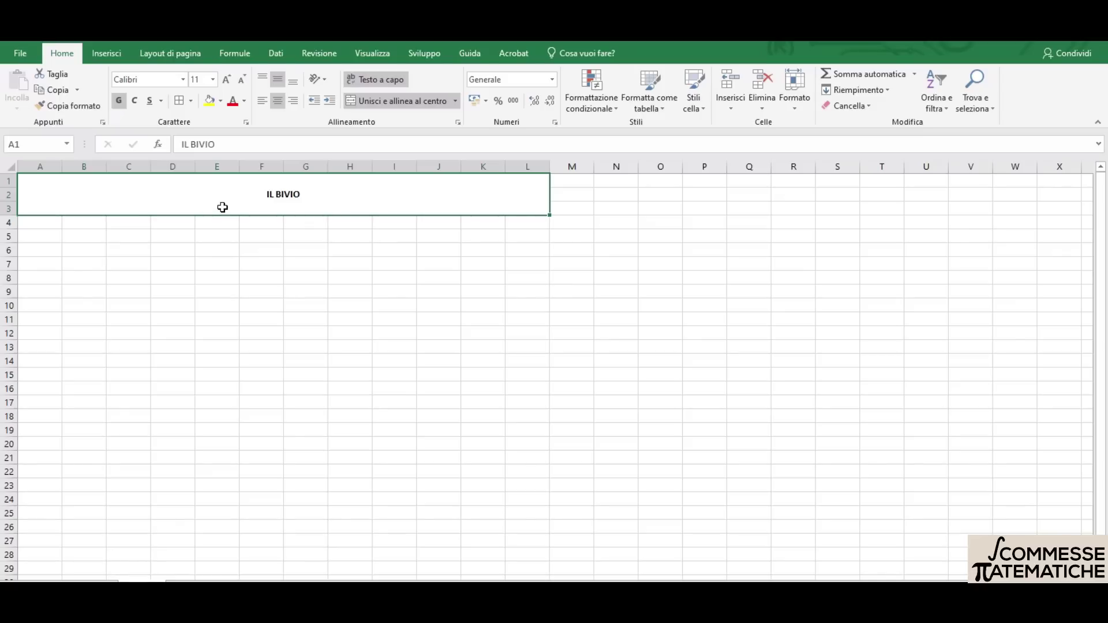
left_click(213, 81)
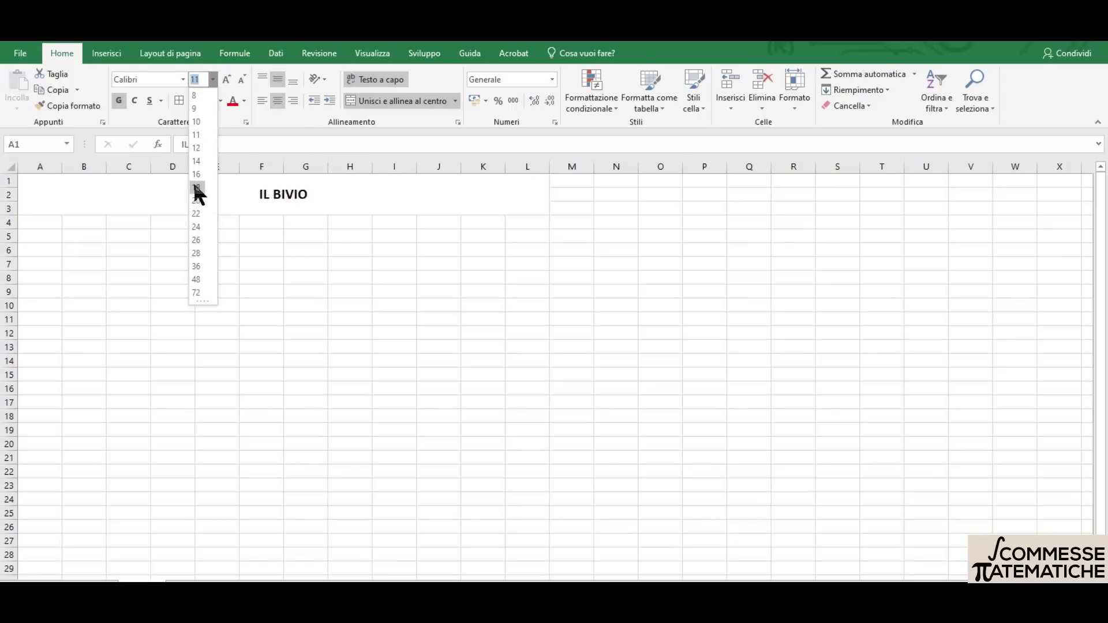
left_click(197, 254)
left_click(280, 254)
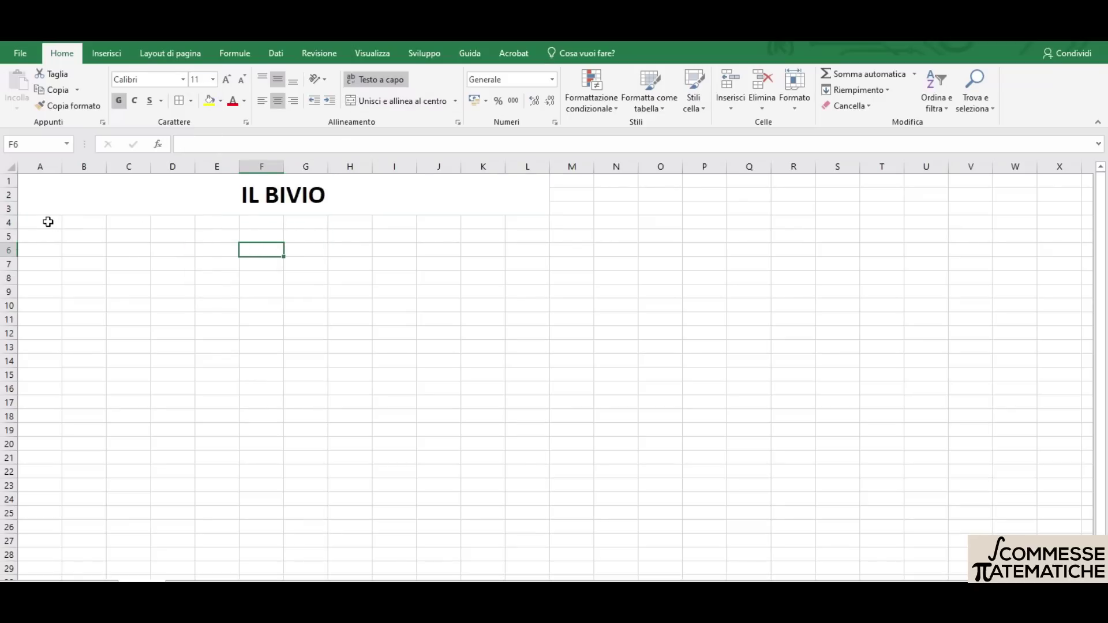
Merge and centre the header blocks A4:D5, E4:H5, I4:J5, K4:K5 and L4:L5
left_click_drag(48, 222, 161, 221)
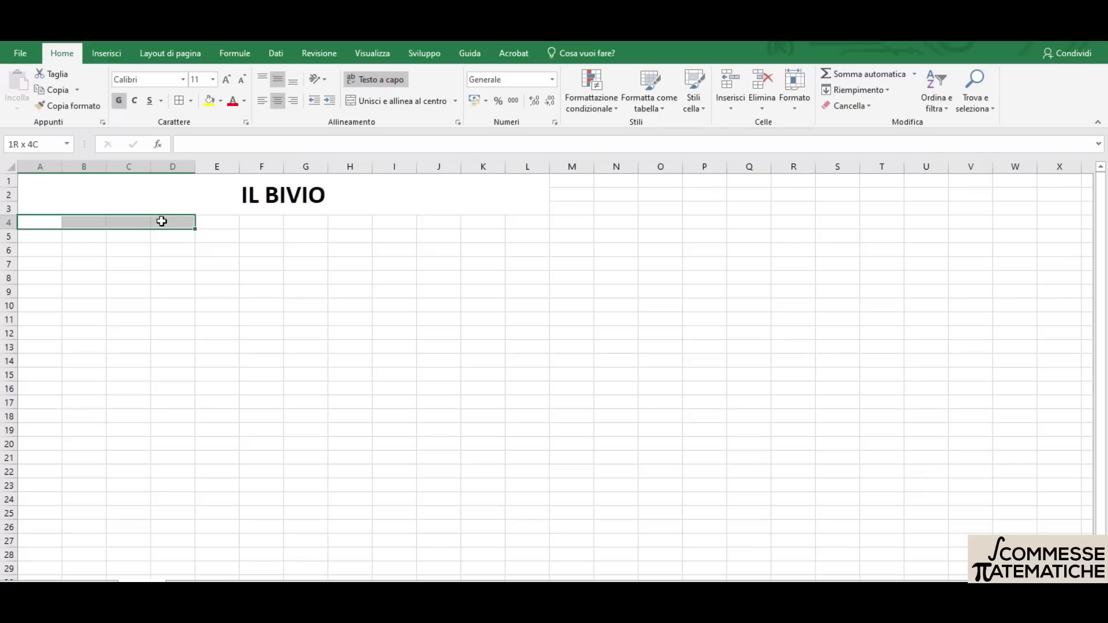
left_click_drag(161, 221, 161, 231)
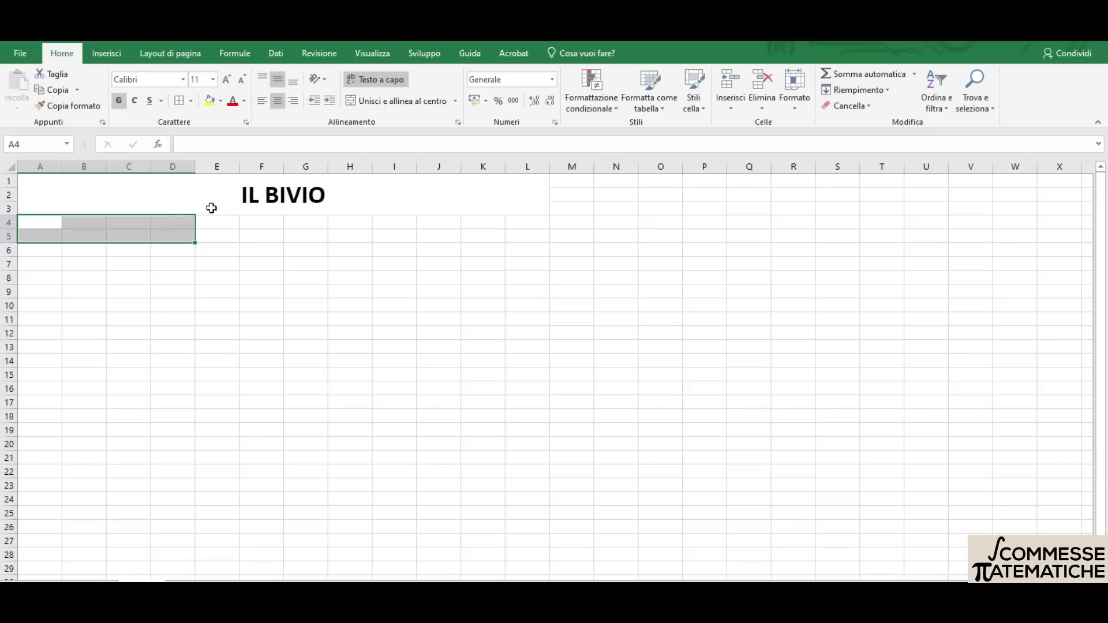
left_click(384, 99)
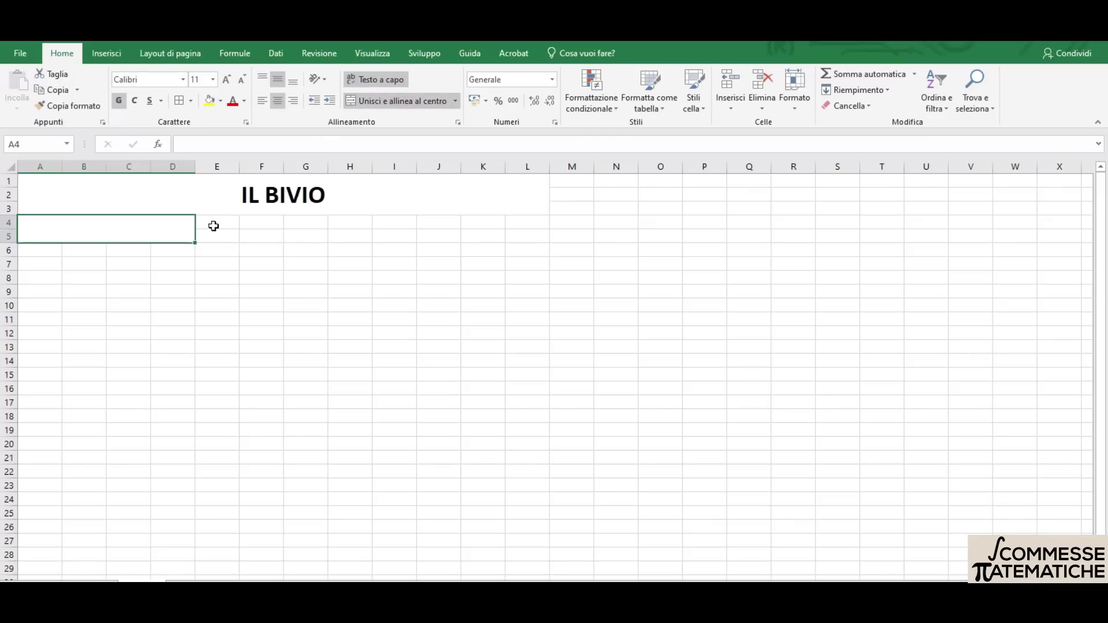
mouse_move(216, 223)
left_mouse_down()
mouse_move(333, 224)
mouse_move(332, 237)
left_mouse_up()
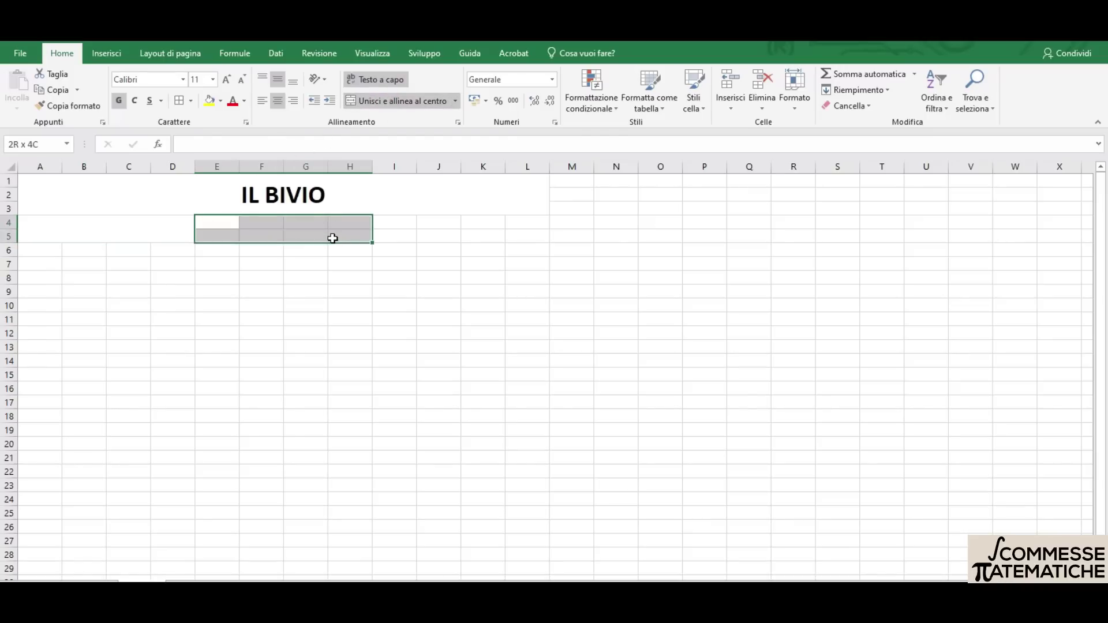
left_click(396, 104)
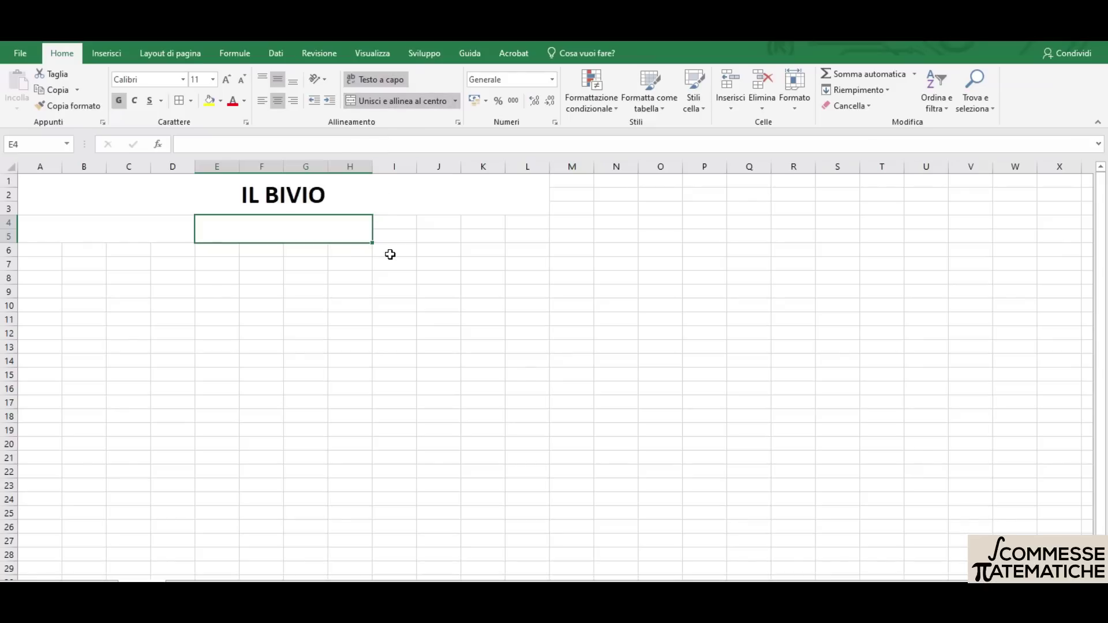
left_click_drag(388, 222, 429, 235)
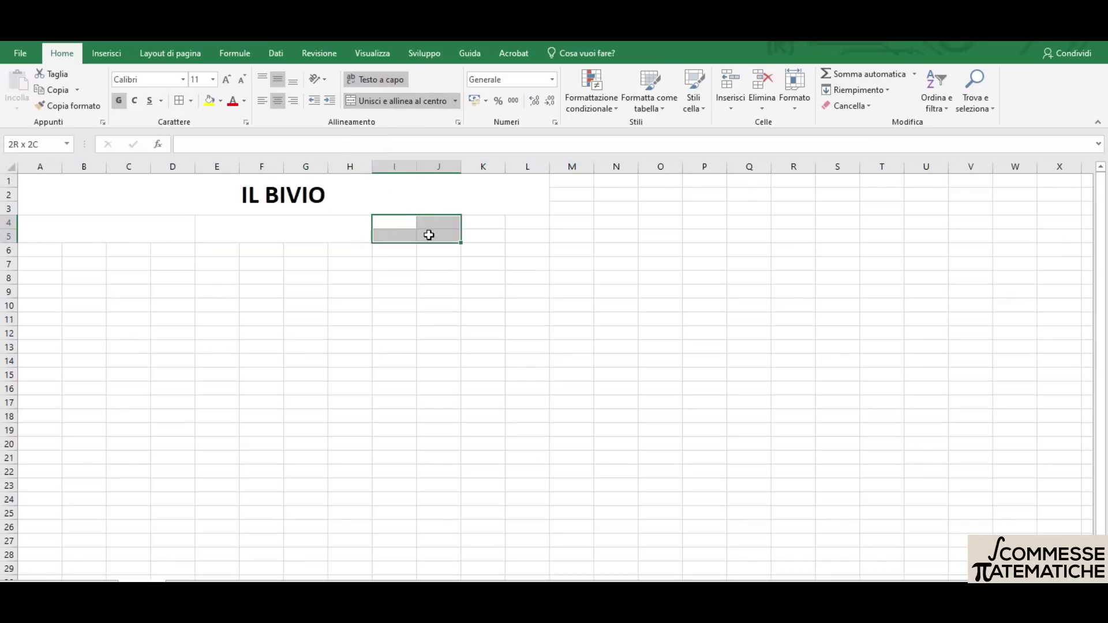
left_click(392, 100)
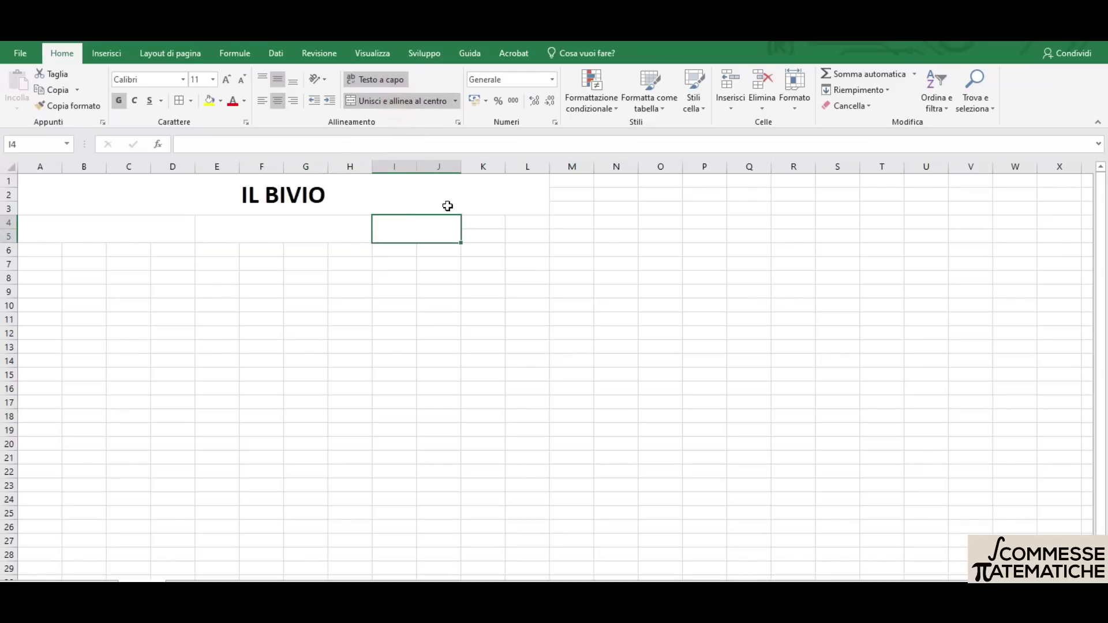
left_click(486, 228)
left_click_drag(486, 228, 485, 235)
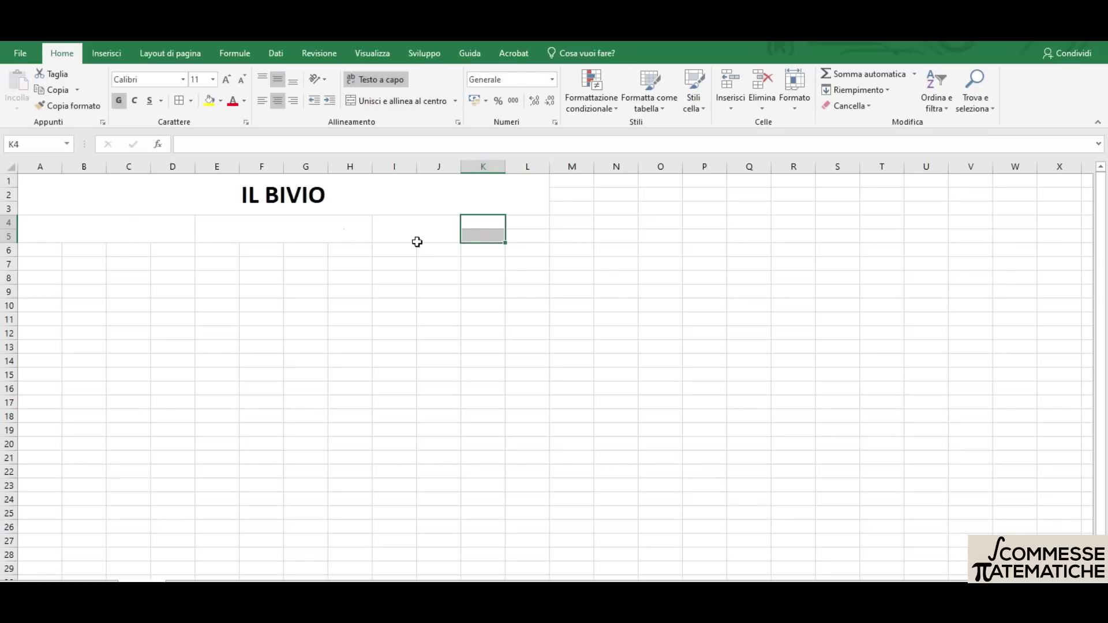
left_click(411, 99)
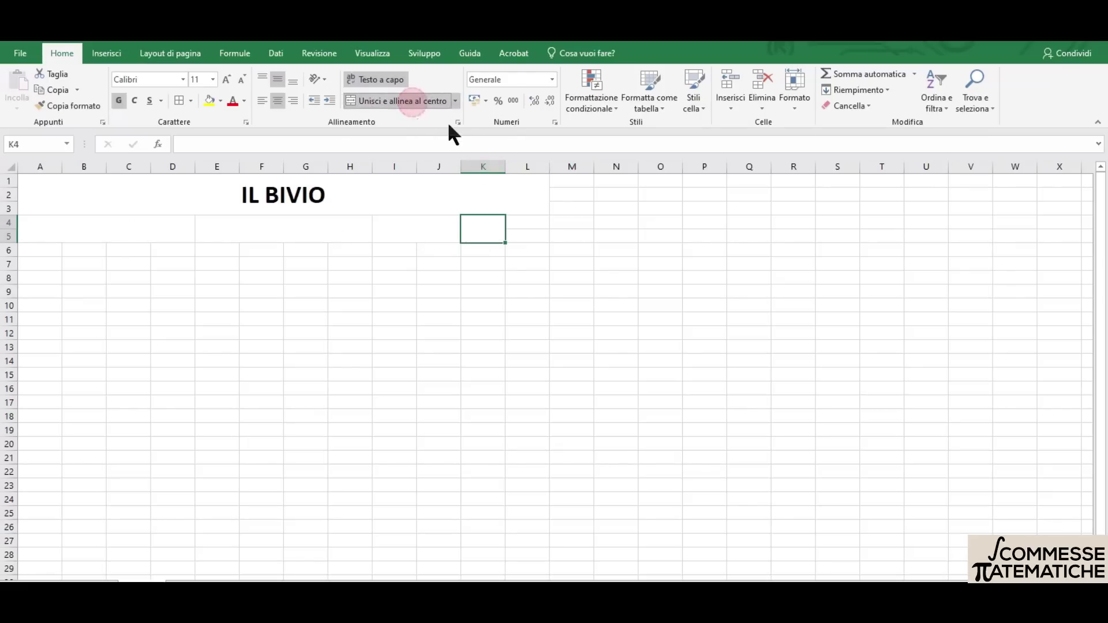
left_click_drag(521, 221, 524, 236)
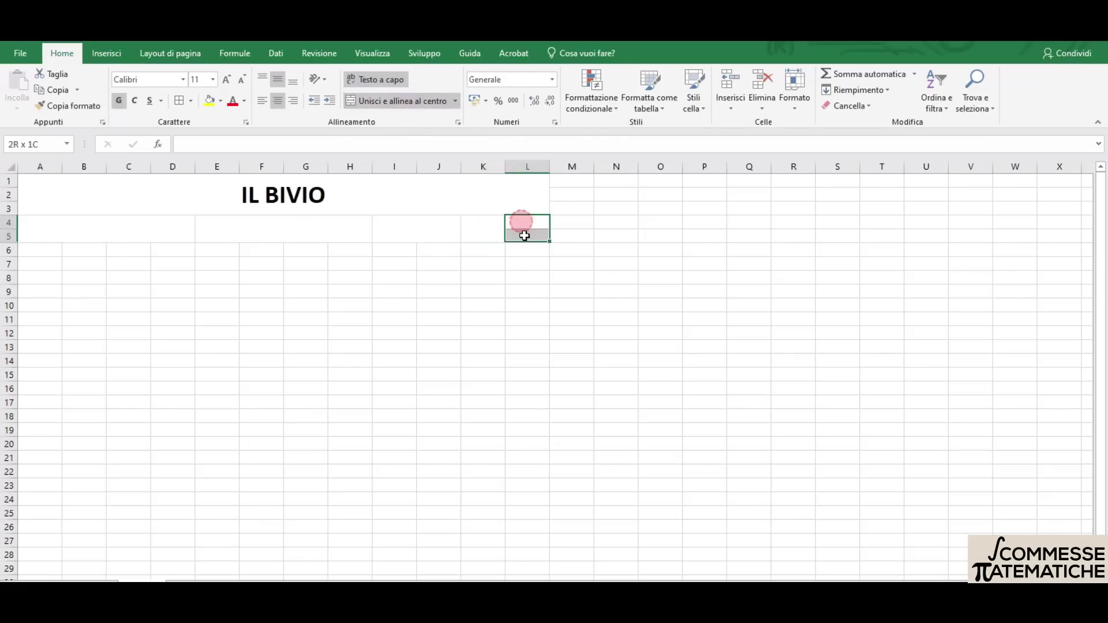
left_click(409, 102)
Apply all borders to the A1:L5 range
left_click(146, 195)
left_click_drag(334, 222, 467, 249)
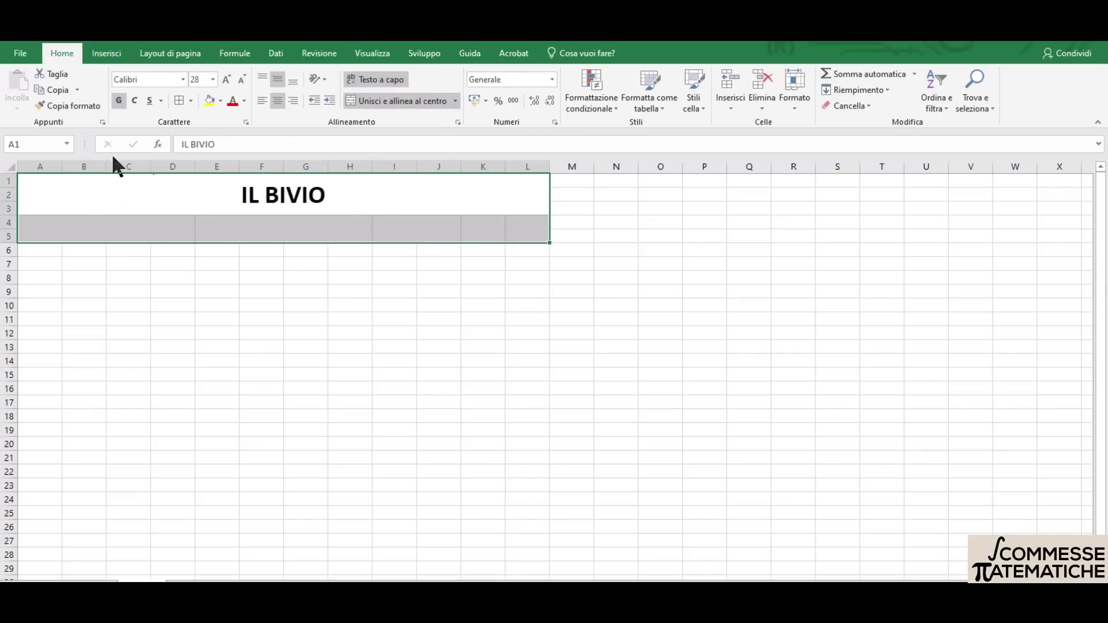
left_click(179, 101)
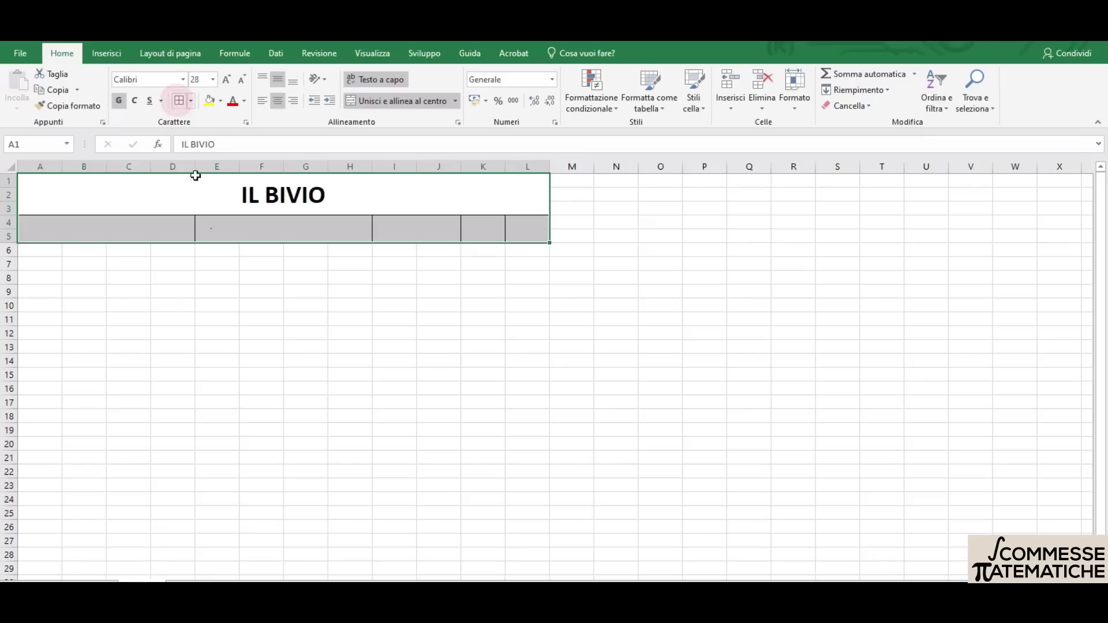
left_click(217, 302)
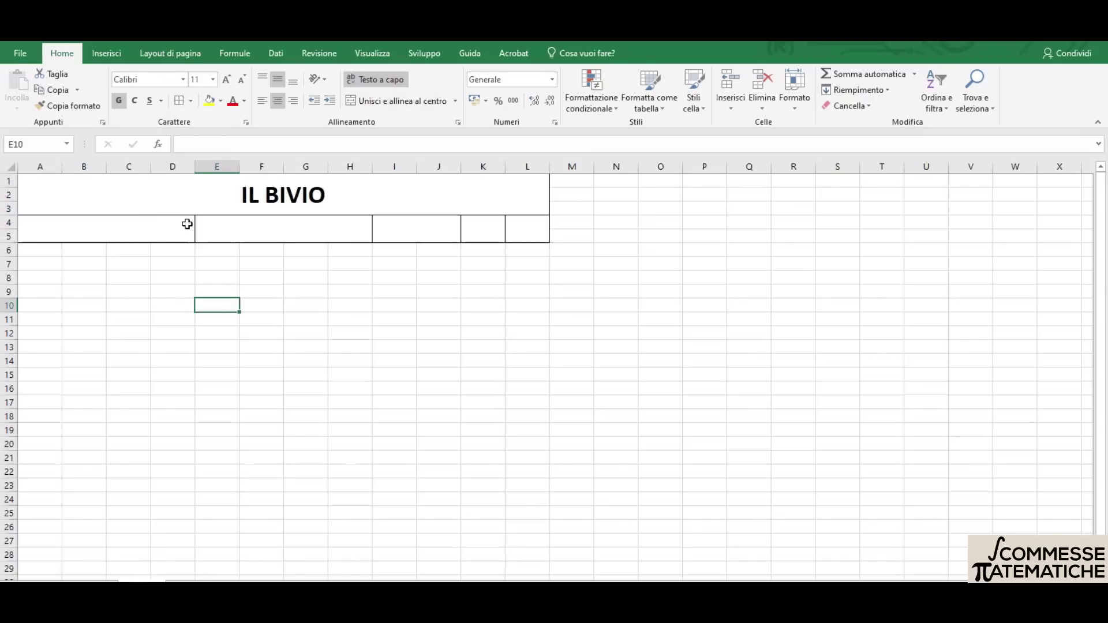
Label the first header blocks EVENTI CHIUSI, COEFFICIENTI INVESTIMENTO and DATA CHIUSURA GIORNALIERA
left_click(148, 230)
type("EVENTI CHIUSI")
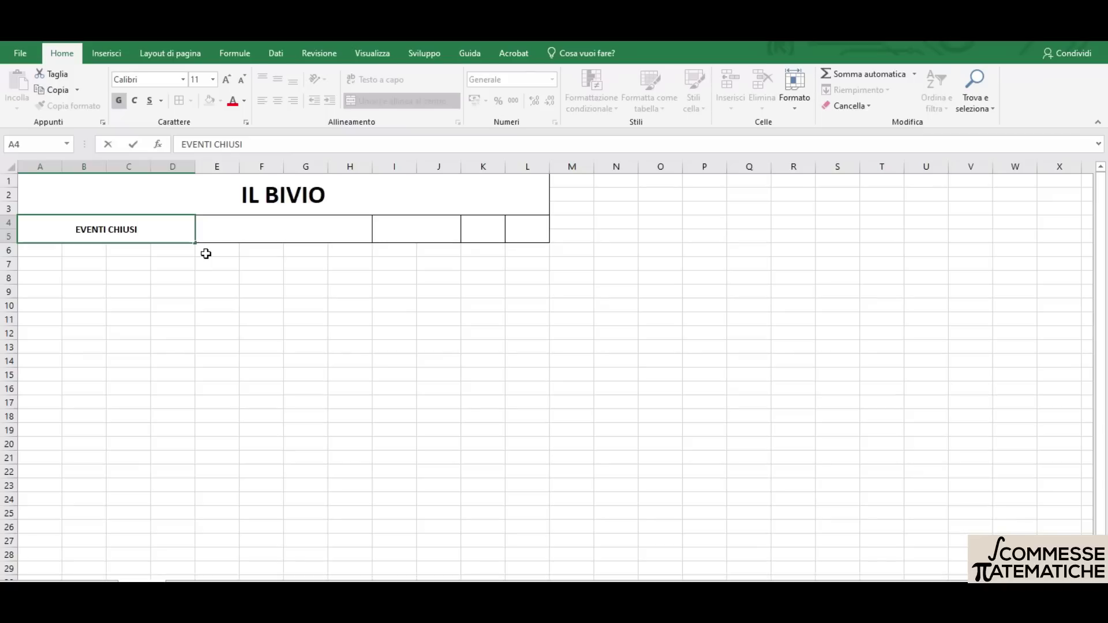
key("Tab")
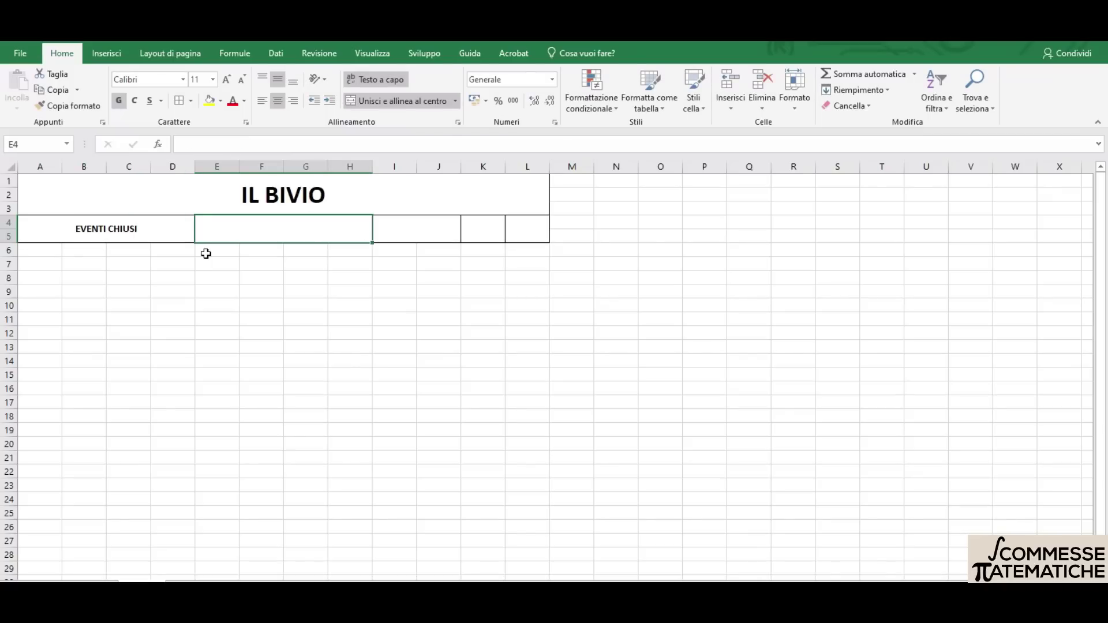
type("COEFFICIENTI INVESTIMENTO")
key("Return")
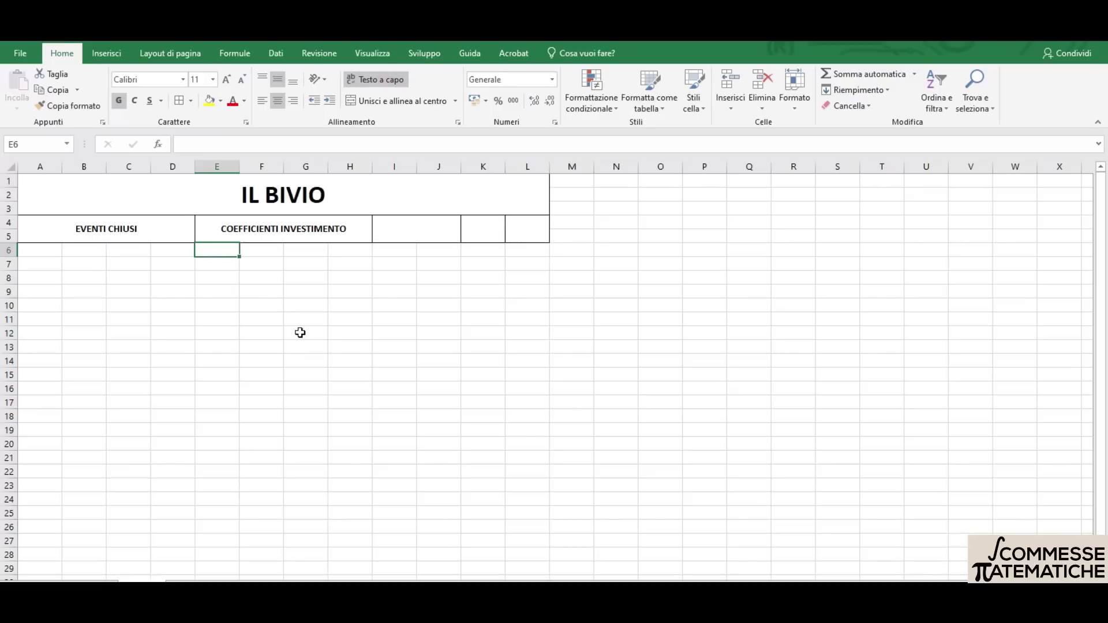
left_click(407, 231)
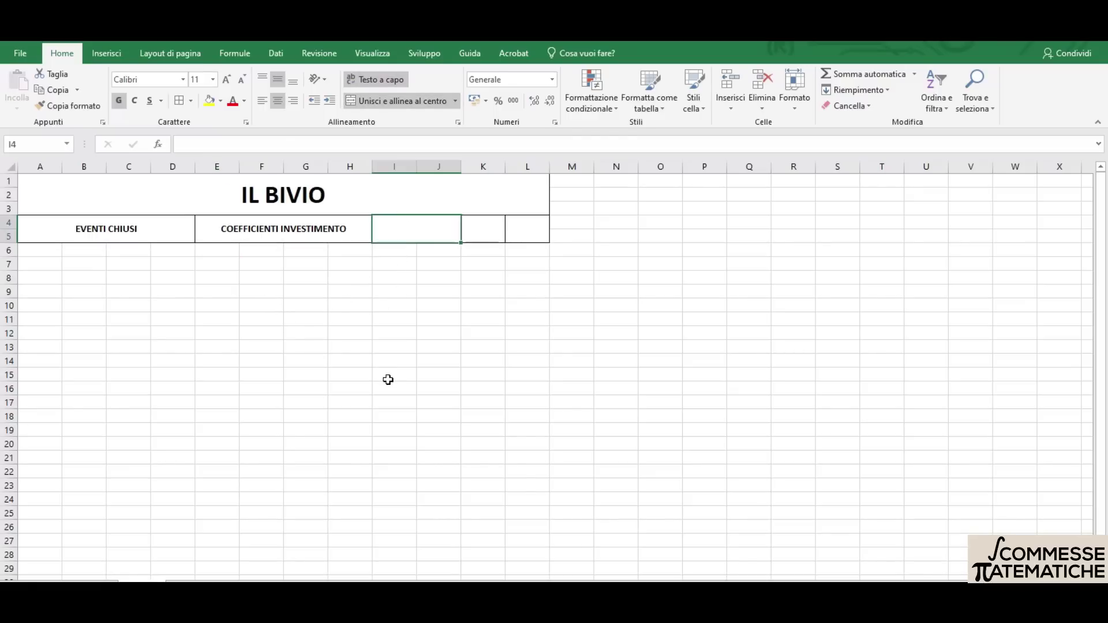
type("DATA CHIUSURA")
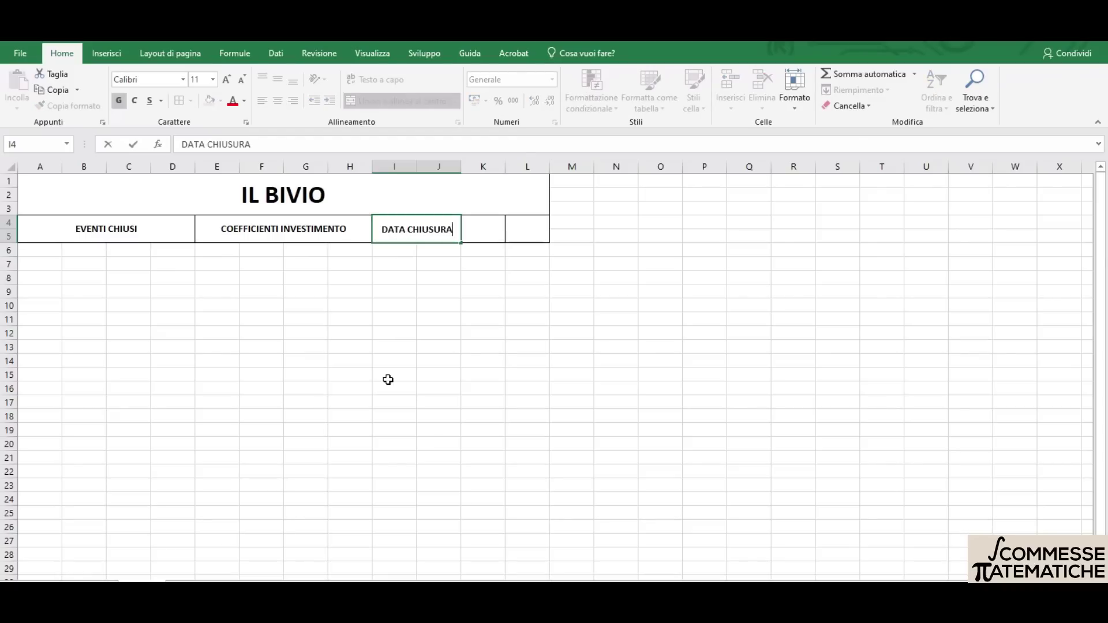
type(" GIORNALIERA")
key("Return")
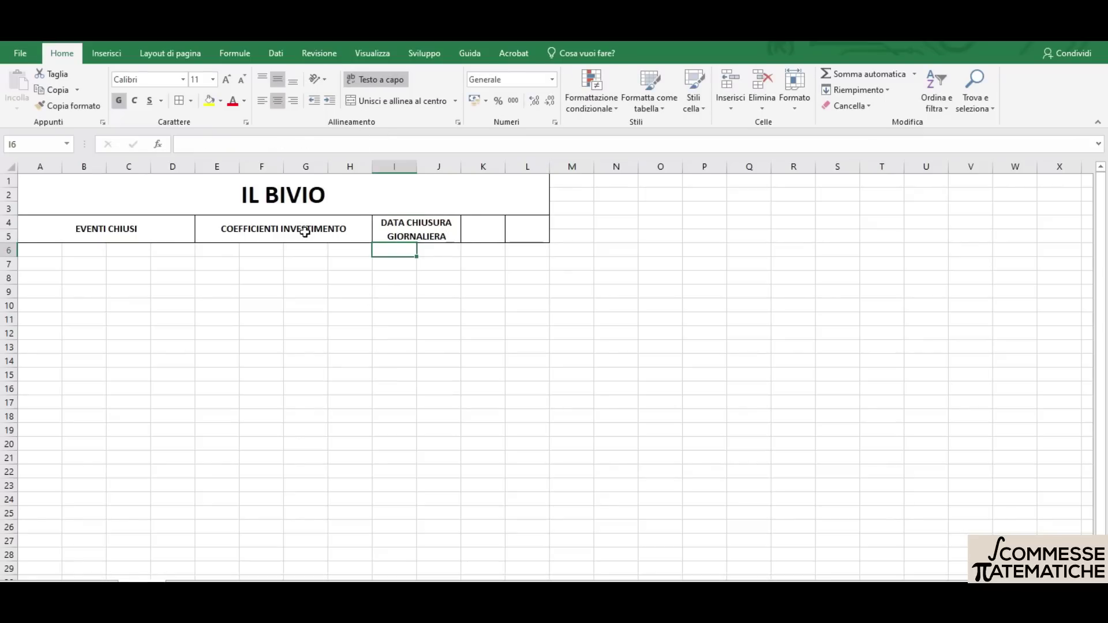
Enter CASSA DIARIA in K4 and CASSA MESE in L4
left_click(407, 230)
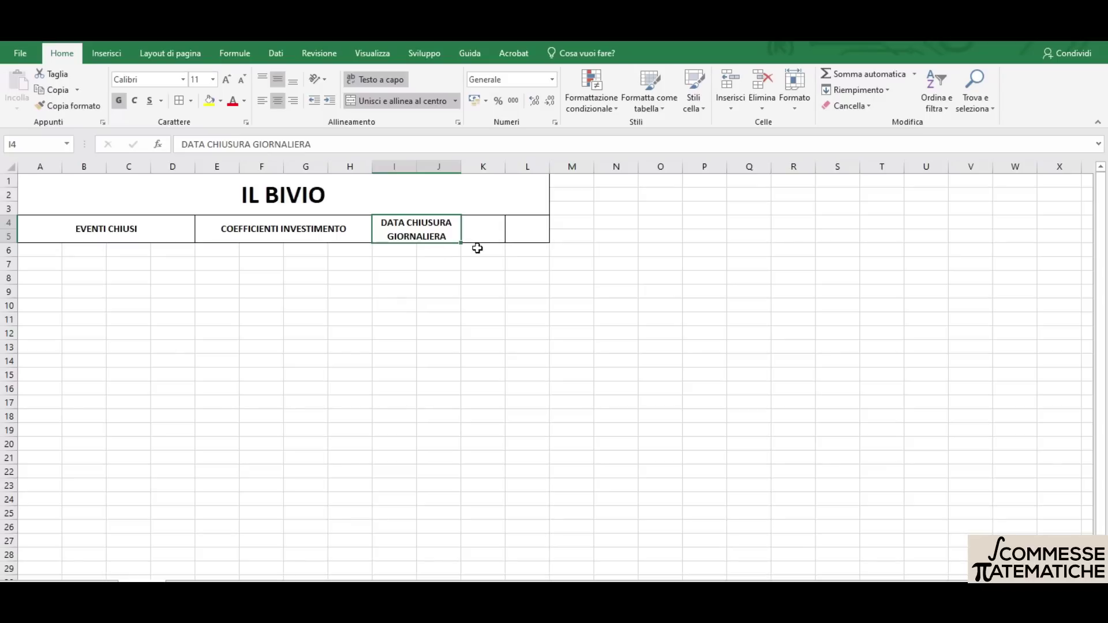
left_click(489, 226)
type("C")
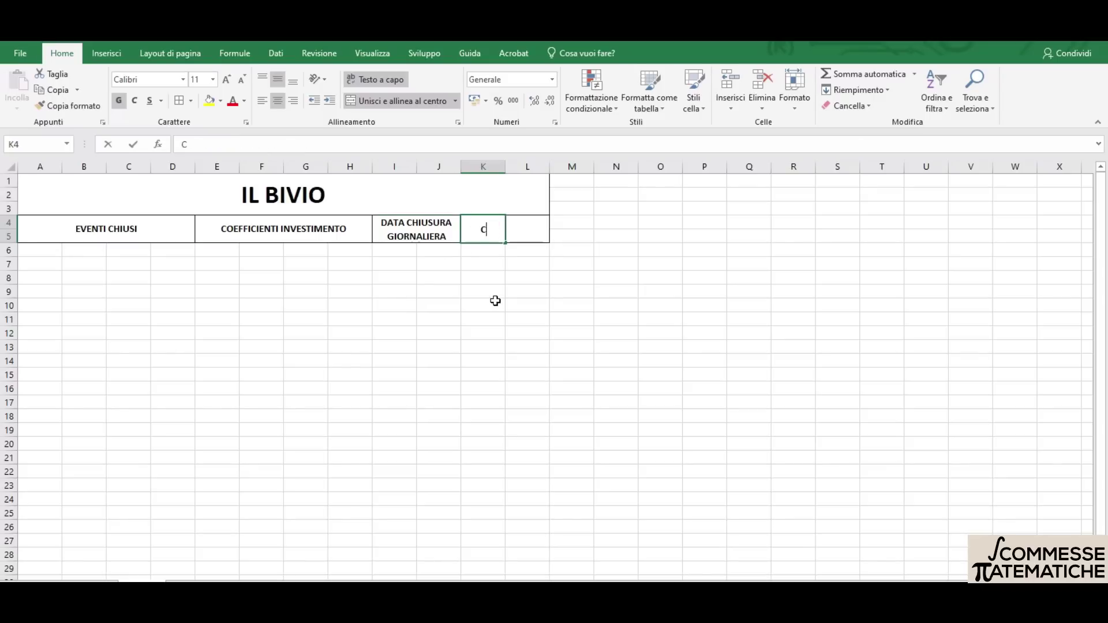
type("ASSA DIARIA")
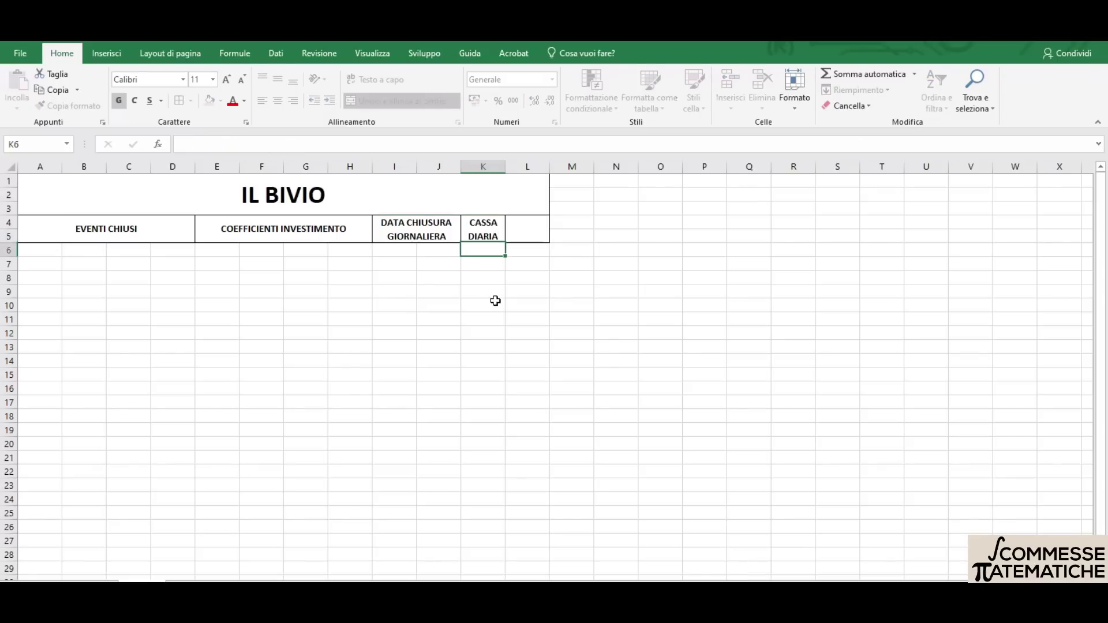
key("ctrl+Return")
left_click(527, 227)
type("CASSA MESE")
key("Return")
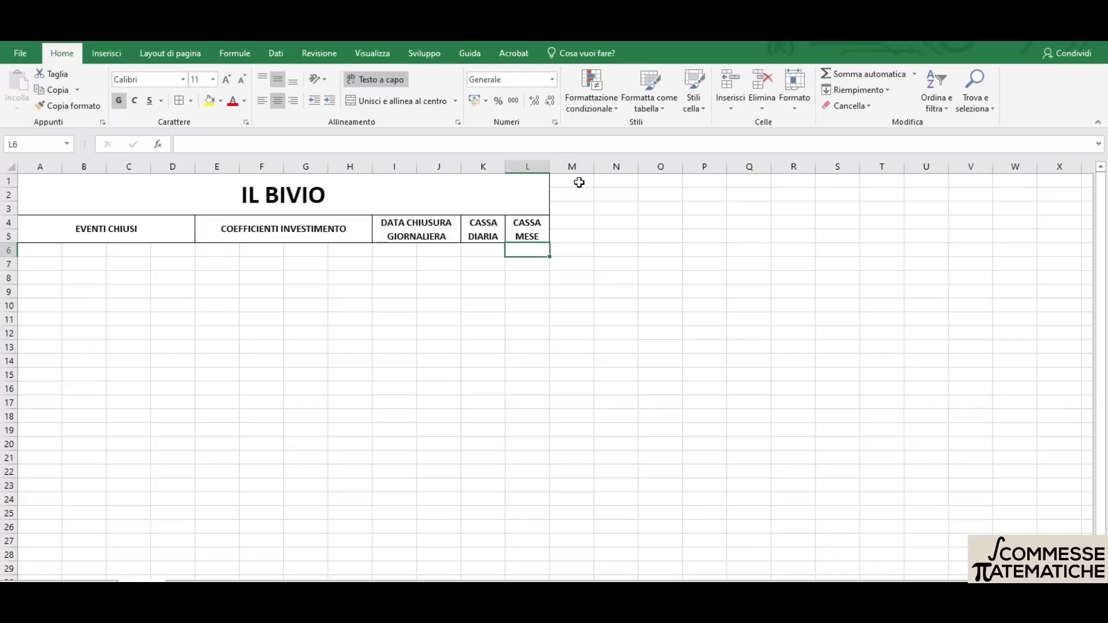
Merge M1:N3 and O1:P3 into blocks and outline them with borders
mouse_move(579, 183)
left_mouse_down()
mouse_move(609, 183)
mouse_move(609, 211)
left_mouse_up()
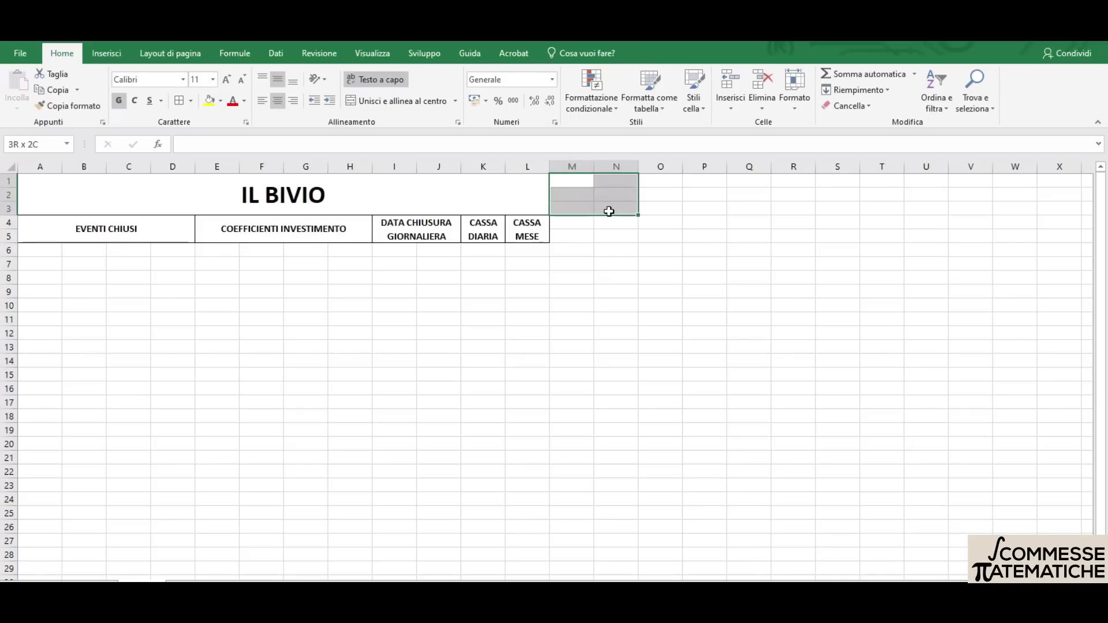
left_click(395, 103)
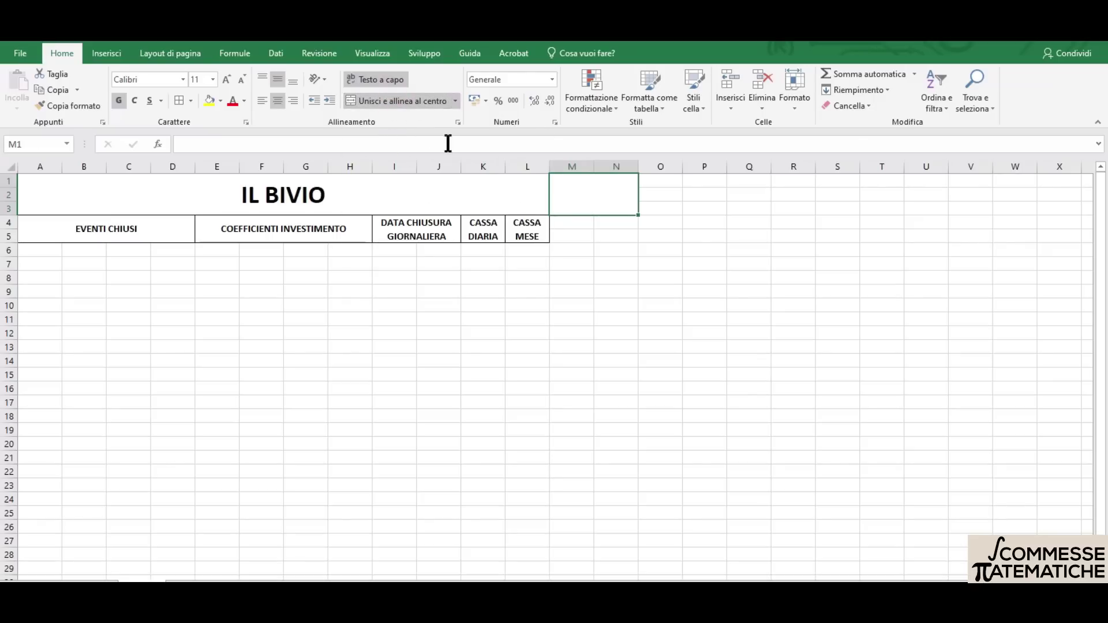
left_click_drag(658, 179, 691, 209)
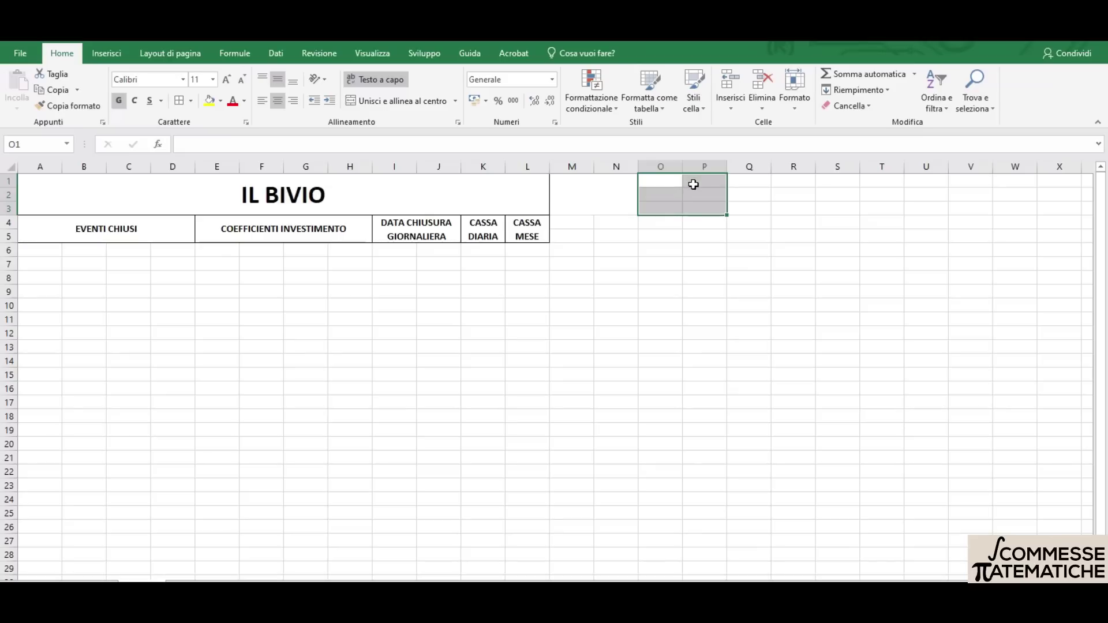
left_click(396, 102)
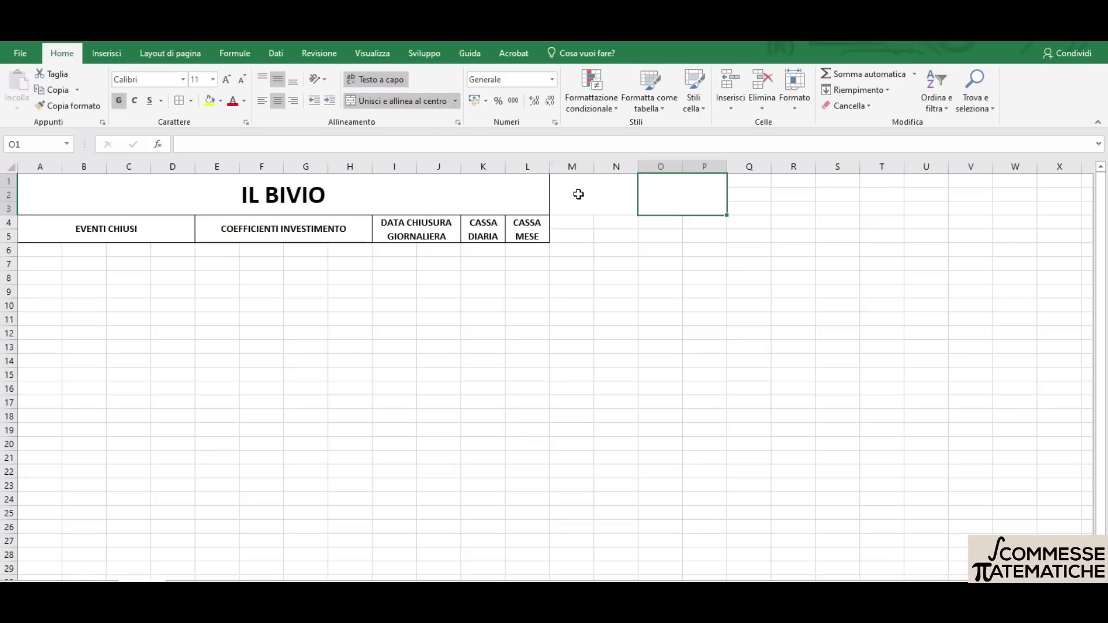
left_click_drag(576, 190, 646, 202)
left_click(180, 98)
left_click(665, 264)
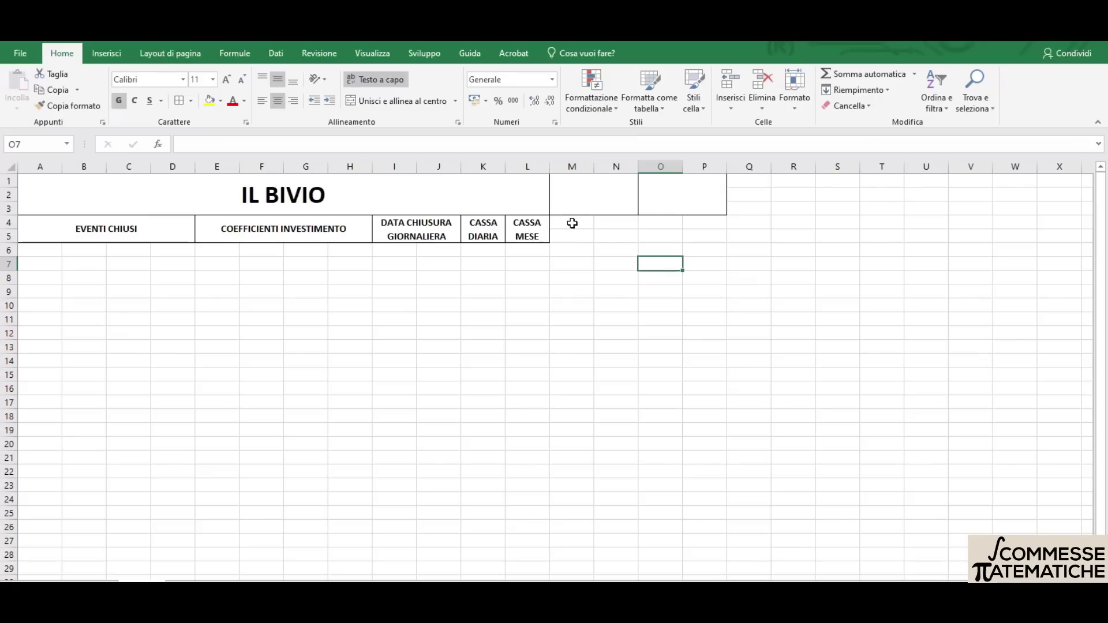
Merge and border M4:N5 and O4:P5, then type CASSA AGGIORNATA into the M1 block
left_click_drag(571, 223, 614, 232)
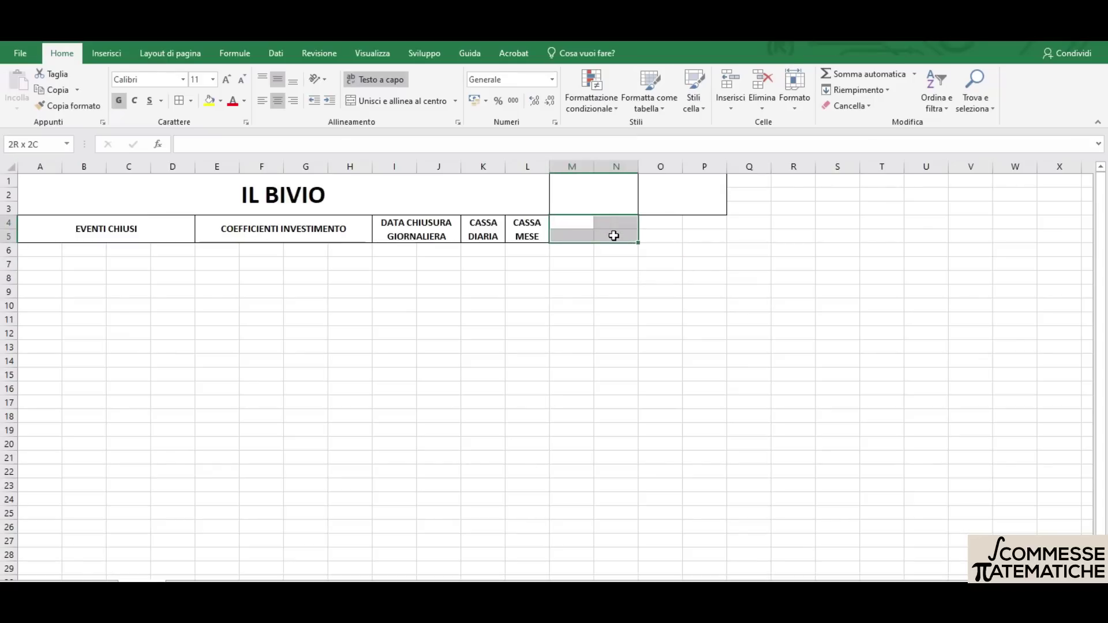
left_click(413, 101)
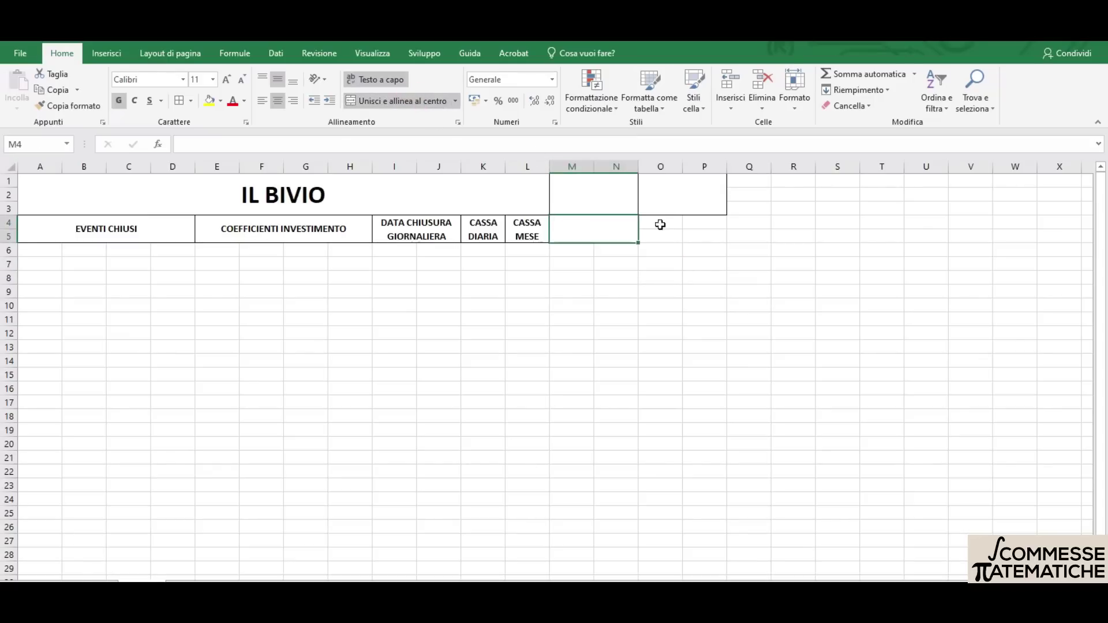
left_click_drag(661, 224, 699, 238)
left_click(393, 99)
left_click_drag(585, 228, 660, 234)
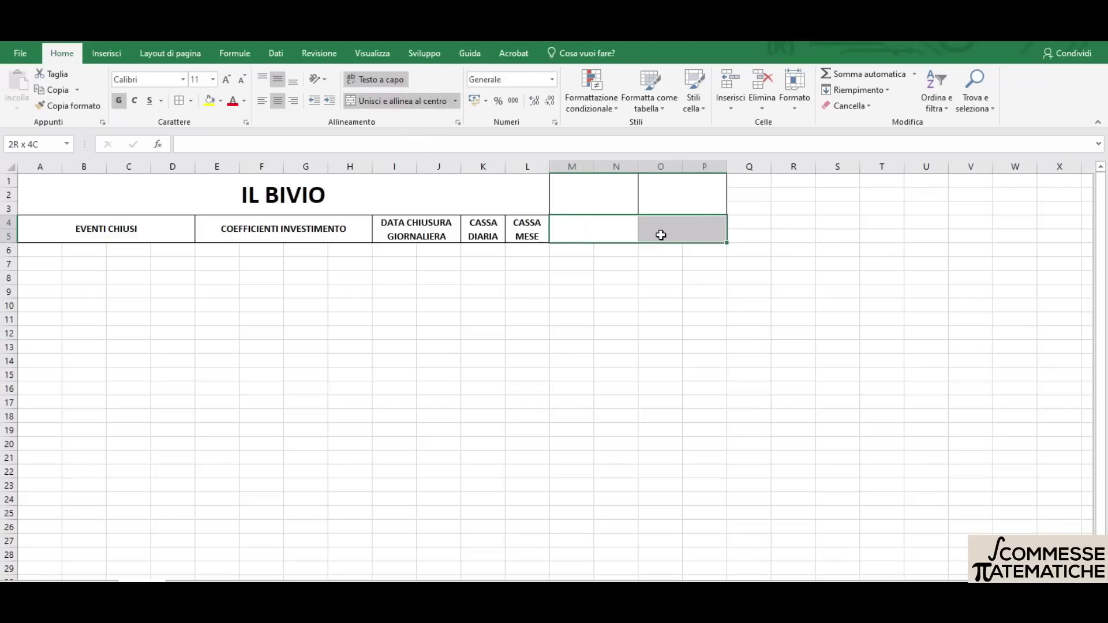
left_click(177, 100)
left_click(387, 286)
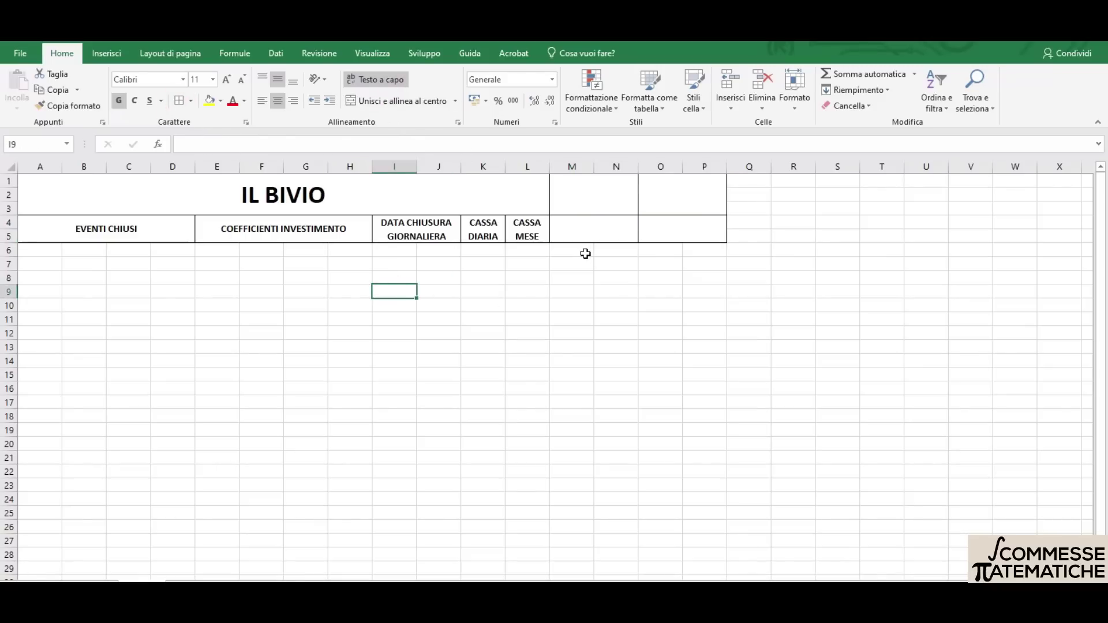
left_click(597, 188)
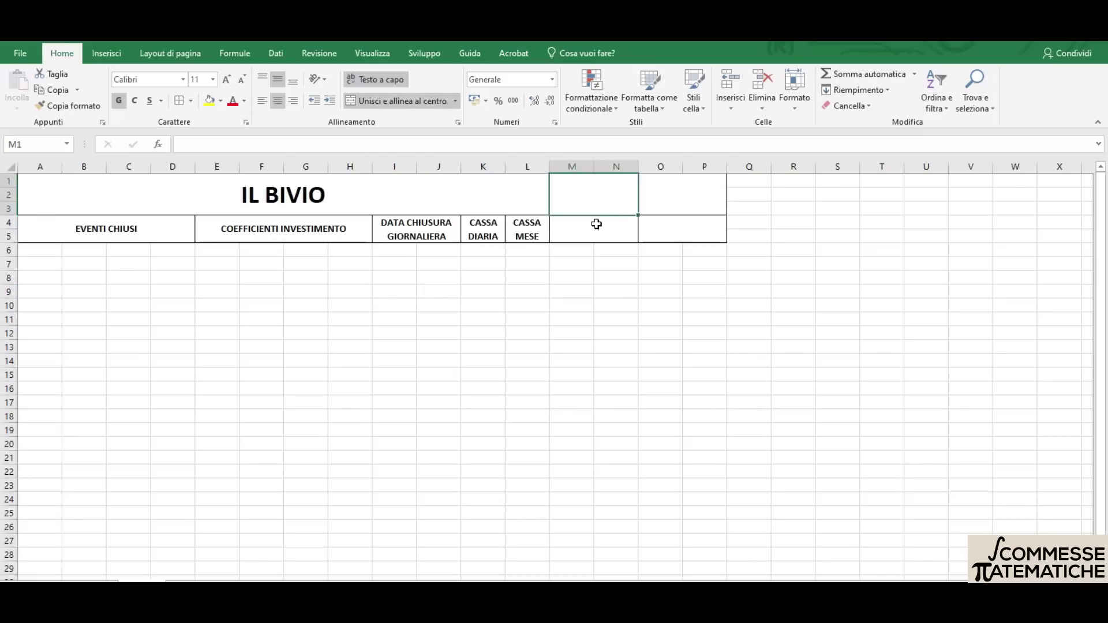
type("CASSA AGGIORNATA")
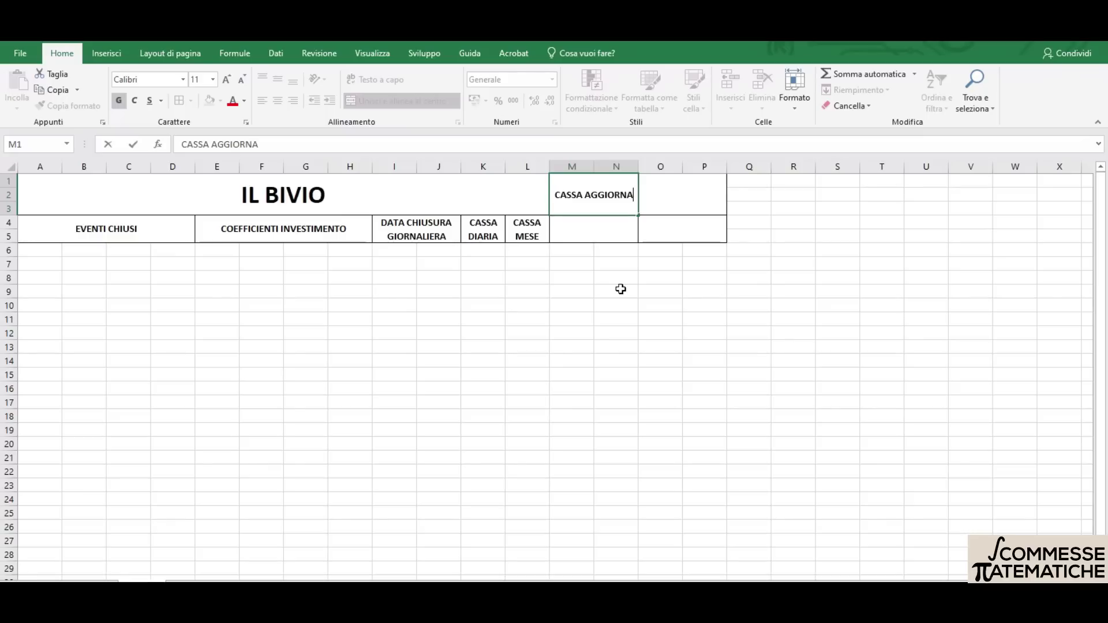
Confirm CASSA AGGIORNATA in M1 and label the O1 block MEDIA COEFFICIENTI
key("ctrl+Return")
key("Tab")
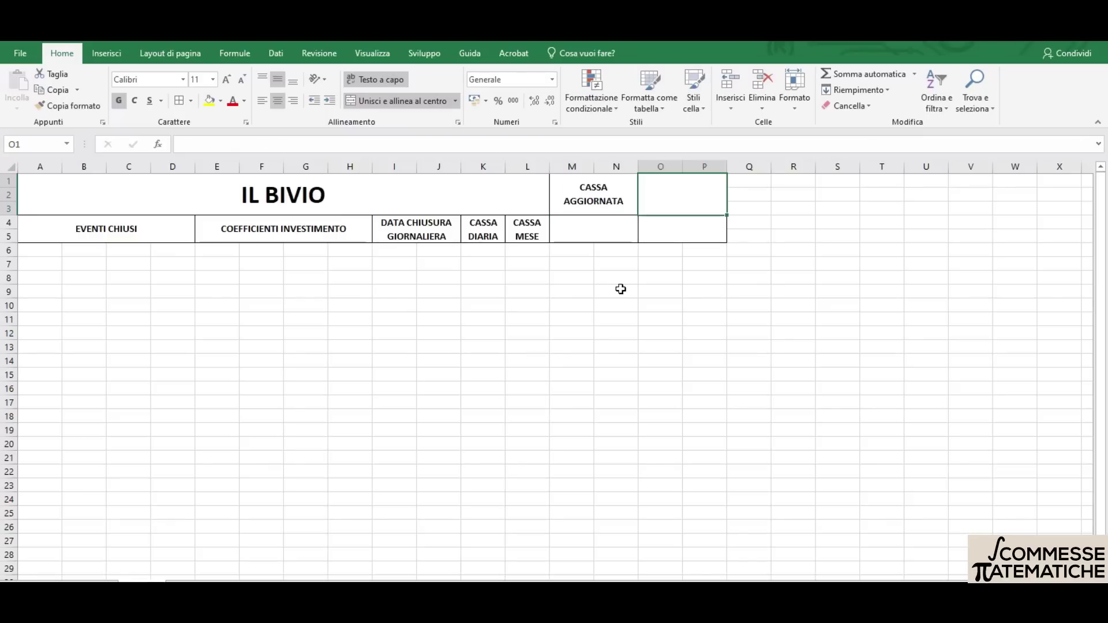
type("MEDIA COEFFICIENTI")
key("Return")
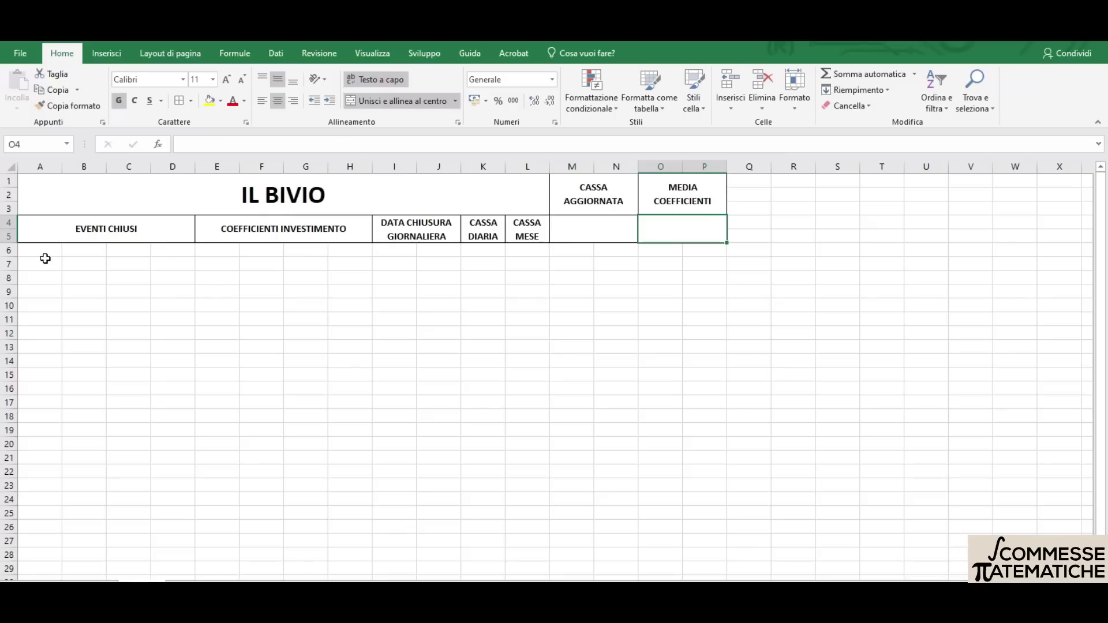
Merge A6:B6, C6:D6 and E6:F6, entering EVENTO 1 in A6 and E6
left_click_drag(33, 250, 76, 248)
left_click(405, 98)
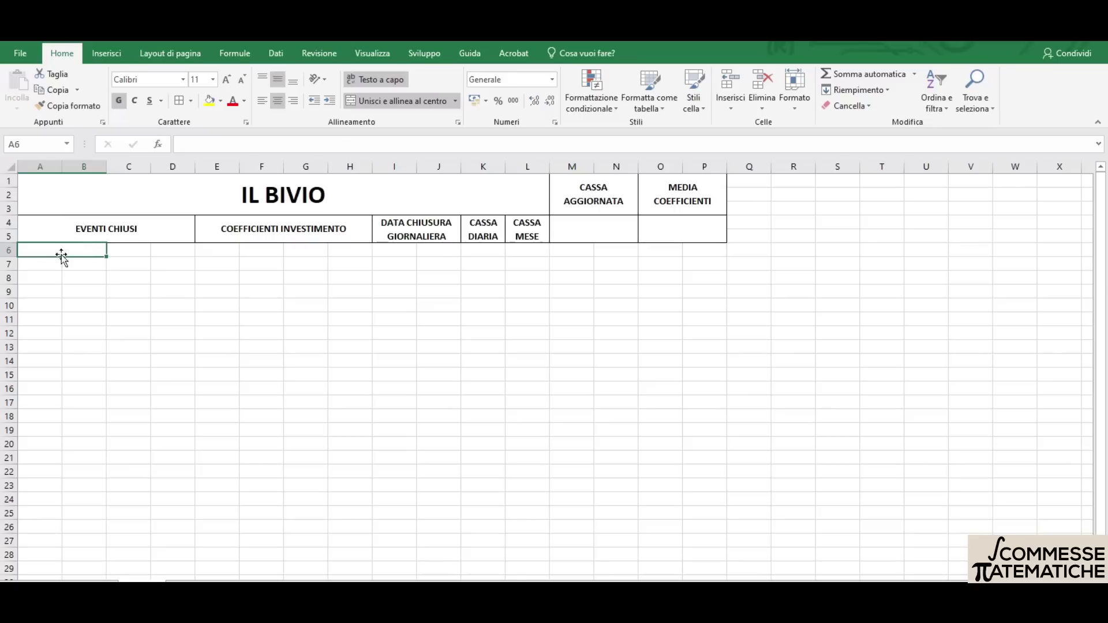
type("EVENTI CHIUSI")
key("BackSpace")
key("BackSpace")
key("BackSpace")
type("O 1")
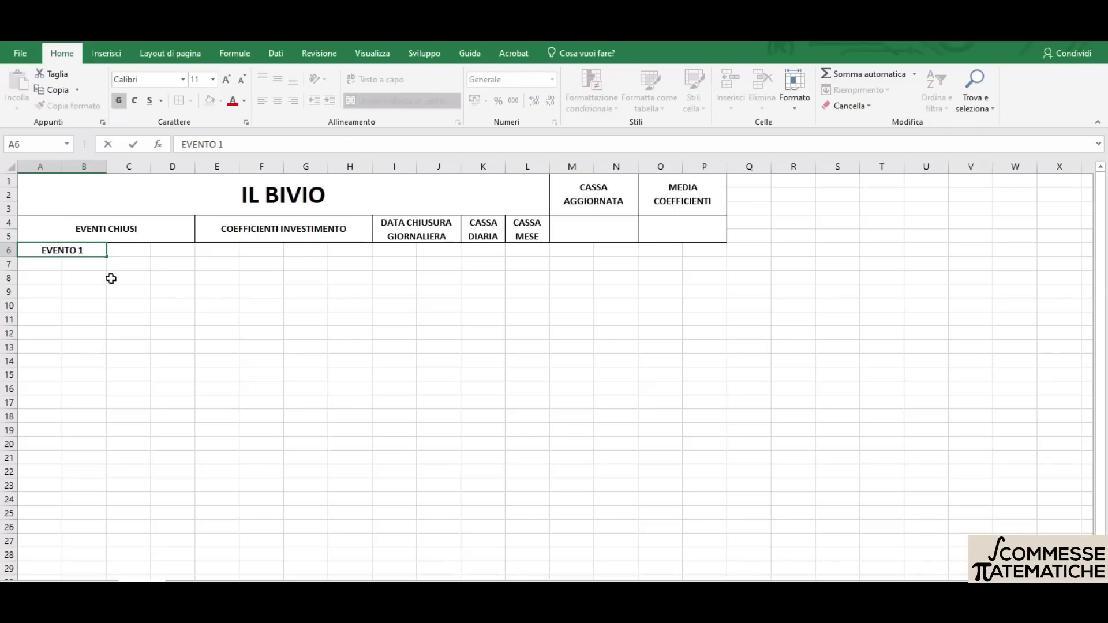
key("Tab")
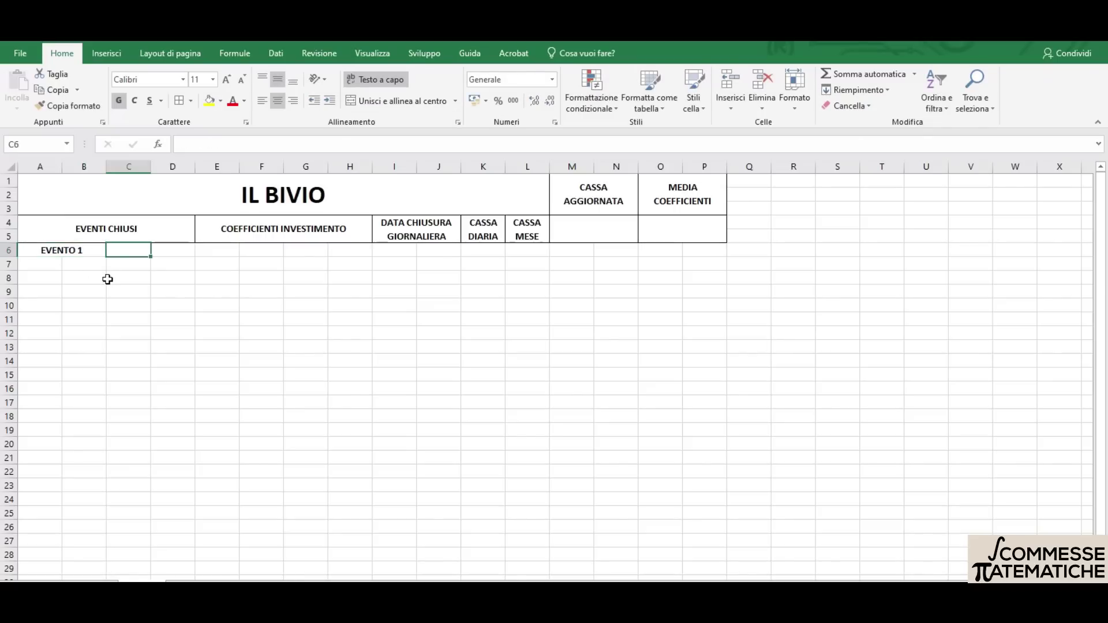
left_click_drag(123, 250, 162, 250)
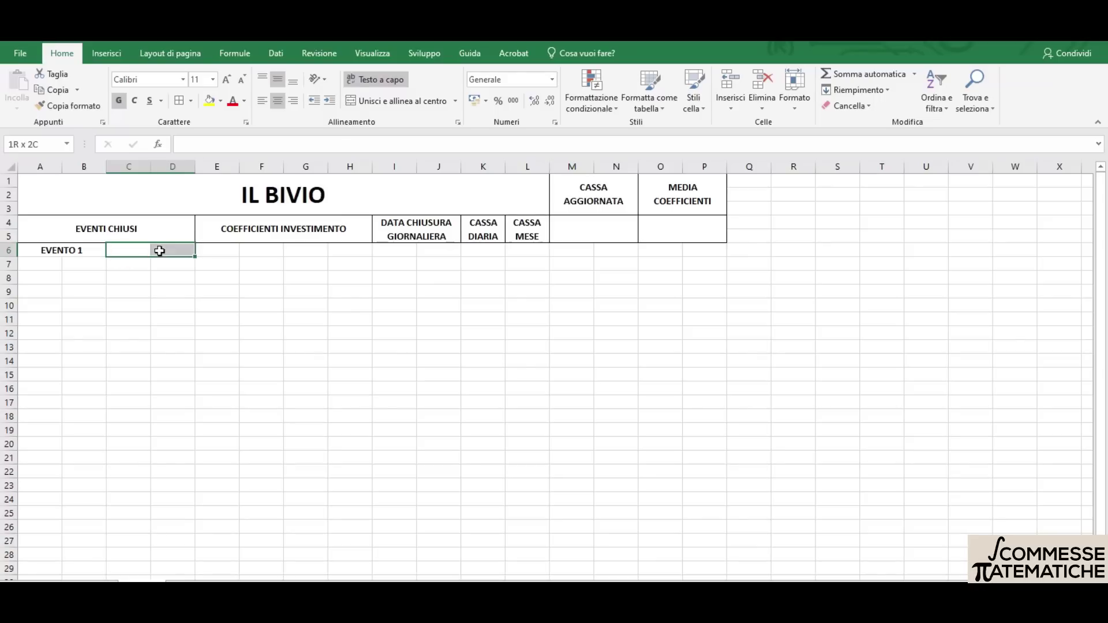
left_click(404, 97)
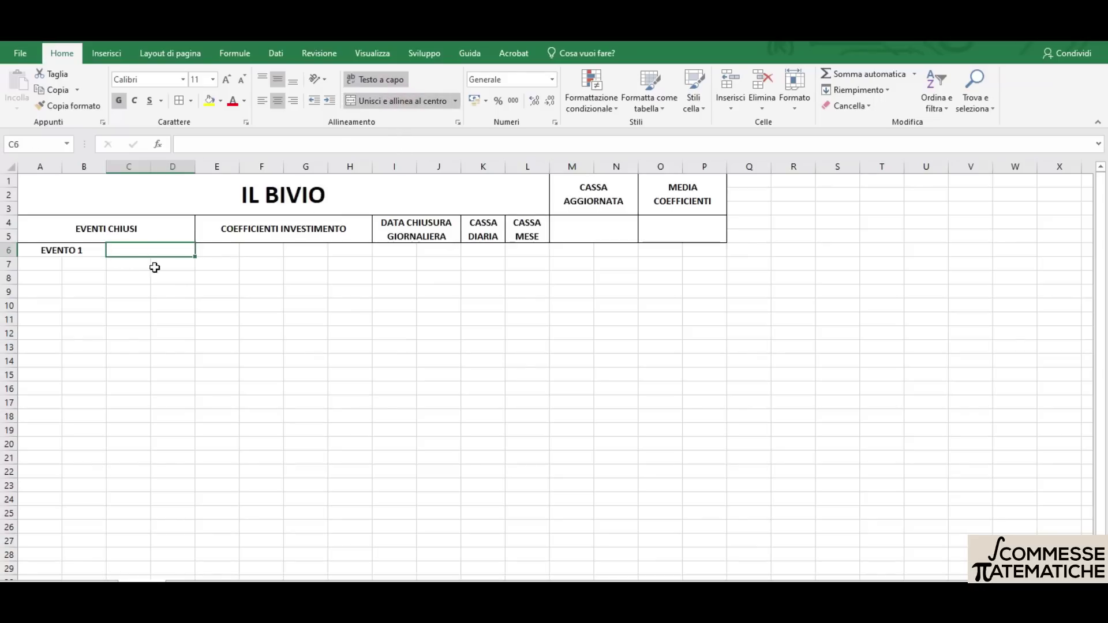
left_click_drag(220, 249, 247, 249)
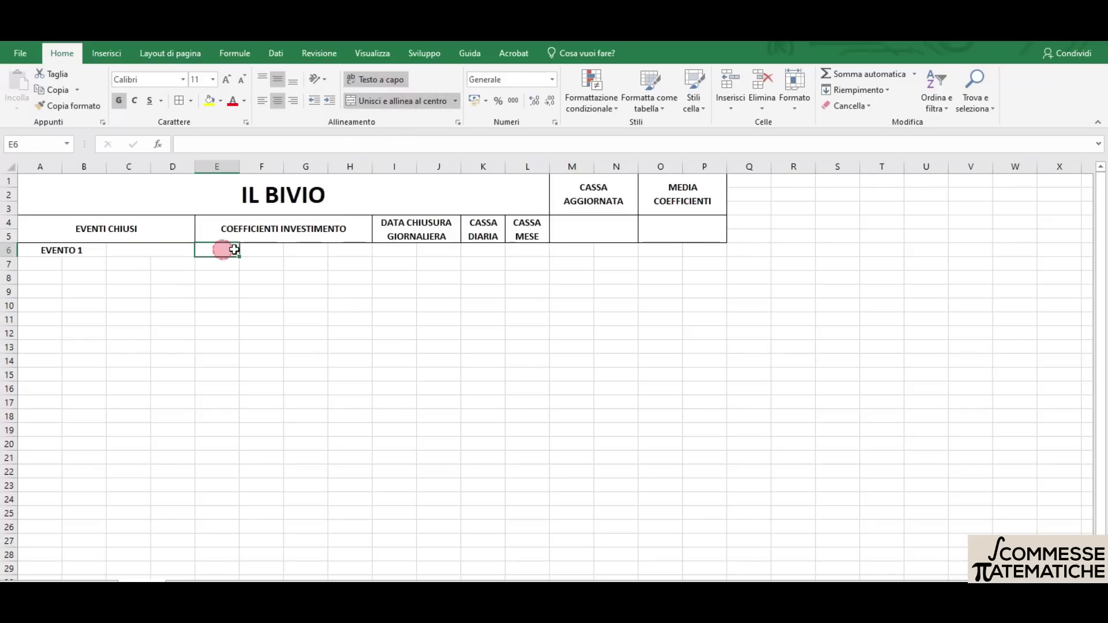
left_click(386, 99)
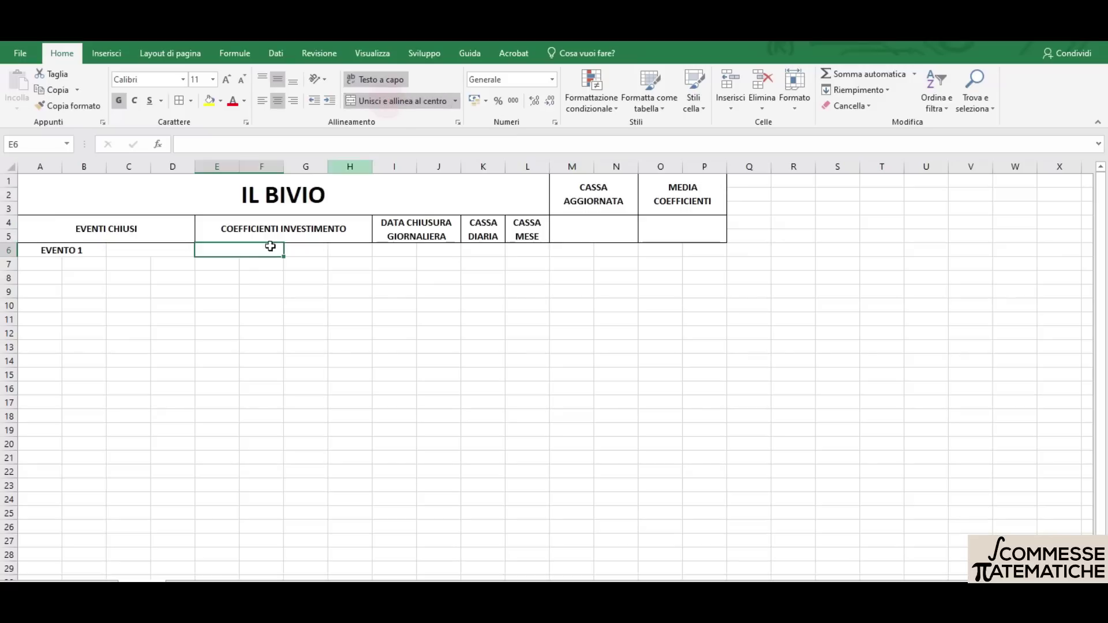
type("EVENTO 1")
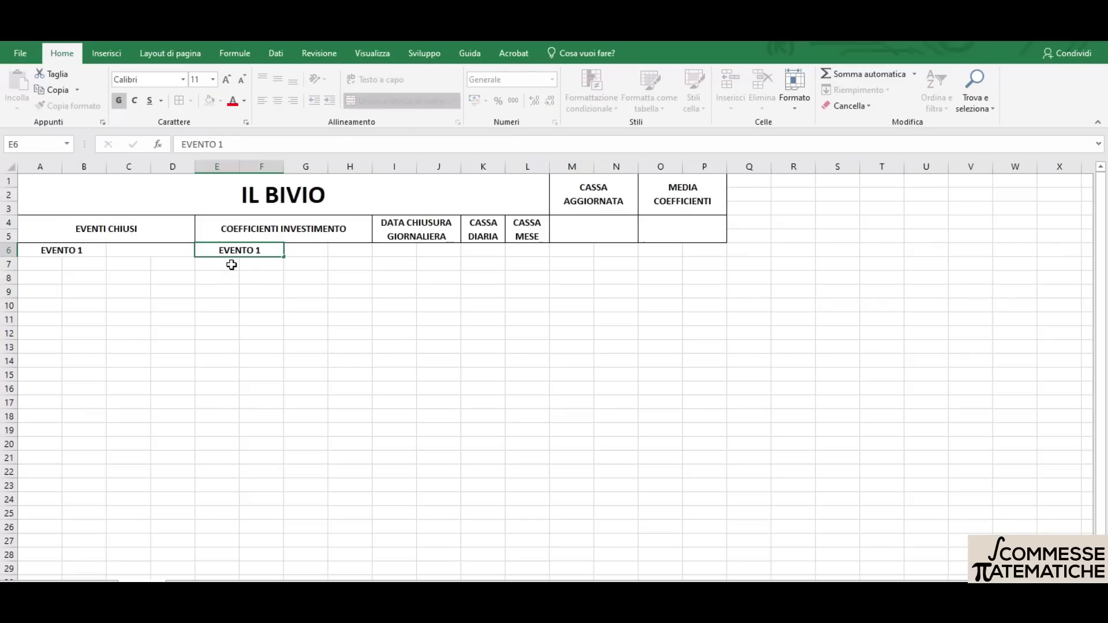
key("Tab")
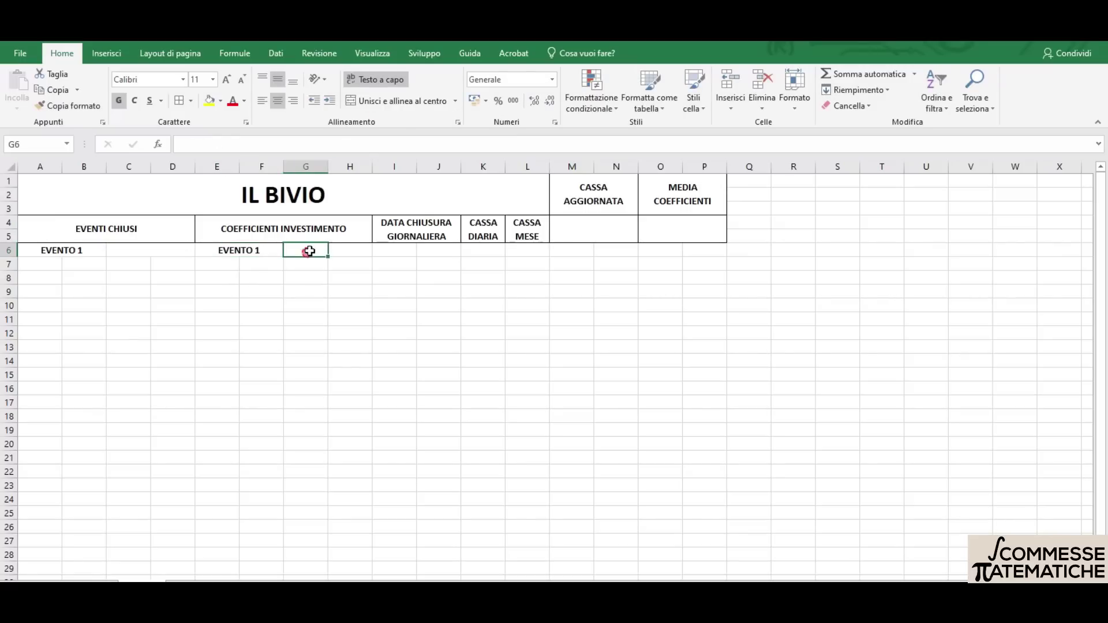
Merge G6:H6 and I6:J6, then apply all borders to A6:L6
left_click_drag(310, 251, 347, 250)
left_click(372, 103)
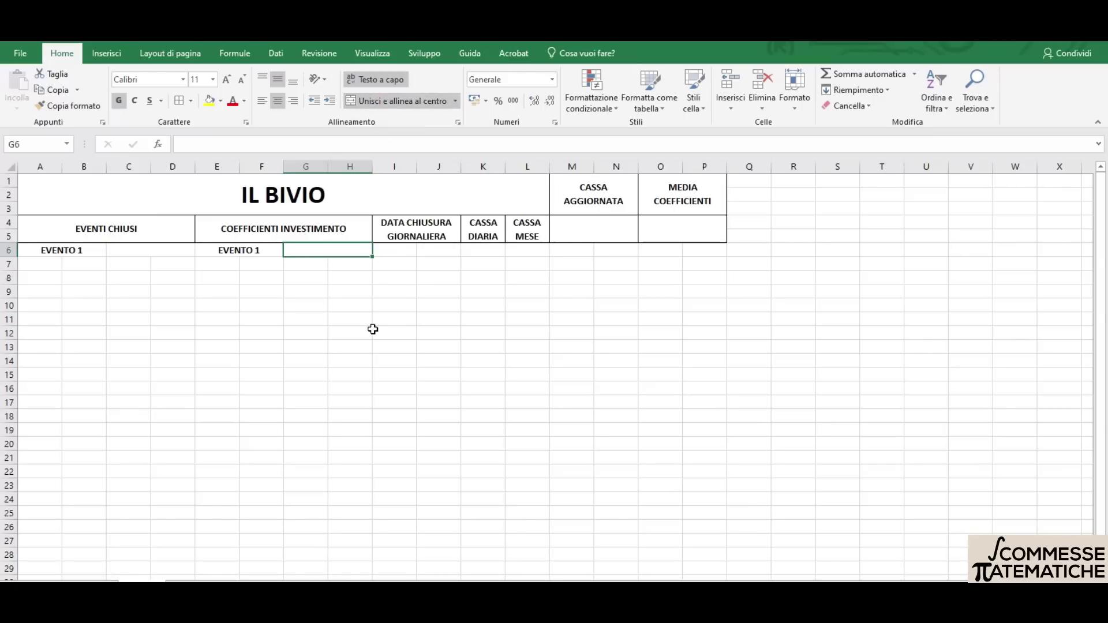
left_click_drag(397, 250, 434, 250)
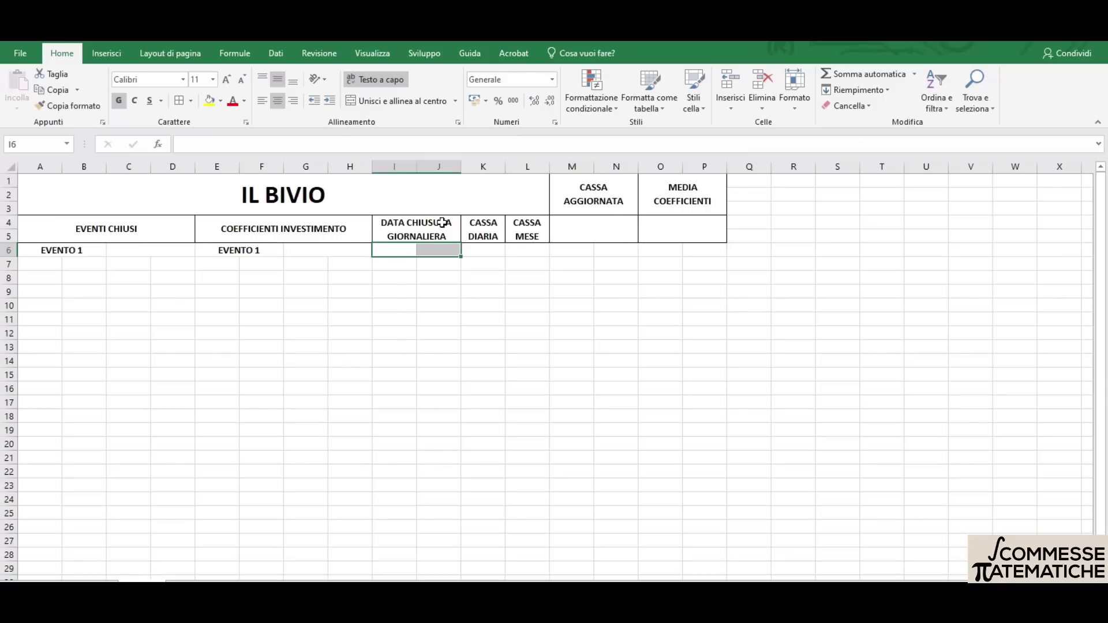
left_click(400, 103)
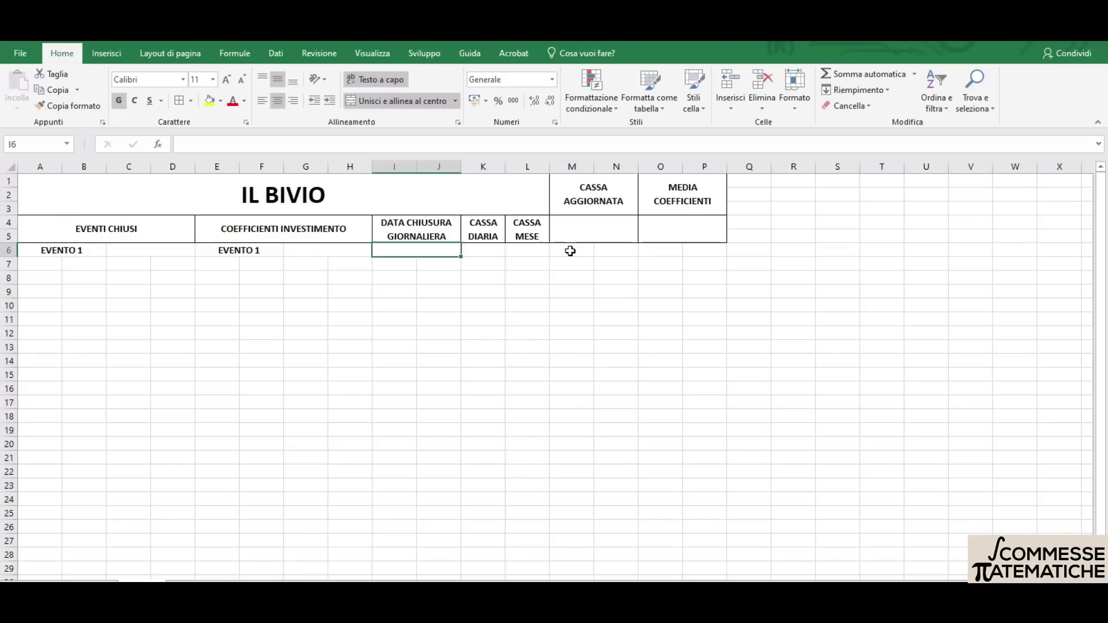
left_click_drag(571, 251, 688, 250)
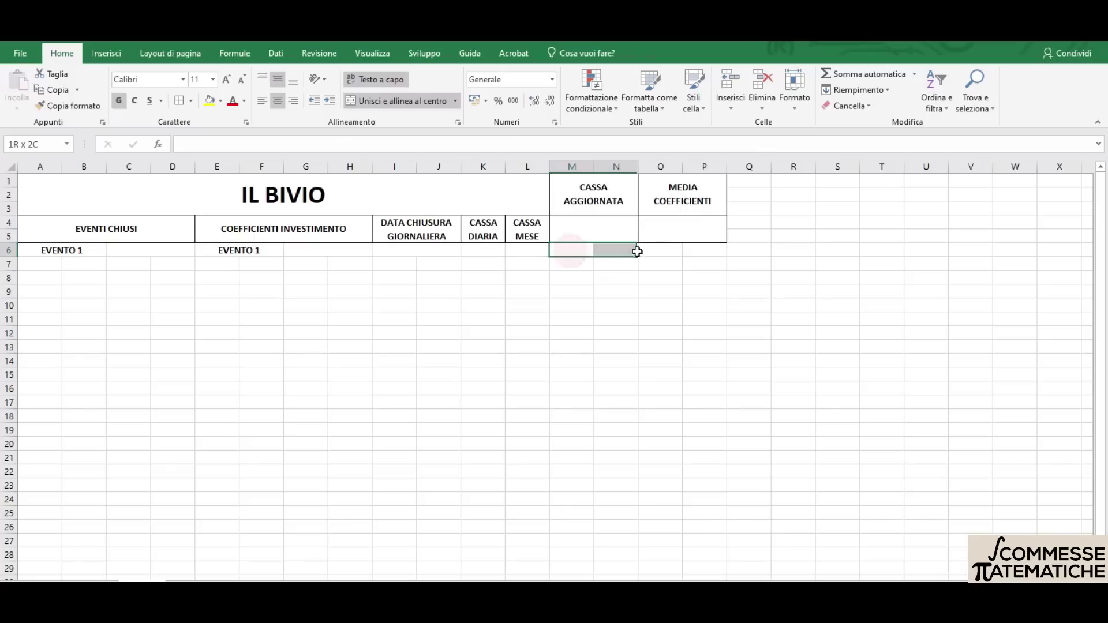
left_click(557, 303)
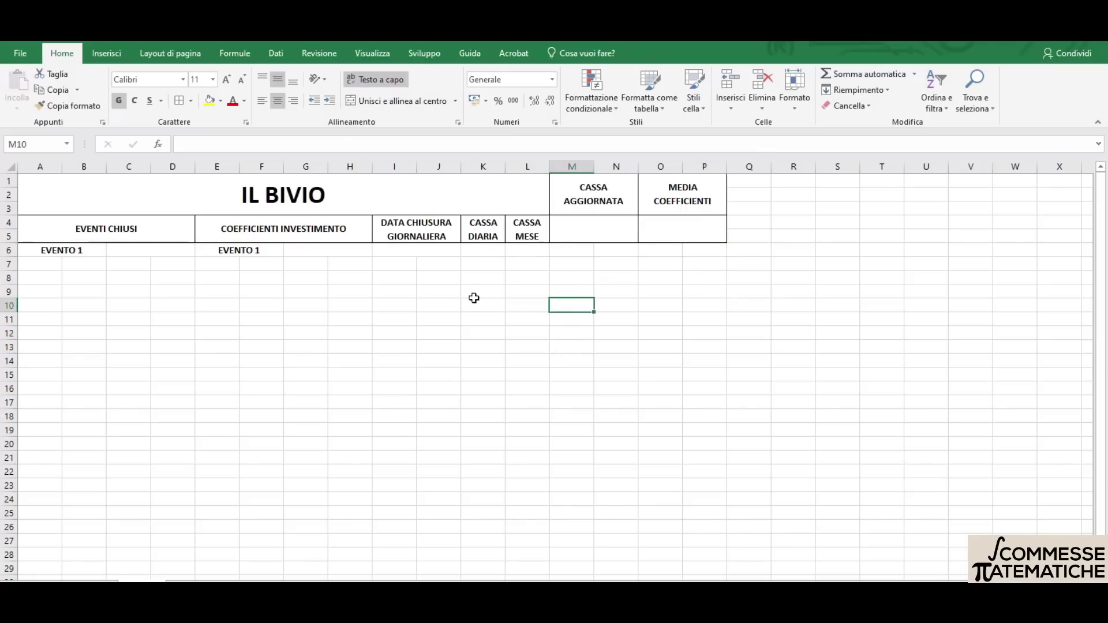
left_click_drag(63, 251, 512, 248)
left_click(179, 101)
left_click(195, 318)
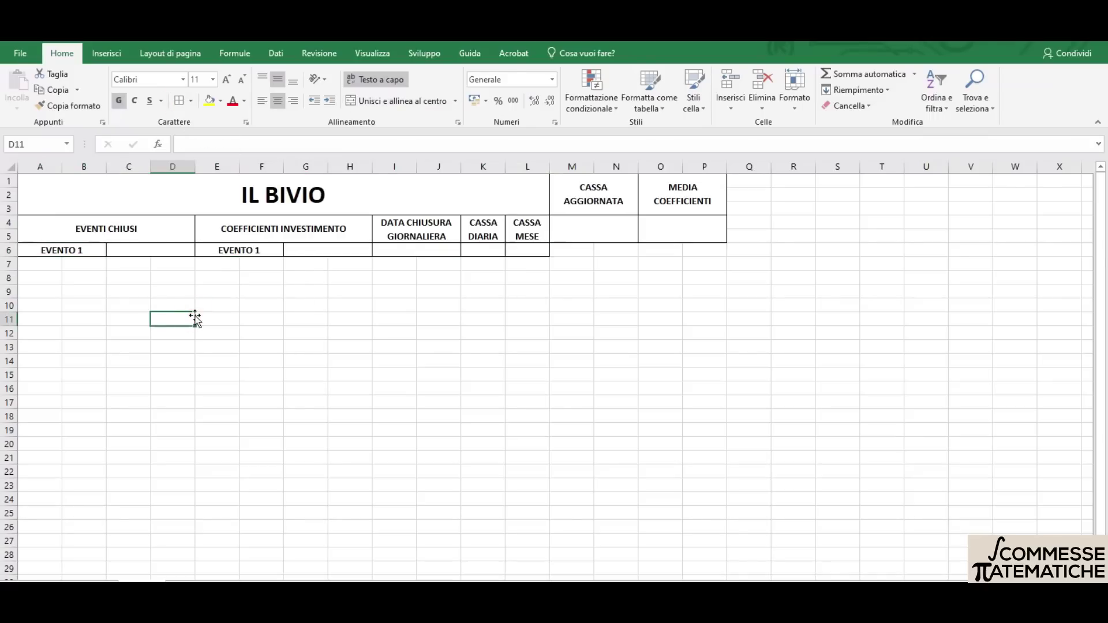
Enter 0 in C6 and G6 and increase their decimal places
left_click(159, 250)
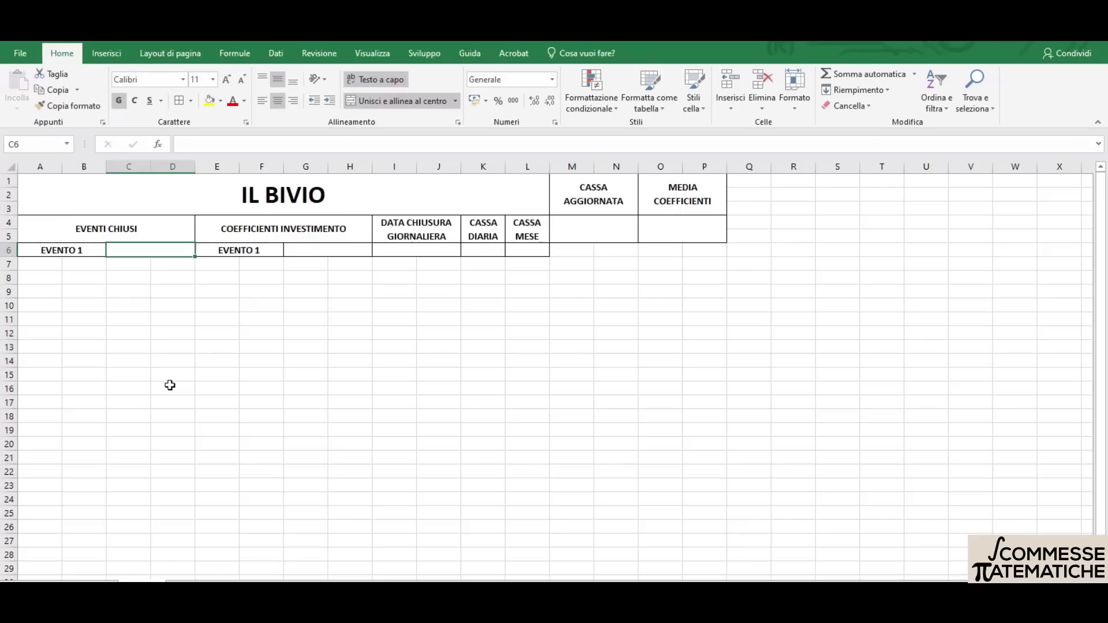
type("0")
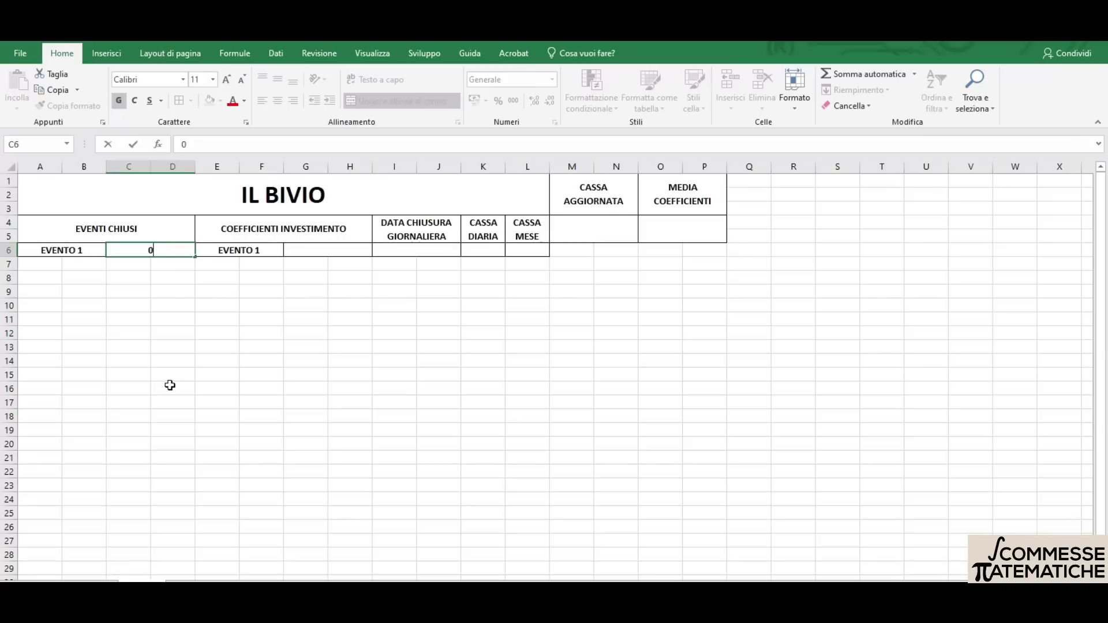
key("Return")
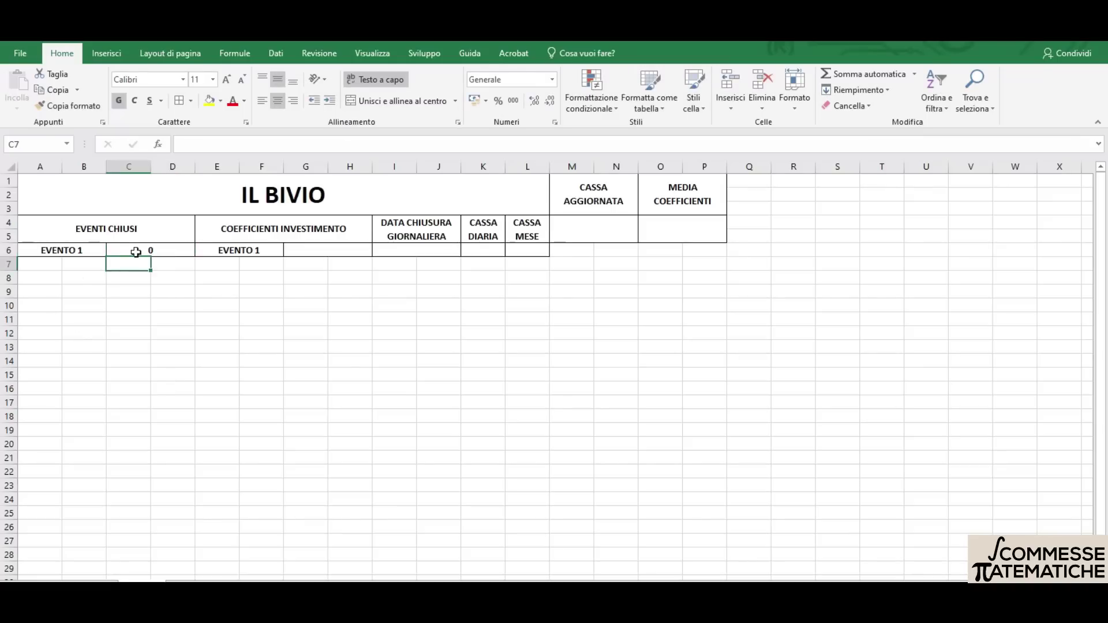
left_click(139, 250)
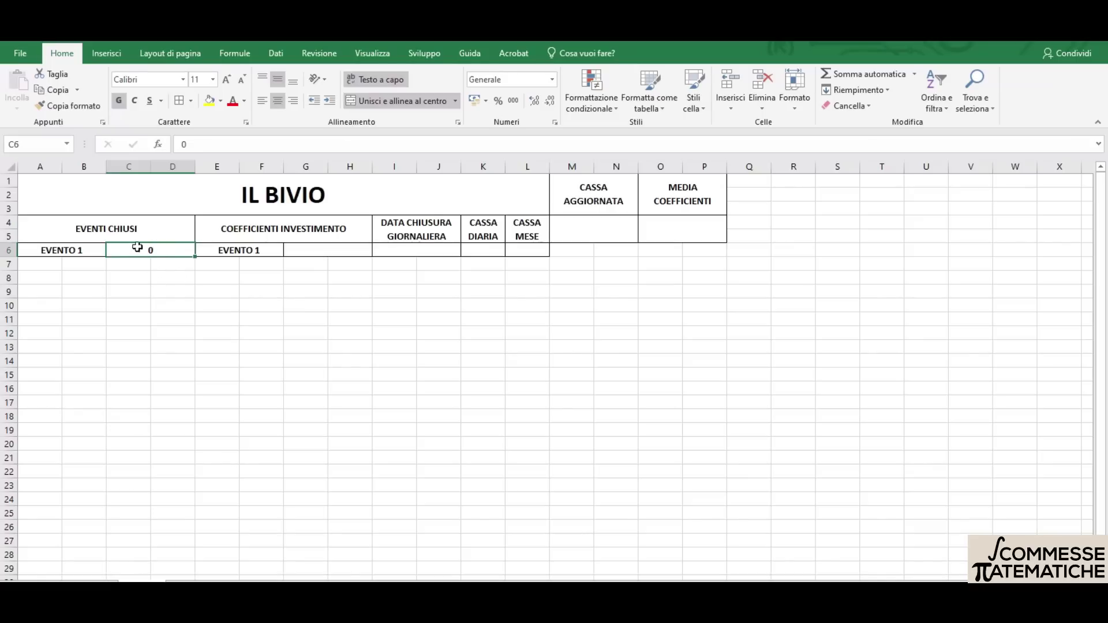
left_click(140, 276)
left_click(142, 250)
left_click(534, 100)
left_click(189, 288)
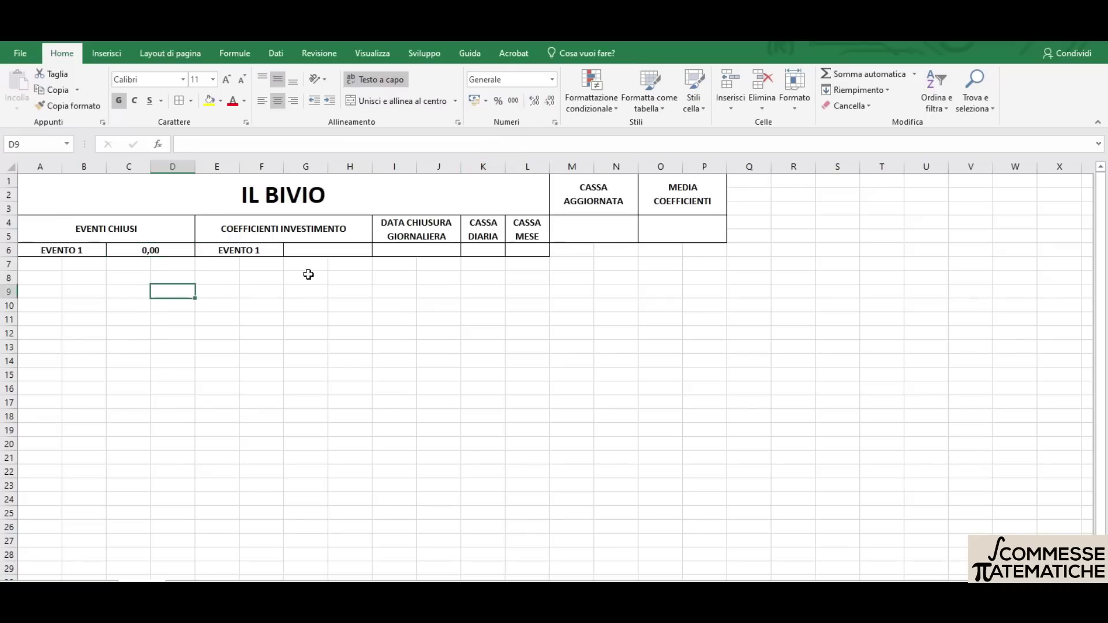
left_click(325, 251)
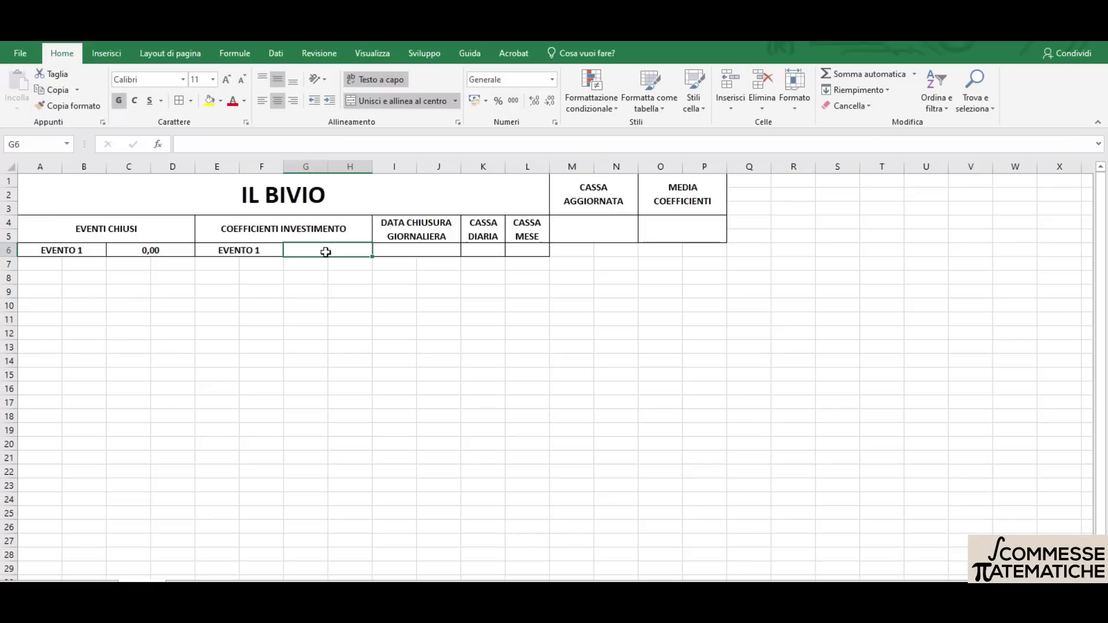
type("0")
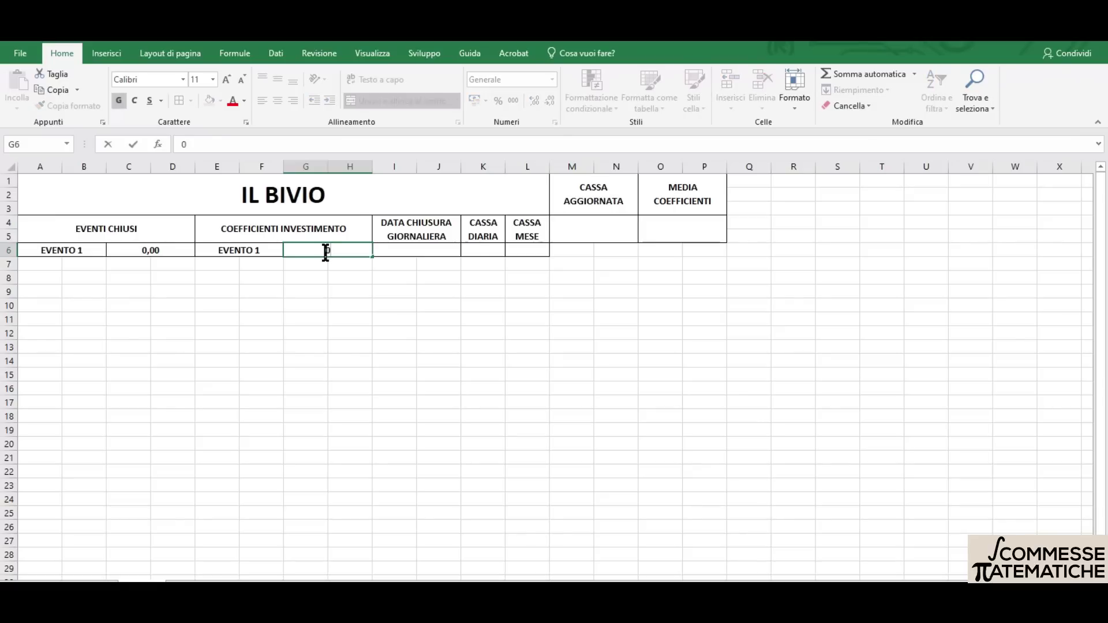
key("Return")
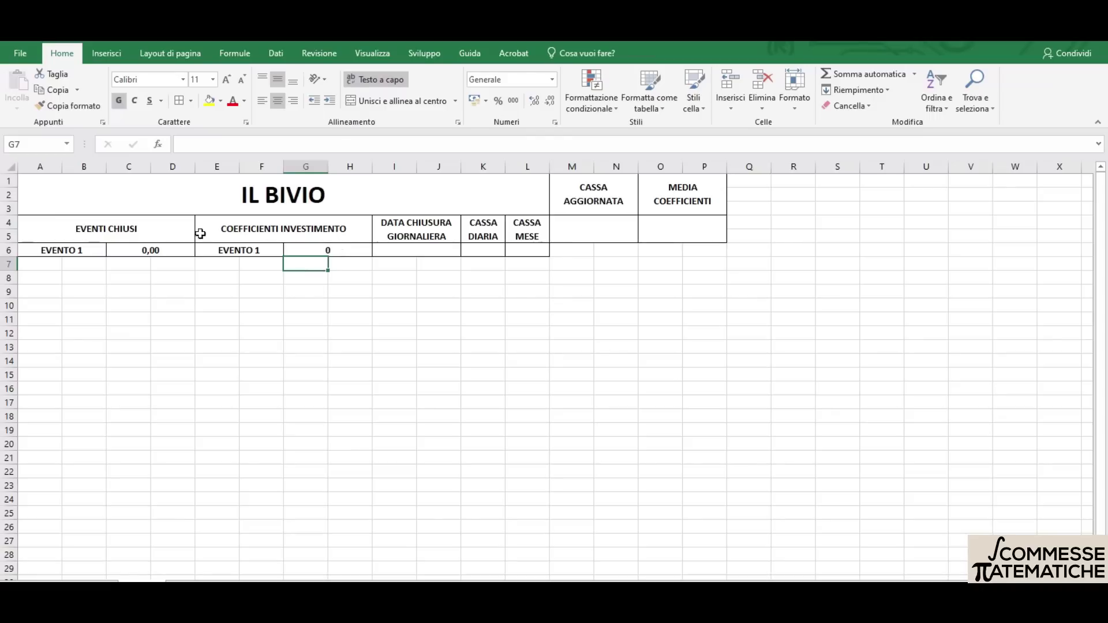
left_click(301, 249)
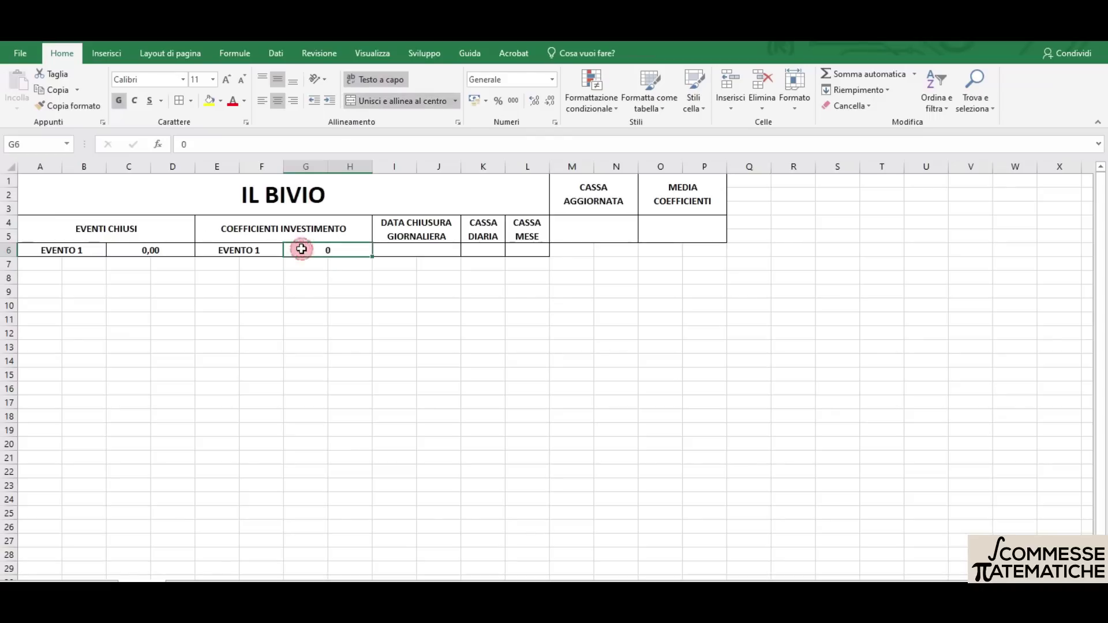
left_click(528, 101)
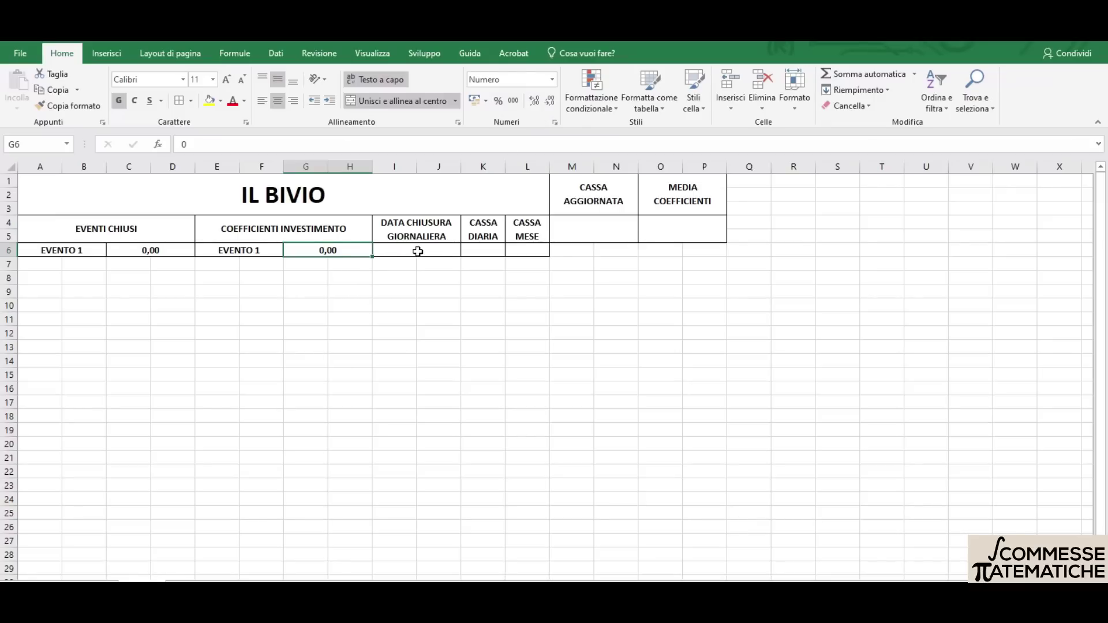
Enter 0 in K6 and L6, each shown with two decimals as 0,00
left_click(478, 251)
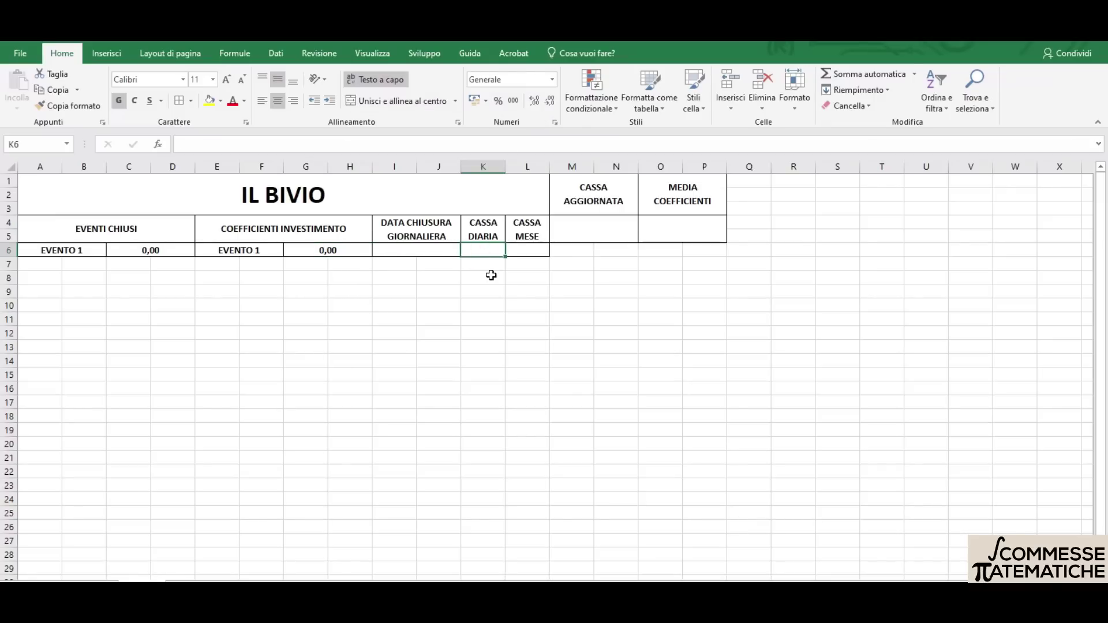
type("0")
key("Return")
left_click(483, 253)
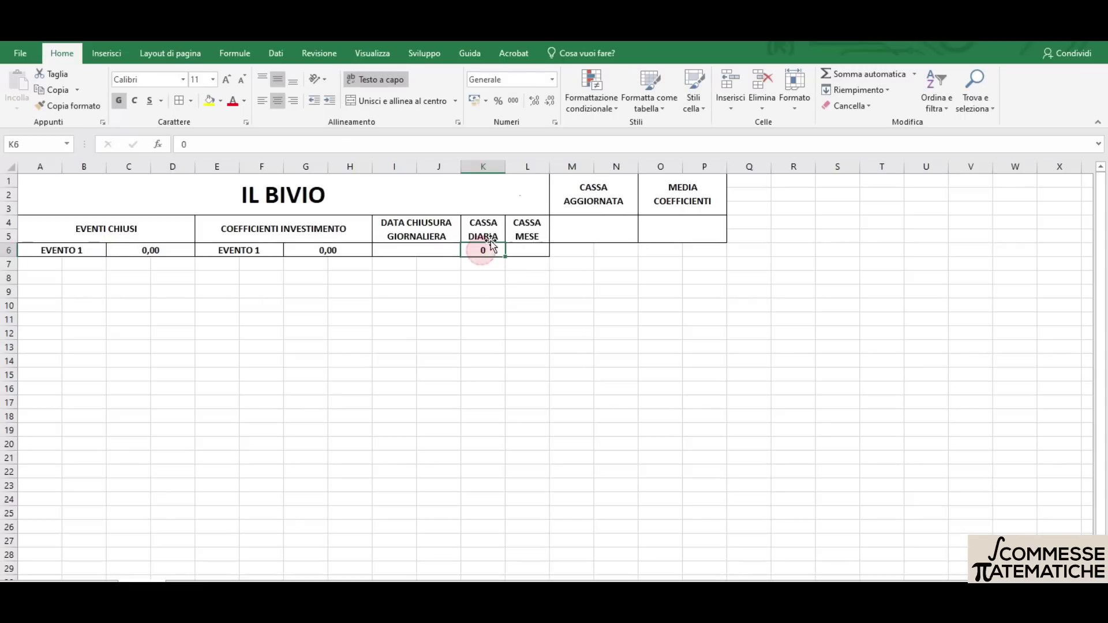
left_click(534, 100)
left_click(533, 101)
left_click(540, 251)
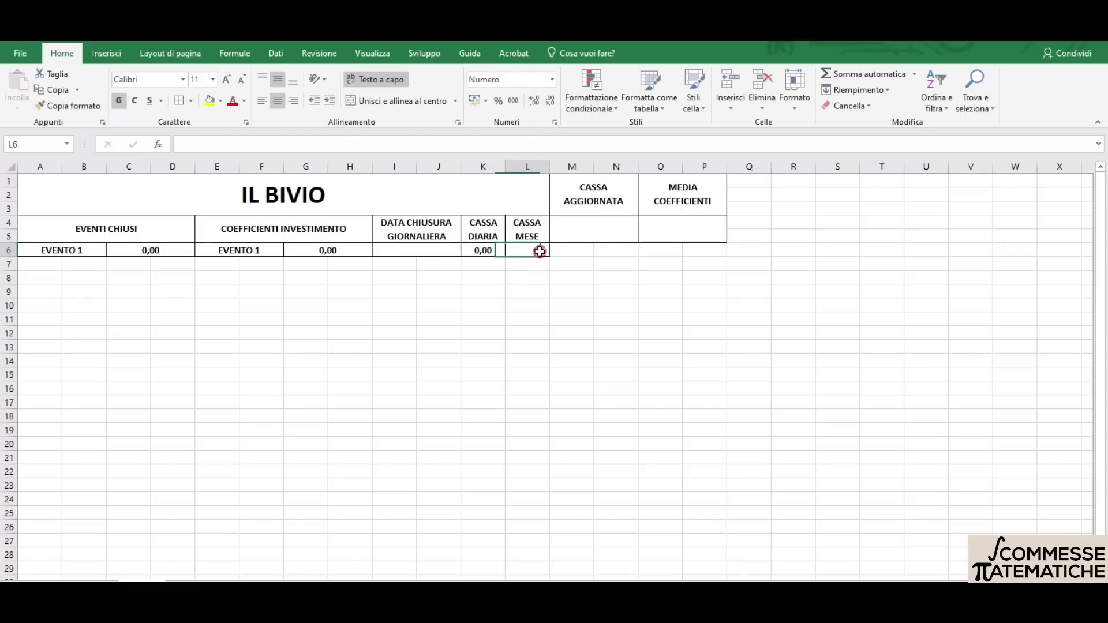
type("0")
key("Return")
left_click(525, 251)
left_click(533, 101)
left_click(533, 100)
left_click(535, 331)
Enter 0,00 in the CASSA AGGIORNATA and MEDIA COEFFICIENTI value boxes
left_click(604, 222)
type("0")
key("Return")
left_click(584, 230)
left_click(533, 101)
left_click(533, 101)
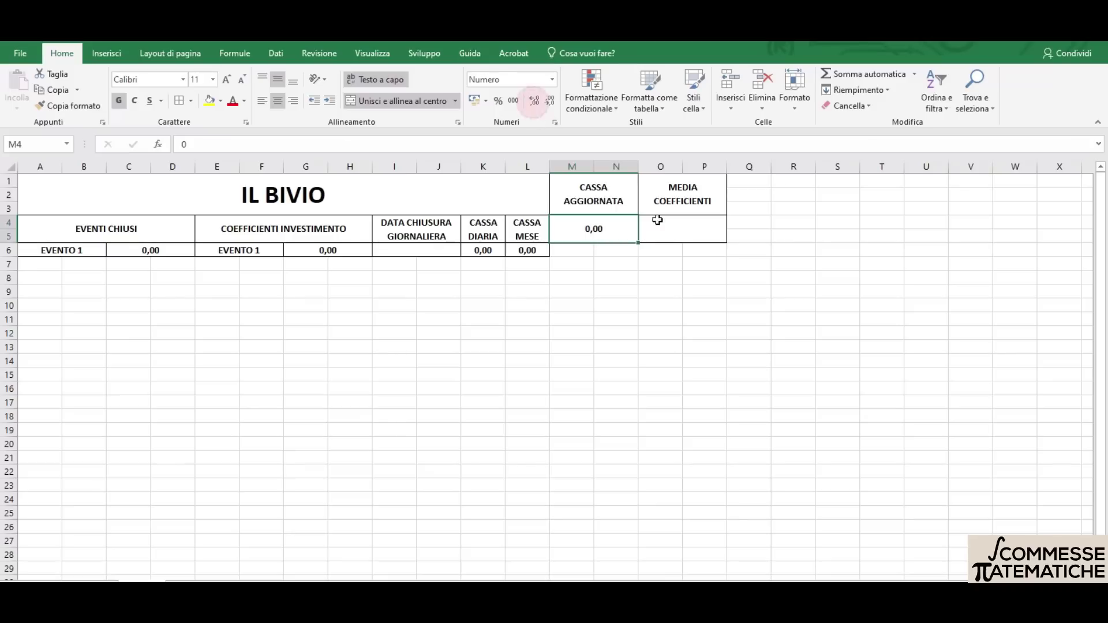
left_click(663, 225)
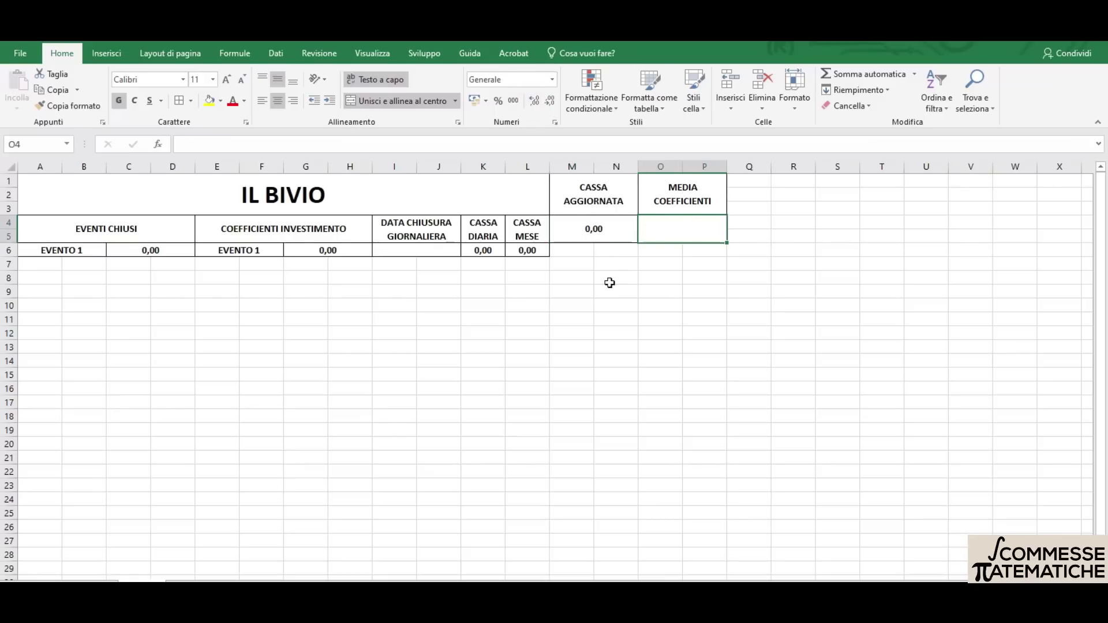
type("0")
left_click(678, 250)
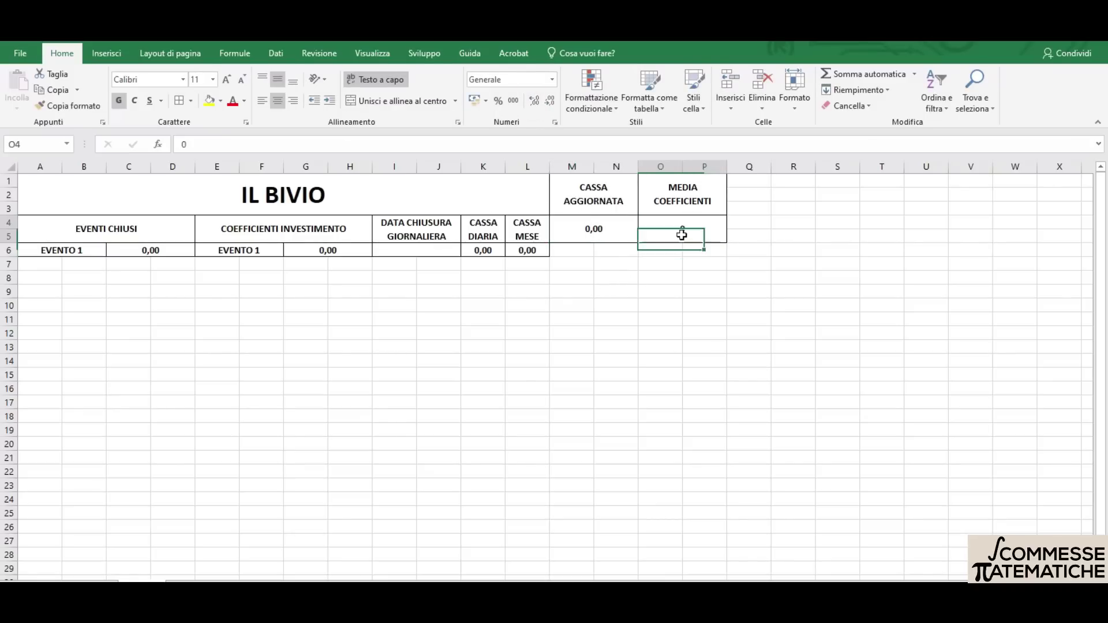
left_click(682, 231)
left_click(533, 101)
left_click(533, 101)
left_click(662, 277)
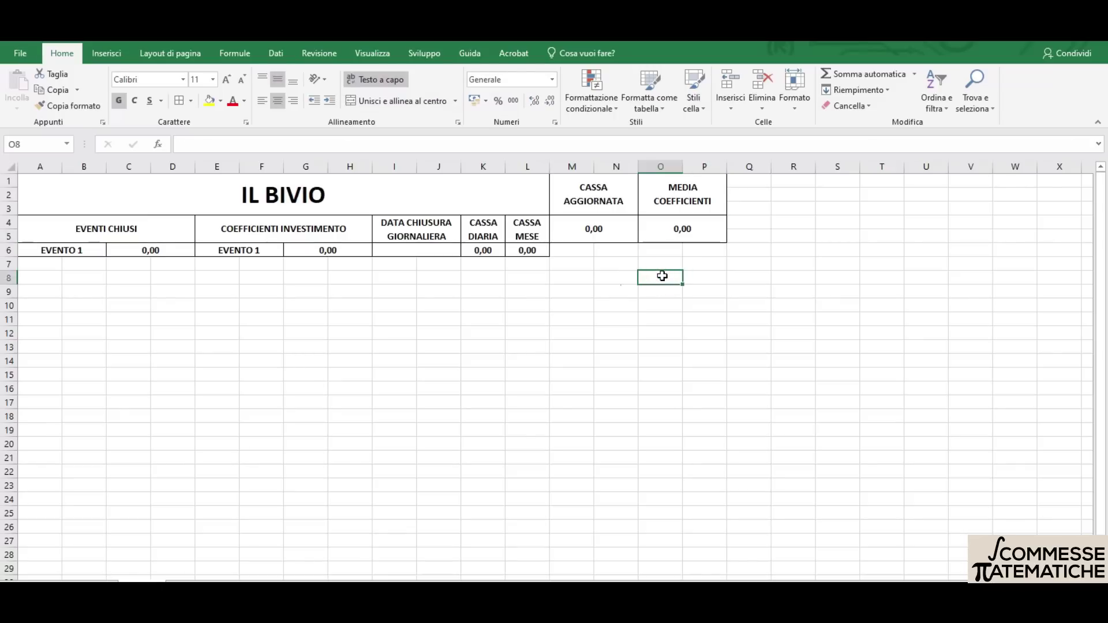
left_click(414, 249)
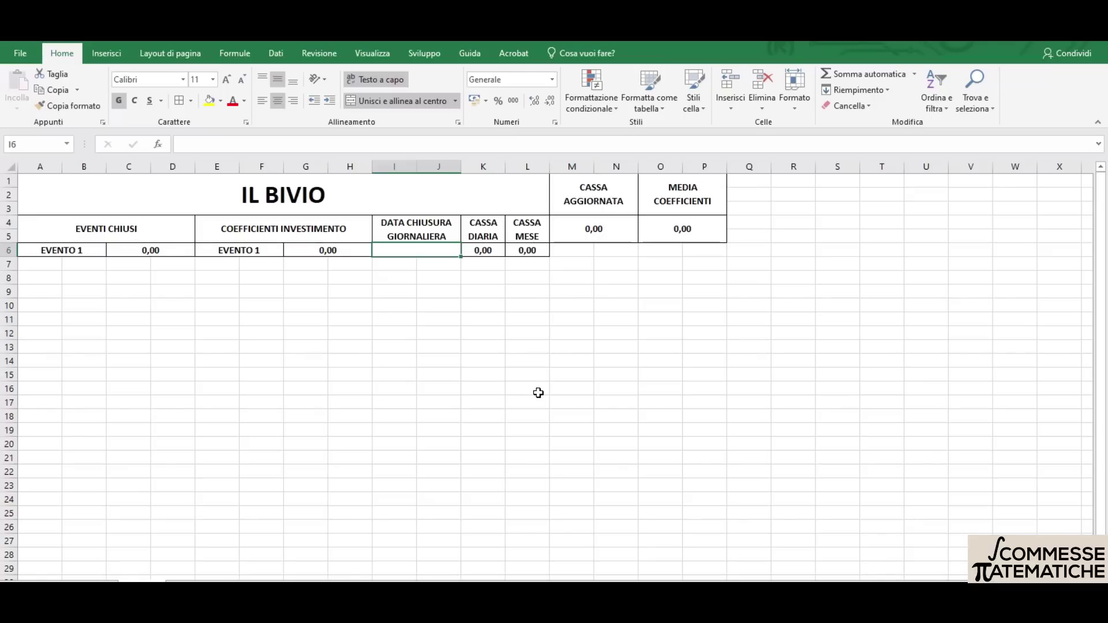
Enter 6 AGOSTO in I6 so it displays as the date 06-ago
type("6 AGOSTO")
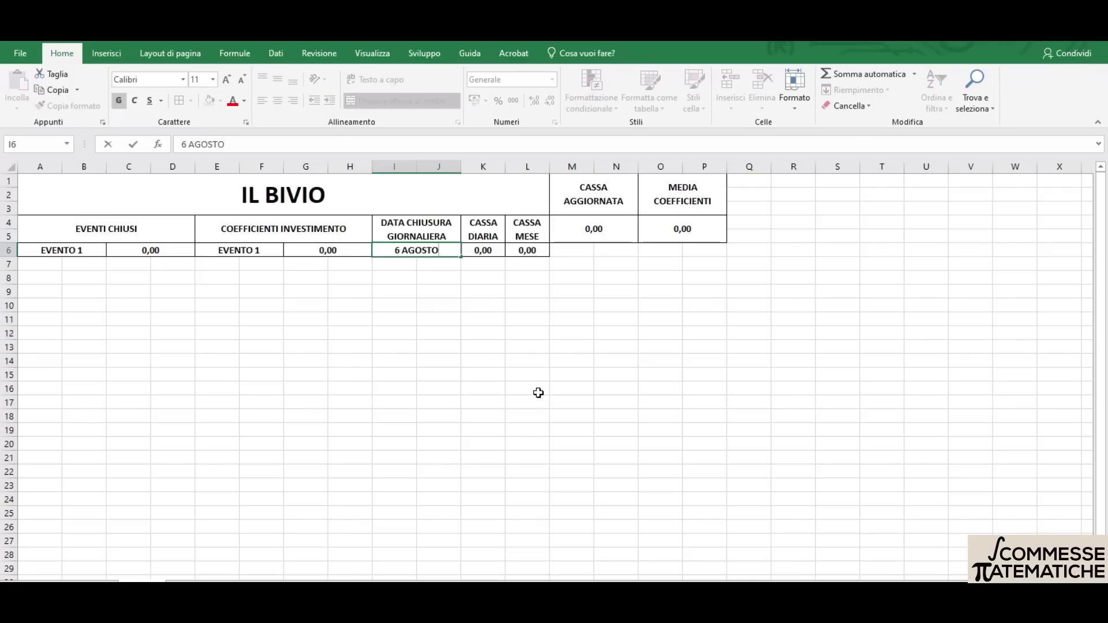
key("Return")
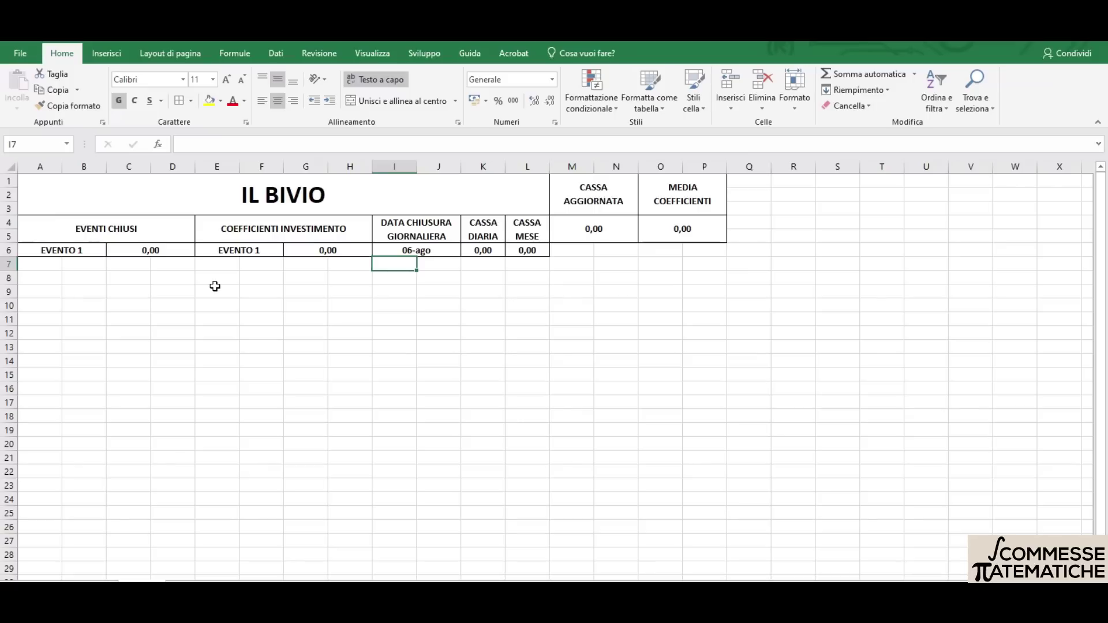
left_click(72, 252)
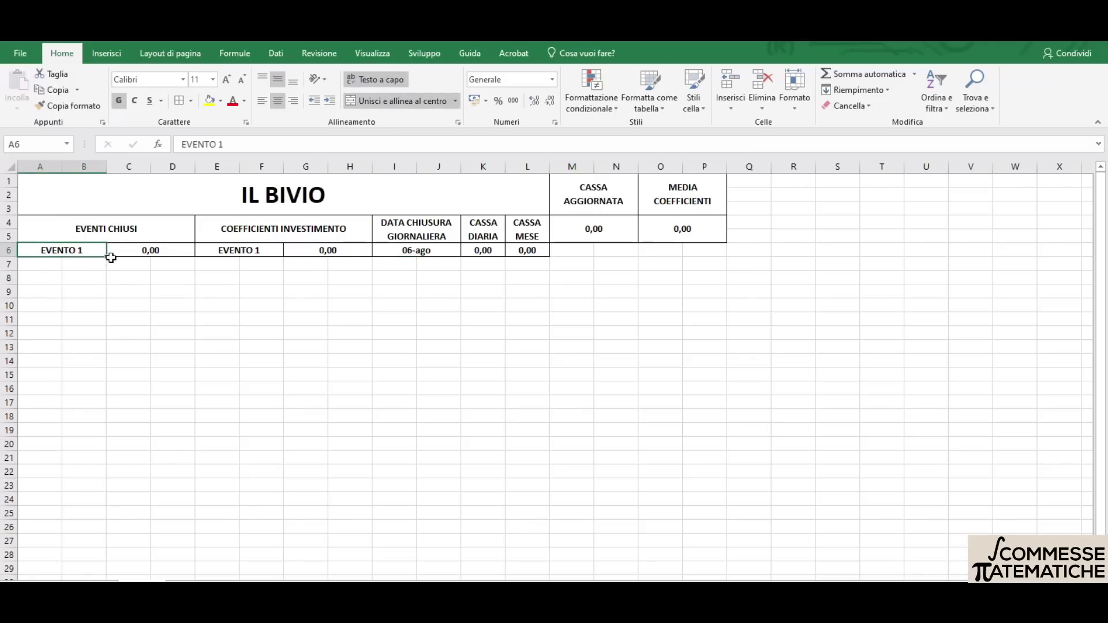
Auto-fill the EVENTO labels down column A from EVENTO 1 to EVENTO 100
left_click(42, 289)
left_click(49, 252)
left_click_drag(106, 258, 105, 276)
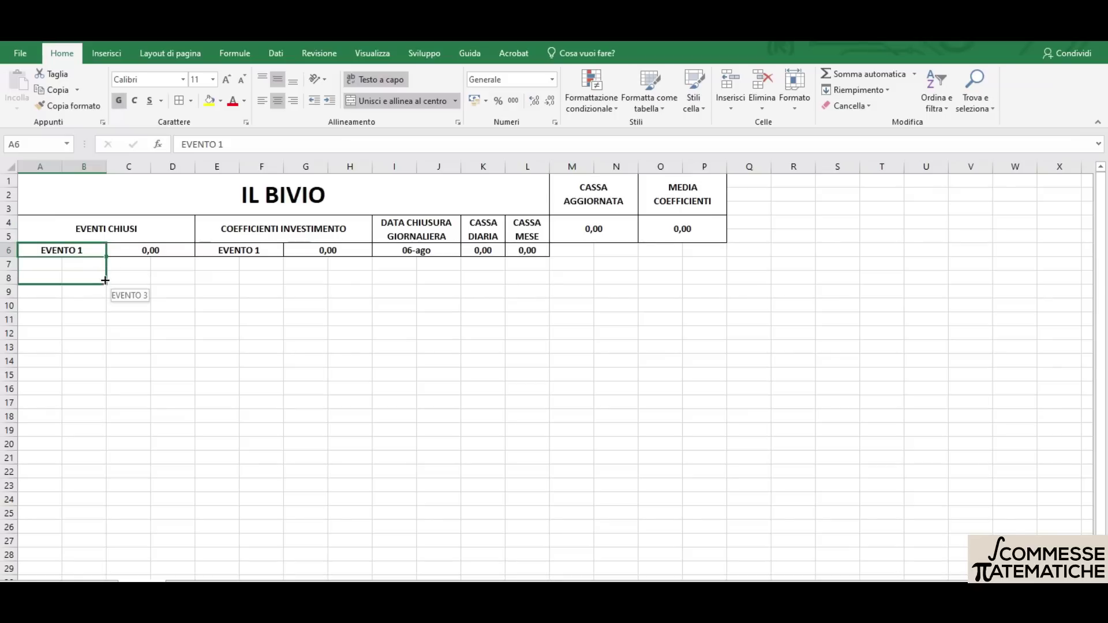
mouse_move(105, 276)
left_mouse_down()
mouse_move(98, 582)
mouse_move(101, 539)
left_mouse_up()
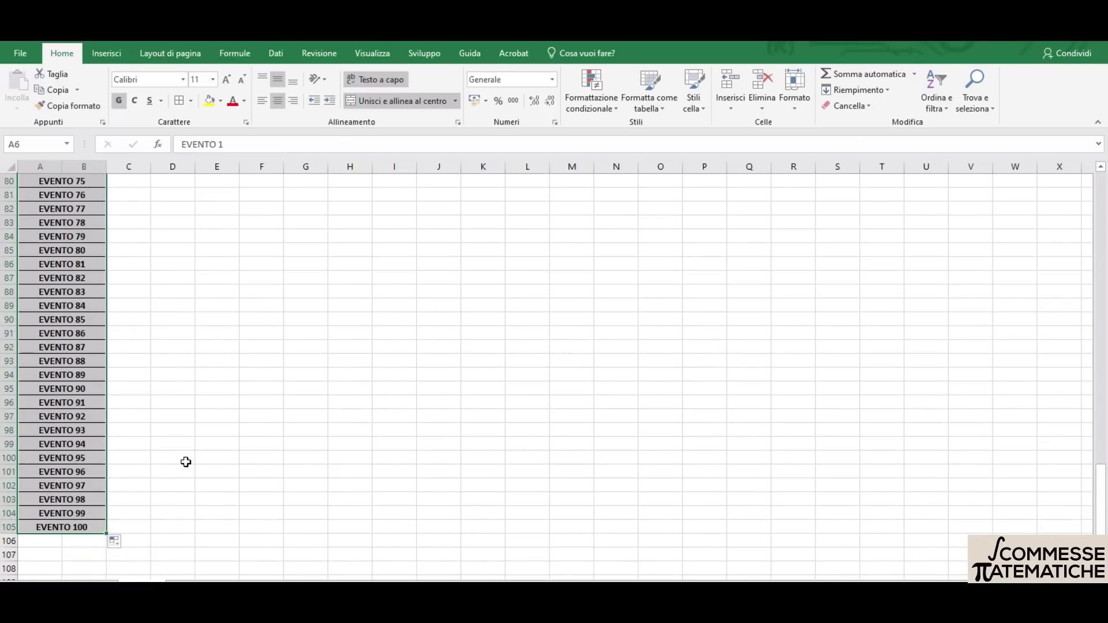
left_click(186, 463)
Extend the EVENTO series in column A further down to row 115
scroll(72, 444, "down", 3)
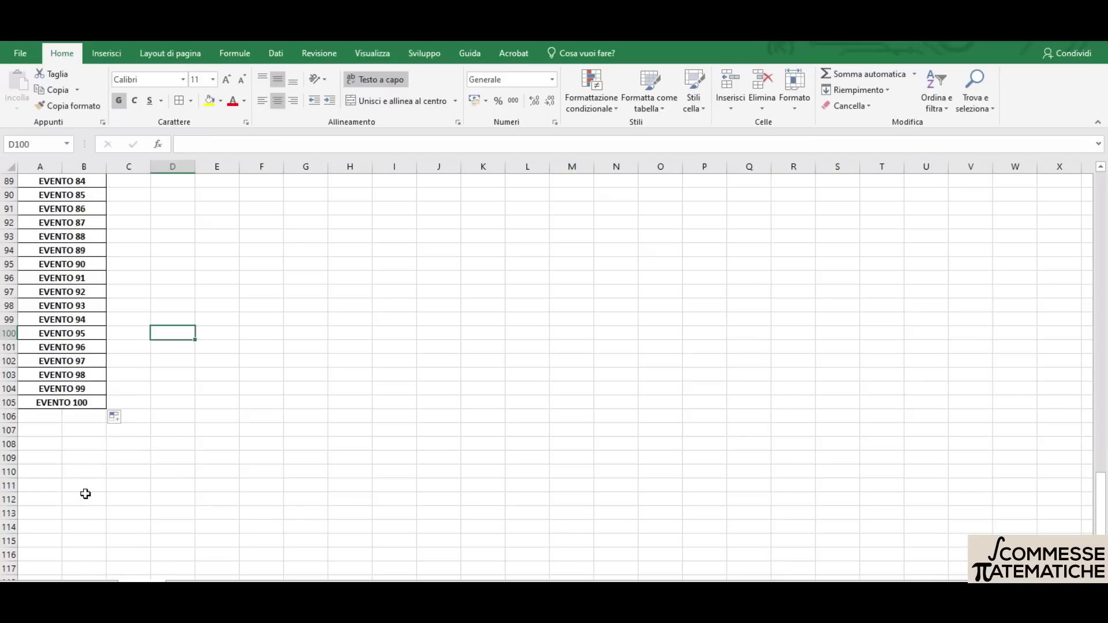
left_click(70, 401)
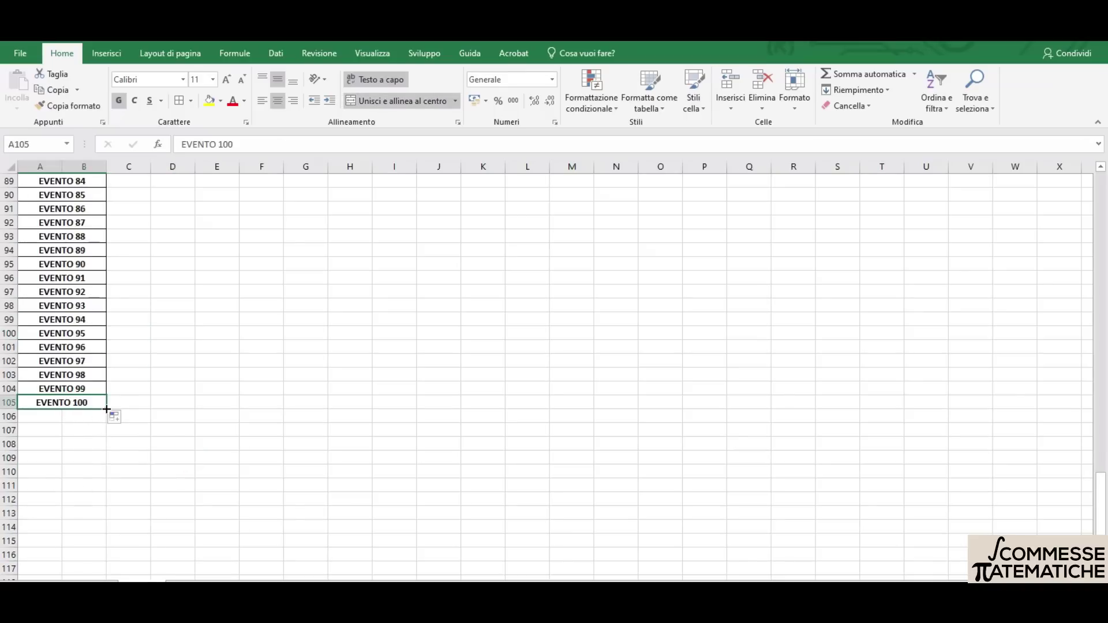
left_click_drag(107, 409, 96, 546)
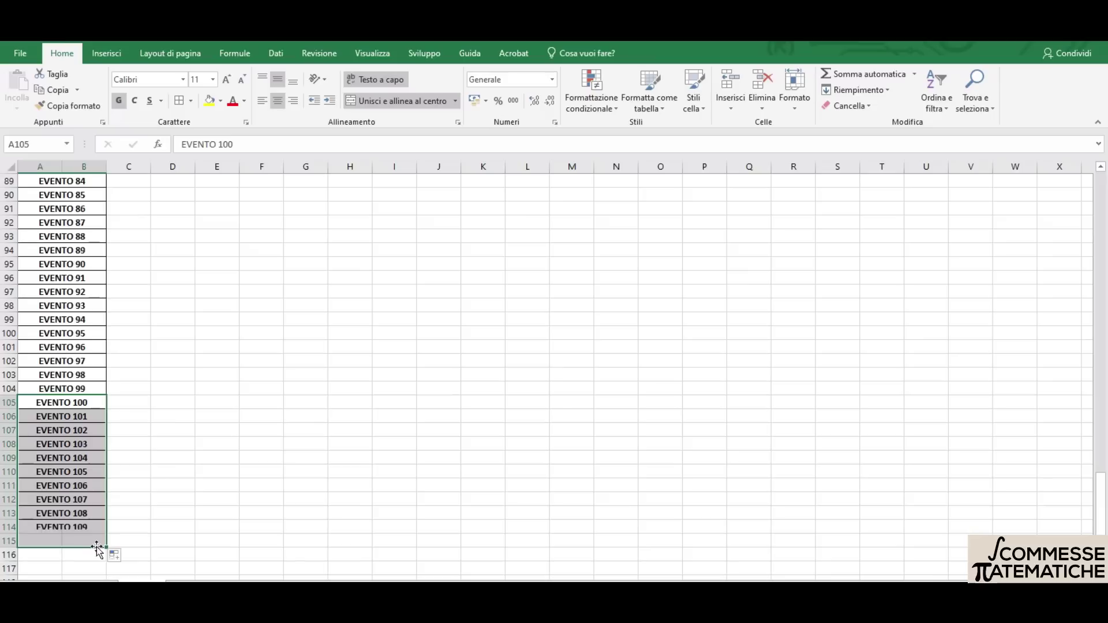
scroll(173, 450, "up", 12)
scroll(183, 373, "up", 1)
left_click(182, 373)
scroll(188, 297, "up", 6)
scroll(188, 297, "up", 10)
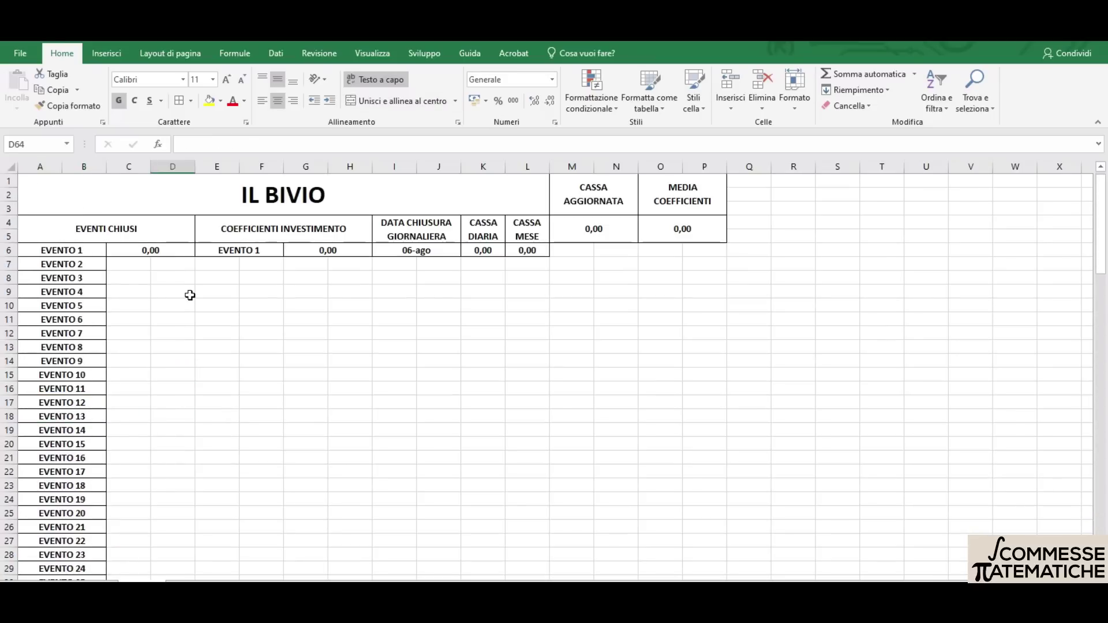
left_click(158, 253)
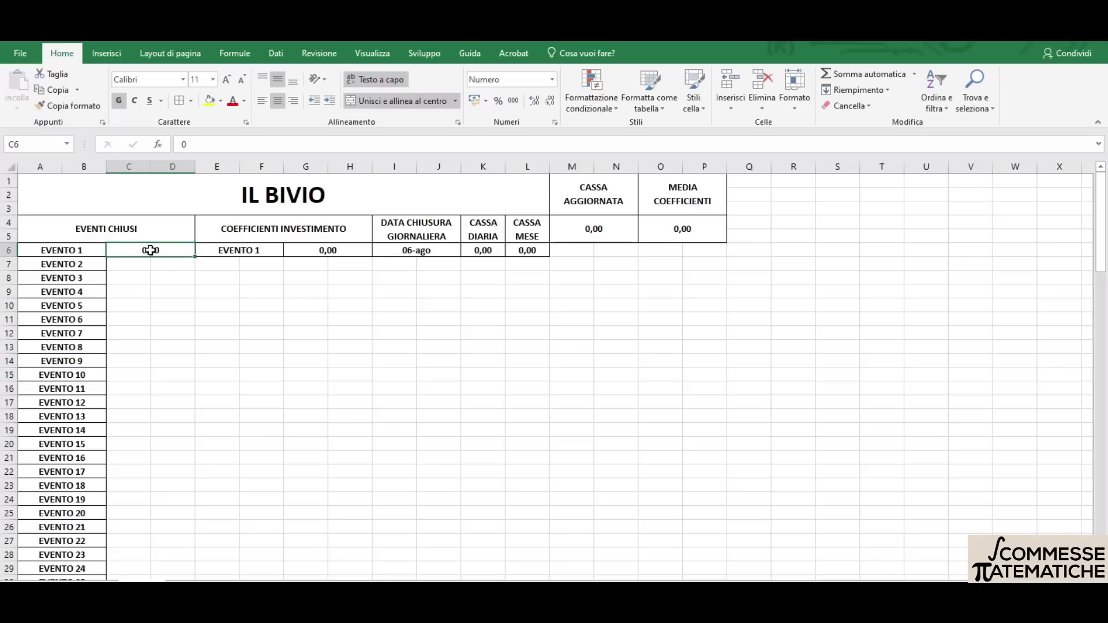
Empty C6 and paste its merged, bordered C6:D6 format into C7:D115
key("BackSpace")
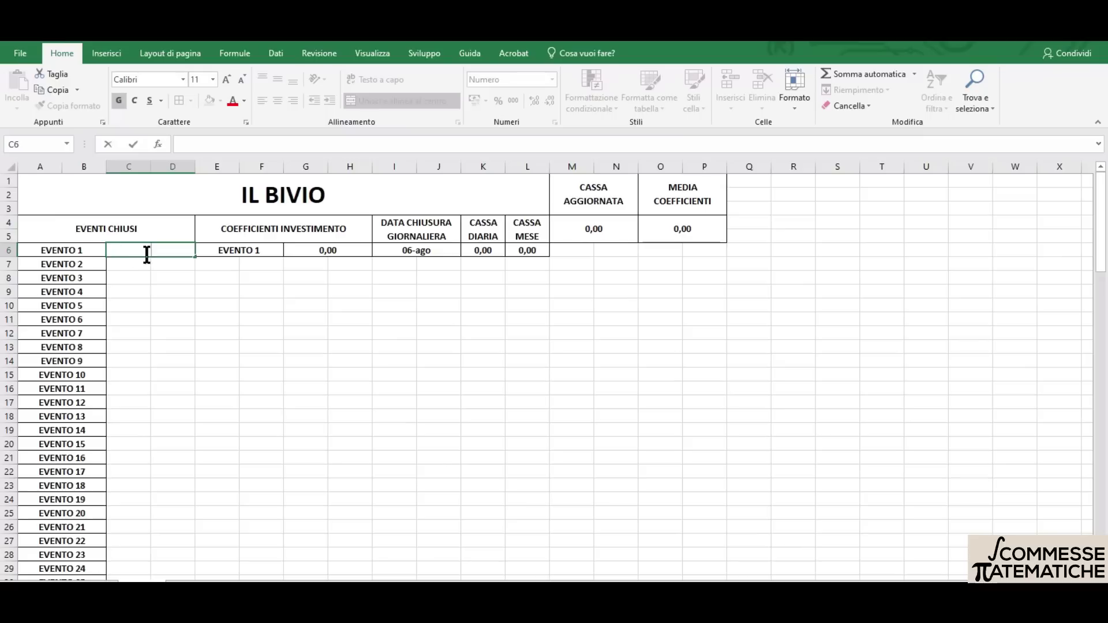
key("Return")
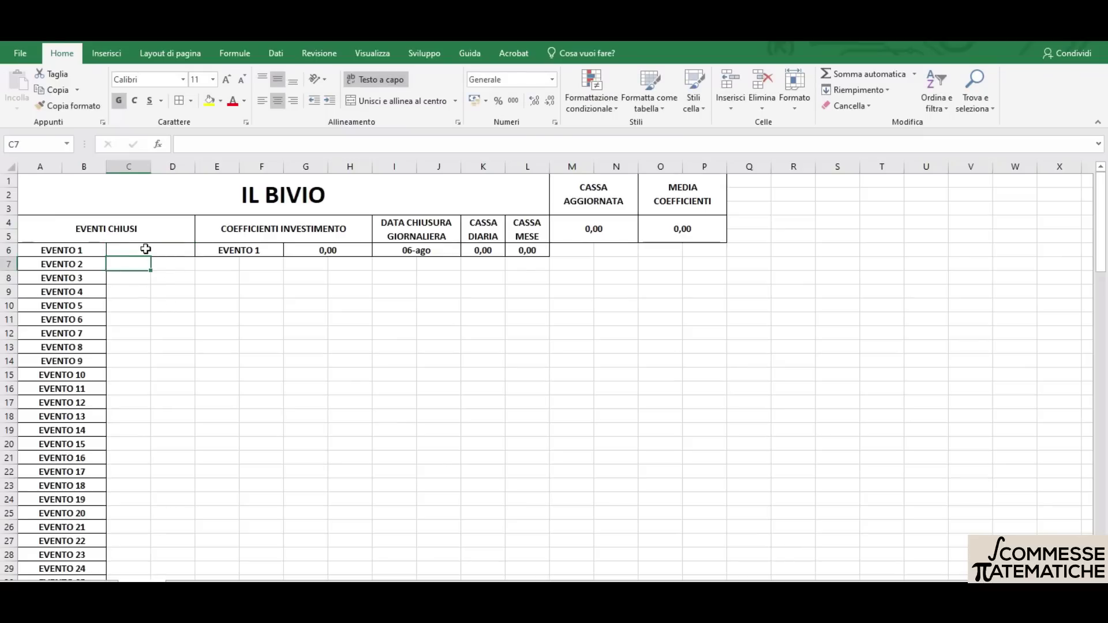
left_click(143, 250)
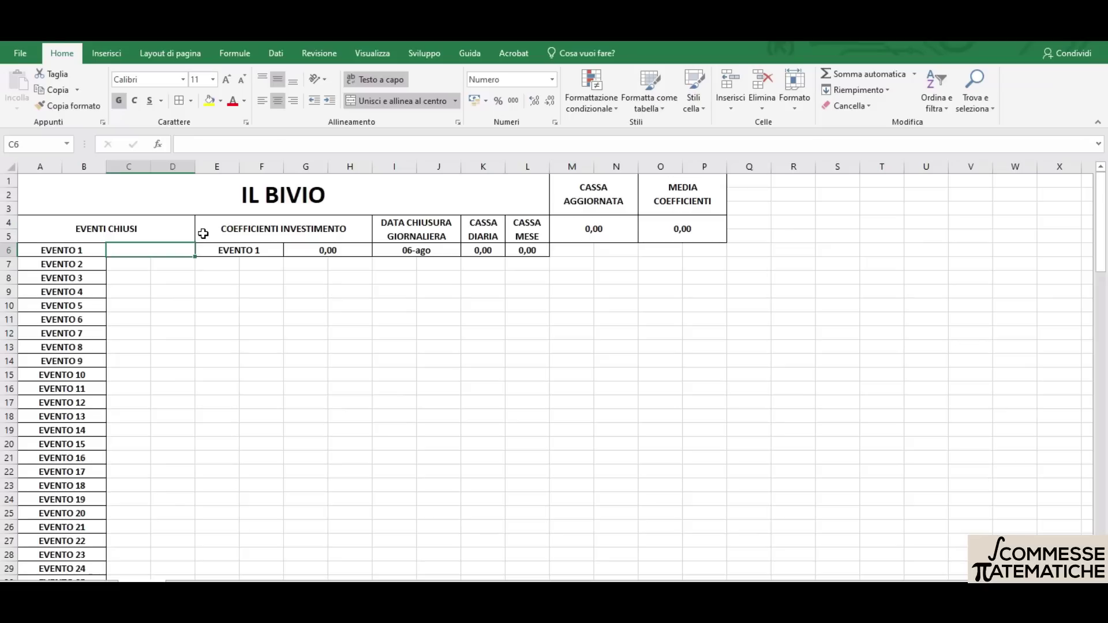
right_click(133, 251)
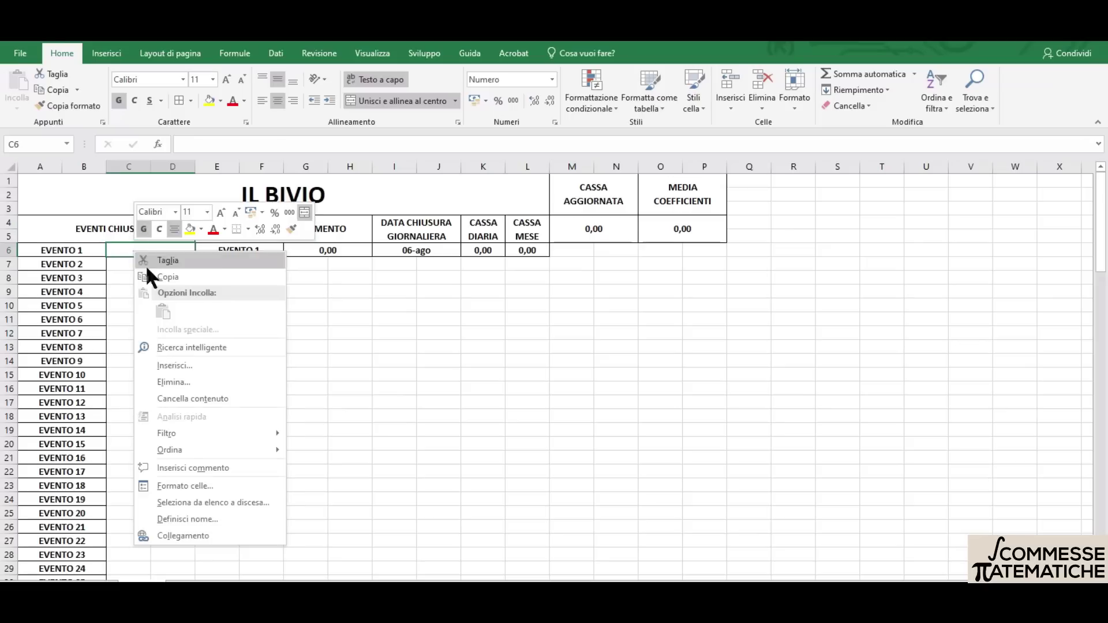
left_click(349, 322)
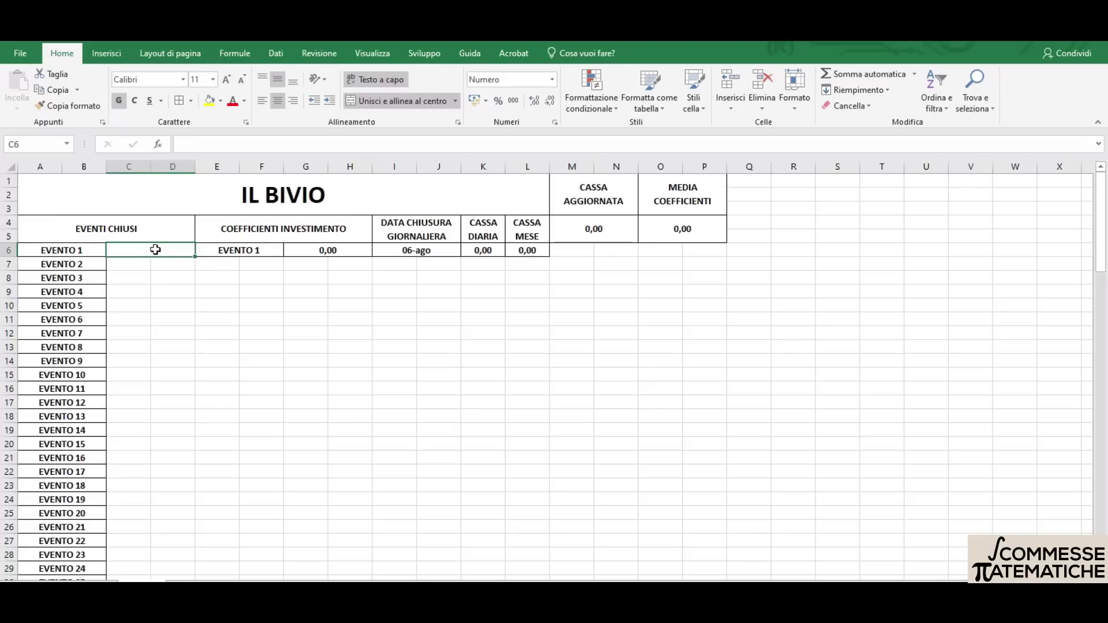
key("ctrl+c")
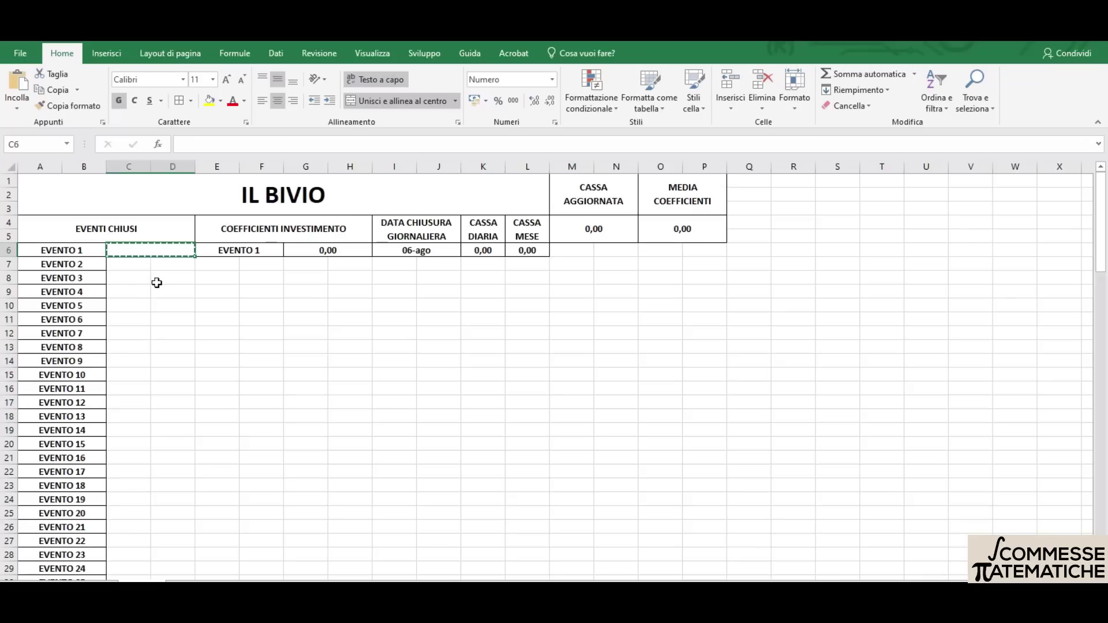
left_click(121, 263)
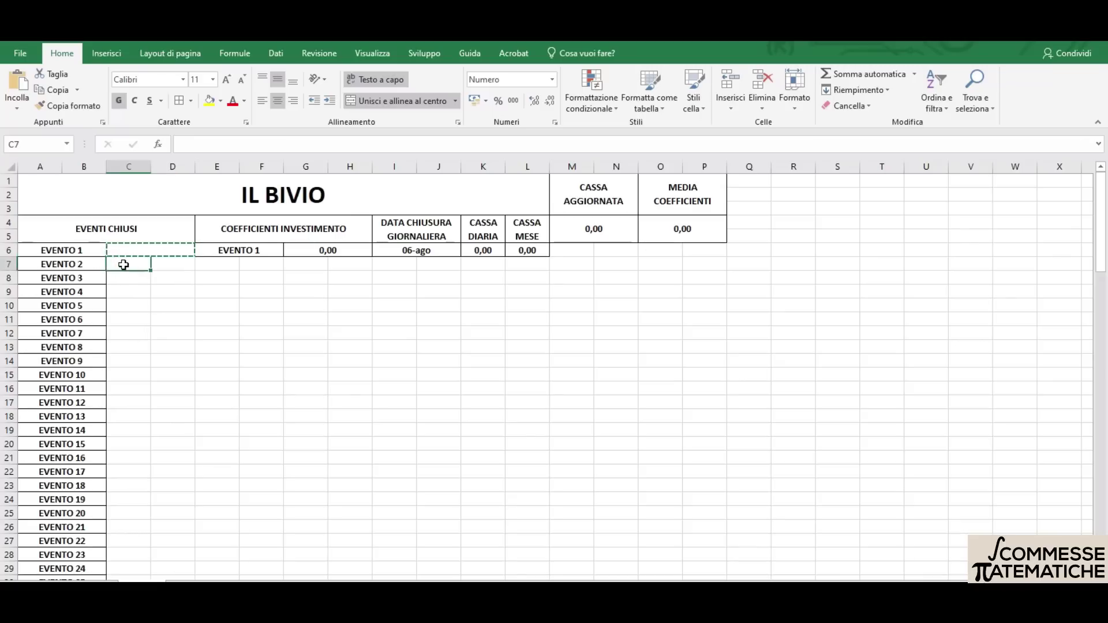
mouse_move(144, 268)
left_mouse_down()
mouse_move(159, 267)
mouse_move(190, 569)
mouse_move(164, 539)
left_mouse_up()
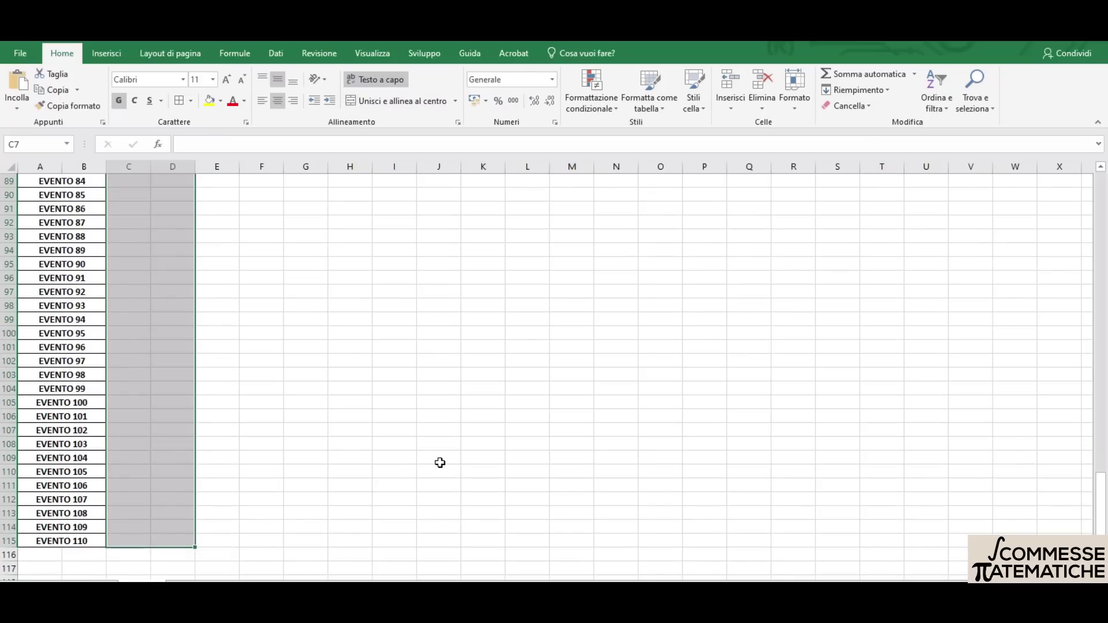
key("ctrl+v")
Cancel the copy, then test the format with a temporary 0 in C15 and delete it
scroll(440, 463, "up", 3)
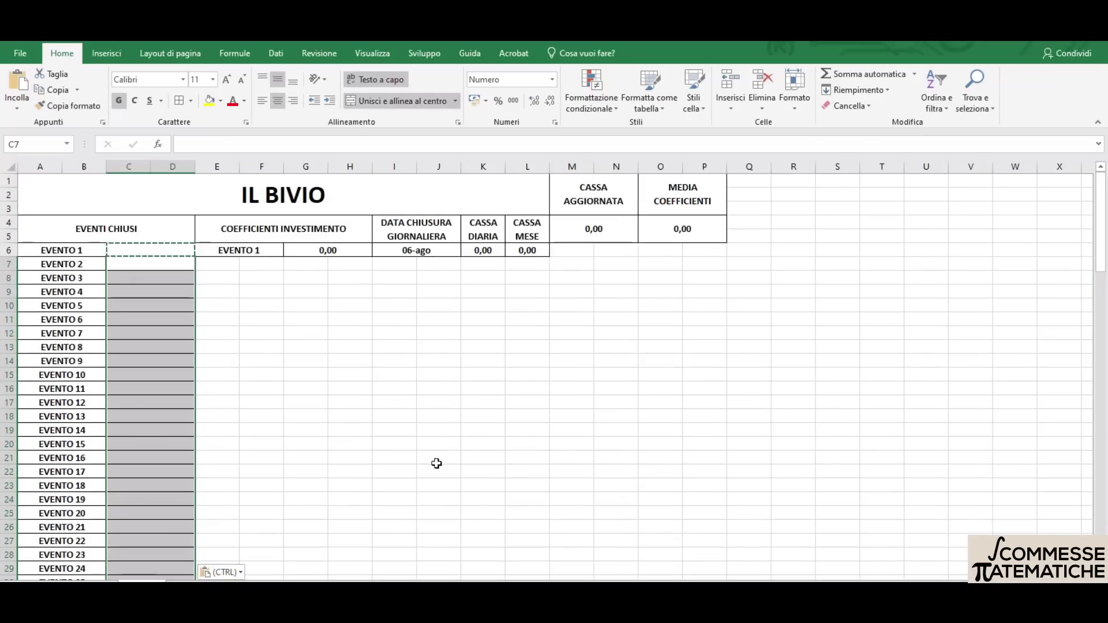
left_click(130, 306)
left_click(221, 292)
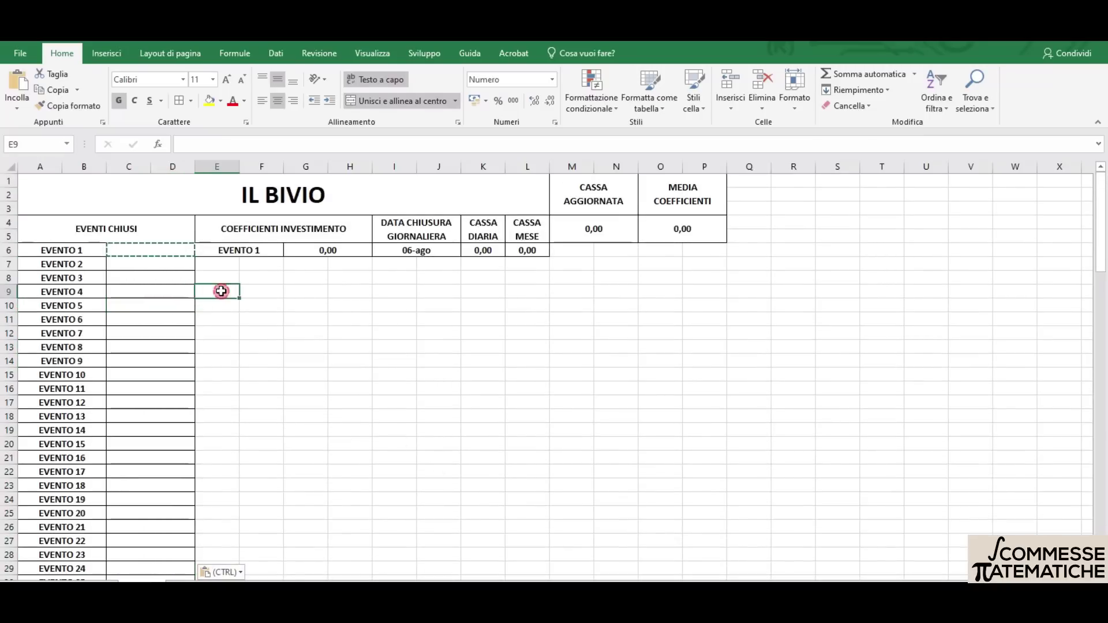
left_click(228, 333)
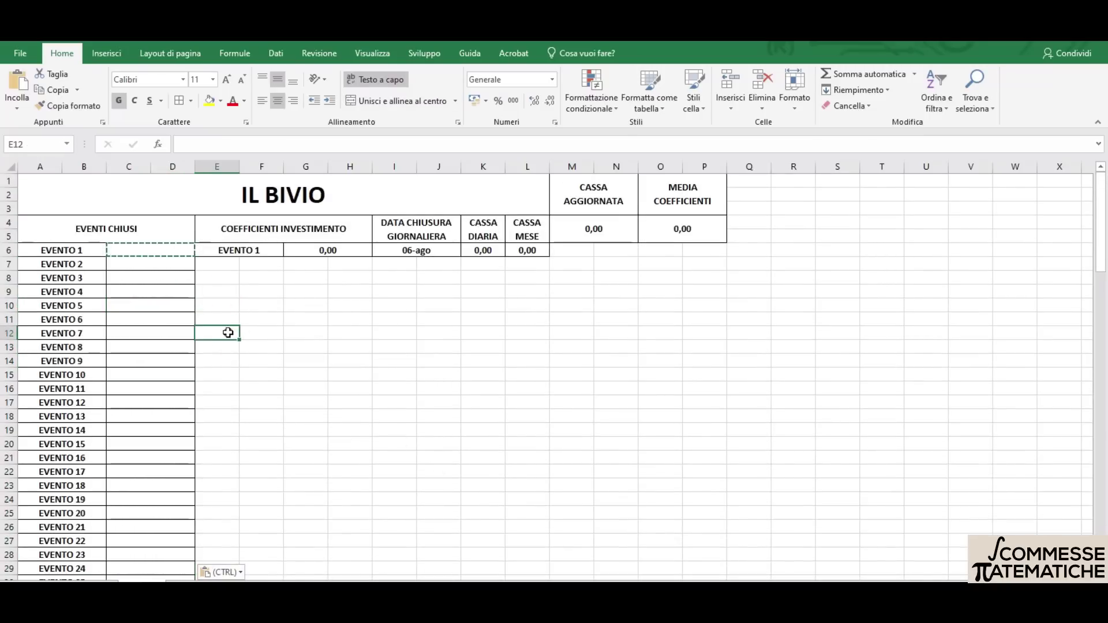
key("Escape")
left_click(245, 318)
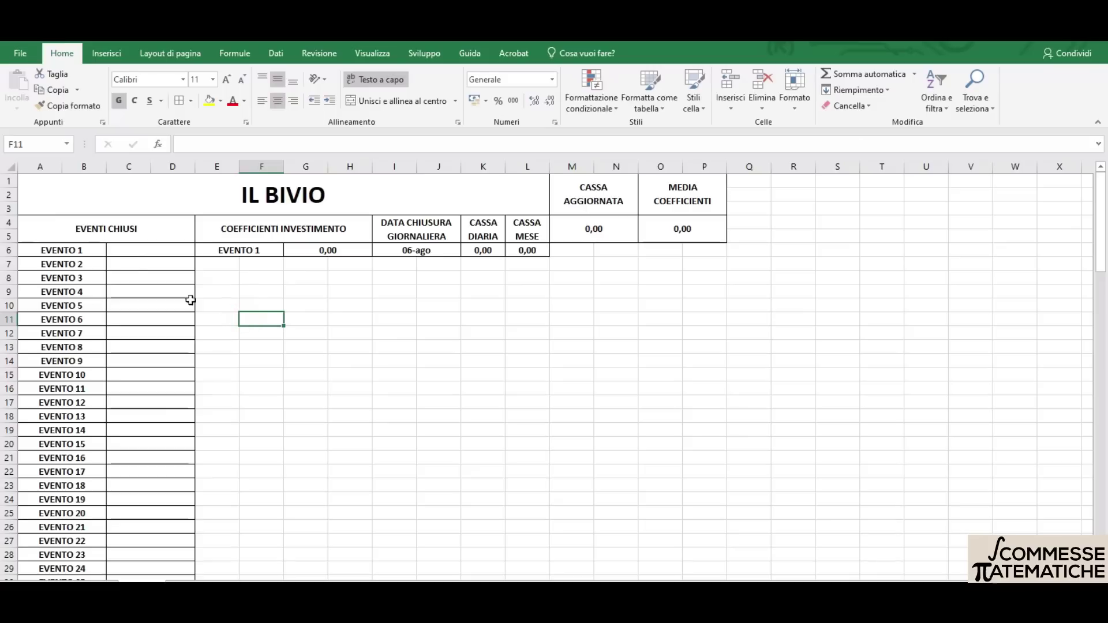
left_click(149, 377)
type("0")
key("Return")
key("Up")
key("BackSpace")
key("Return")
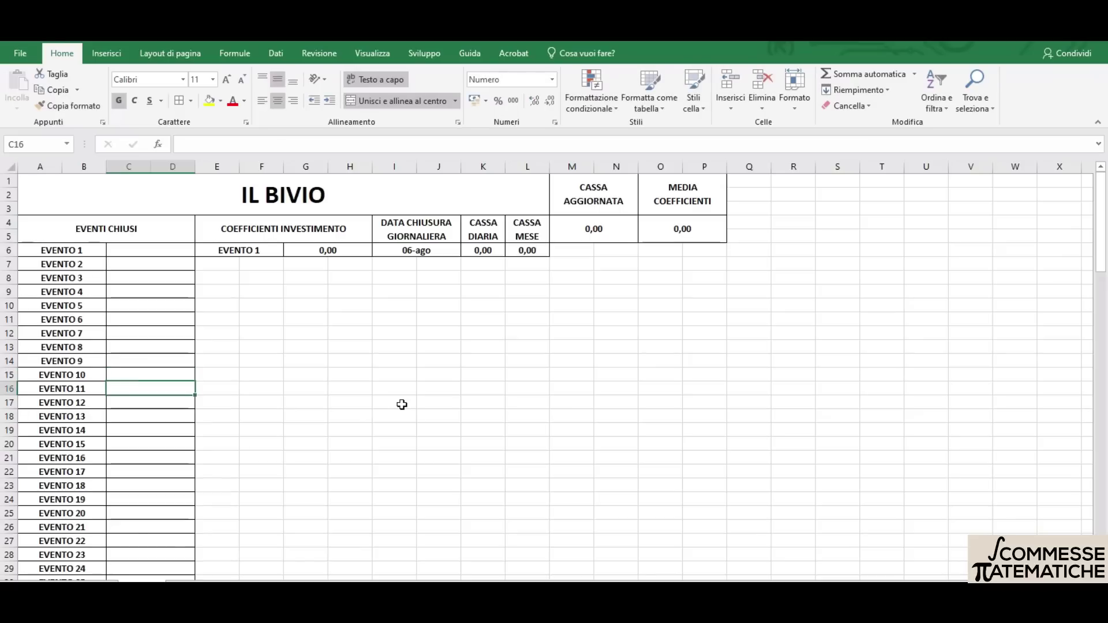
Fill E6:F6 down so columns E–F list EVENTO 1 to EVENTO 110 in row 115
left_click(248, 253)
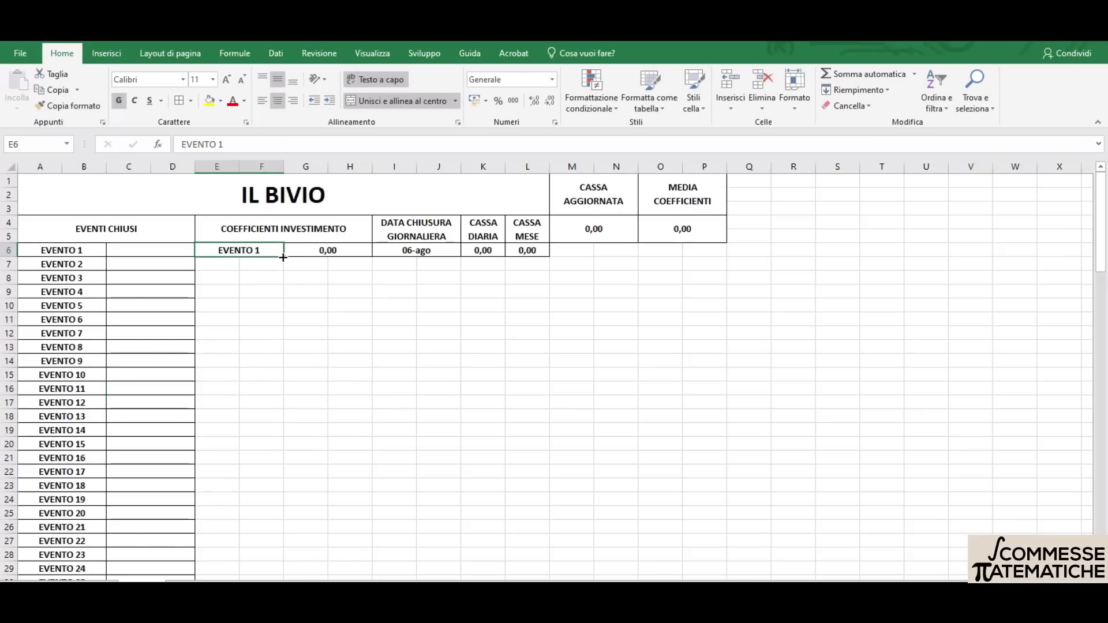
left_click_drag(283, 258, 237, 580)
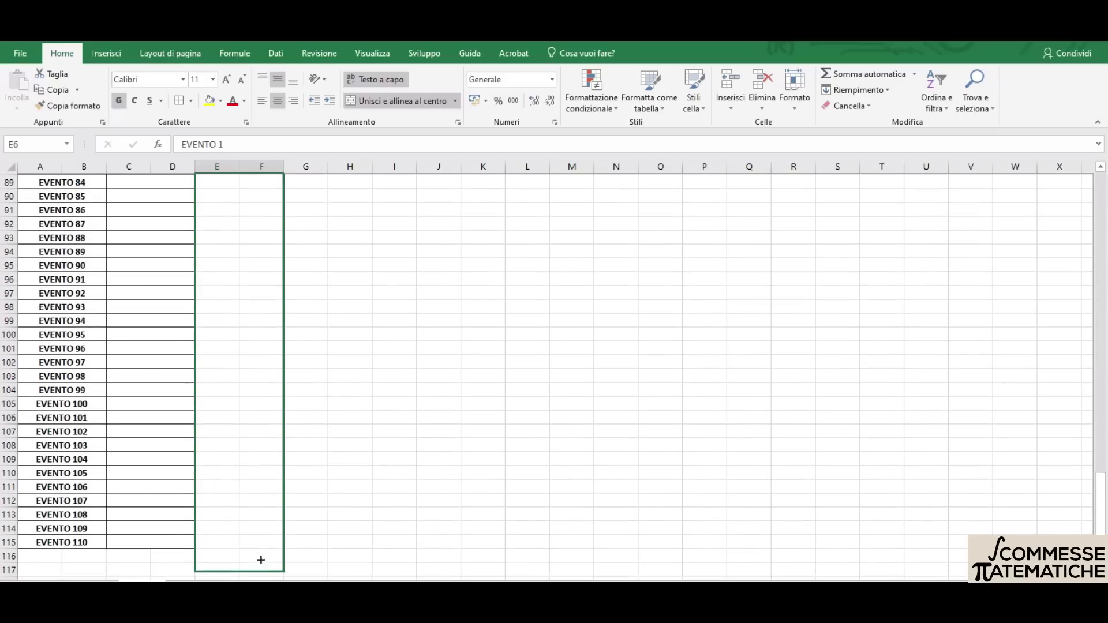
left_click_drag(256, 565, 257, 544)
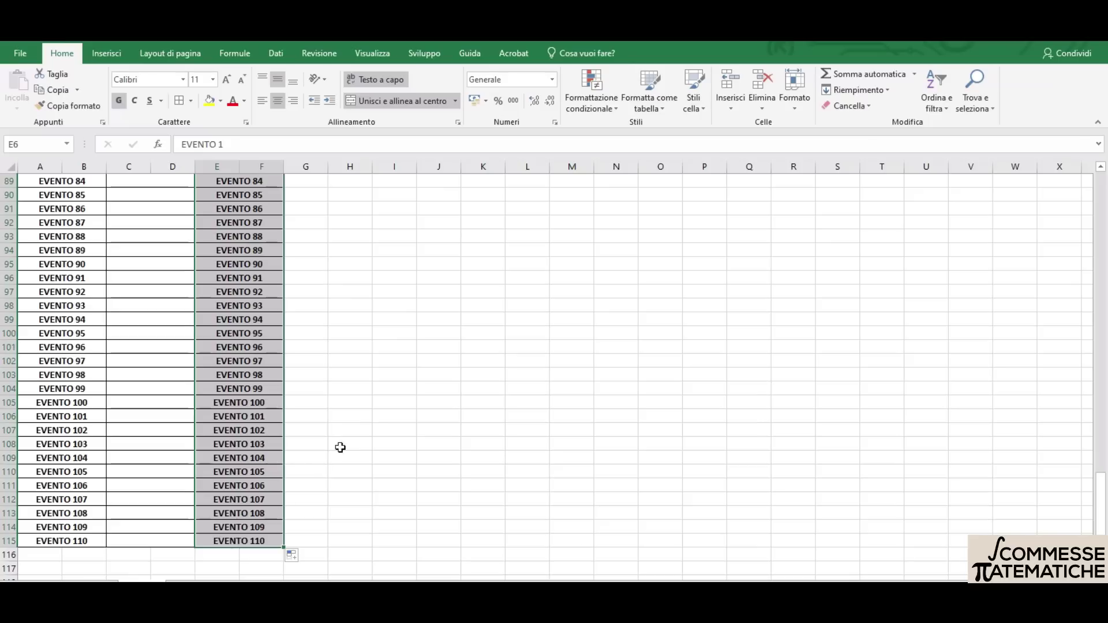
scroll(378, 426, "up", 3)
scroll(361, 388, "up", 8)
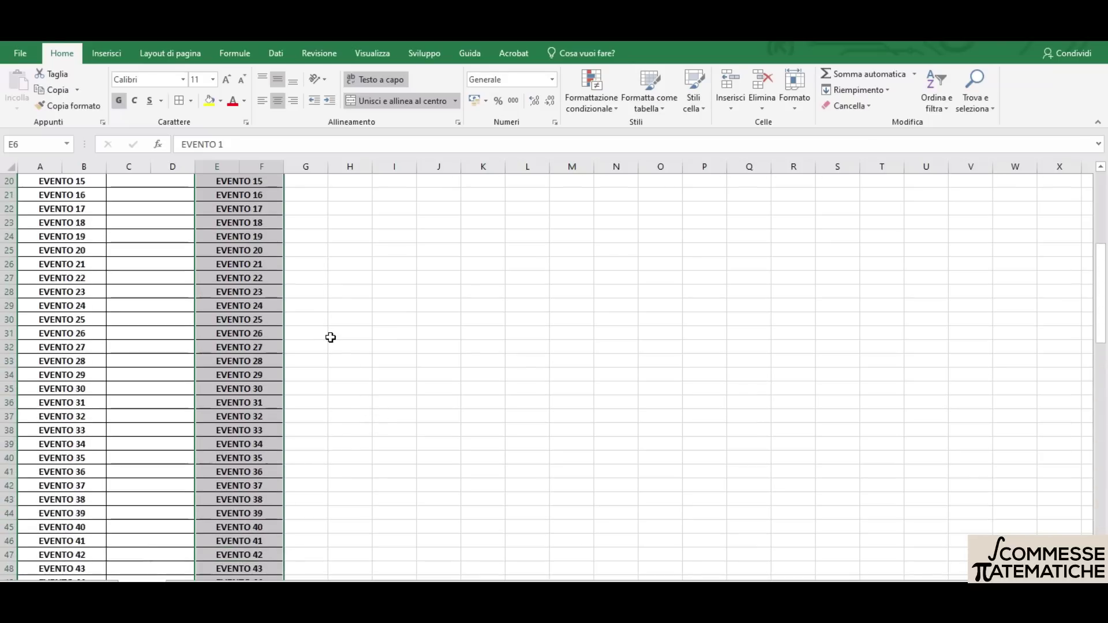
scroll(361, 388, "up", 10)
left_click(295, 291)
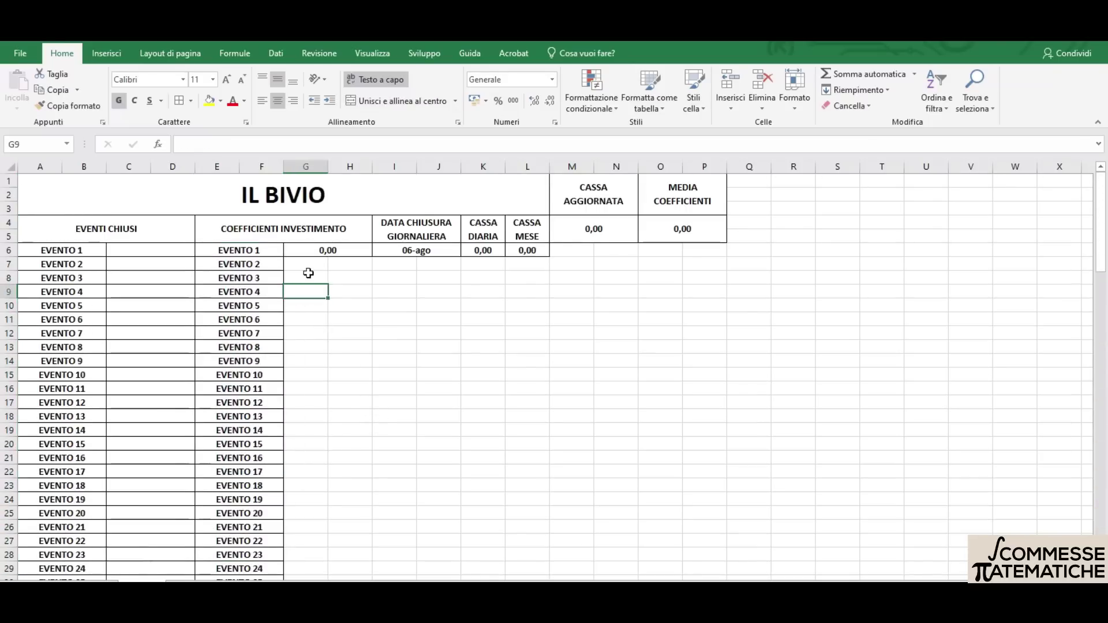
Clear G6 and paste its merged, bordered G6:H6 format into G7:H115
left_click(333, 249)
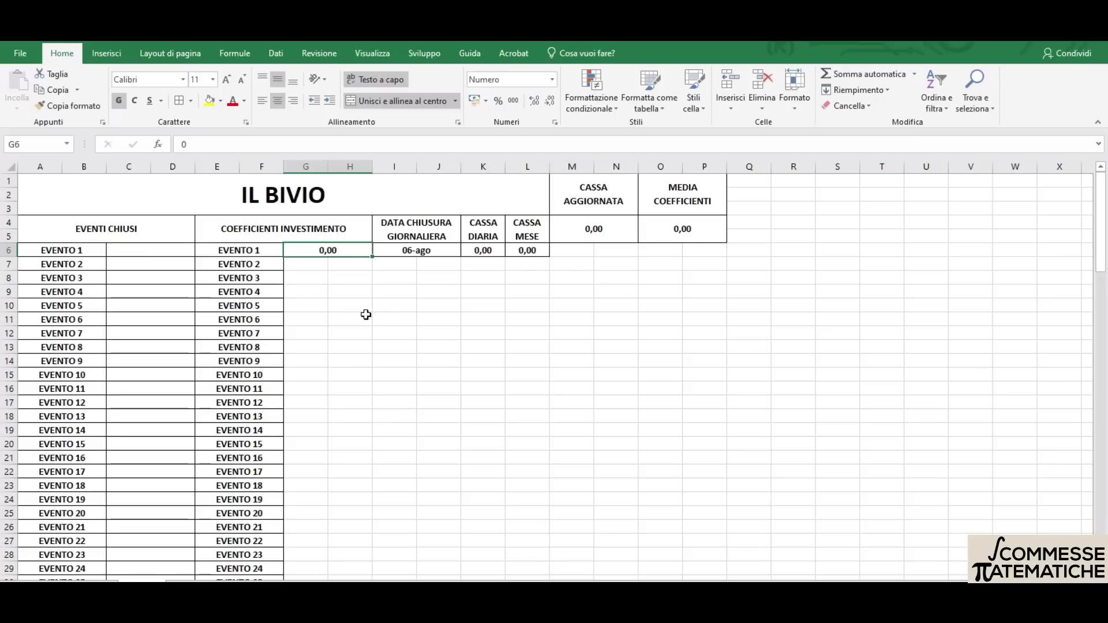
key("BackSpace")
key("Return")
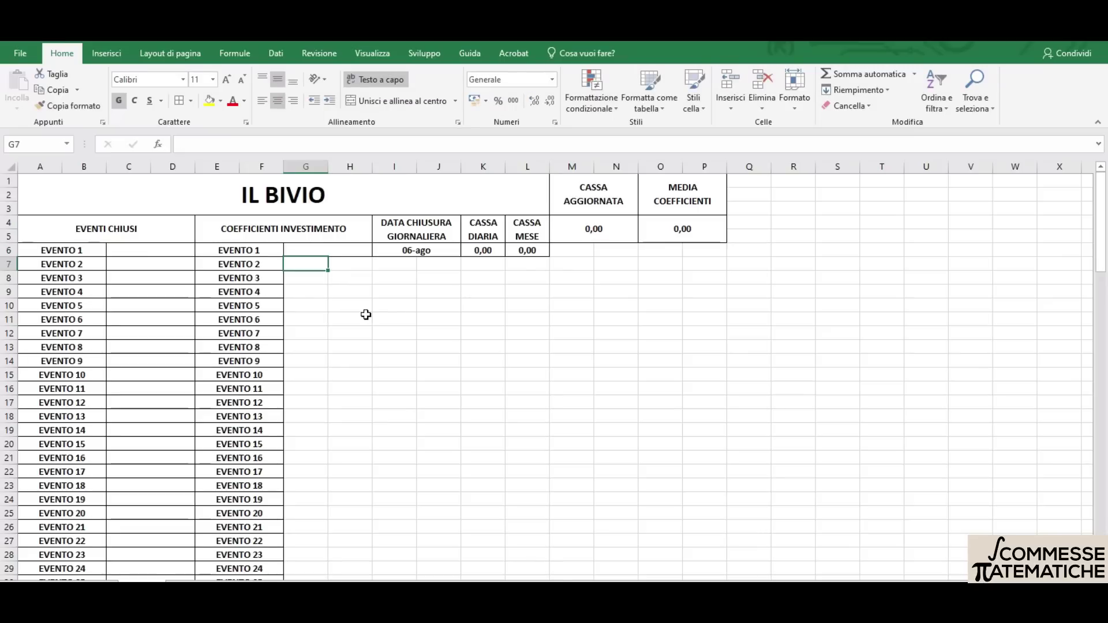
left_click(328, 251)
key("ctrl+c")
mouse_move(310, 266)
left_mouse_down()
mouse_move(344, 462)
mouse_move(346, 579)
left_mouse_up()
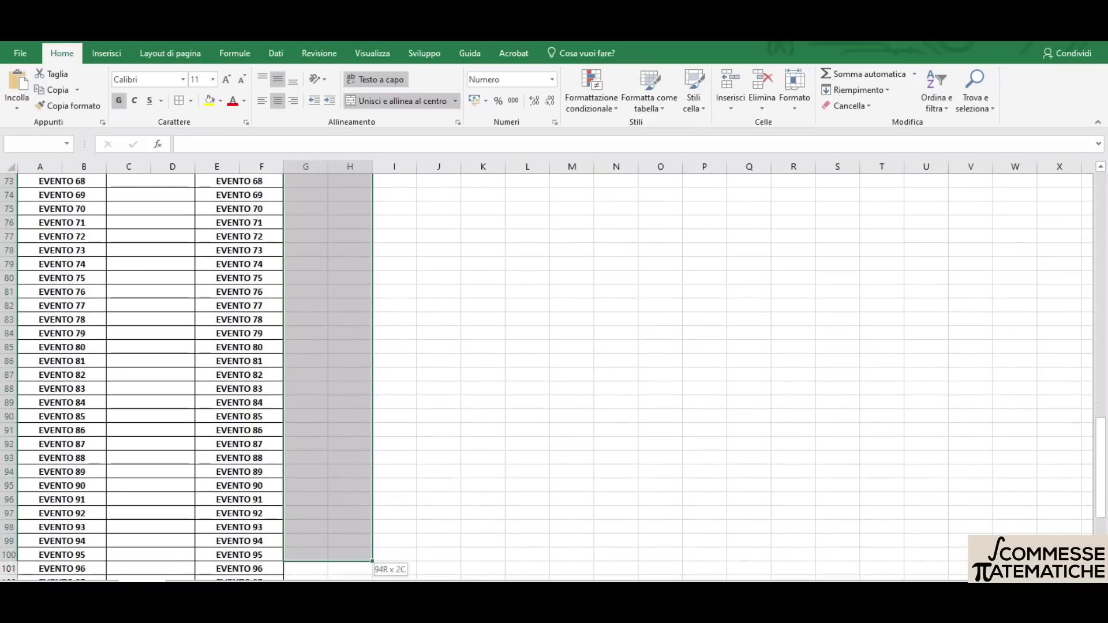
left_click_drag(346, 579, 352, 543)
key("ctrl+v")
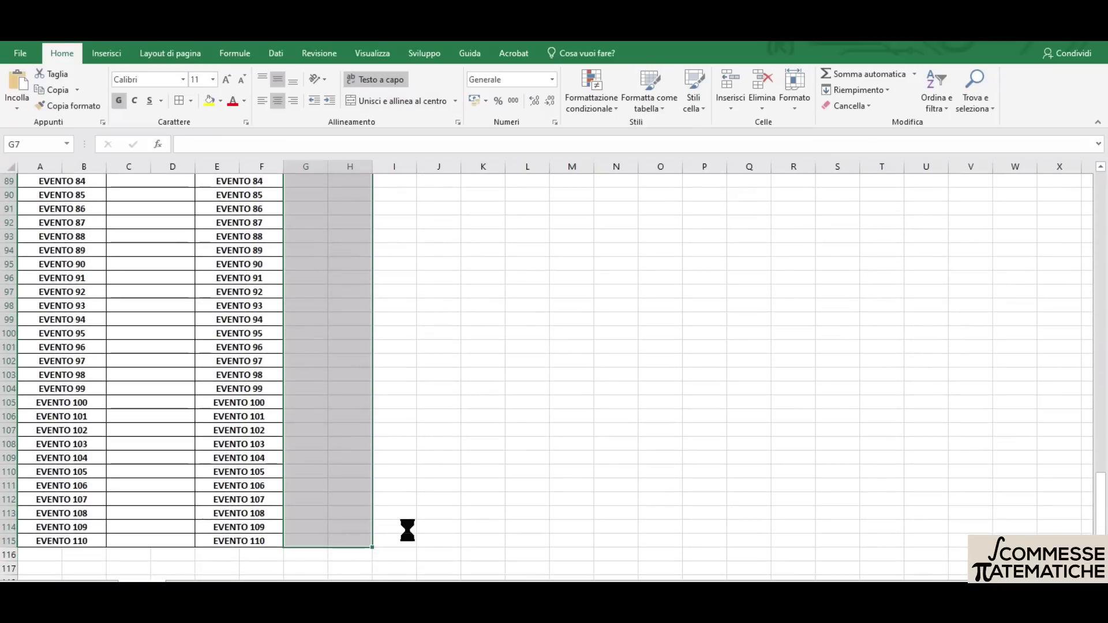
left_click(442, 394)
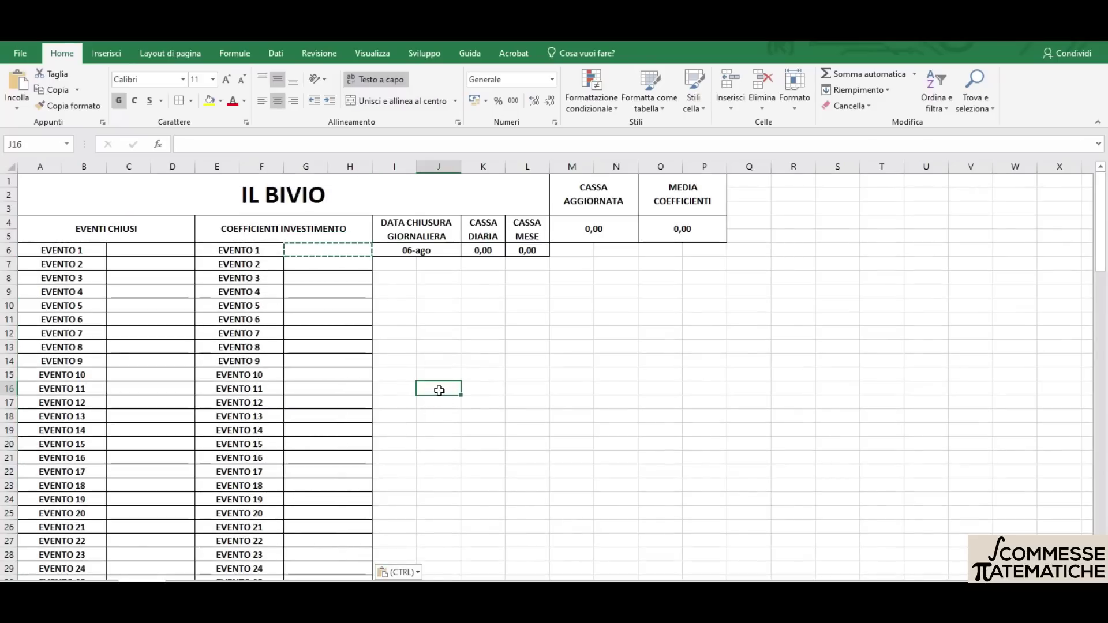
left_click(440, 372)
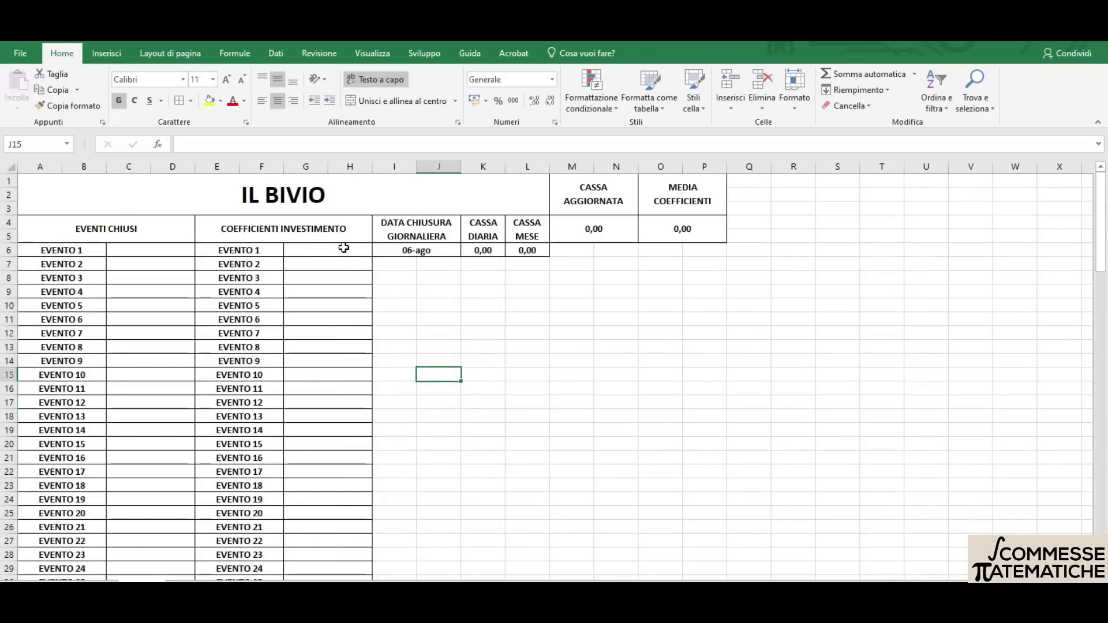
left_click(328, 402)
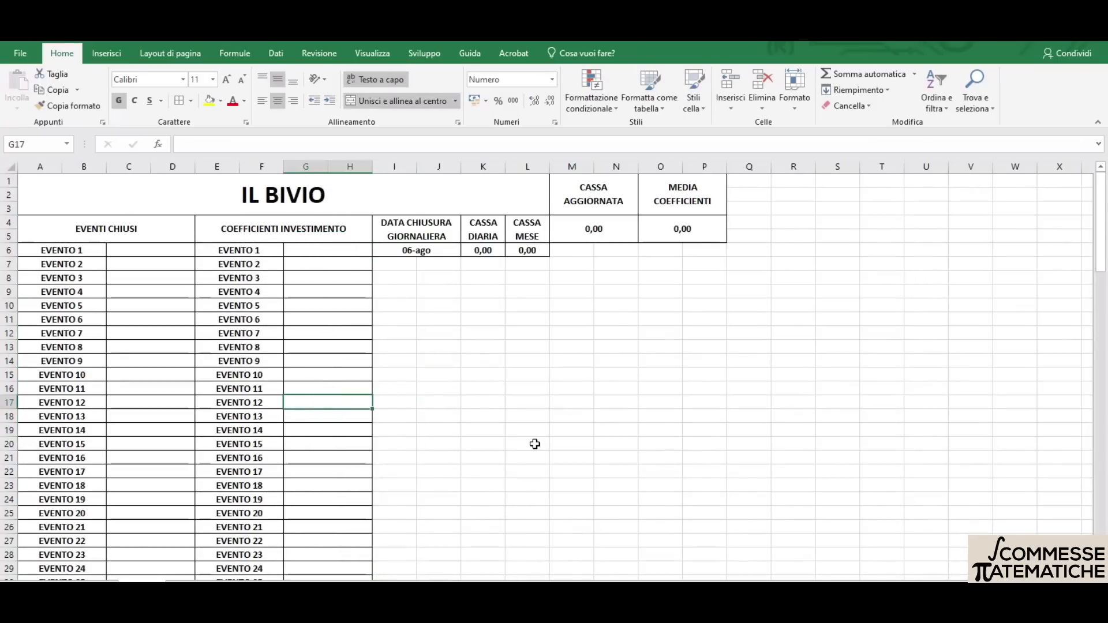
type("0")
key("Return")
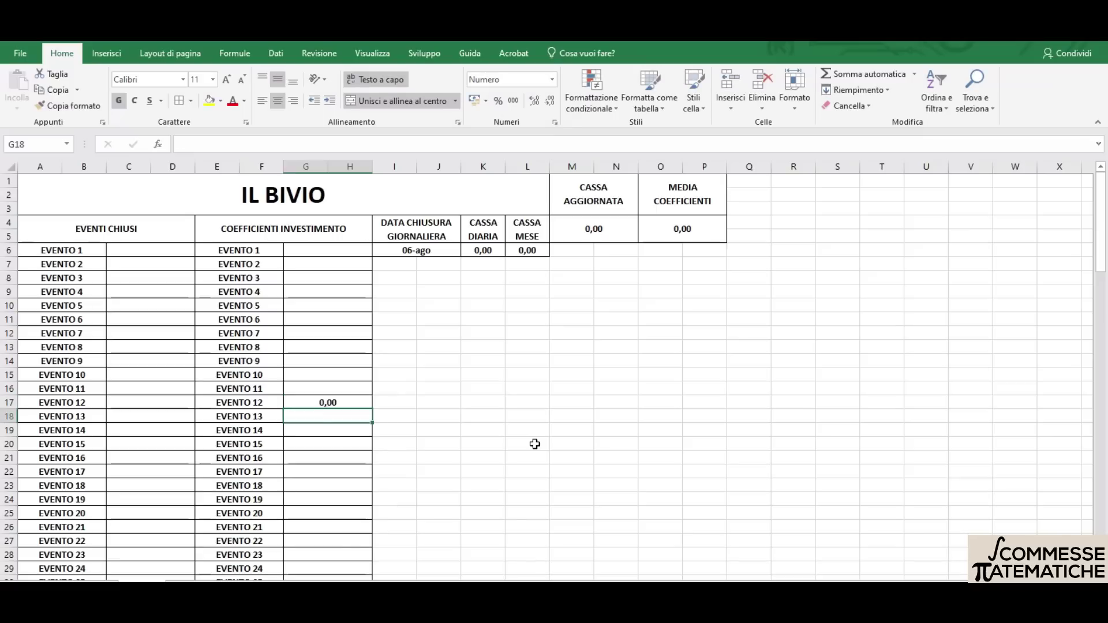
left_click(324, 402)
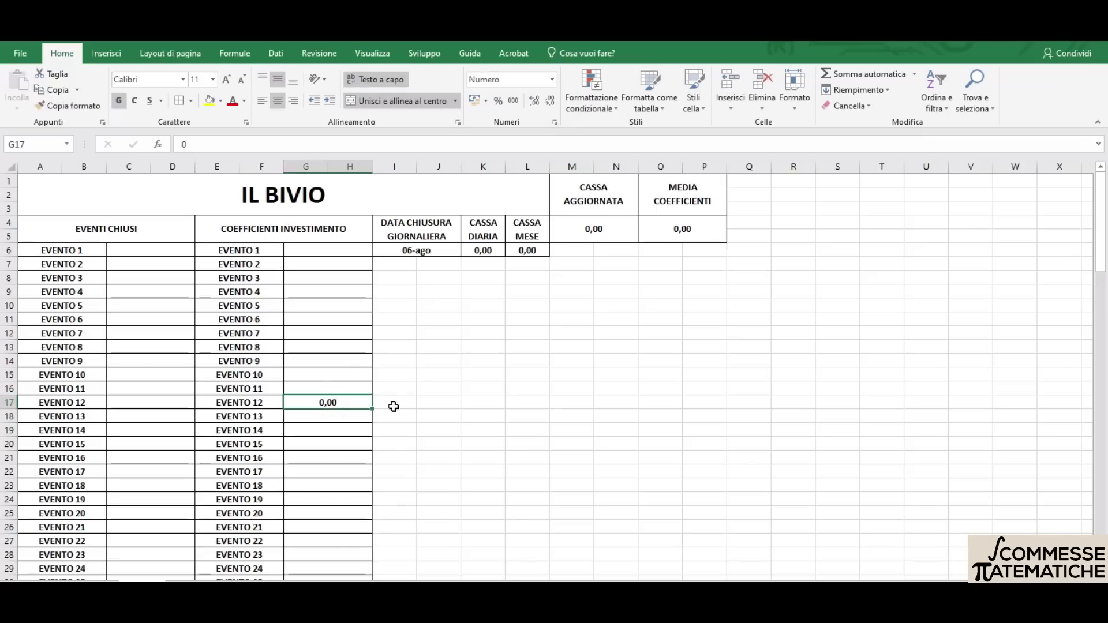
key("BackSpace")
key("Return")
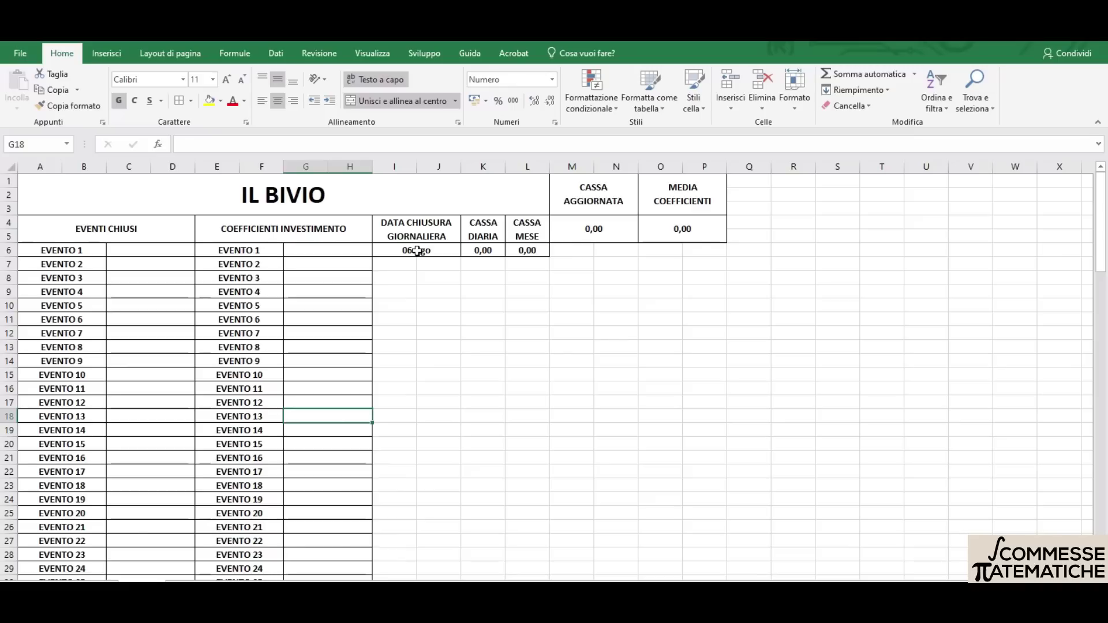
left_click(417, 251)
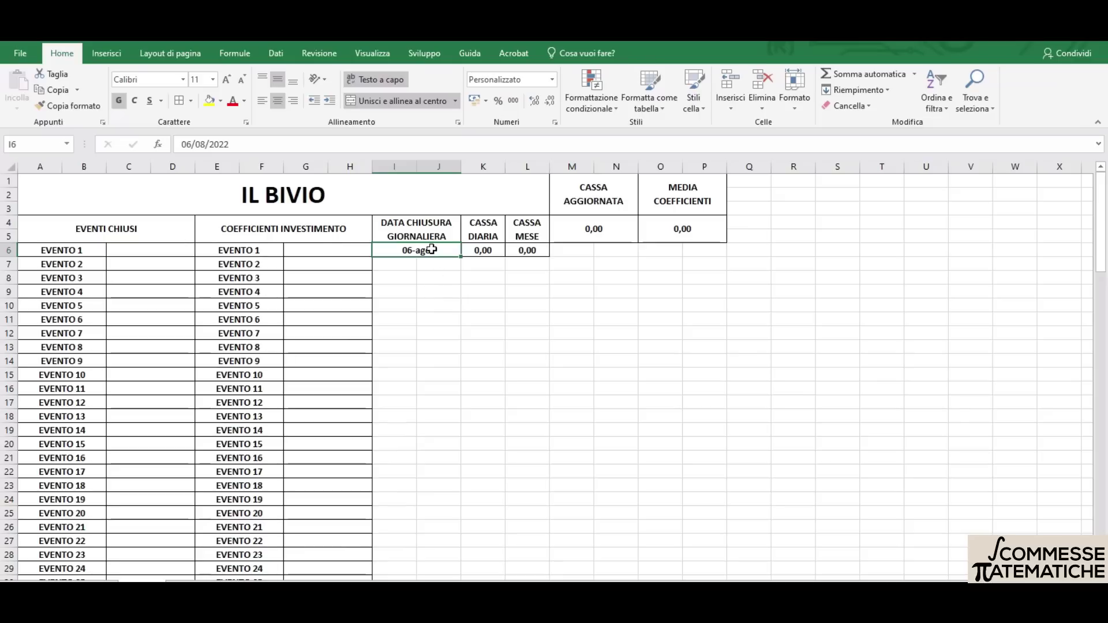
left_click(159, 250)
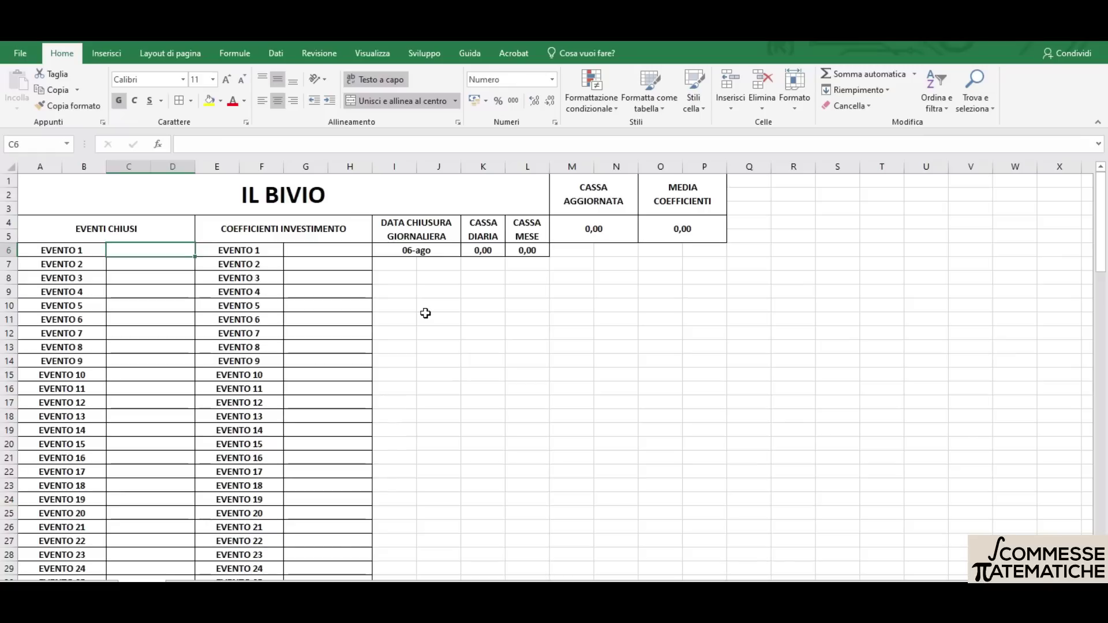
Enter EVENTO 1's closed result 8,45 and coefficient 2,18
type("8")
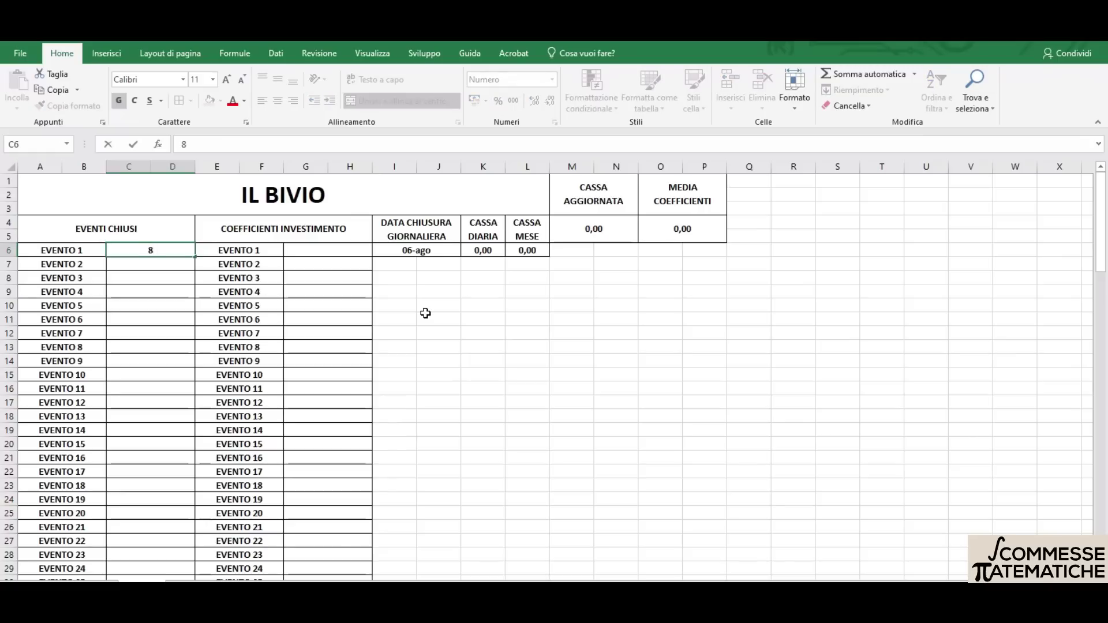
type(",45")
key("Return")
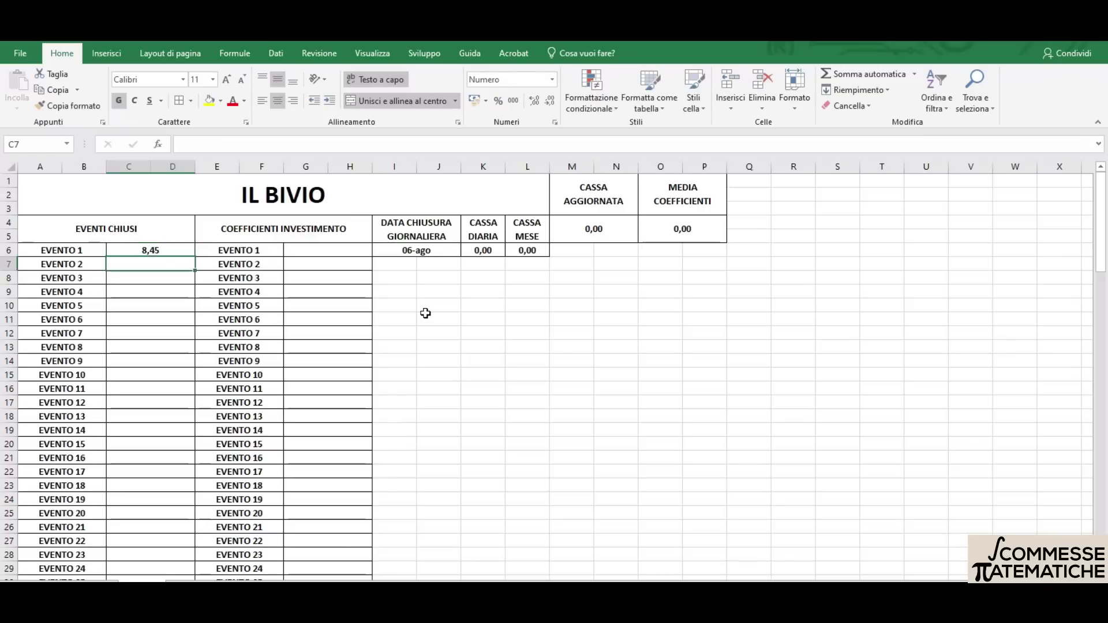
left_click(309, 250)
type("2,18")
key("Return")
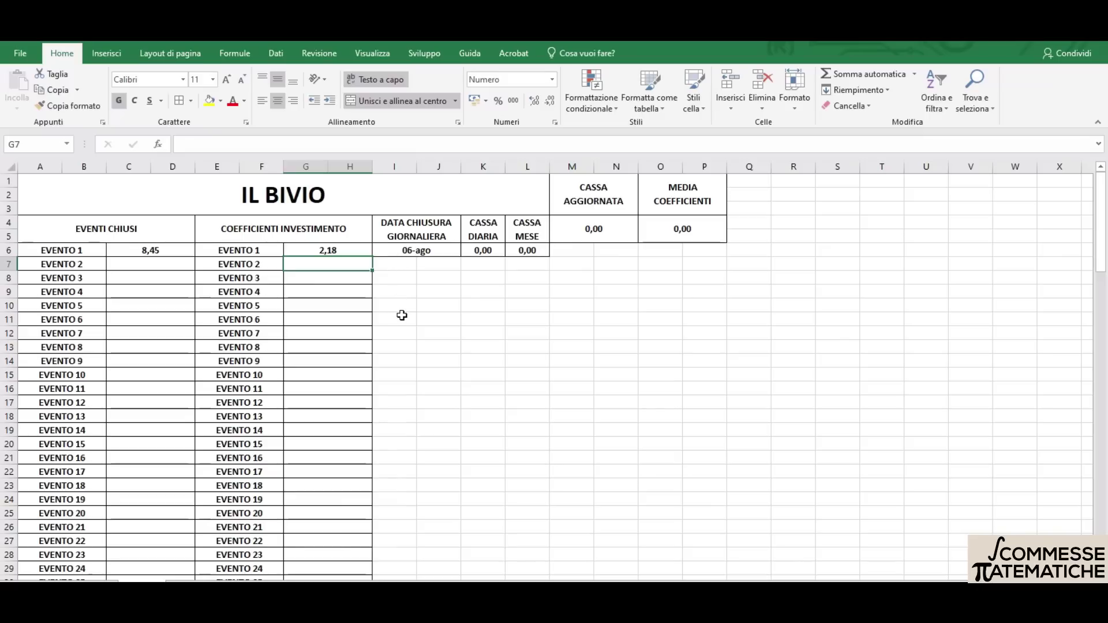
left_click(404, 250)
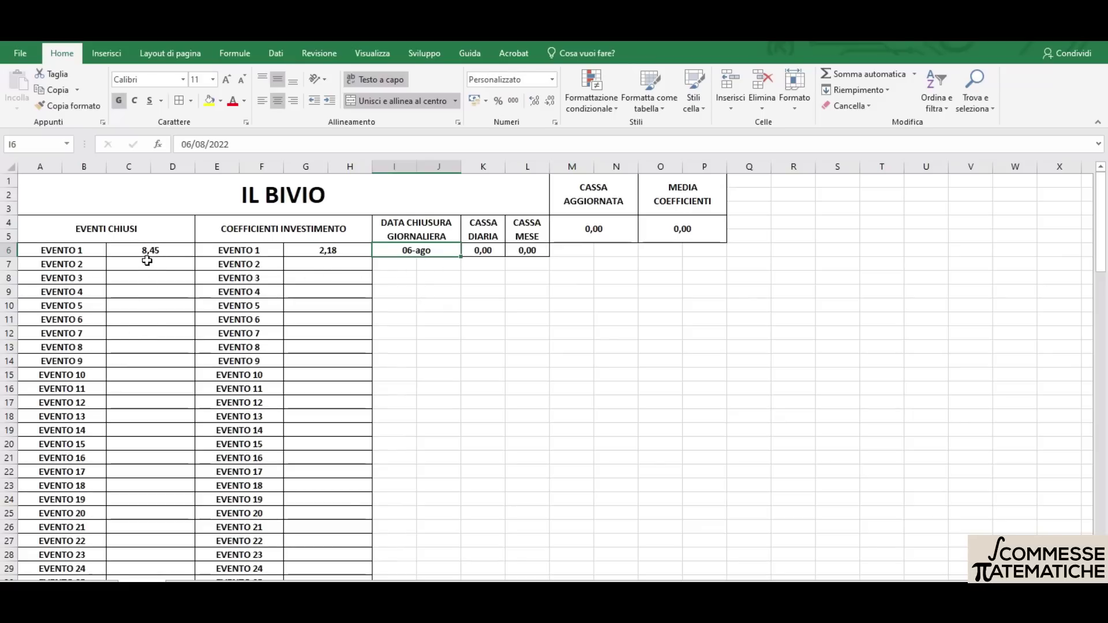
Enter closed results -5, 17, 5,24 and -5 for EVENTO 2–5
left_click(149, 265)
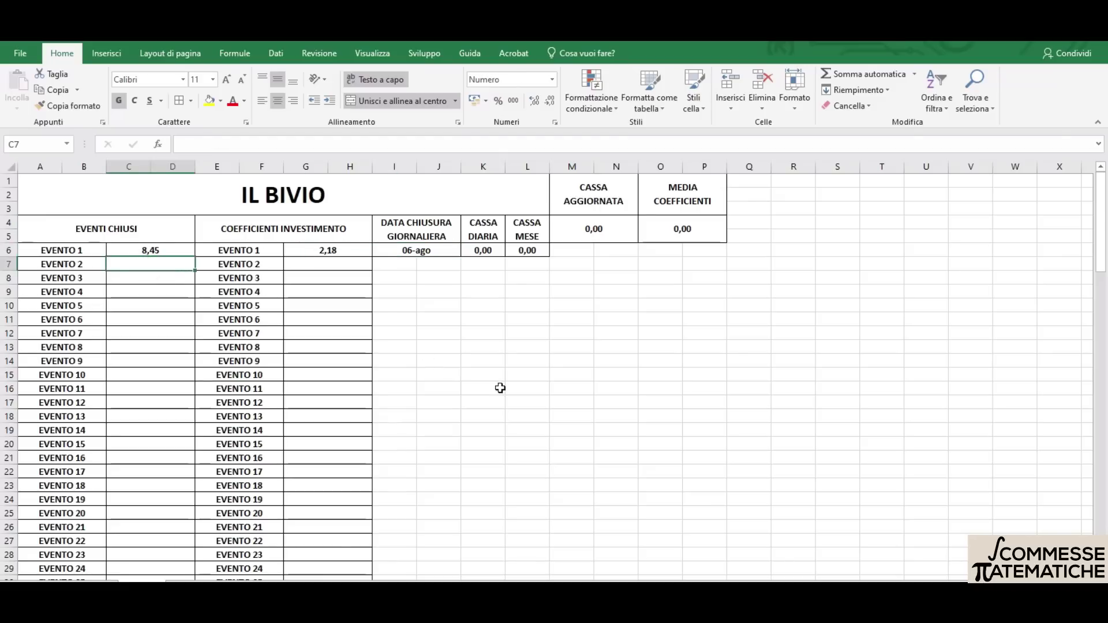
type("-5")
key("Return")
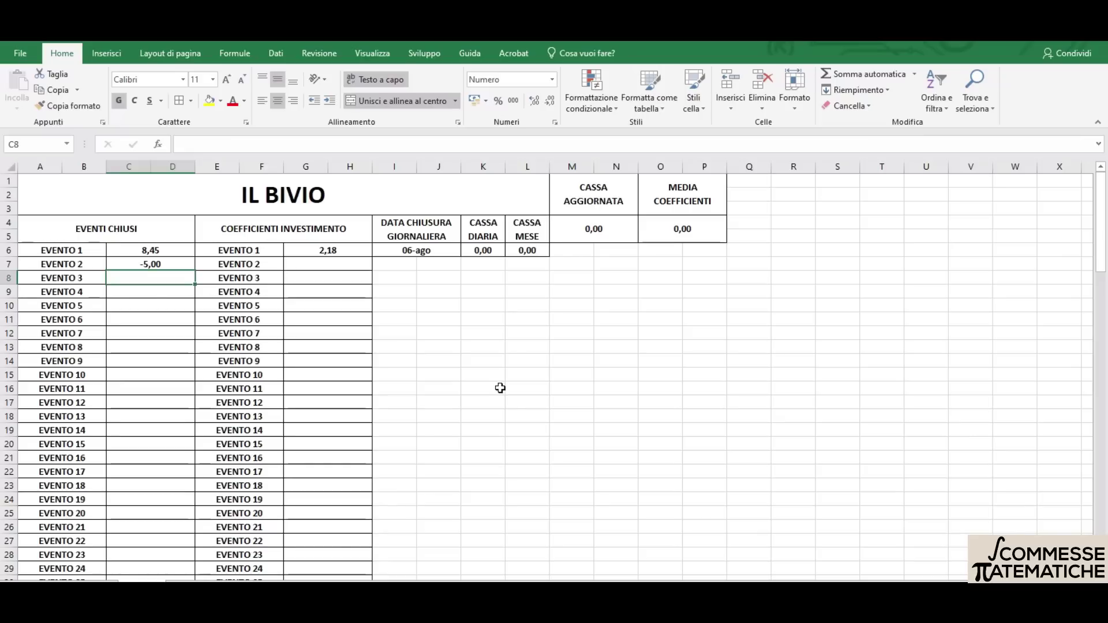
type("17")
key("Return")
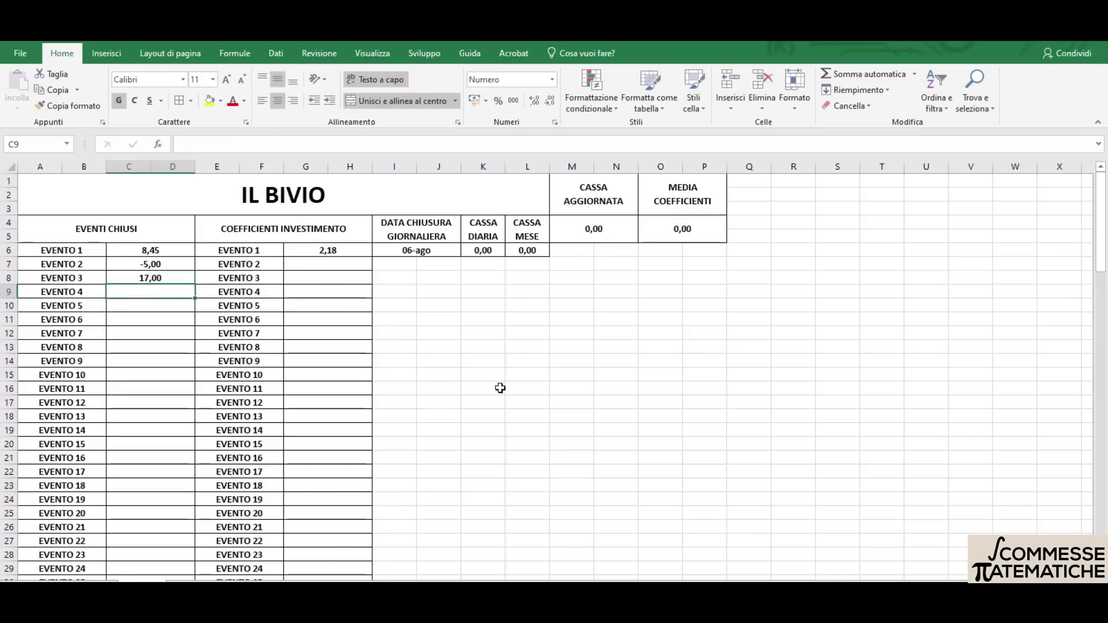
type("5,24")
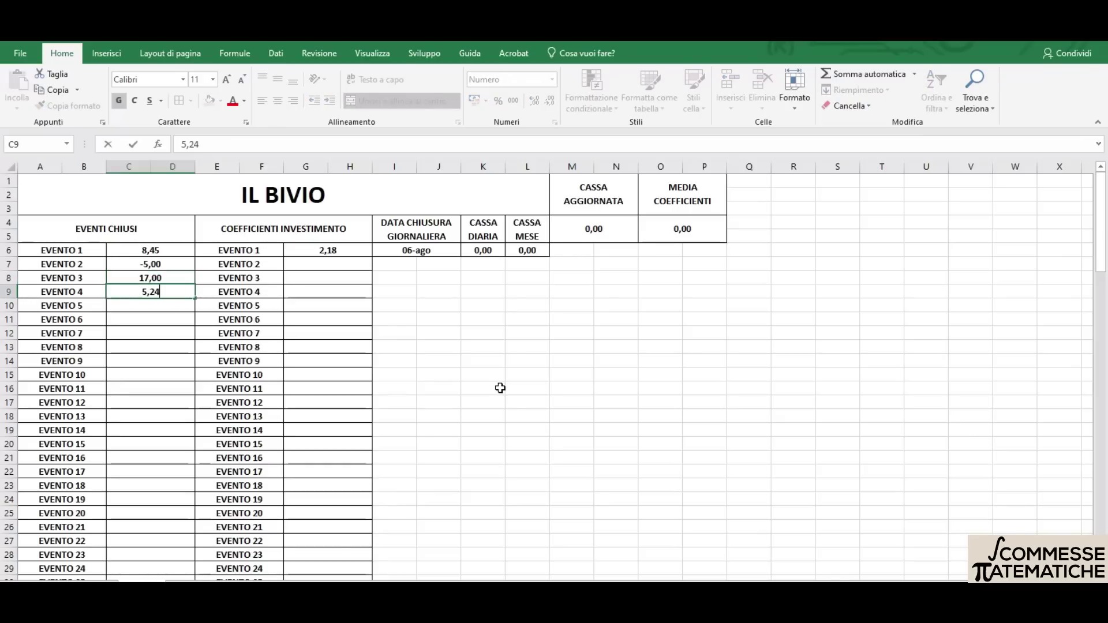
key("Return")
type("-5")
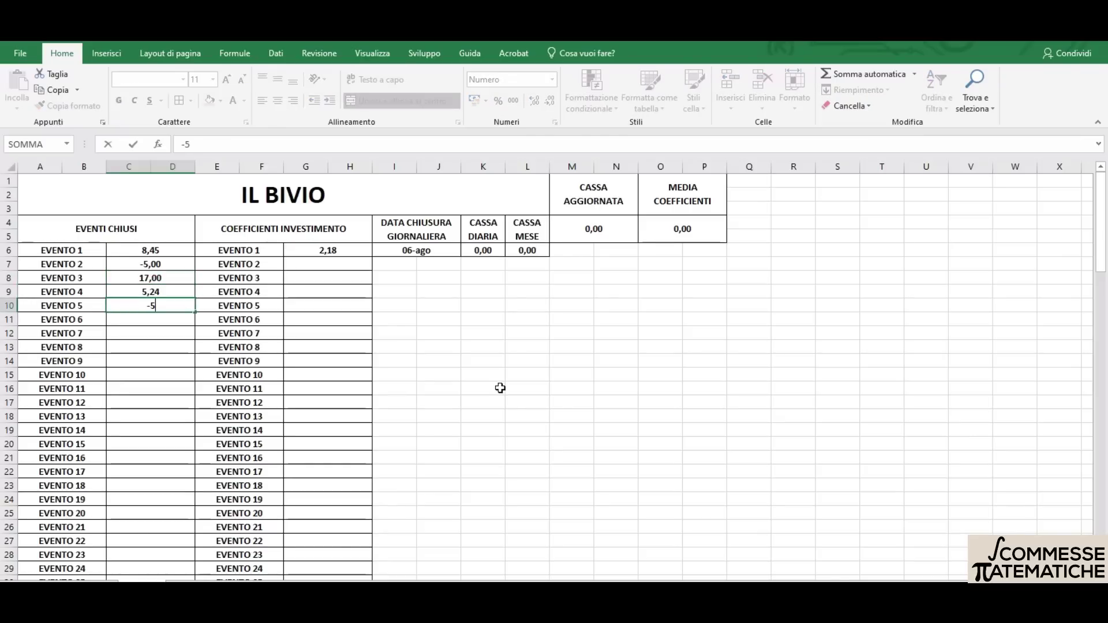
key("Return")
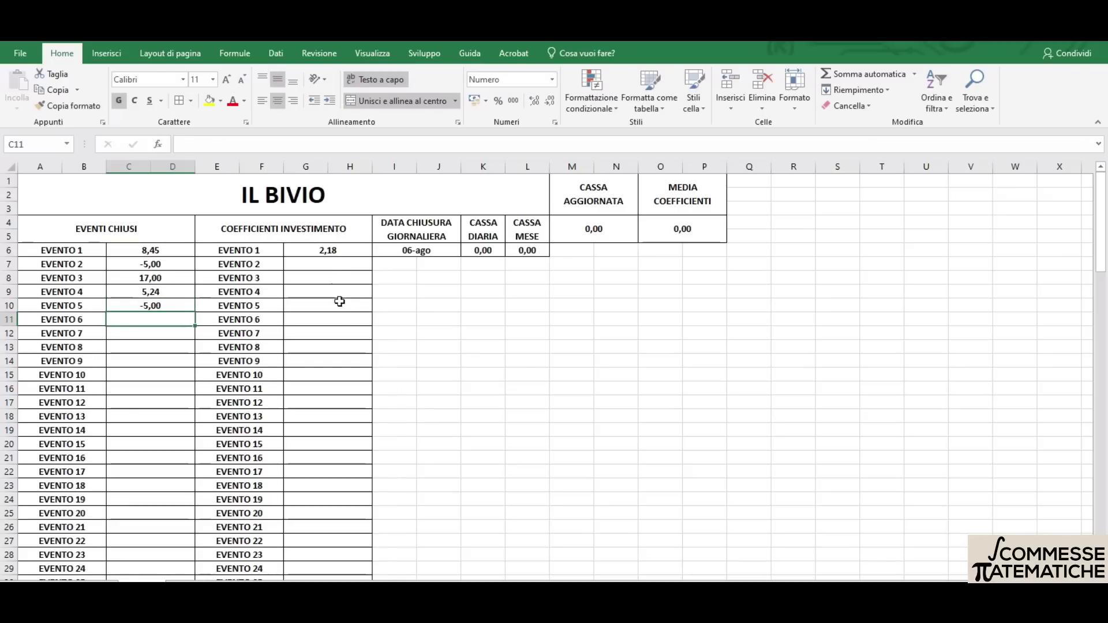
Enter coefficients 2,55, 3,25, 1,56 and 3,48 for EVENTO 2–5
left_click(327, 264)
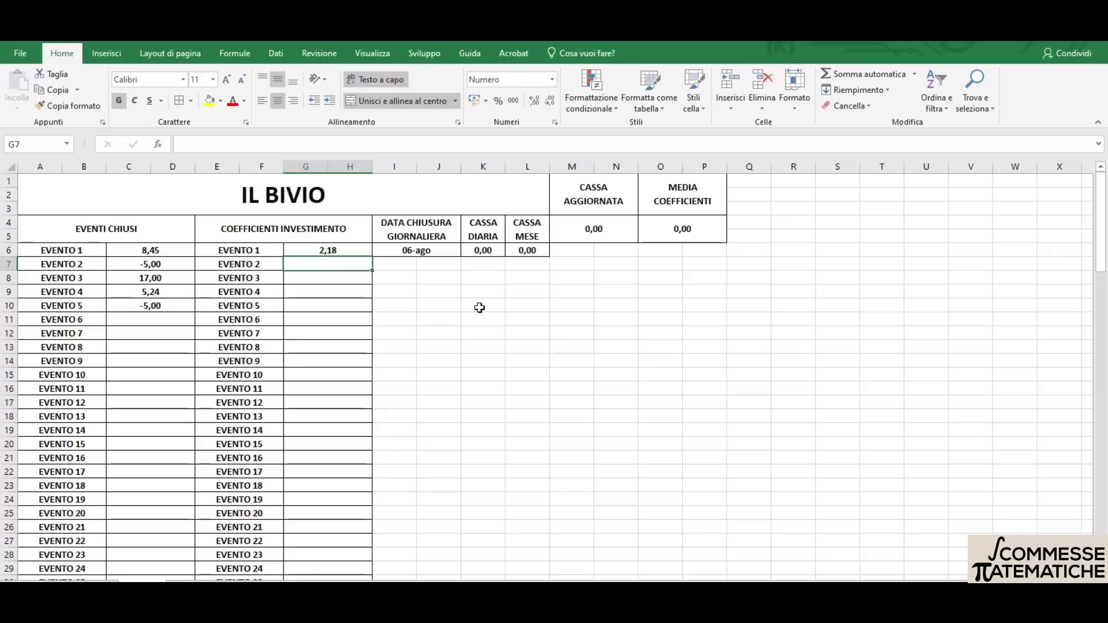
type("2,55")
key("Return")
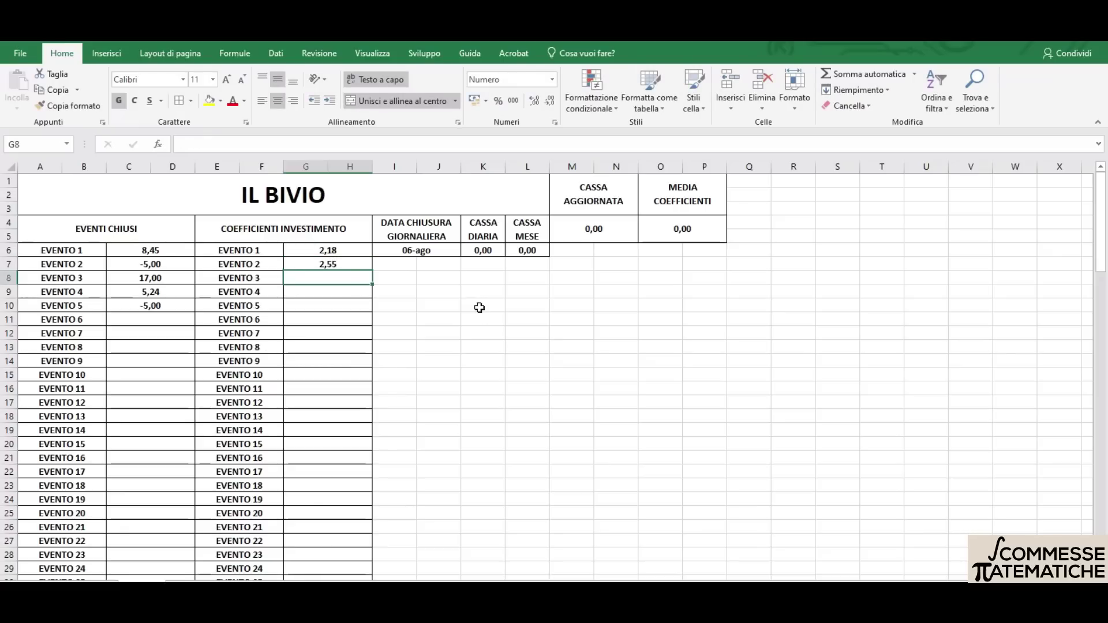
type("3,")
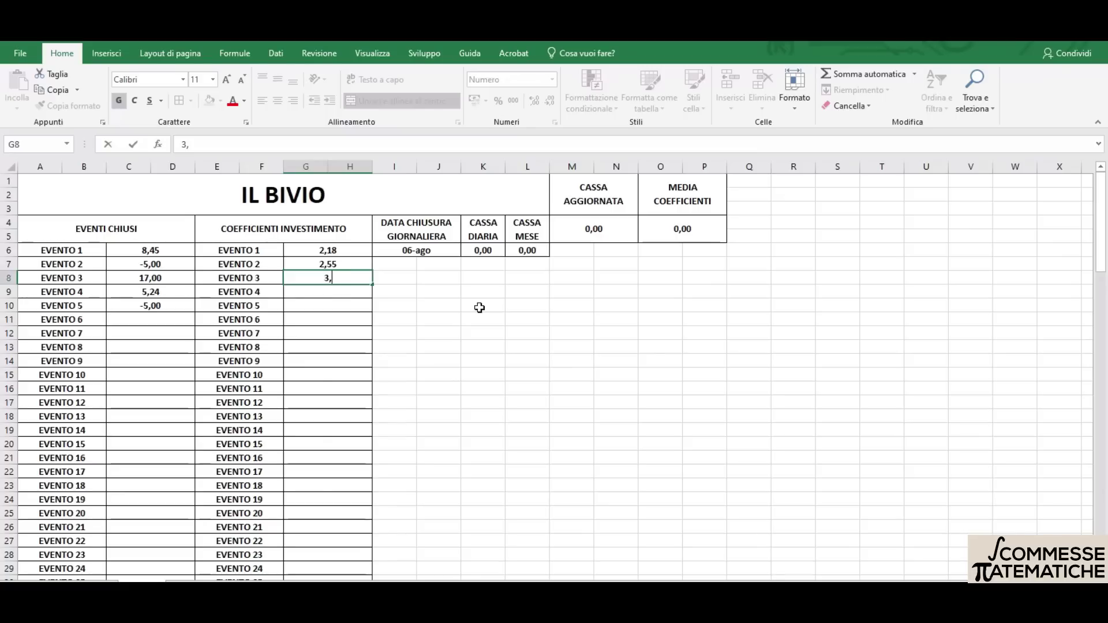
type("25")
key("Return")
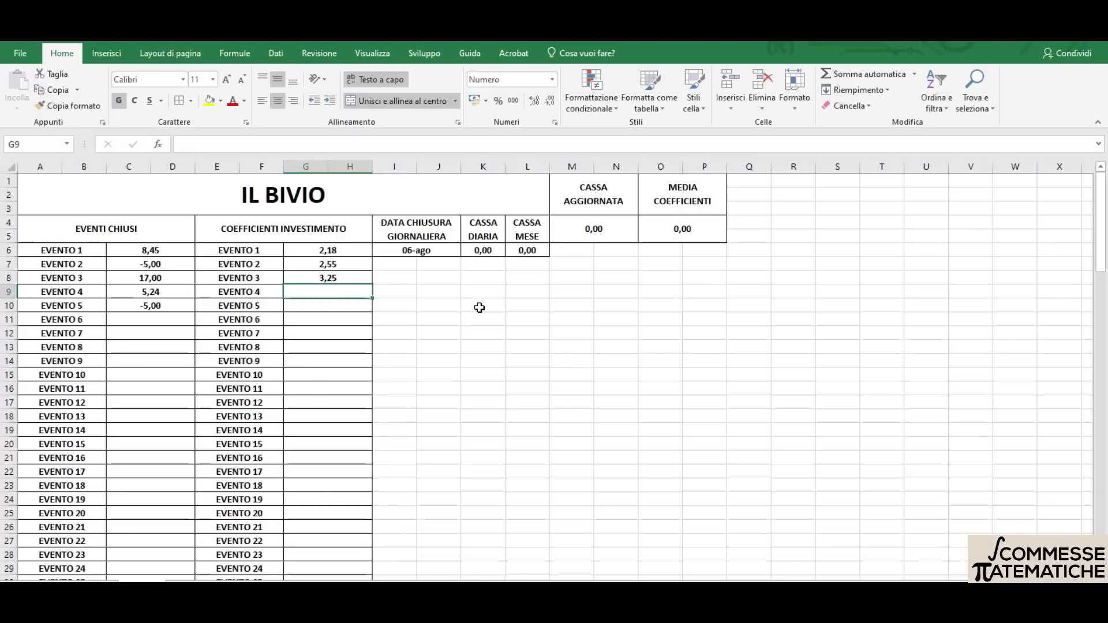
type("1,56")
key("Return")
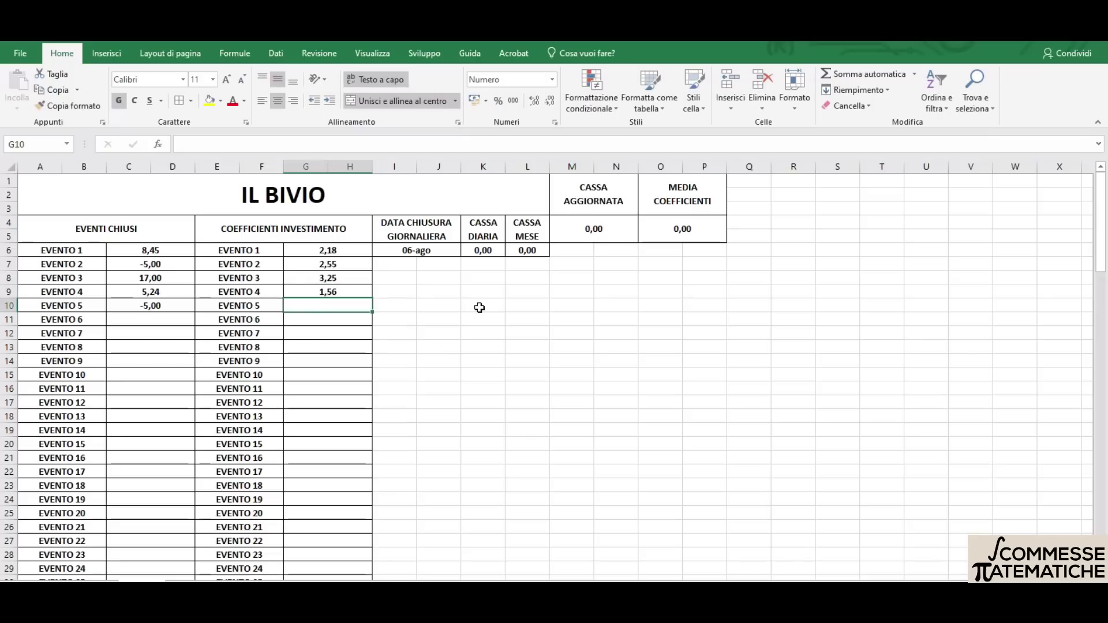
type("3,48")
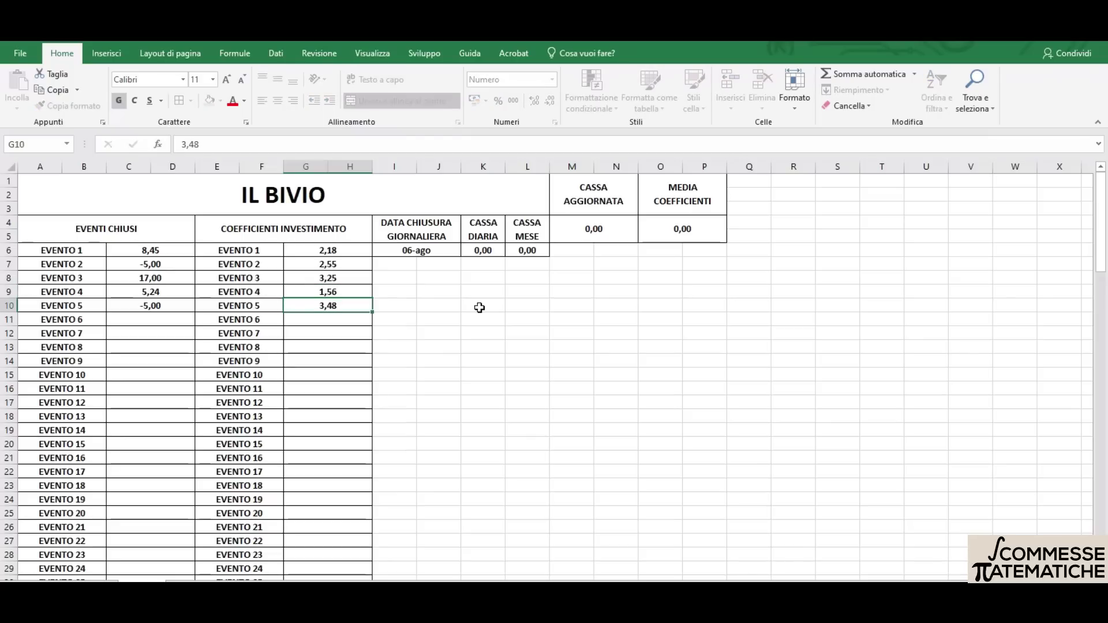
key("Return")
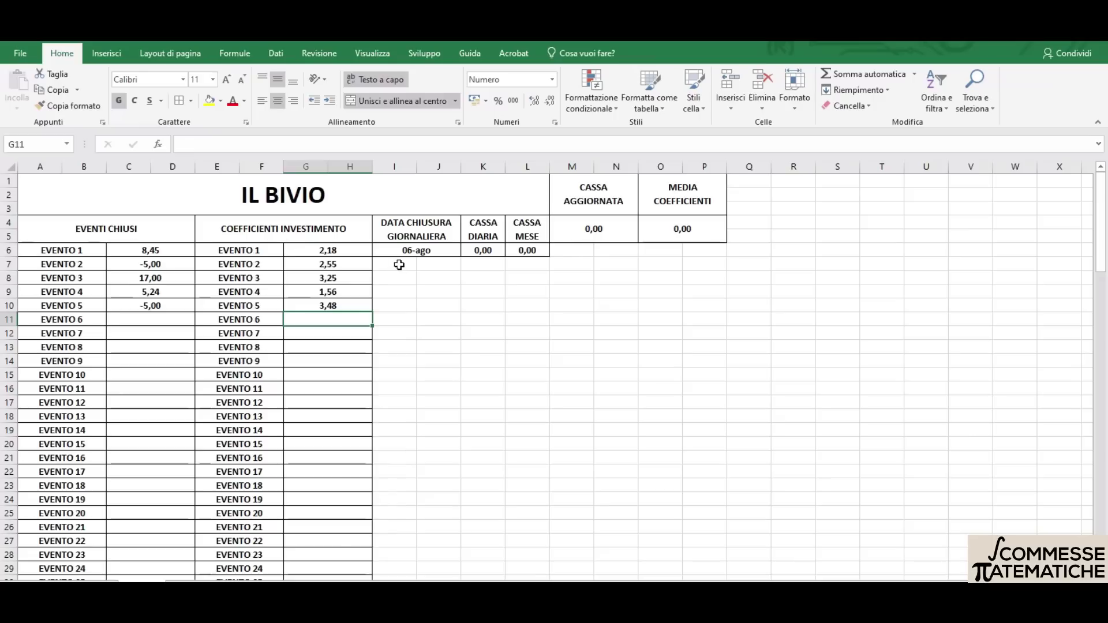
left_click_drag(399, 264, 428, 263)
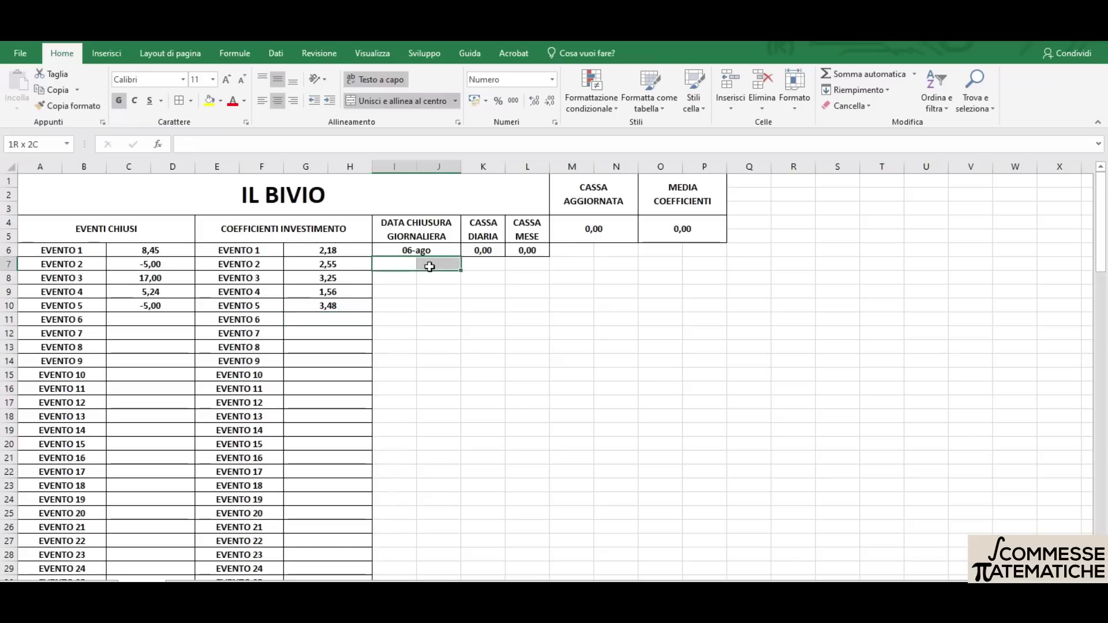
left_click(425, 253)
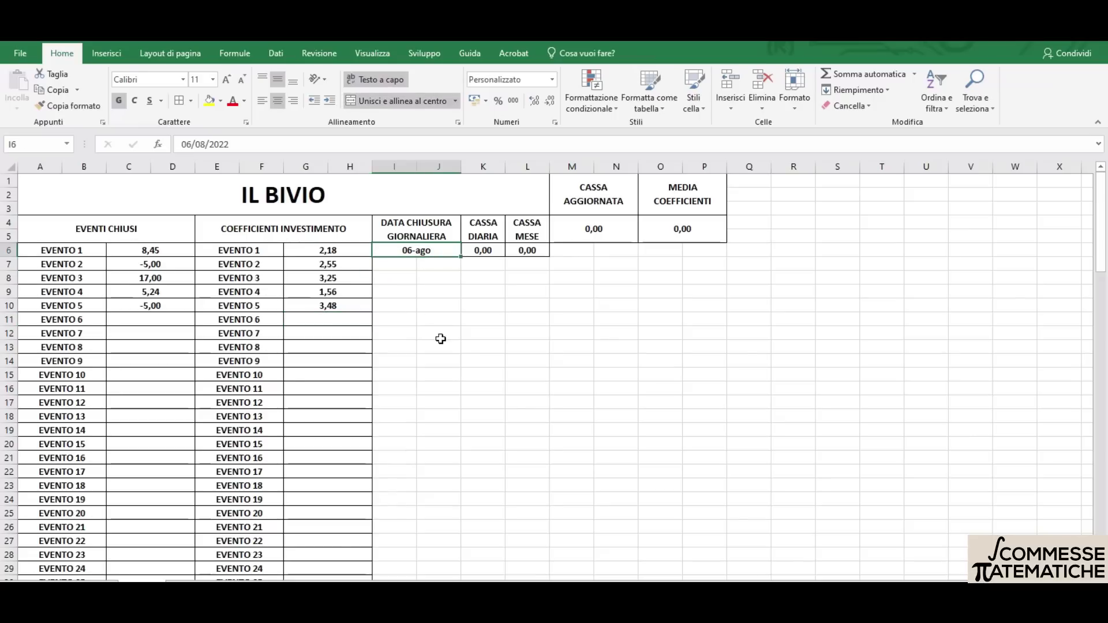
key("BackSpace")
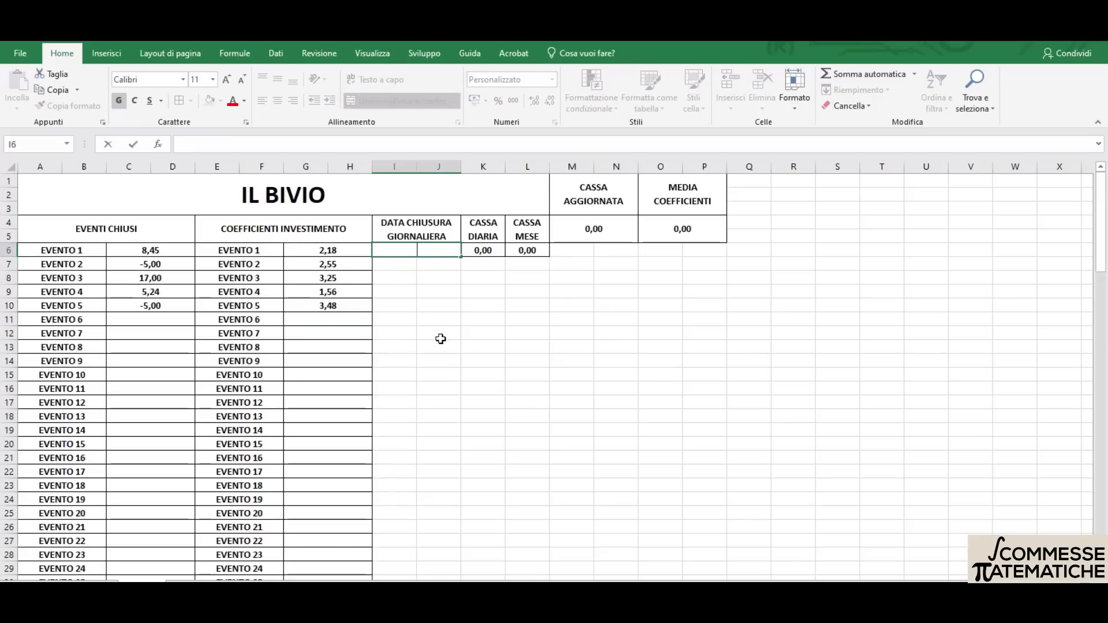
key("Return")
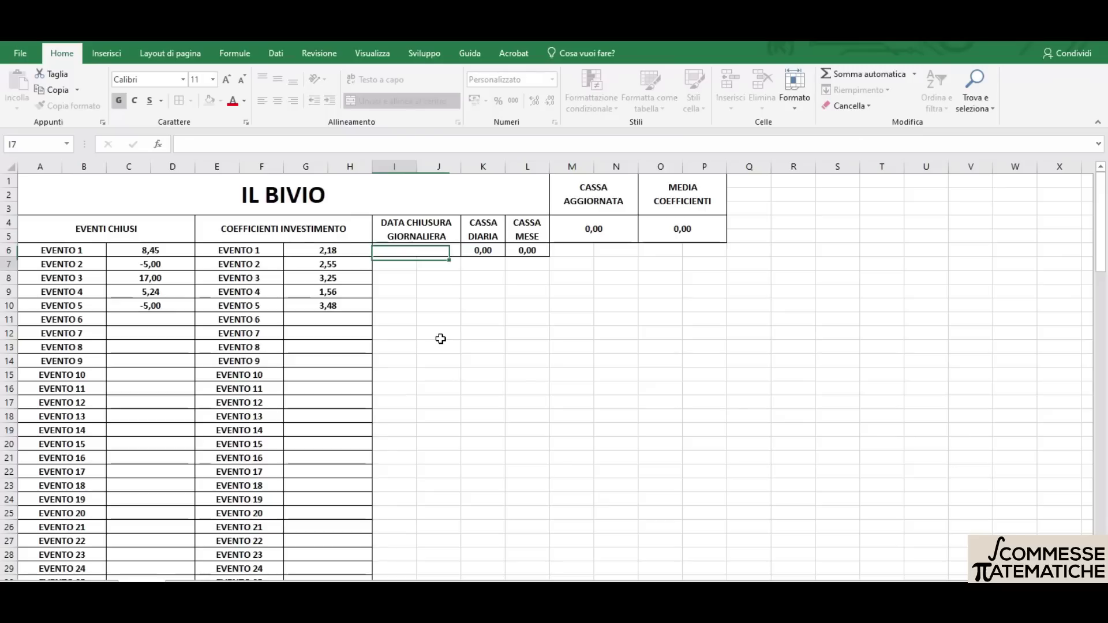
left_click(410, 250)
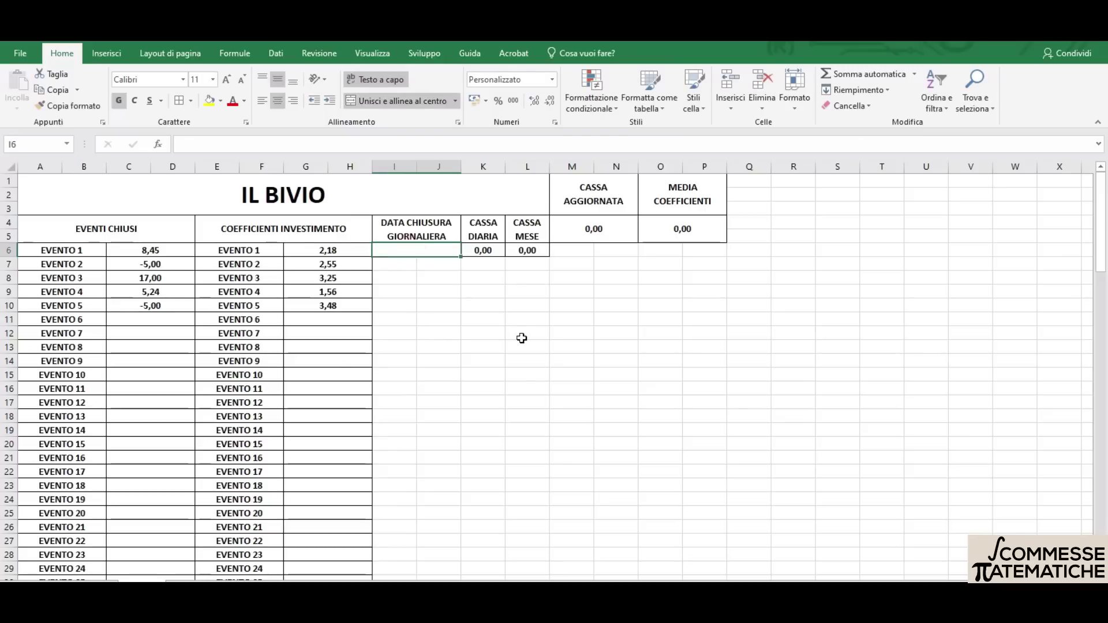
key("ctrl+c")
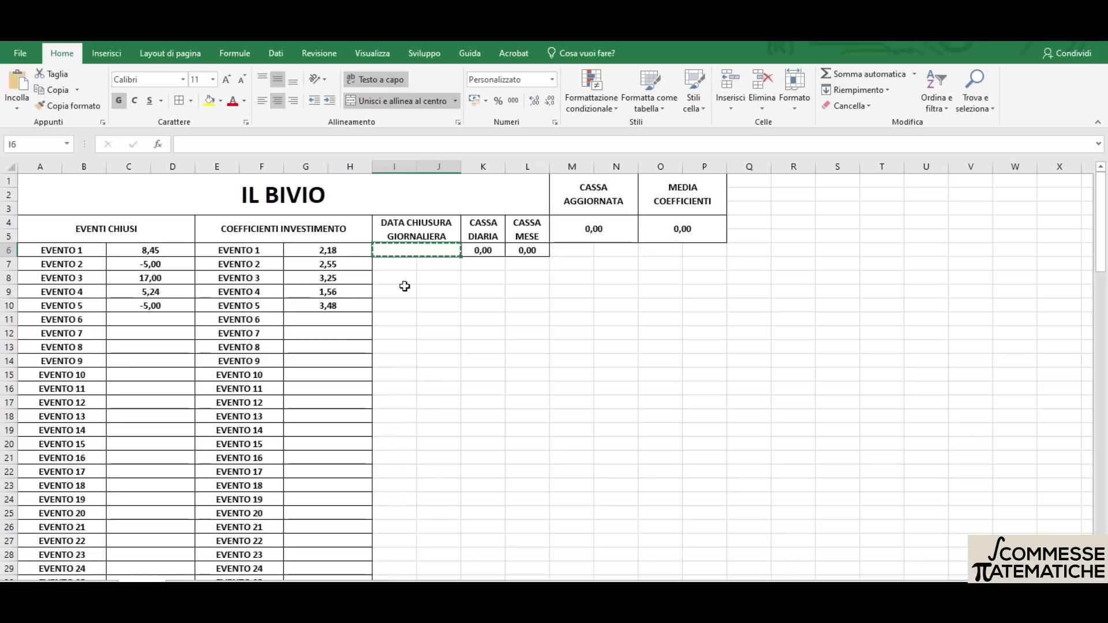
mouse_move(386, 263)
left_mouse_down()
mouse_move(439, 557)
mouse_move(461, 562)
left_mouse_up()
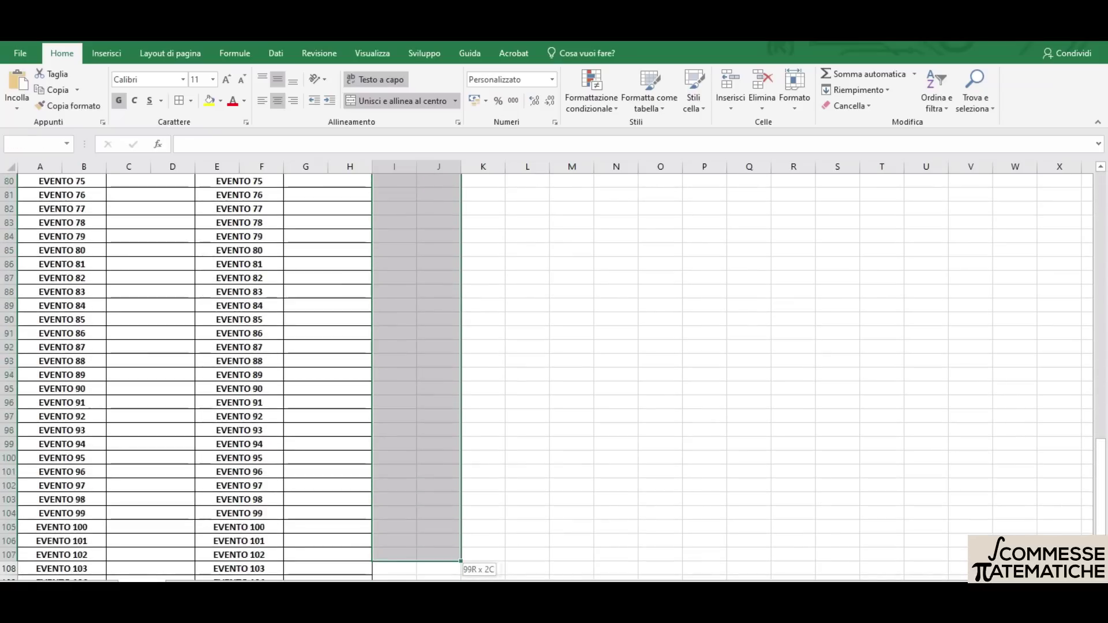
left_click_drag(461, 562, 421, 502)
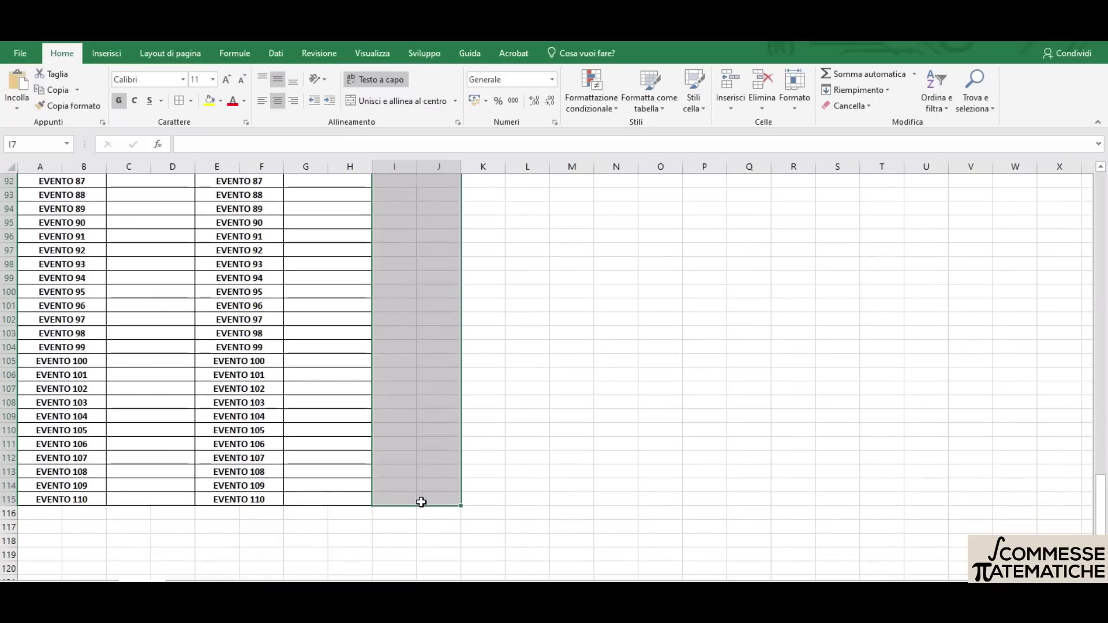
left_click_drag(483, 335, 412, 315)
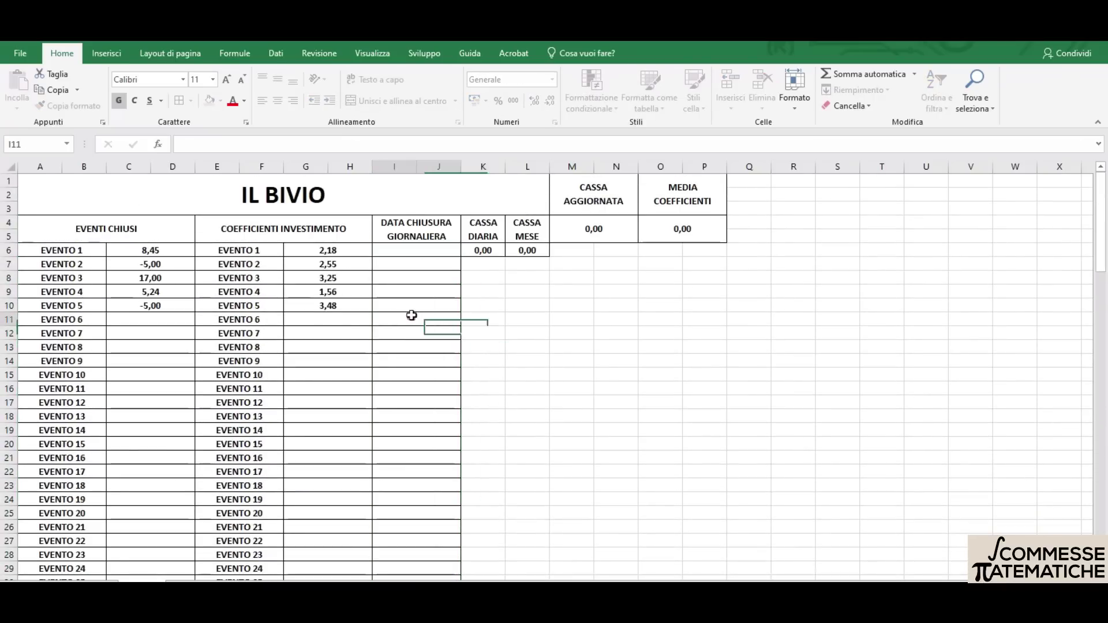
type("6")
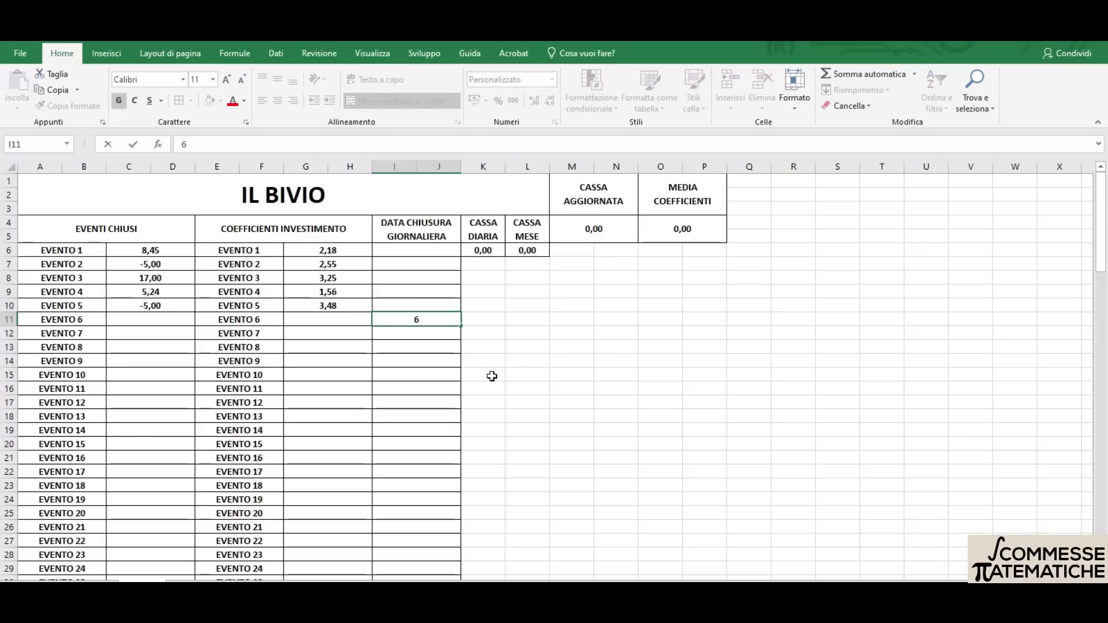
type("gosto")
key("Return")
key("Up")
key("Delete")
key("Down")
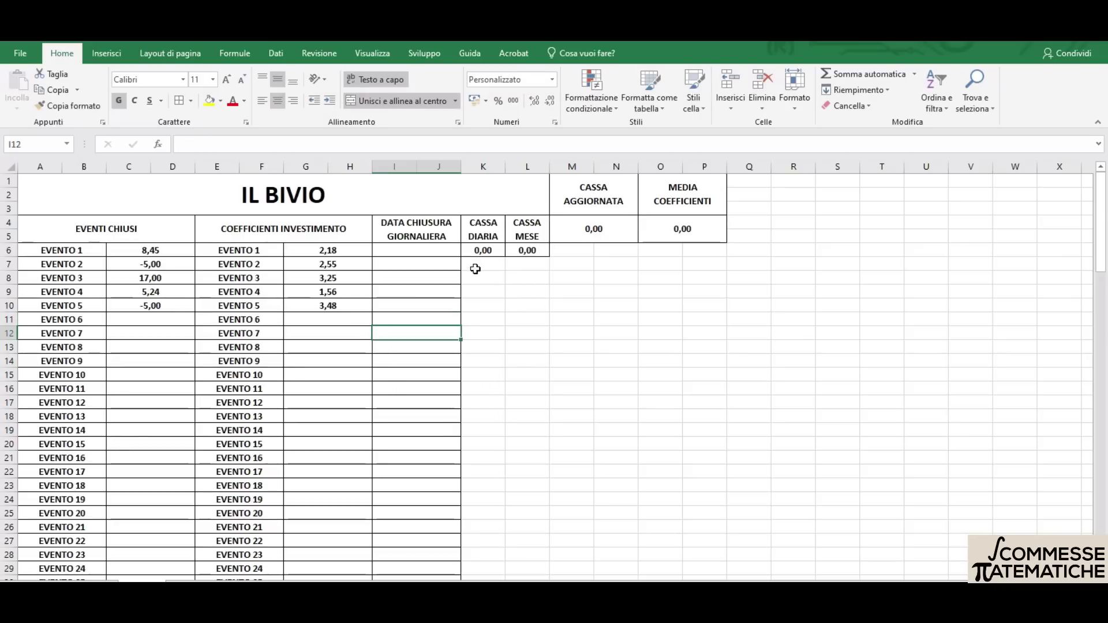
Empty K6 and L6 and paste their formatting into K7:L115
left_click(488, 252)
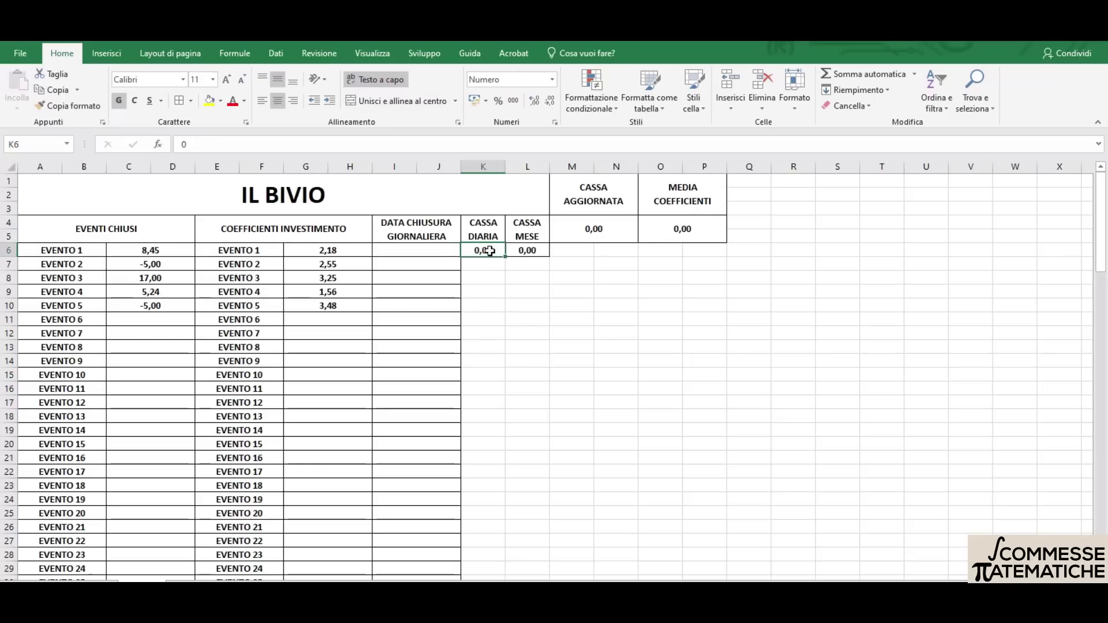
key("Delete")
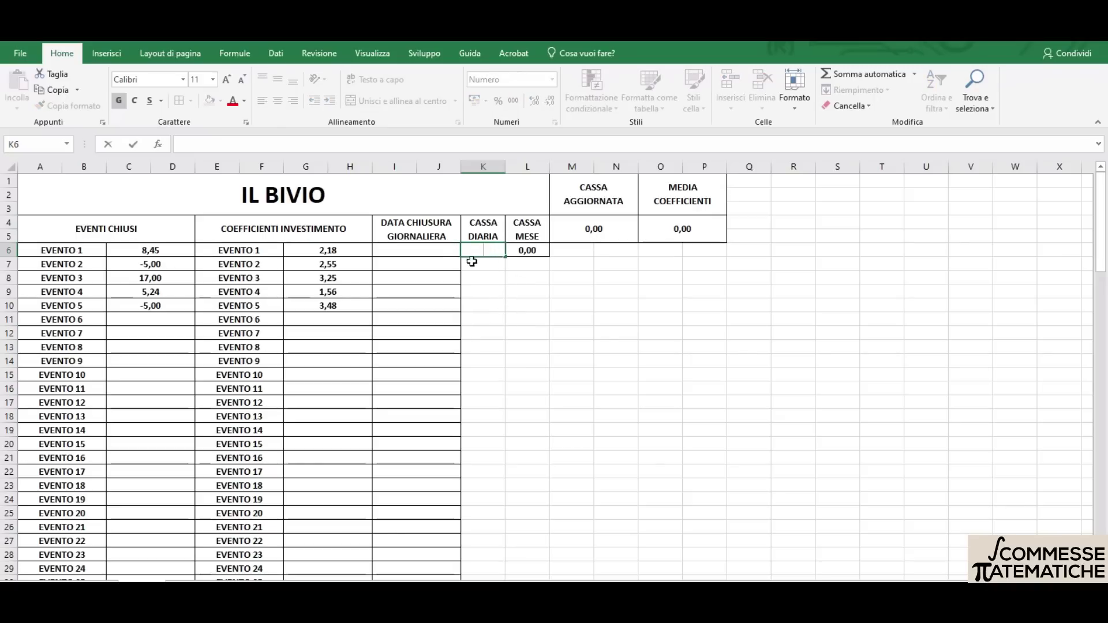
left_click(482, 249)
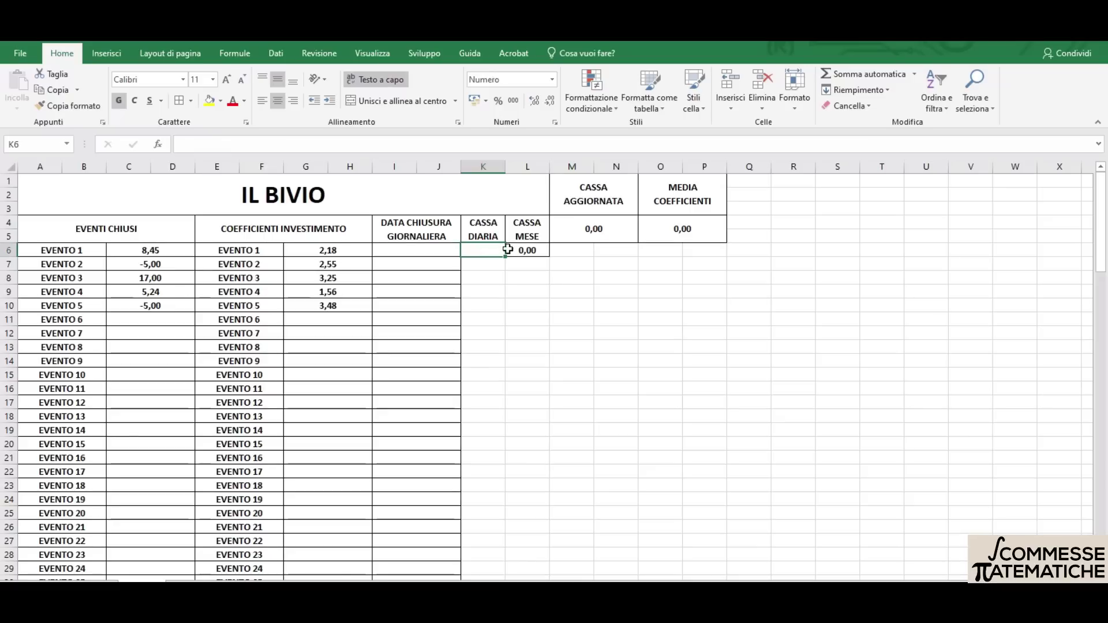
left_click(527, 249)
key("BackSpace")
key("Return")
mouse_move(483, 252)
left_mouse_down()
mouse_move(512, 251)
mouse_move(549, 575)
left_mouse_up()
key("ctrl+c")
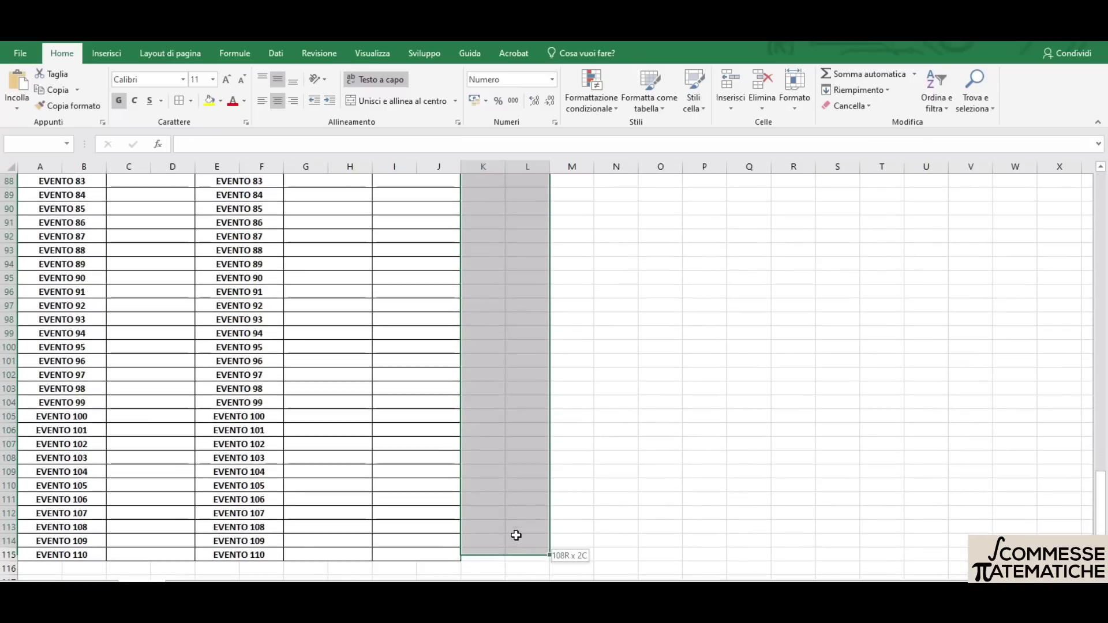
left_click_drag(549, 563, 522, 544)
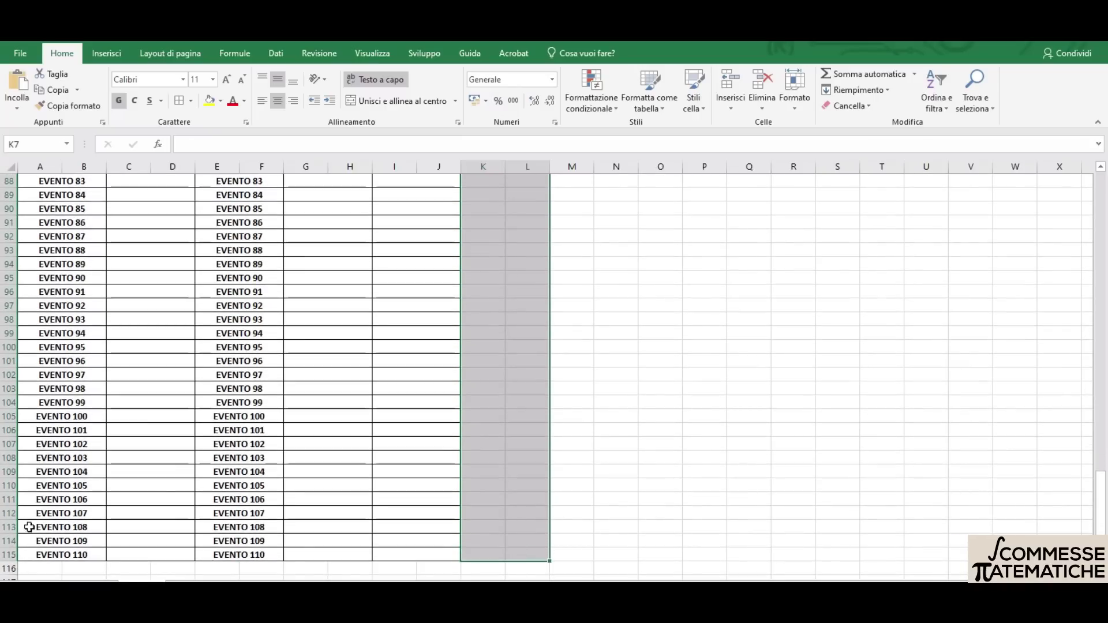
key("ctrl+v")
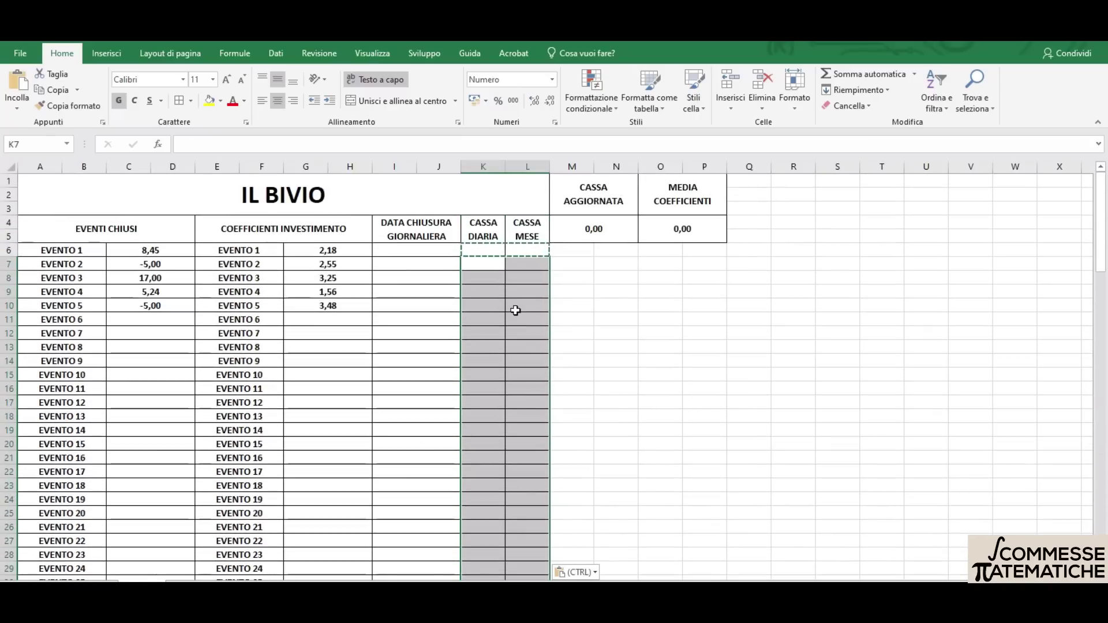
Test the pasted formatting with values in K9 and L16, then delete them
double_click(487, 291)
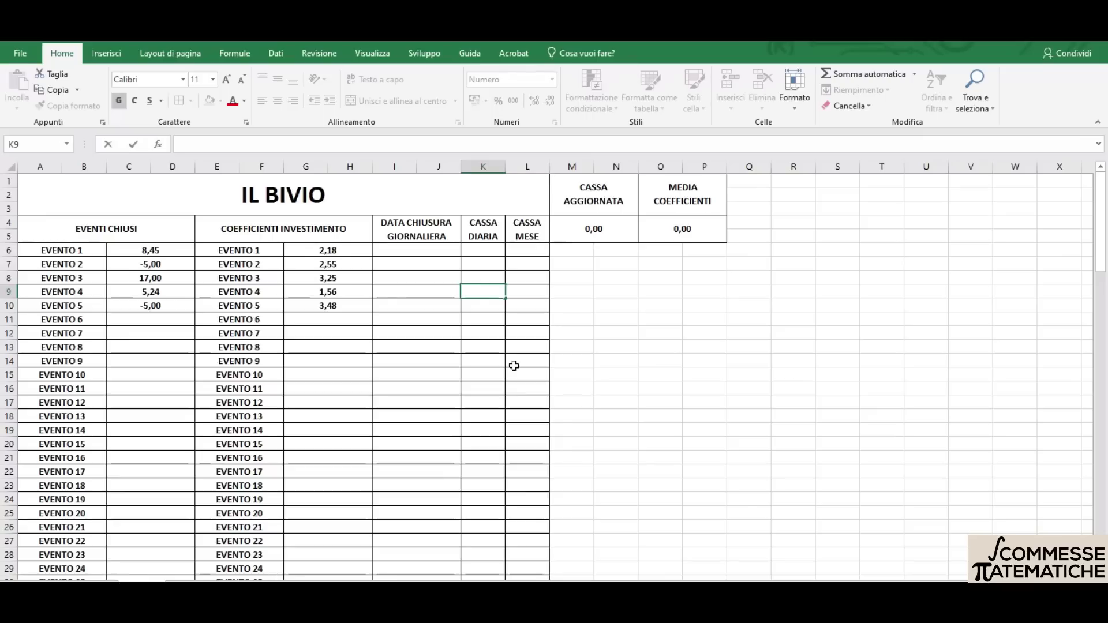
type("0")
key("Return")
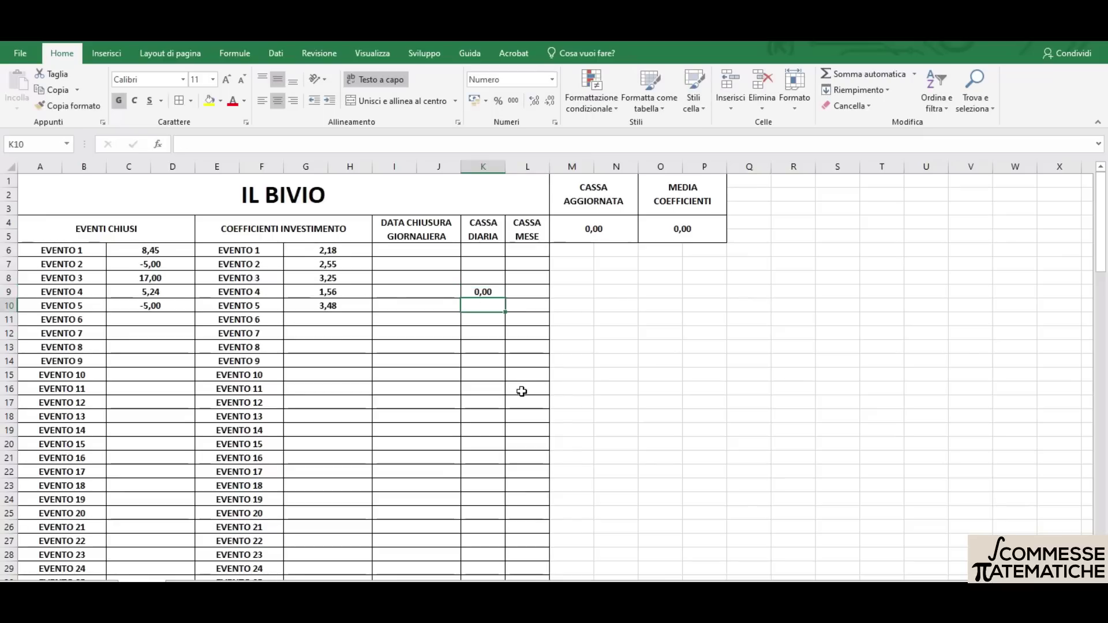
left_click(522, 388)
double_click(521, 388)
key("Return")
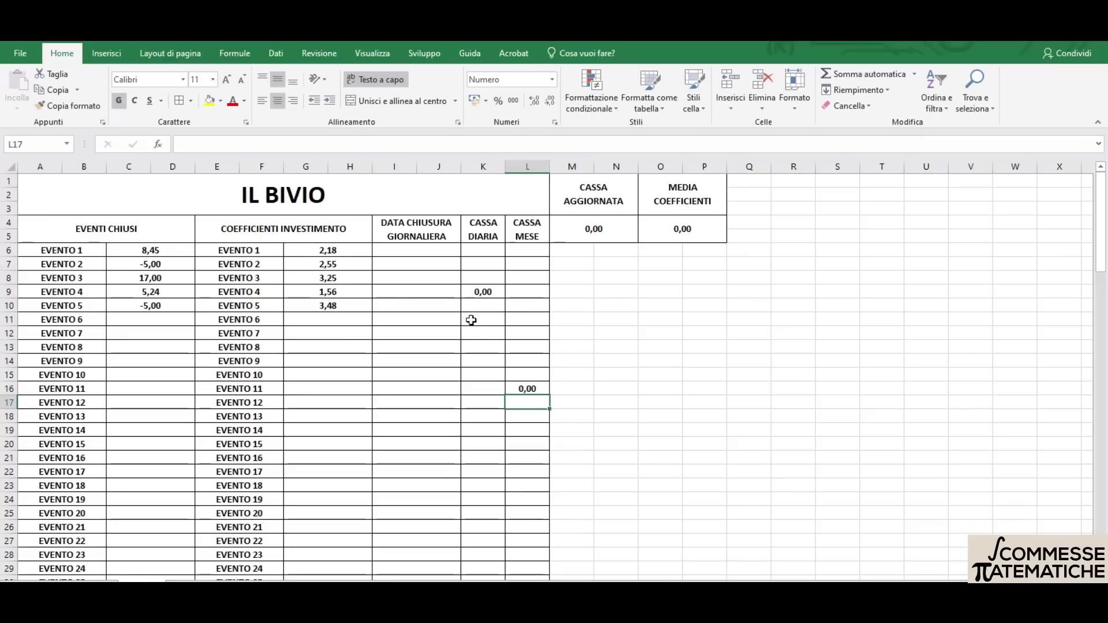
left_click(476, 293)
key("Delete")
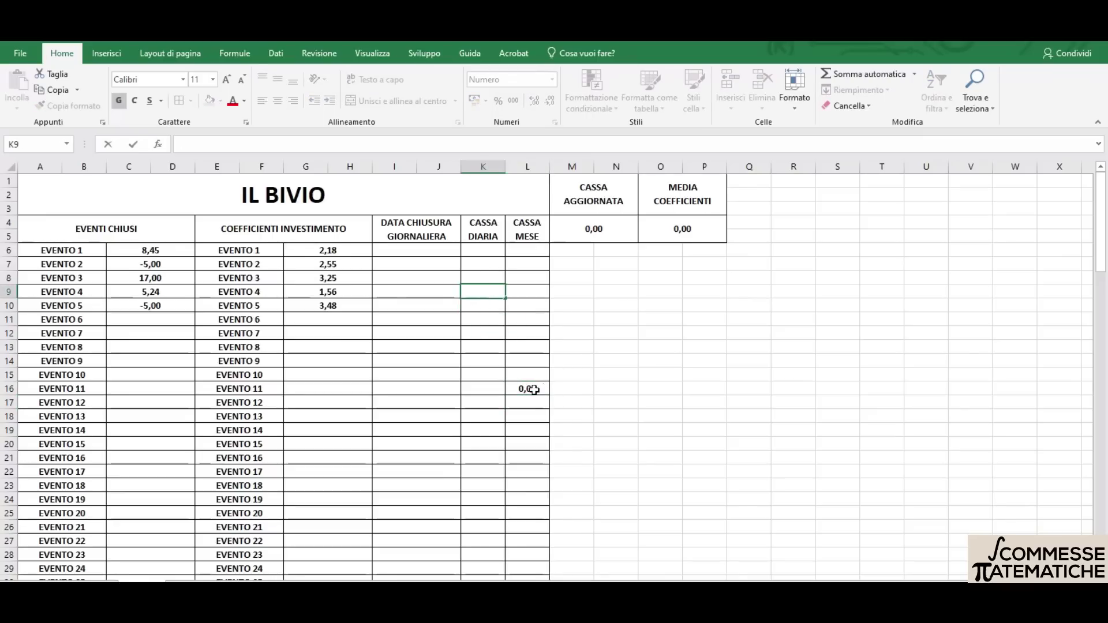
left_click(532, 390)
key("BackSpace")
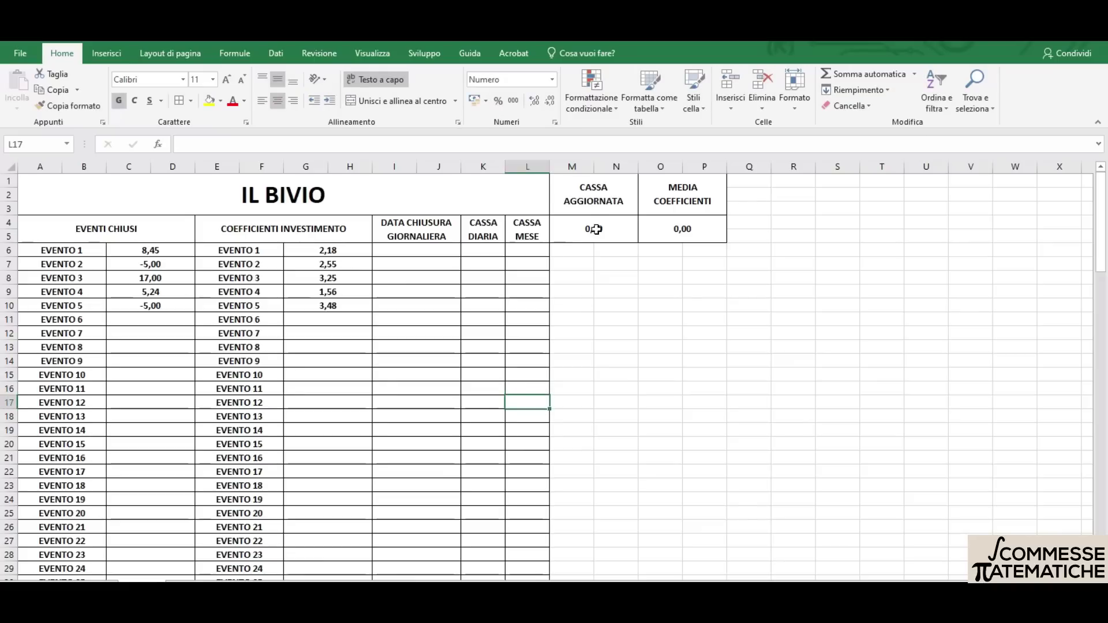
left_click(594, 228)
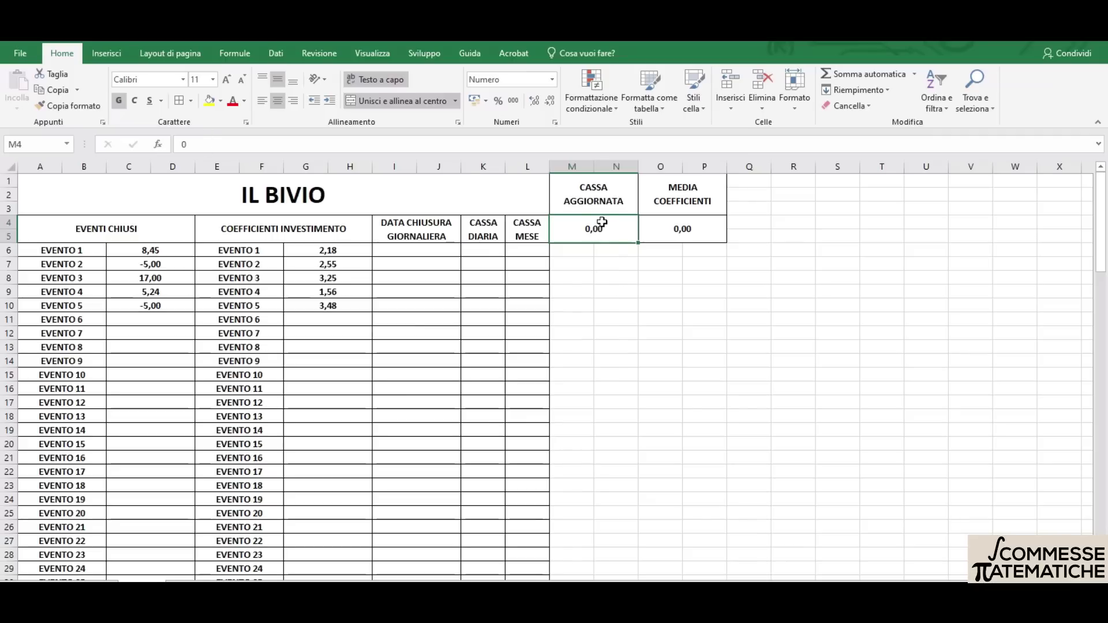
Enter =SOMMA(C6:D115) in CASSA AGGIORNATA to total all closed event results (20,69)
left_click(190, 144)
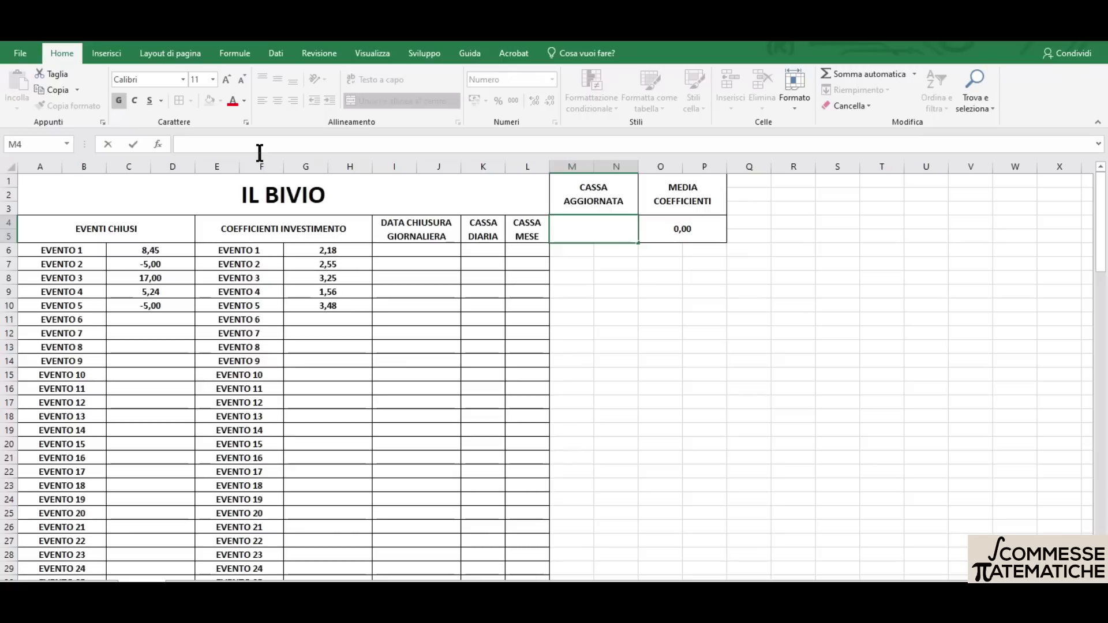
type("=")
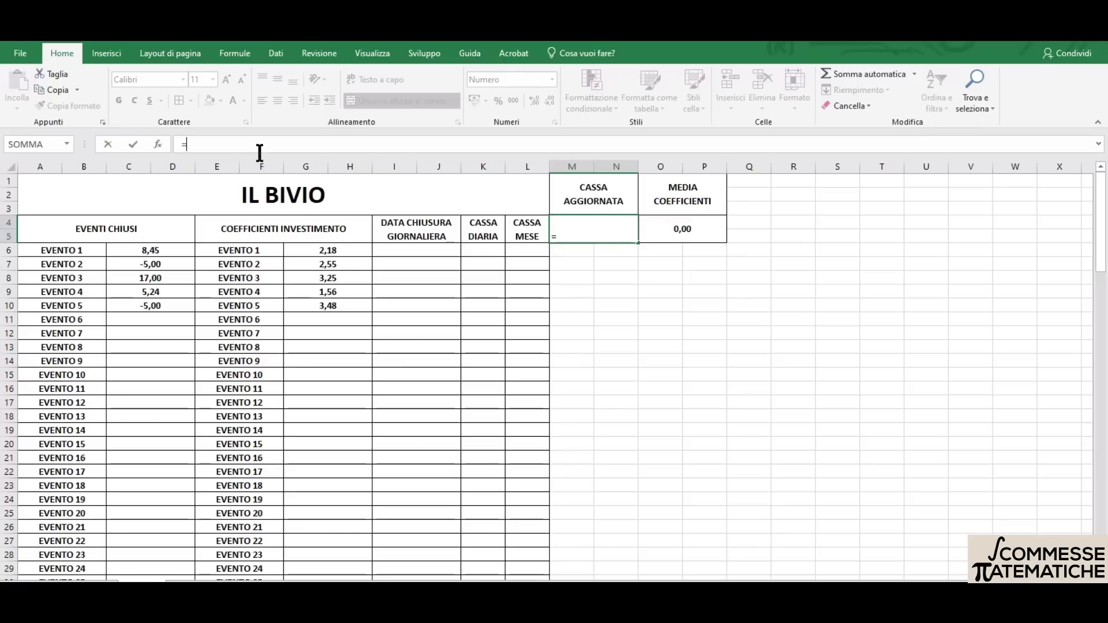
type("somma")
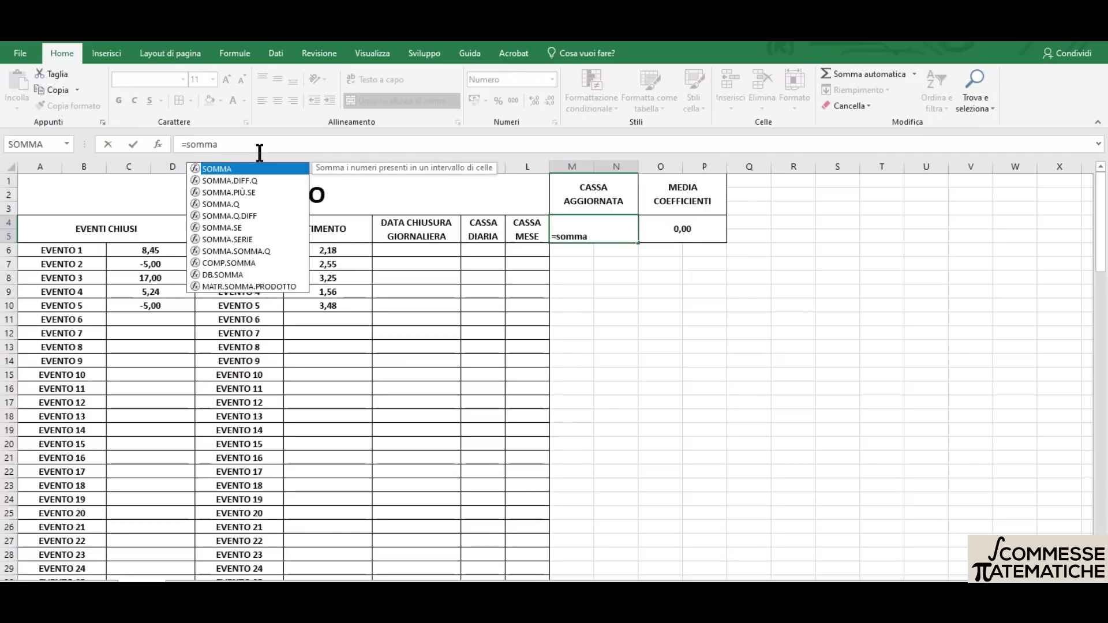
type("(")
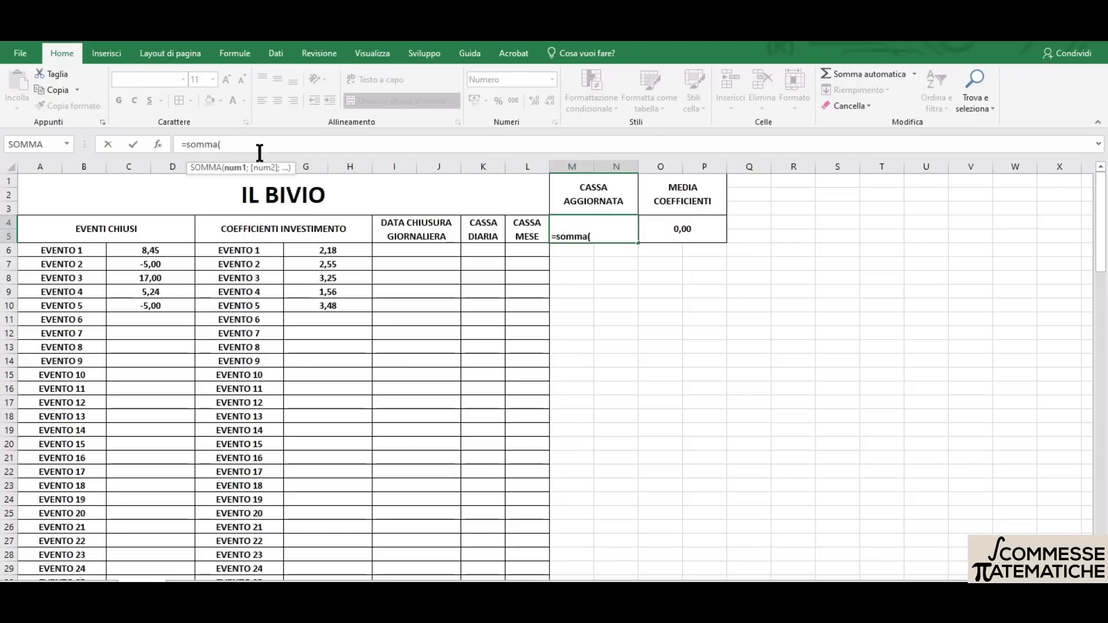
left_click(145, 250)
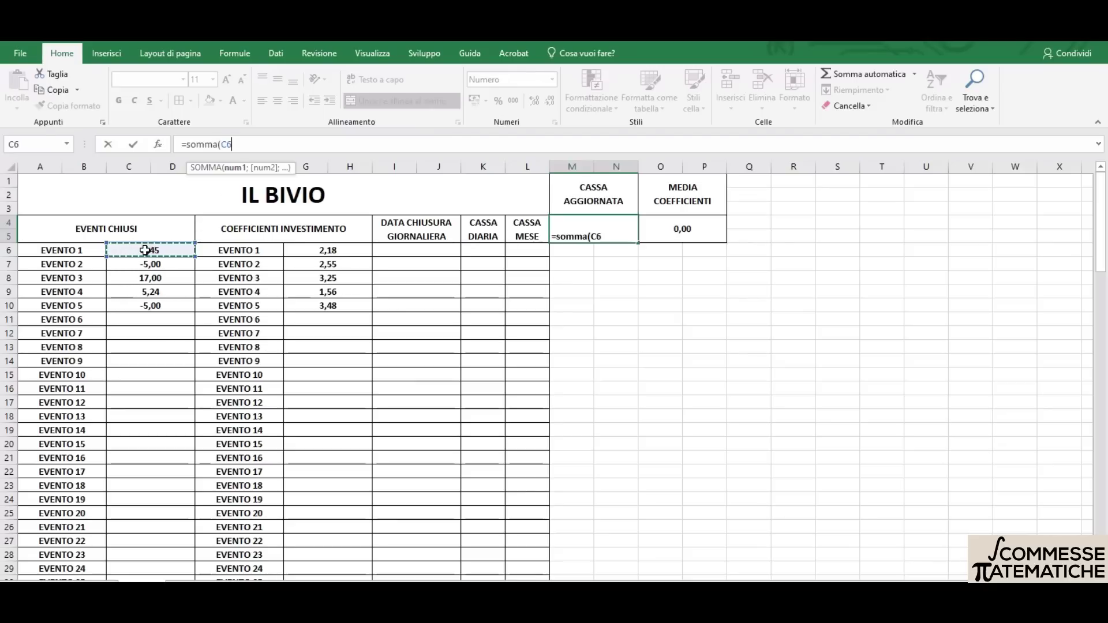
left_click_drag(145, 251, 145, 376)
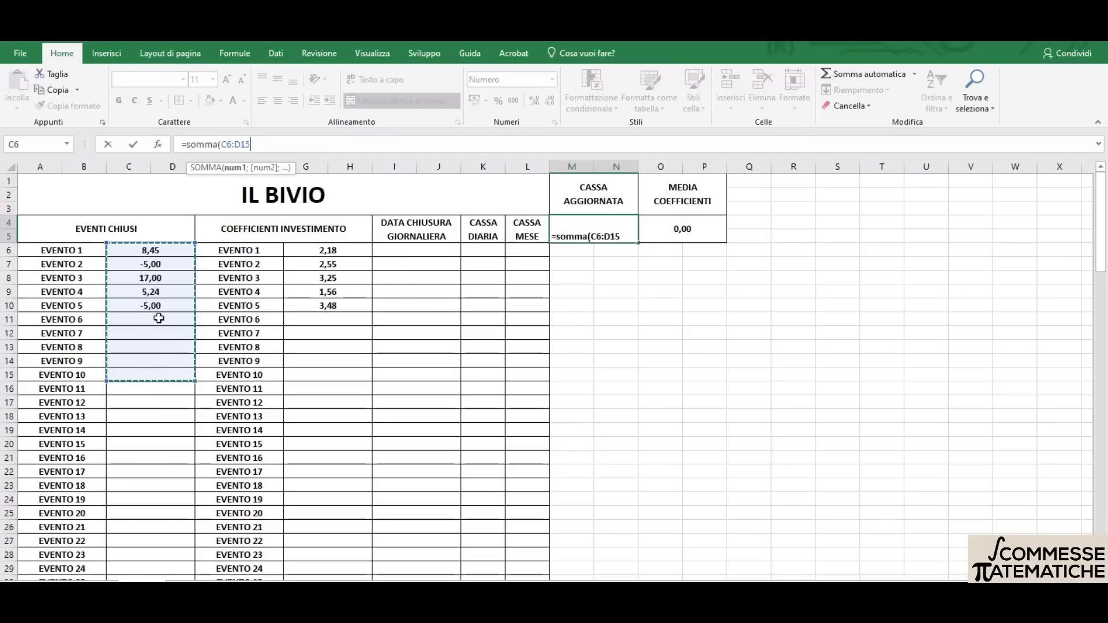
left_click(155, 253)
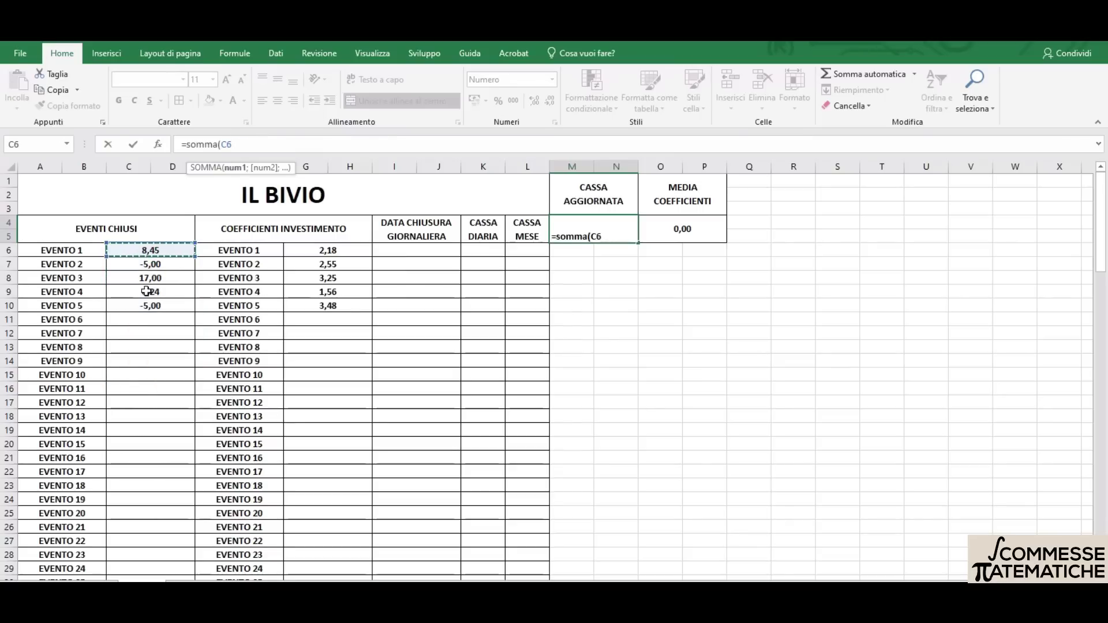
left_click_drag(151, 252, 150, 580)
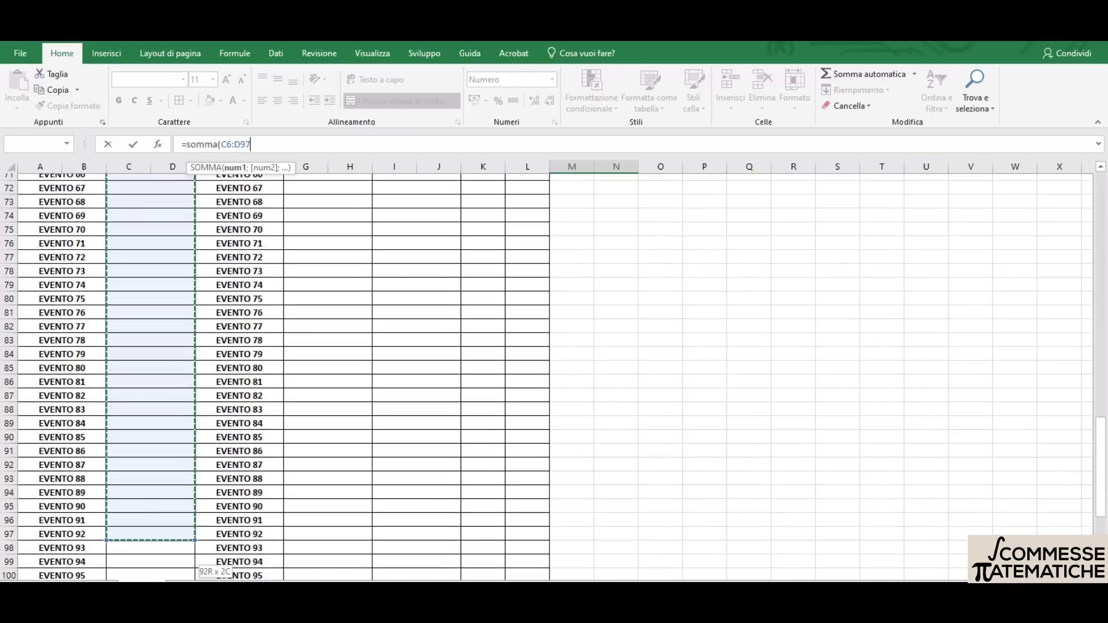
left_click_drag(150, 580, 143, 520)
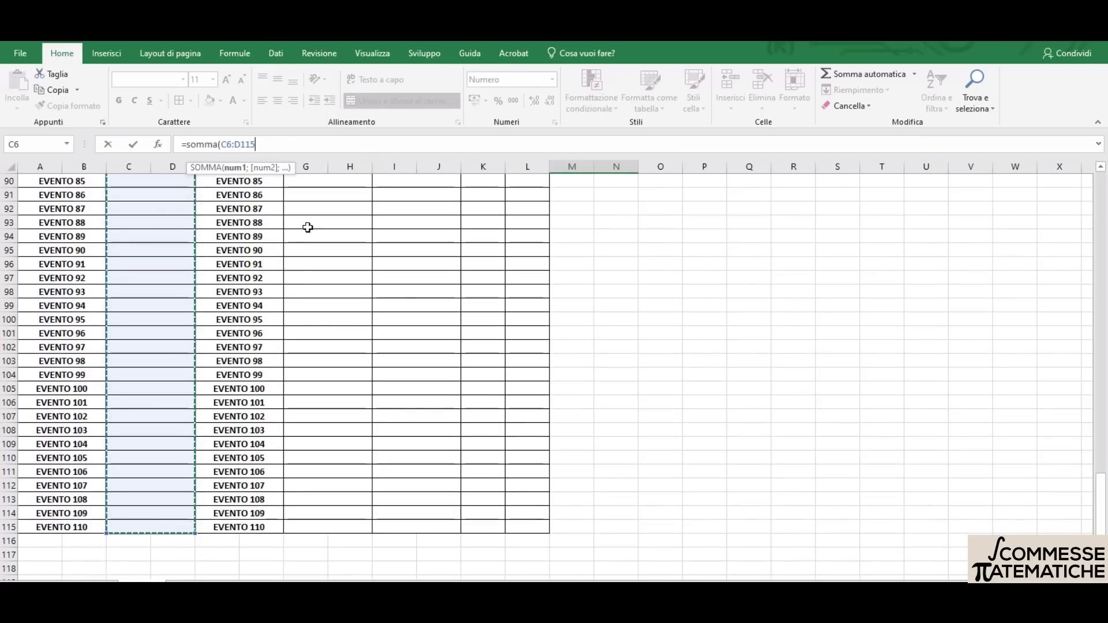
key("Escape")
scroll(308, 227, "up", 1)
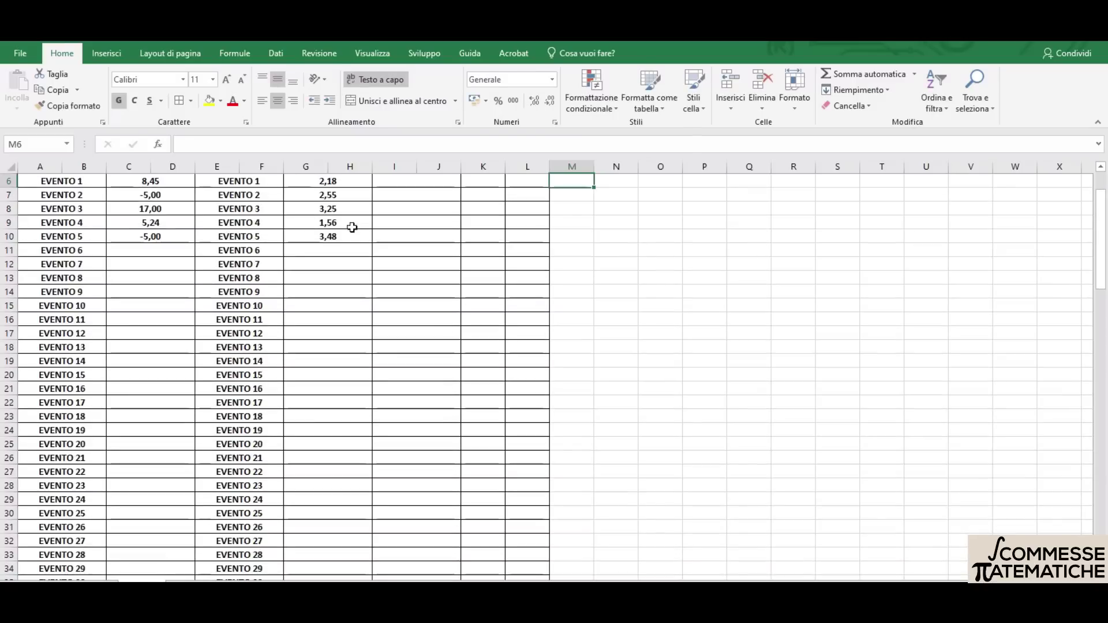
scroll(351, 226, "up", 1)
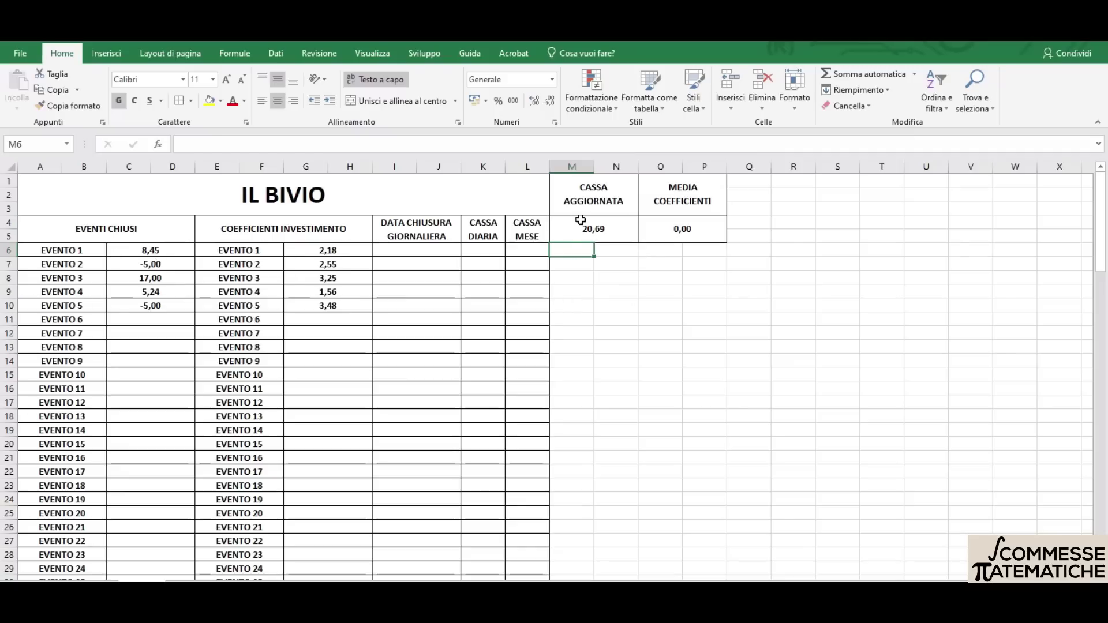
Enter =MEDIA.VALORI(G6:H115) in MEDIA COEFFICIENTI, averaging the coefficients to 2,60
left_click(678, 229)
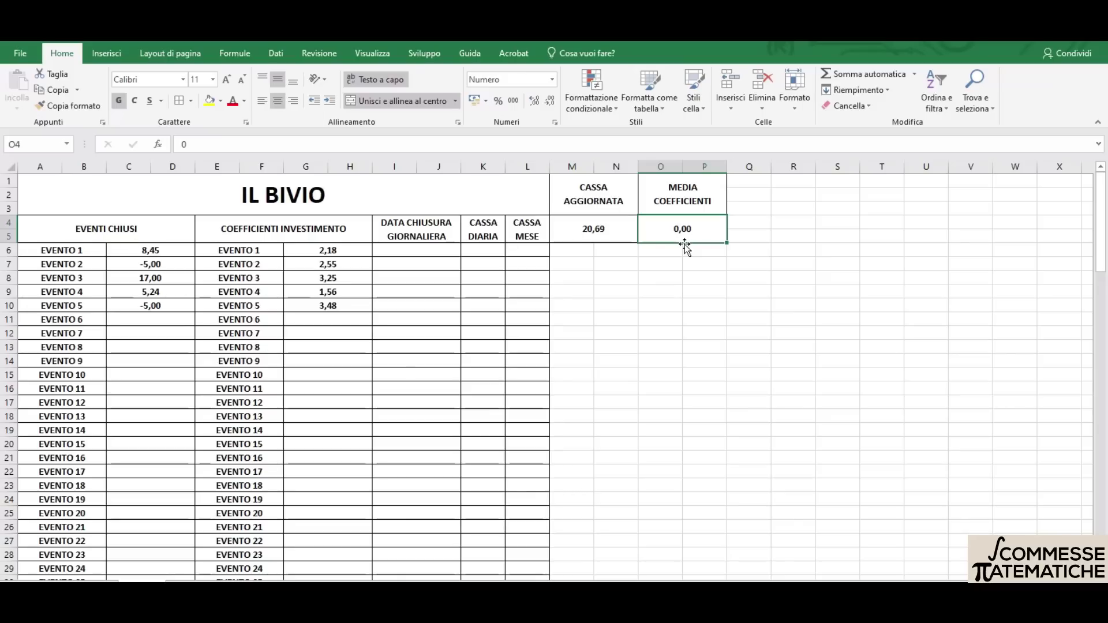
left_click(230, 146)
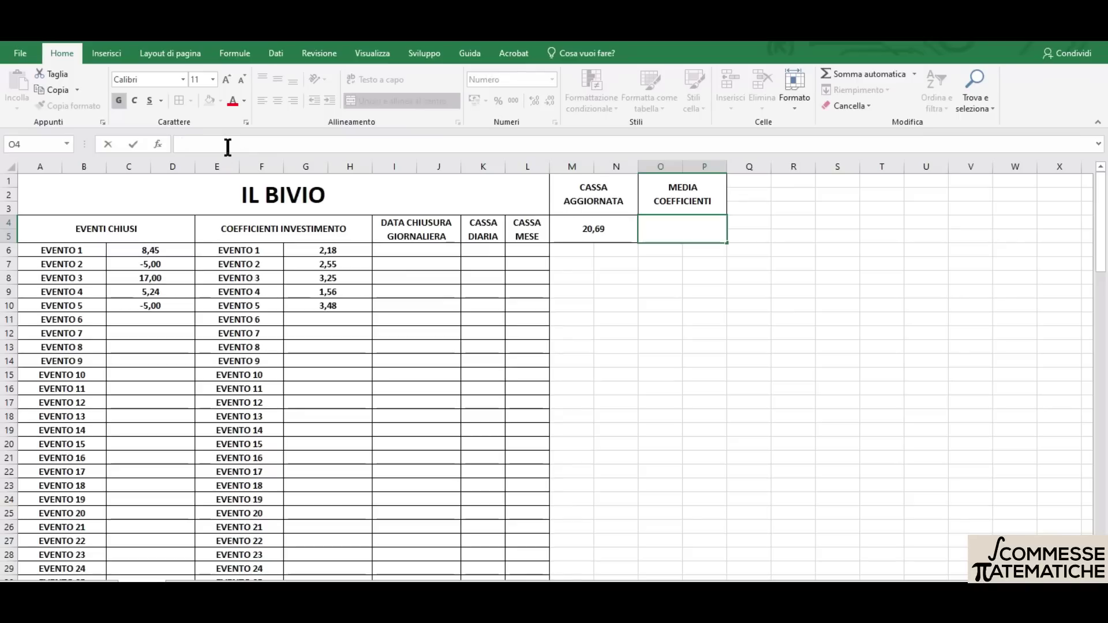
type("=")
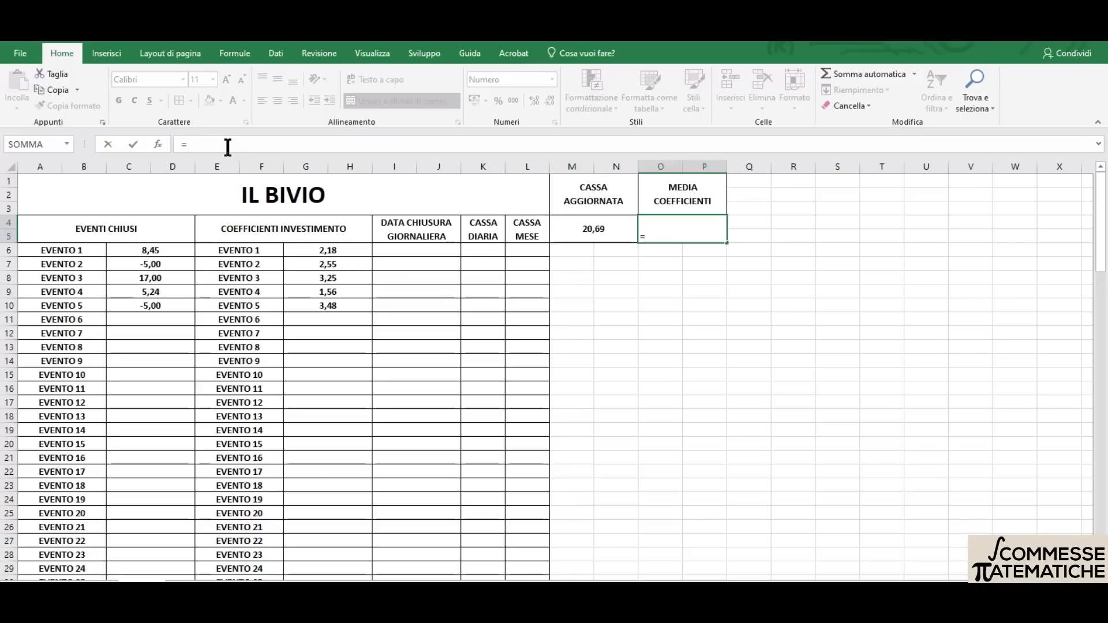
type("media")
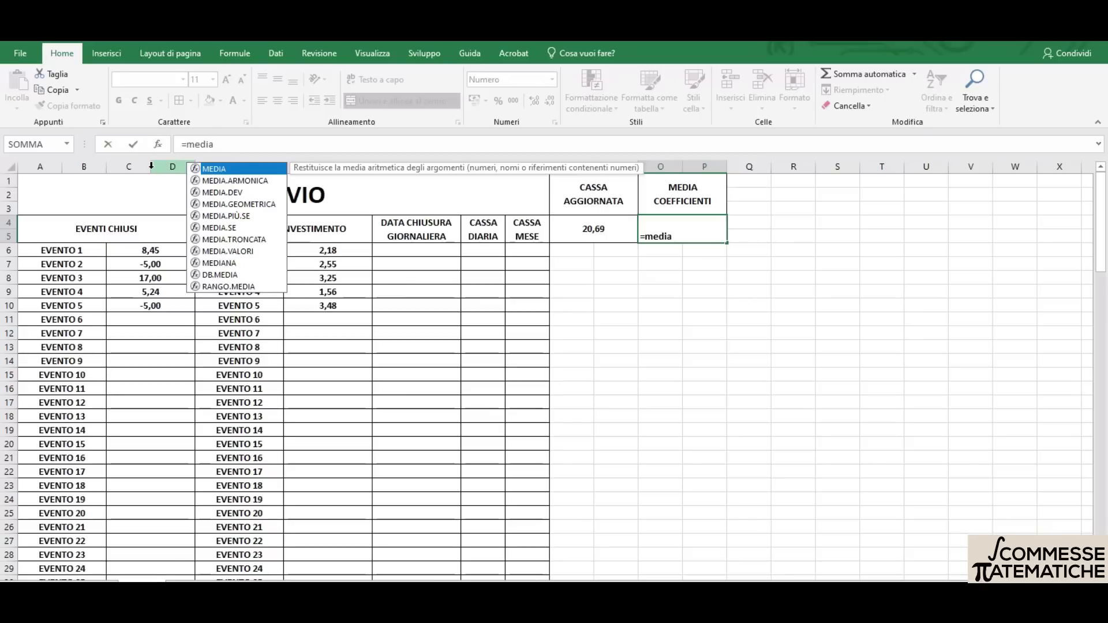
double_click(226, 252)
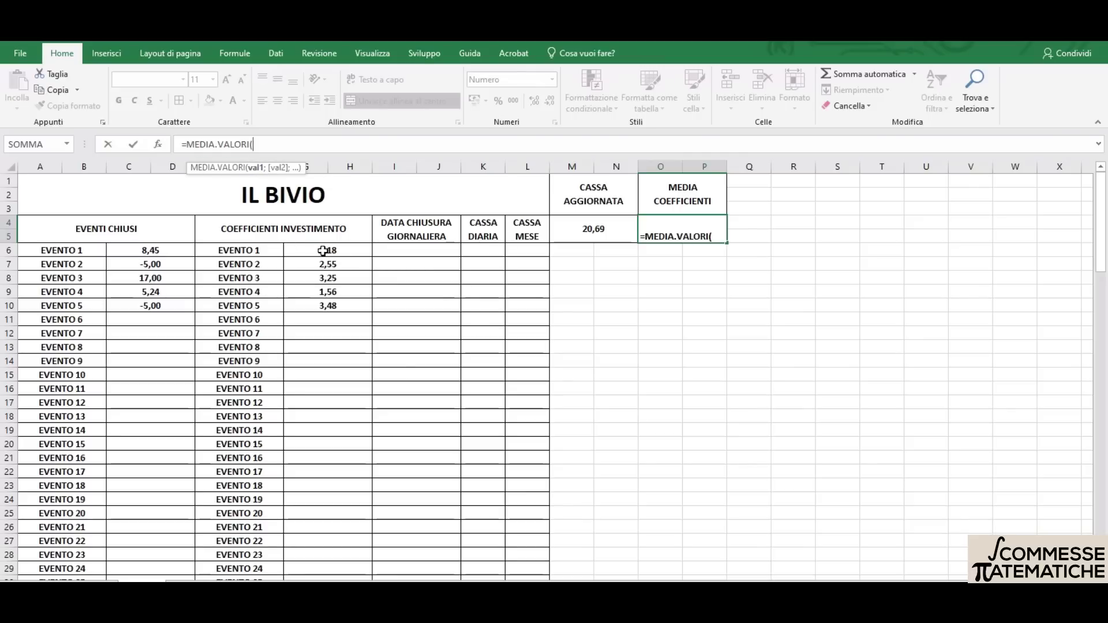
left_click_drag(322, 251, 322, 307)
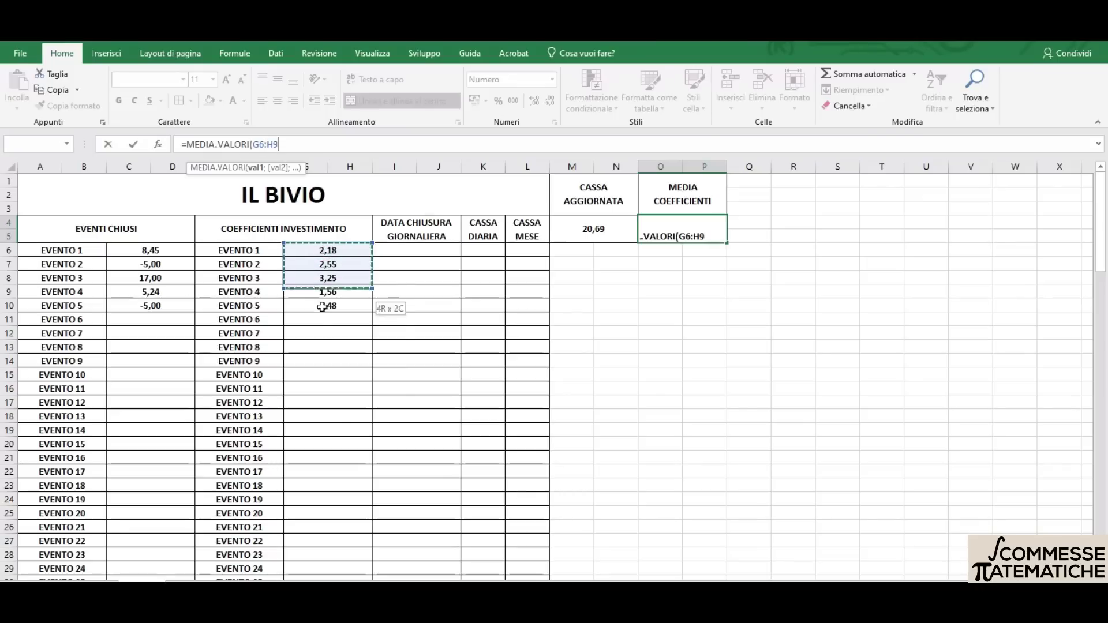
left_click_drag(322, 307, 328, 577)
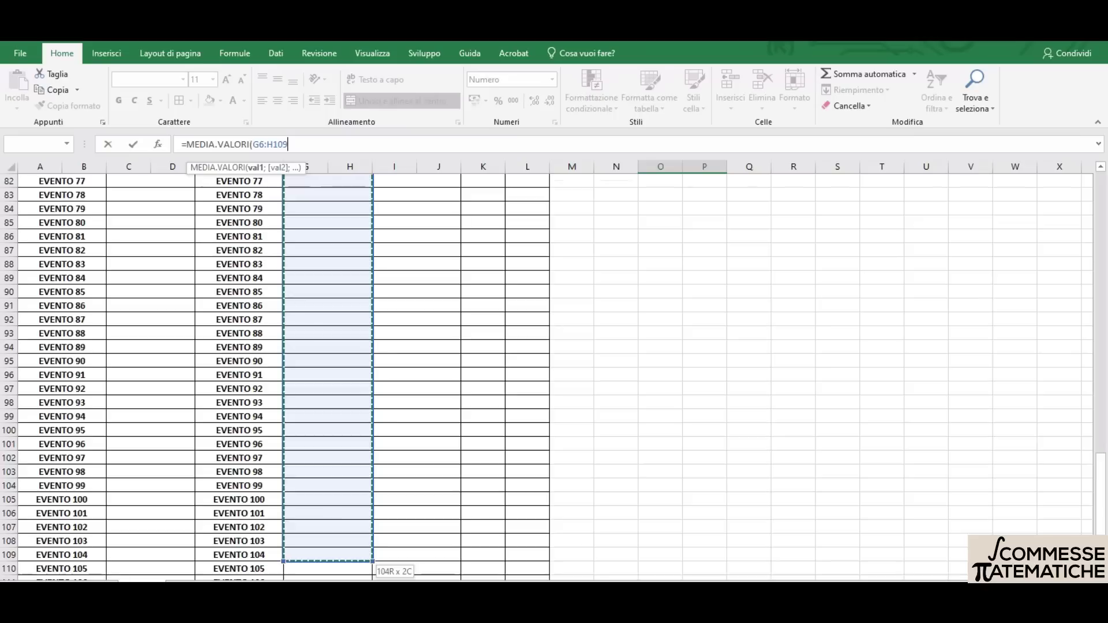
left_click_drag(327, 577, 322, 508)
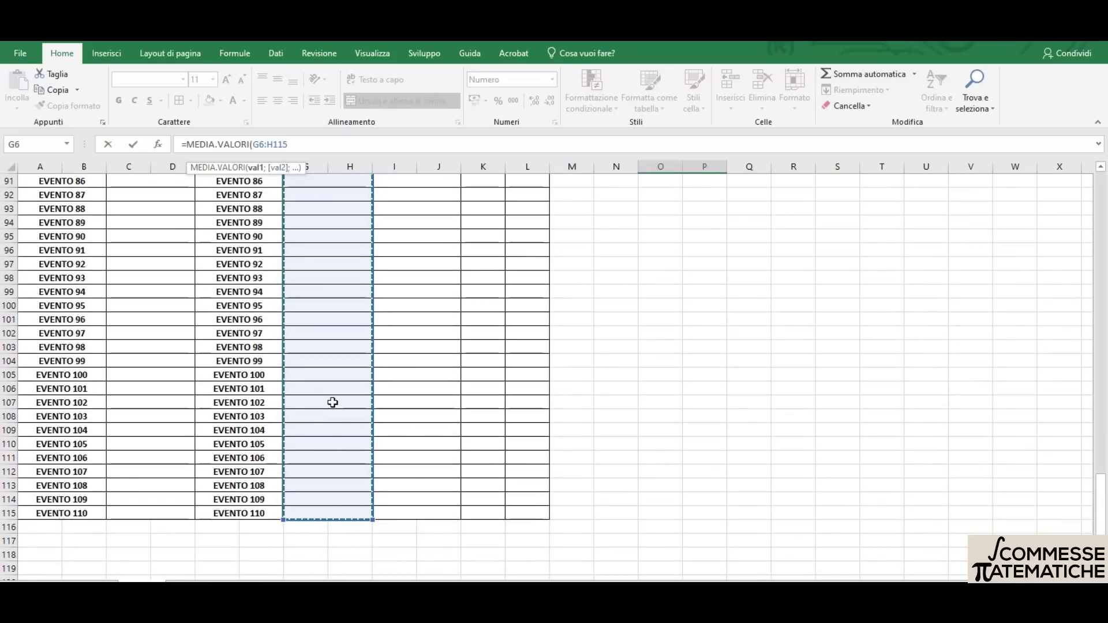
key("Escape")
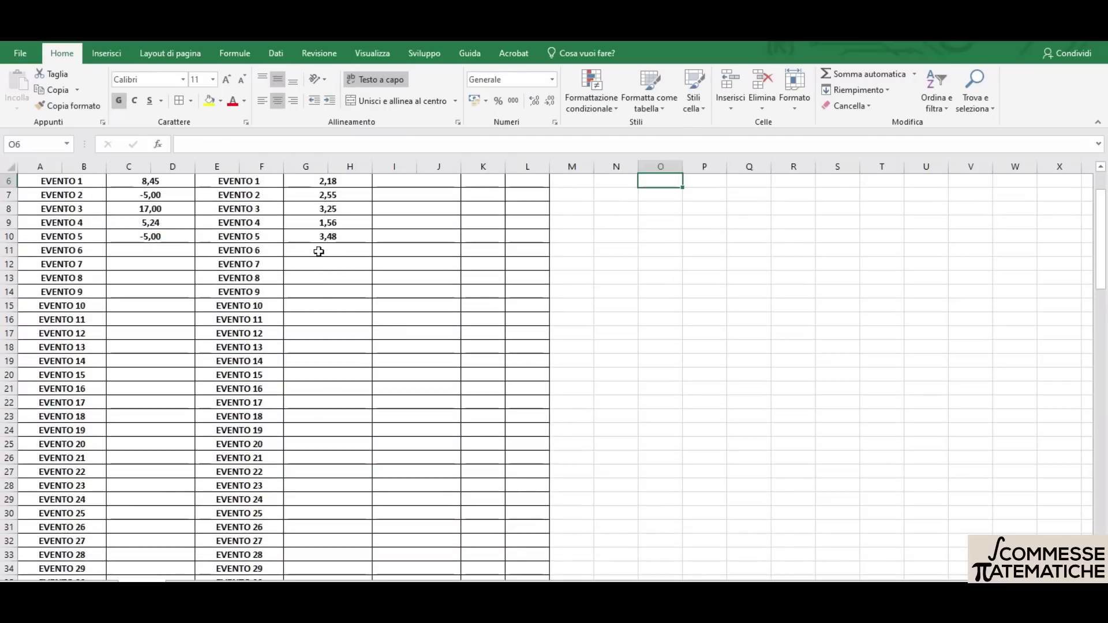
scroll(320, 251, "up", 1)
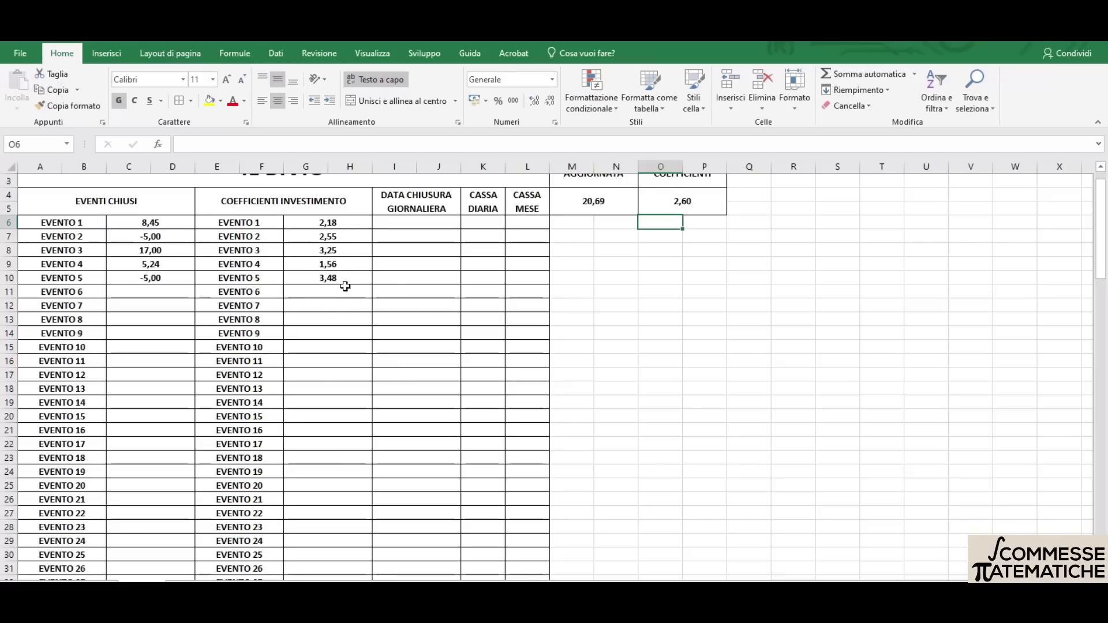
scroll(356, 259, "up", 1)
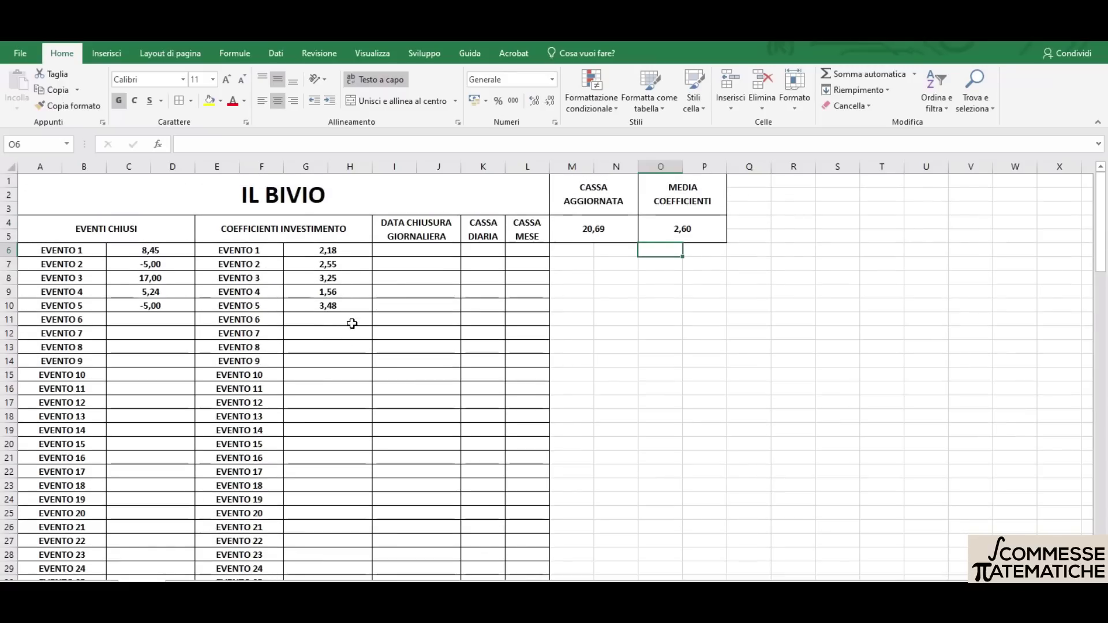
Enter '6 agosto' as the daily closing date in I10 beside EVENTO 5
left_click(332, 320)
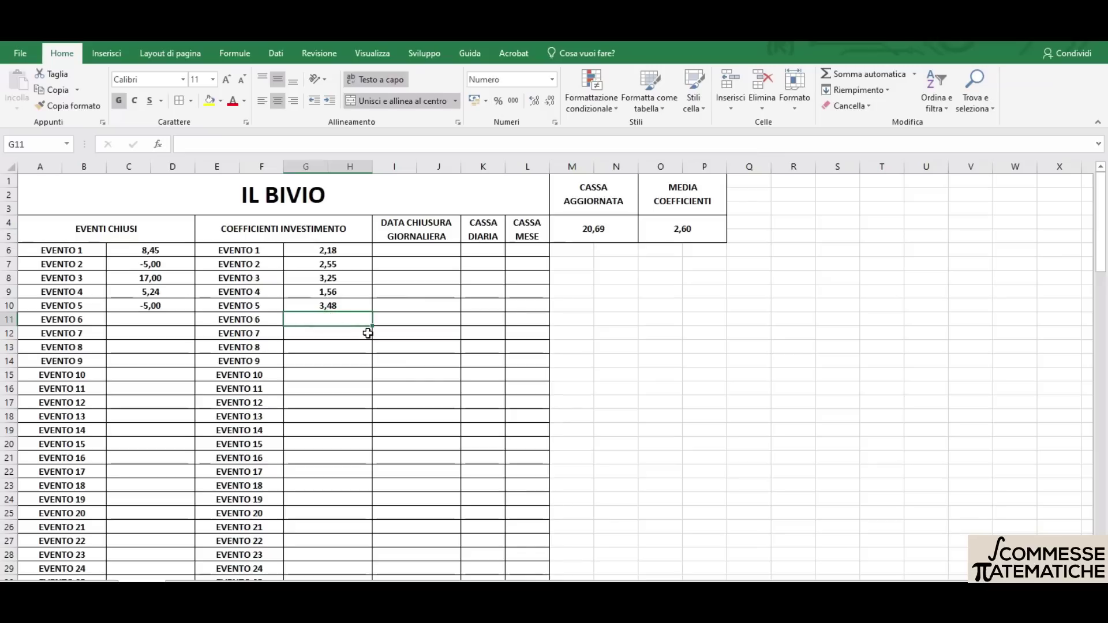
left_click(142, 321)
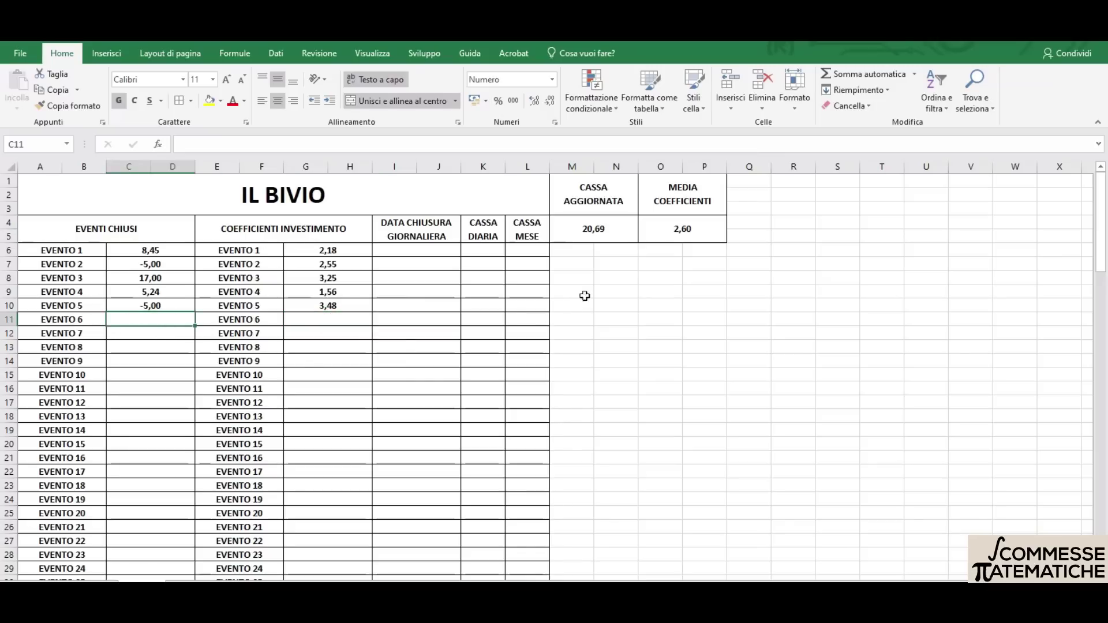
left_click(336, 333)
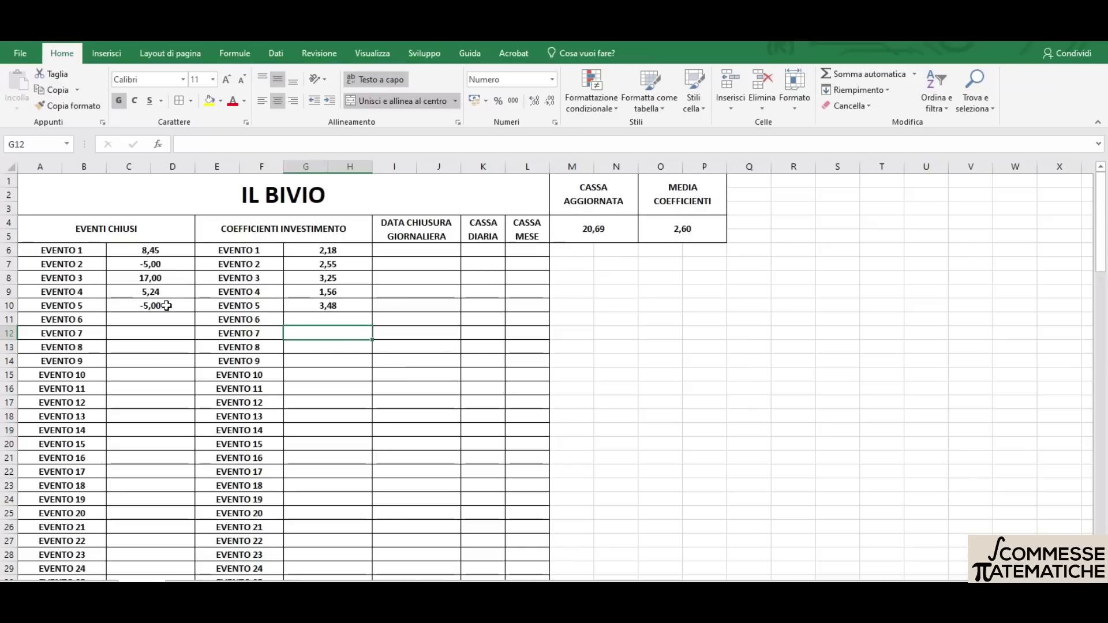
left_click(415, 305)
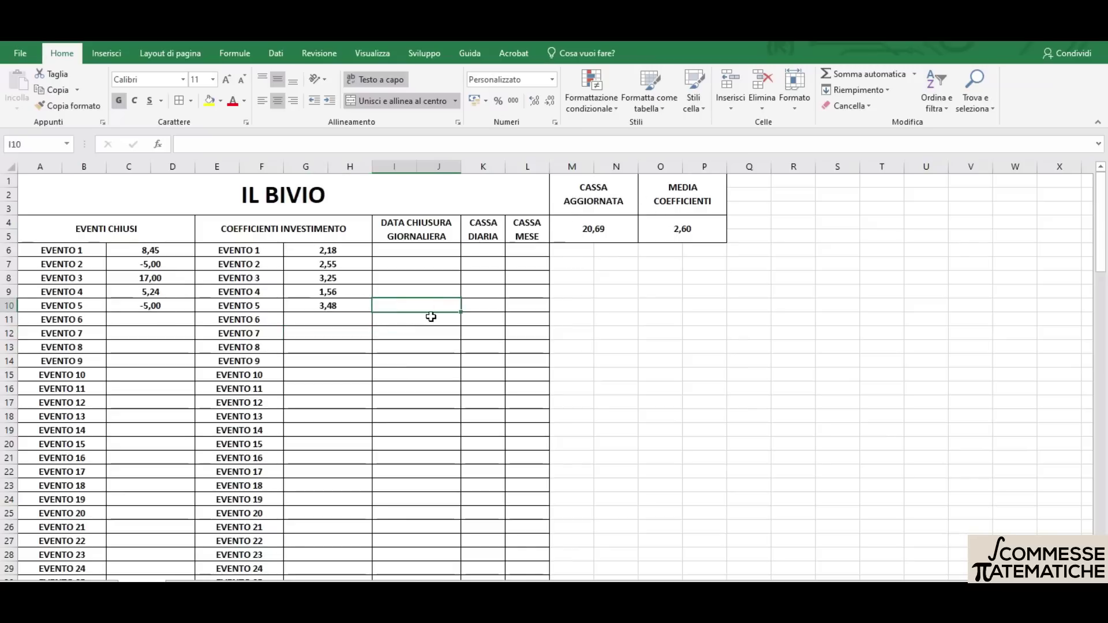
type("6 agosto")
key("Tab")
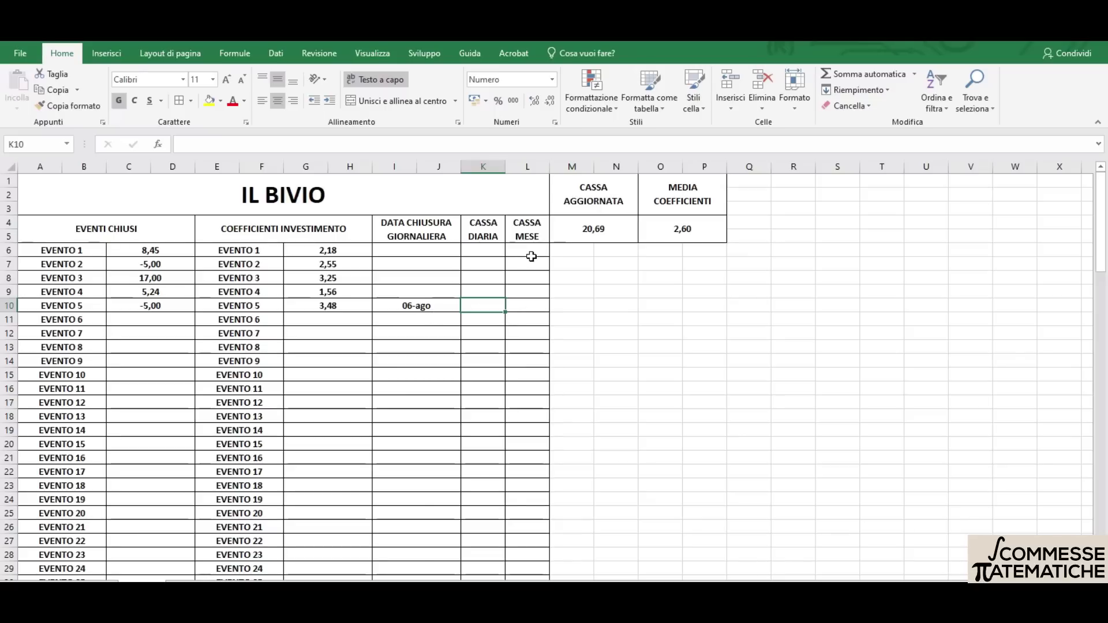
scroll(238, 487, "down", 3)
scroll(238, 487, "up", 3)
Enter =SOMMA(C6:D10) in K10 so CASSA DIARIA shows 20,69
type("=")
type("somma")
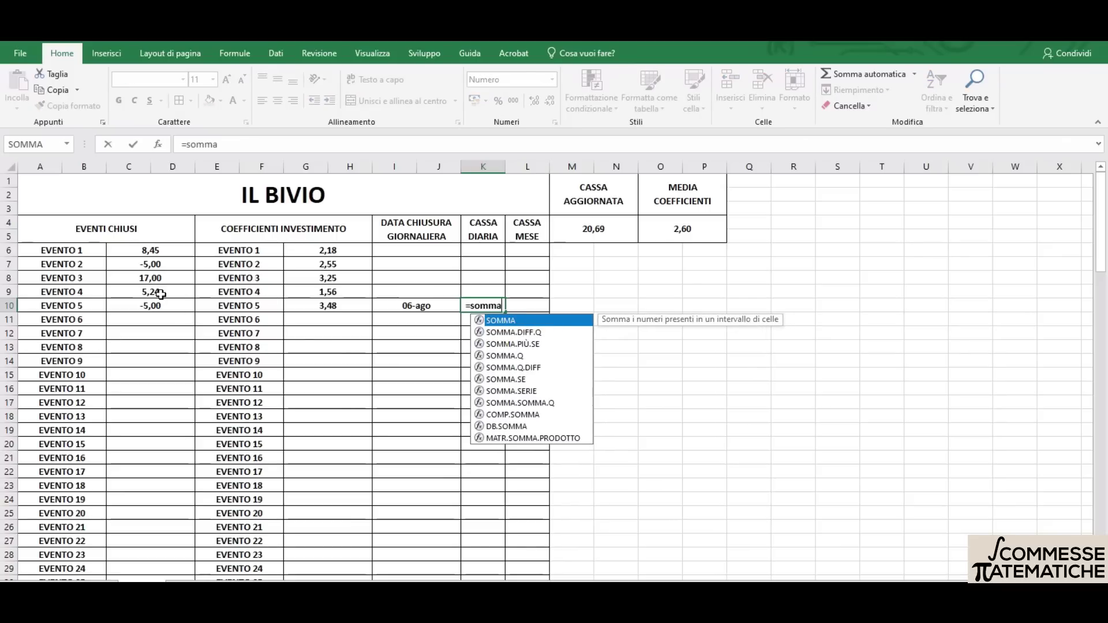
type("(")
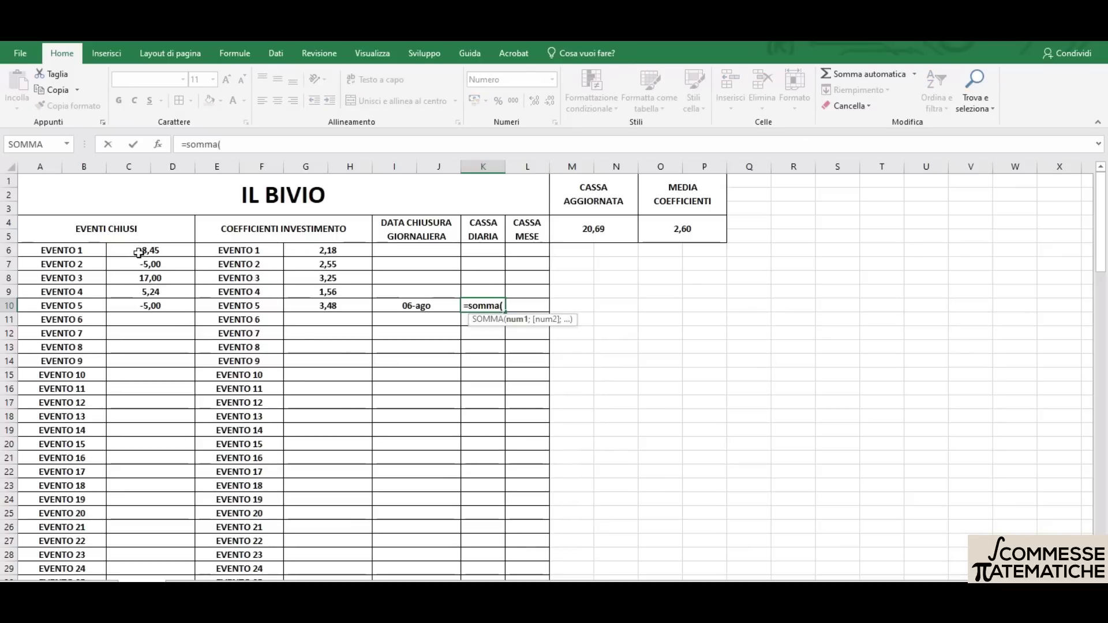
left_click_drag(138, 250, 138, 304)
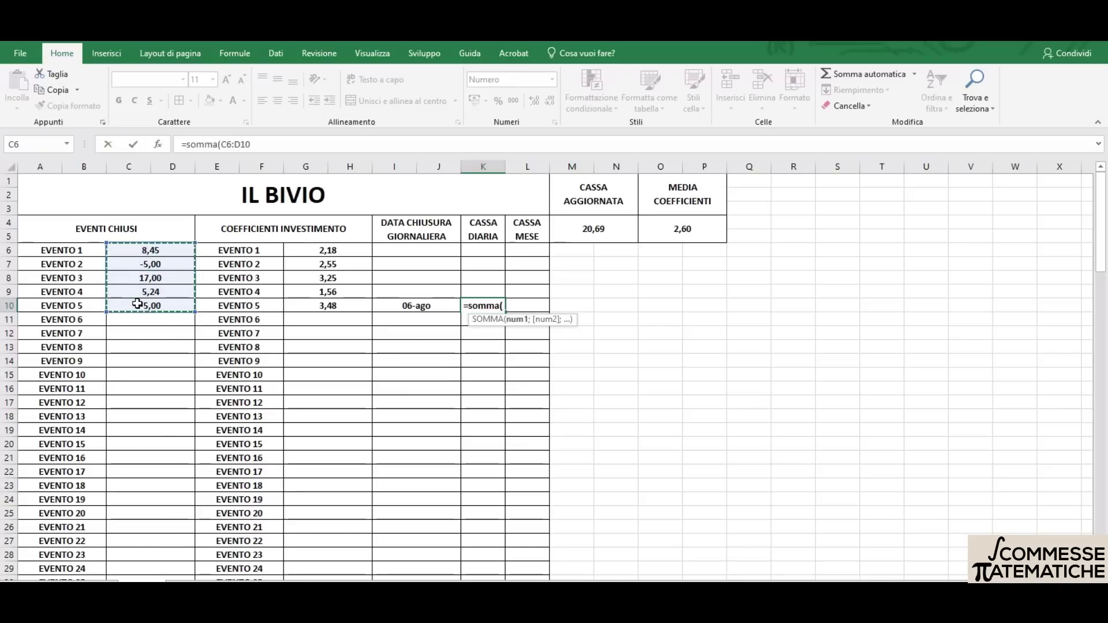
key("Return")
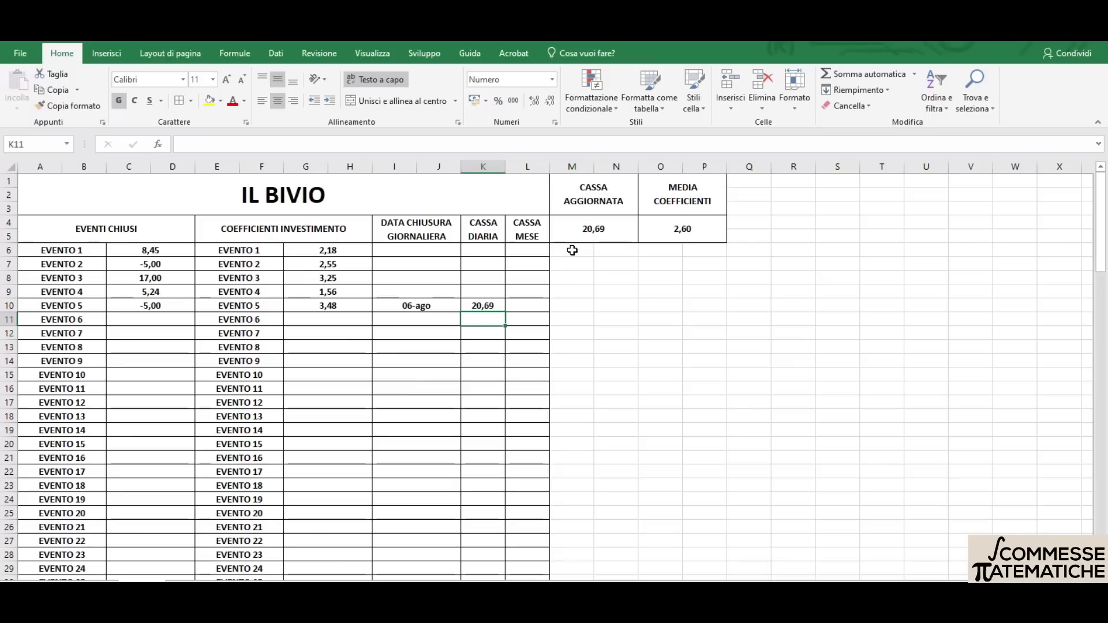
left_click_drag(572, 250, 703, 261)
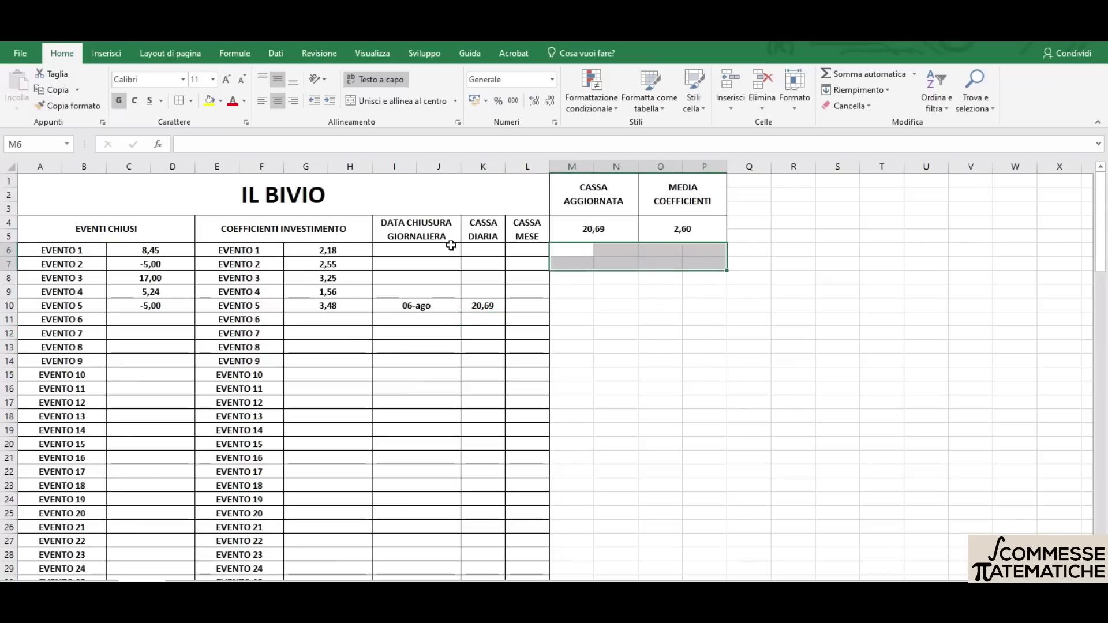
Merge M6:P7 into one cell and enter the heading CALENDARIO
left_click(401, 102)
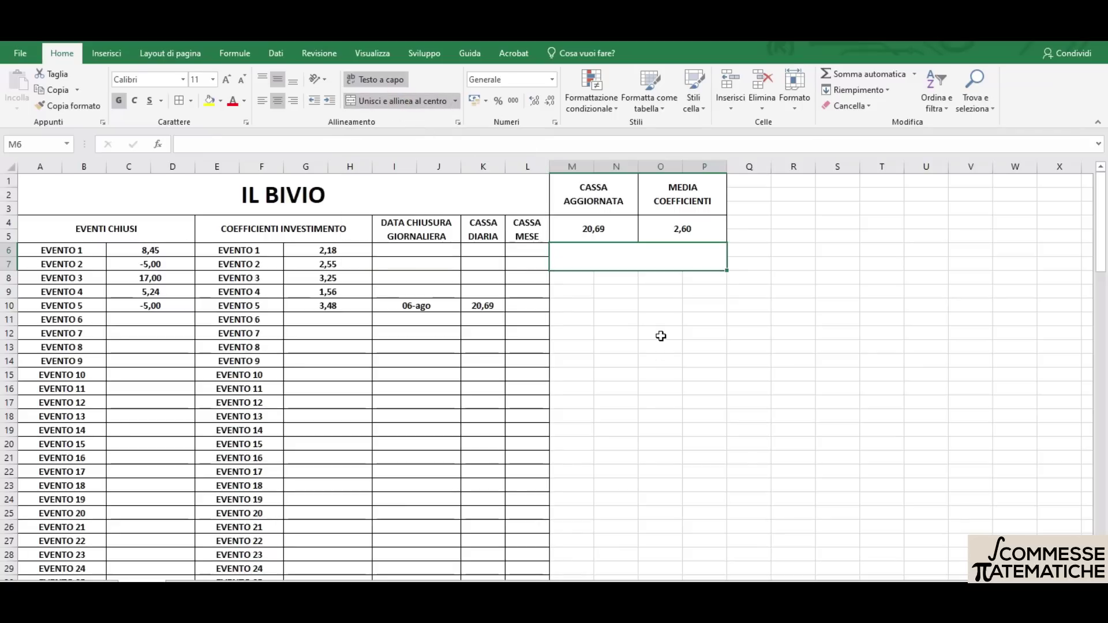
type("CALENDARIO")
key("Return")
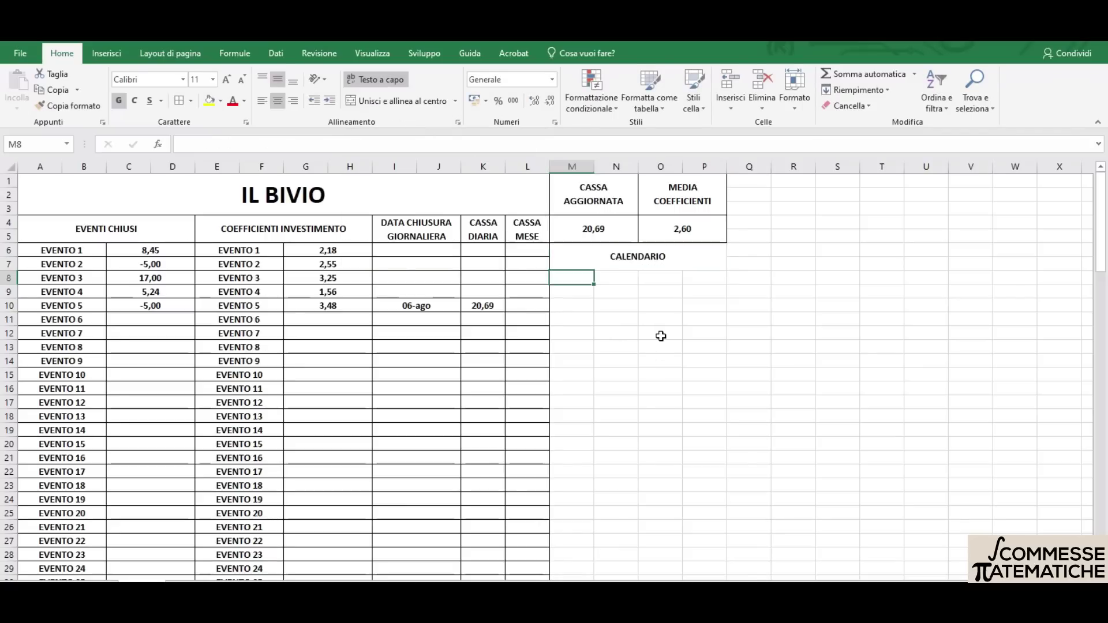
left_click(607, 261)
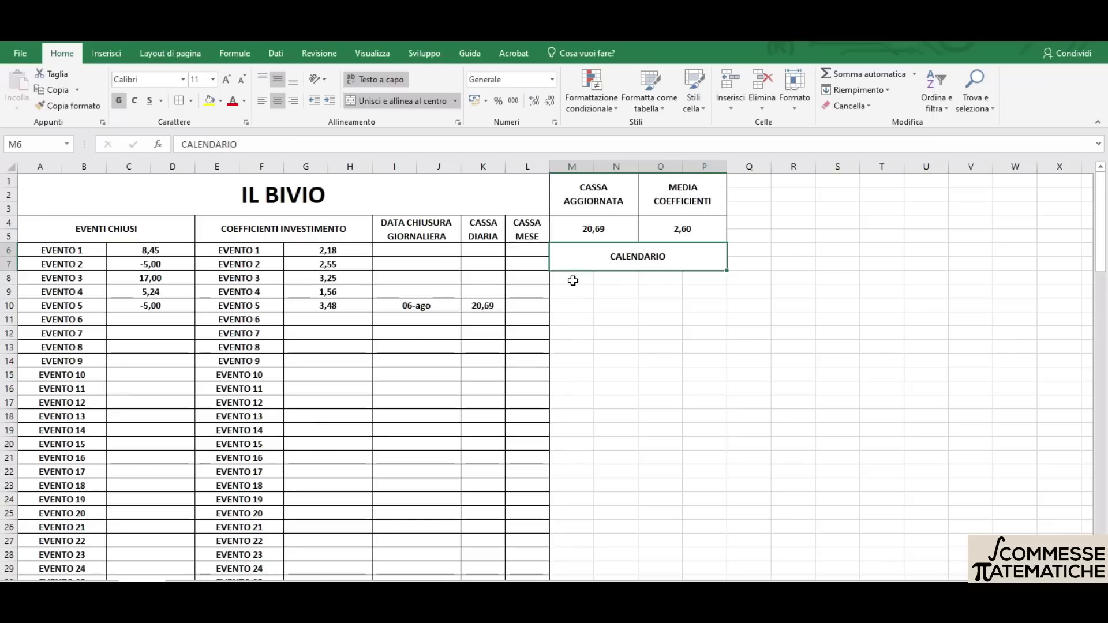
Merge M8:N8 and O8:P8 separately, then put borders around M8:P8
left_click_drag(573, 281, 600, 279)
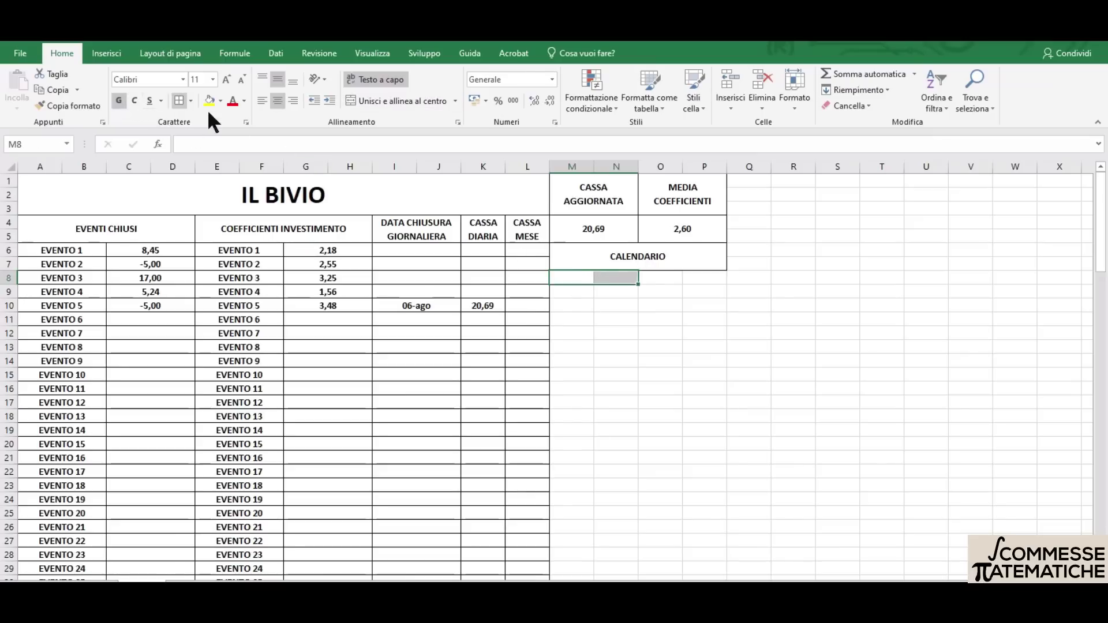
left_click(384, 100)
left_click(659, 278)
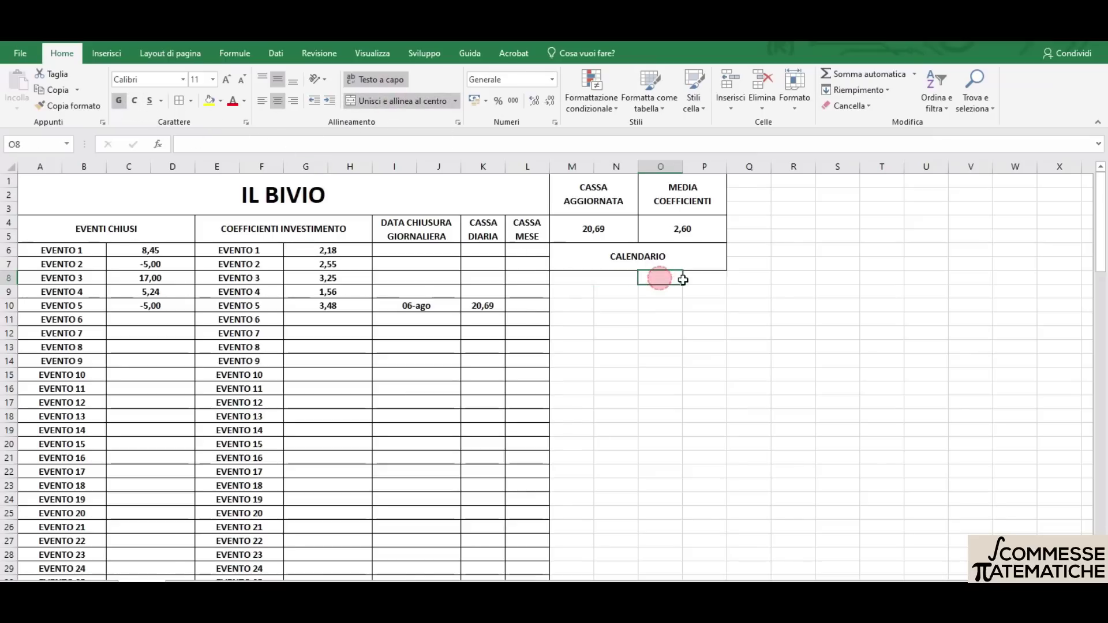
left_click_drag(683, 279, 693, 280)
left_click(396, 100)
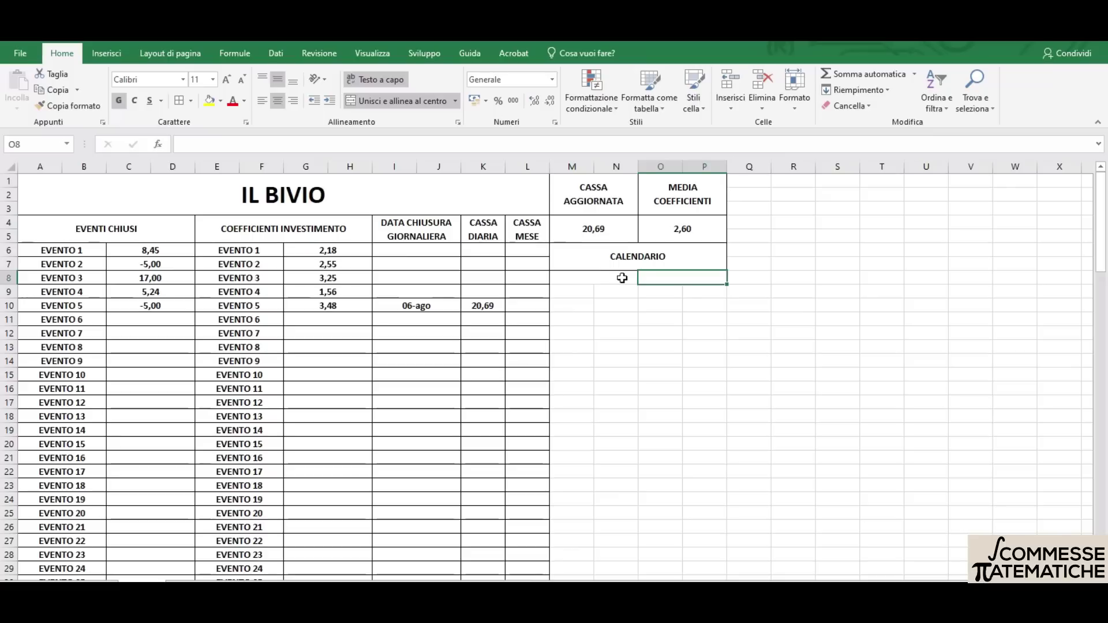
left_click_drag(622, 278, 651, 277)
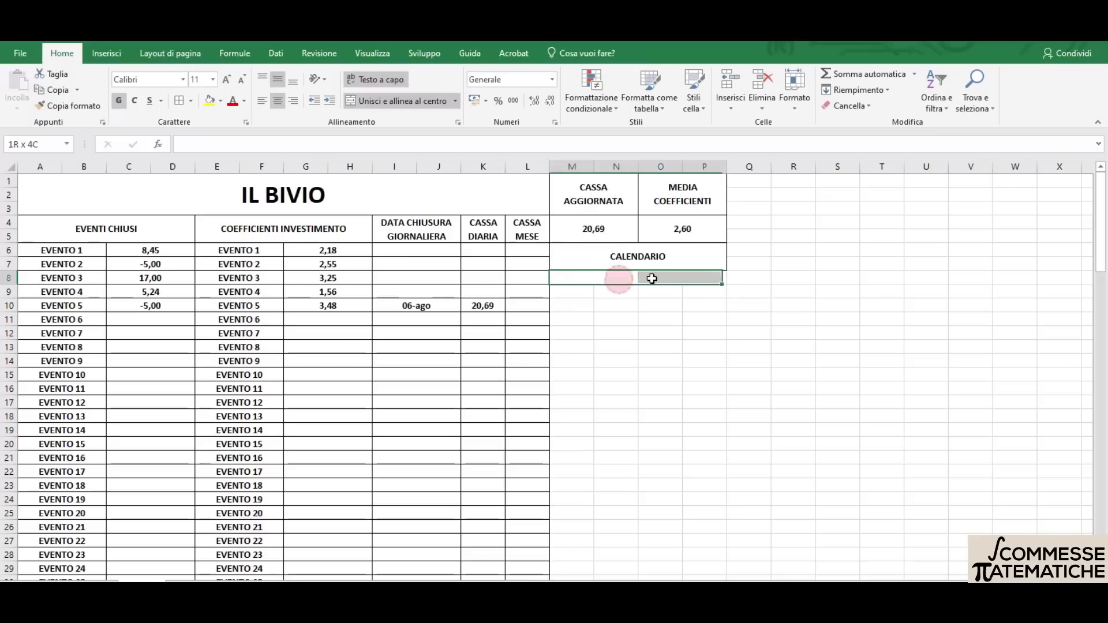
left_click(177, 101)
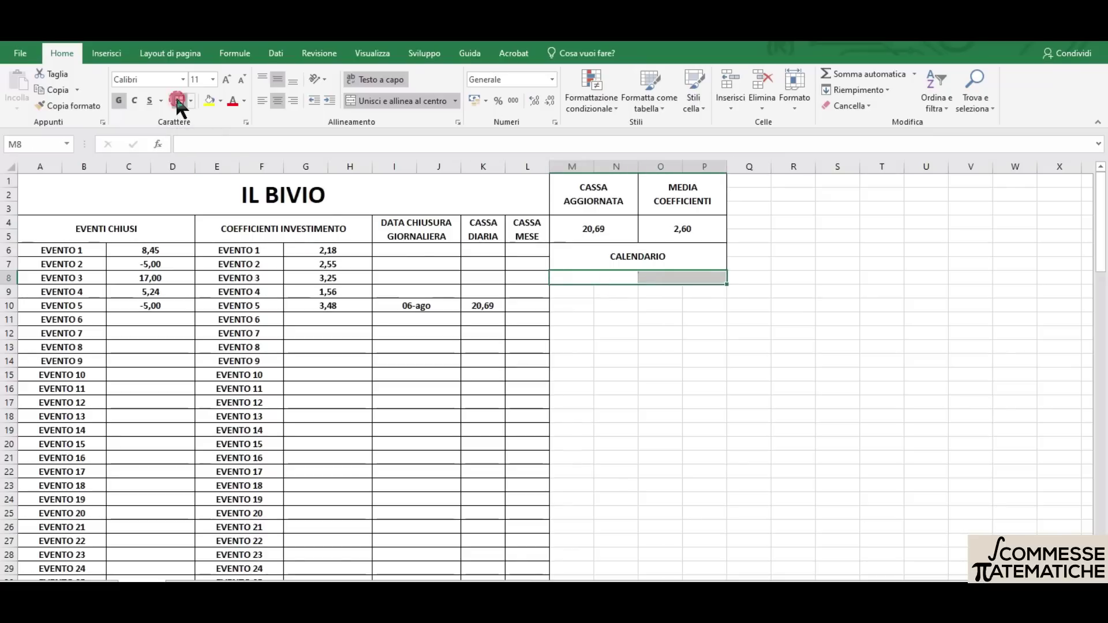
left_click(644, 370)
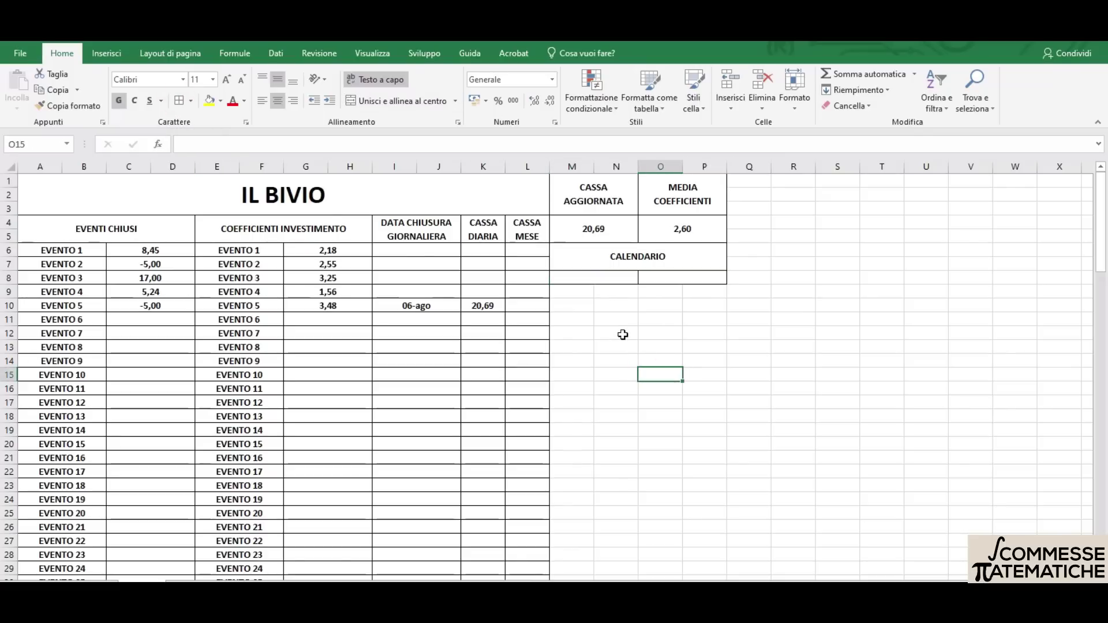
left_click(602, 277)
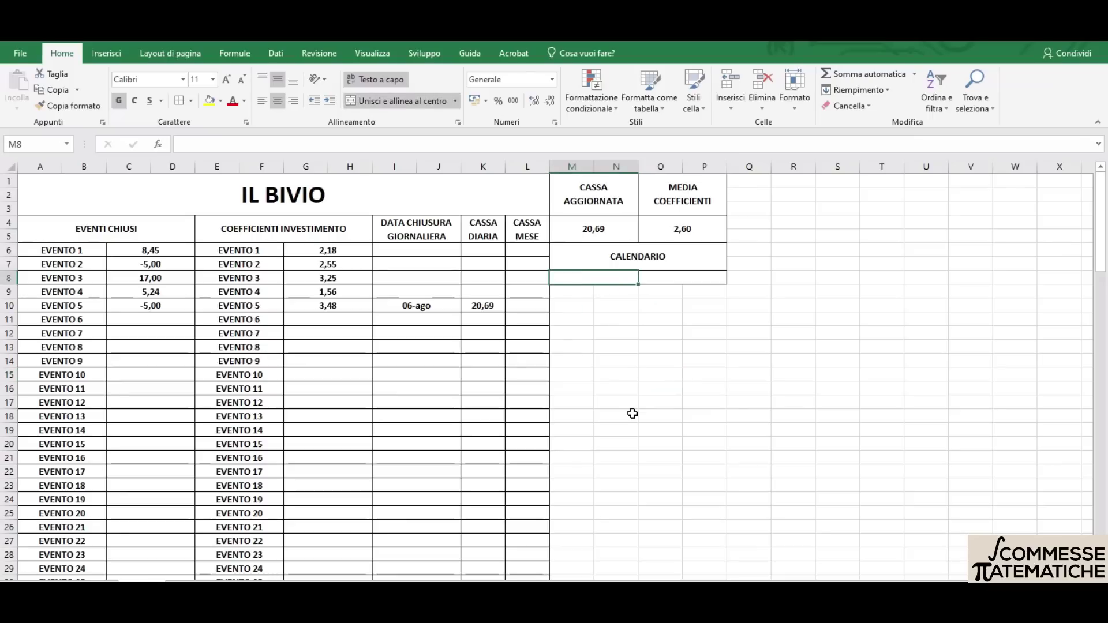
Enter 6 agosto as the first CALENDARIO date and a test amount of 0 beside it
type("06")
type("gosto")
key("Return")
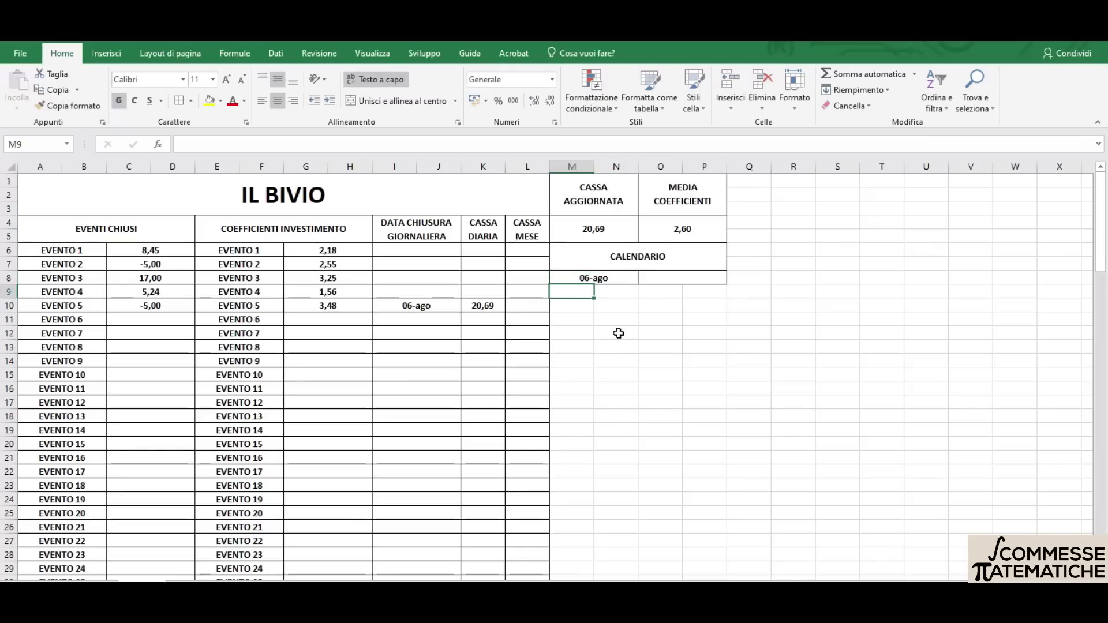
left_click(664, 278)
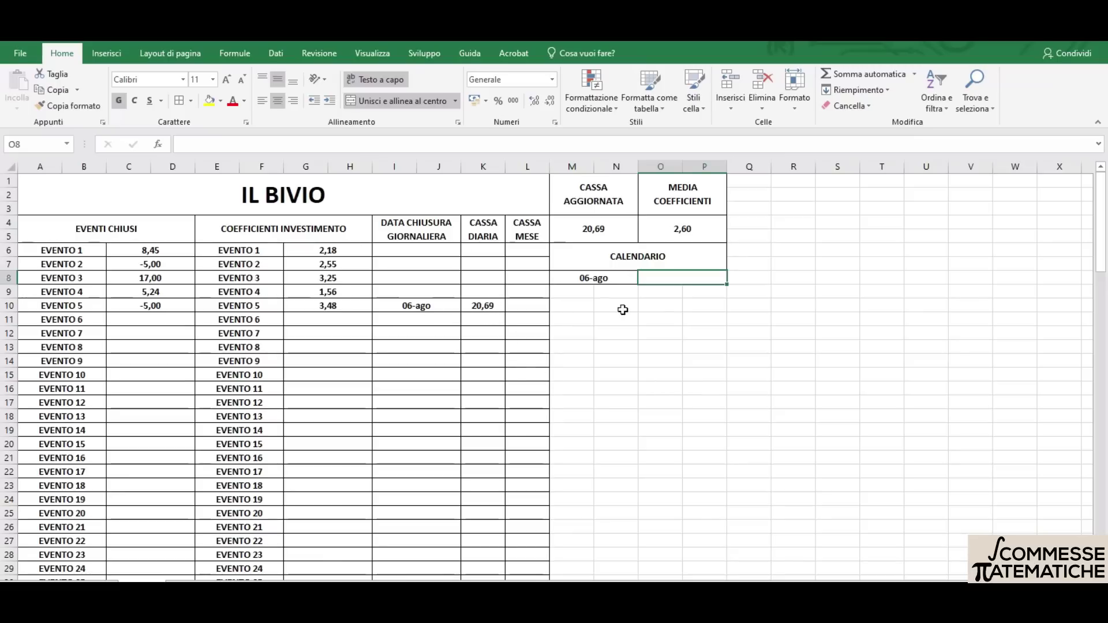
type("0")
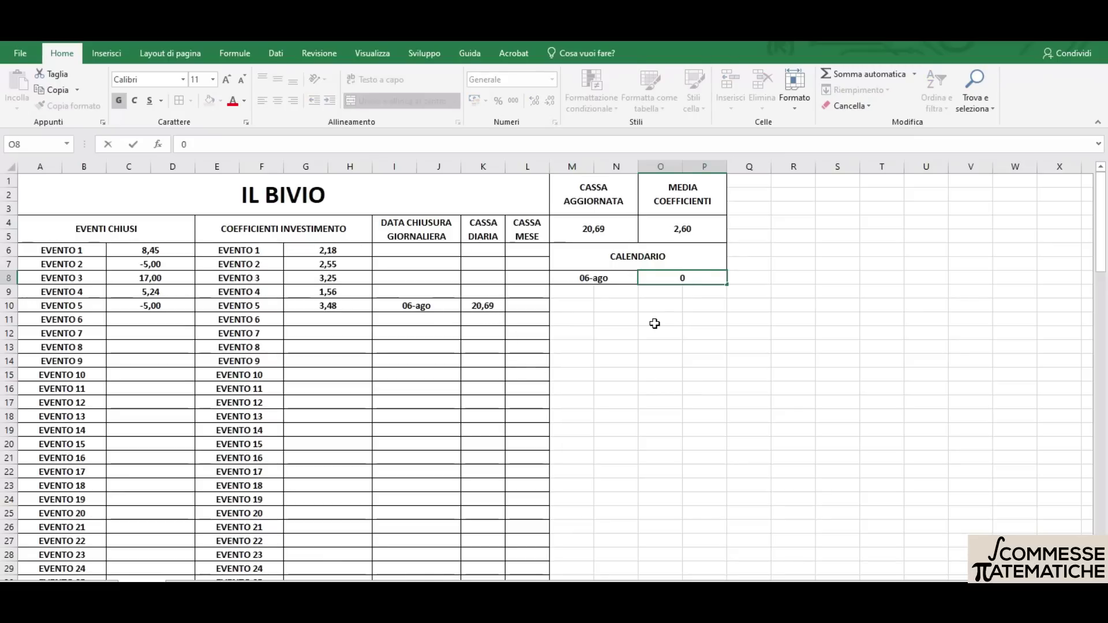
key("Return")
Undo the 0 beside 06-ago so the amount cell is empty again
left_click(662, 277)
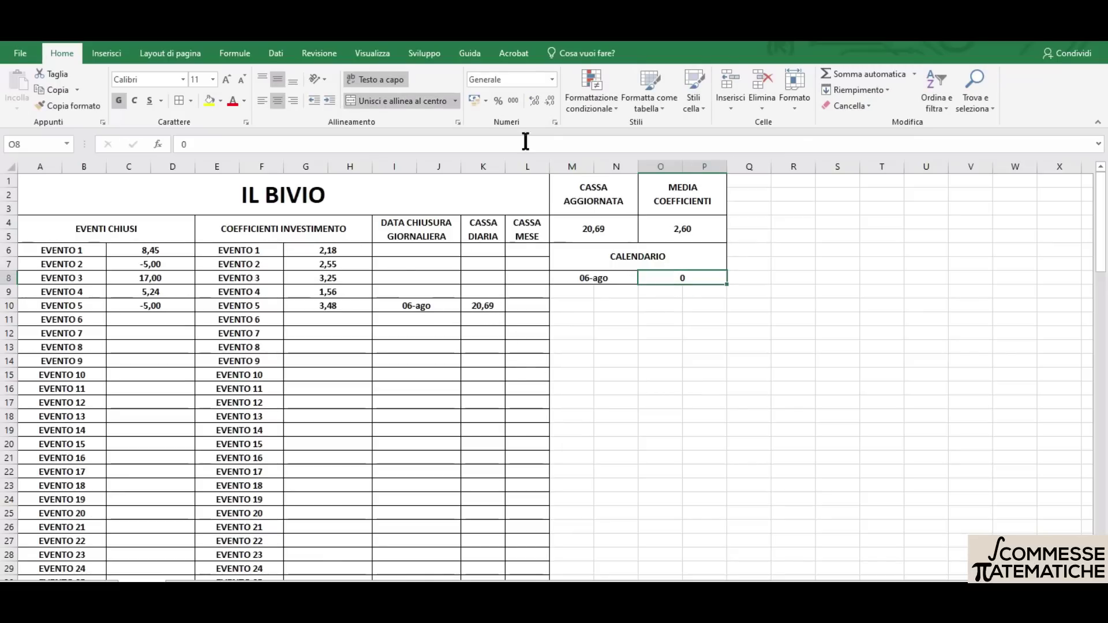
left_click(532, 100)
left_click(532, 100)
left_click(649, 374)
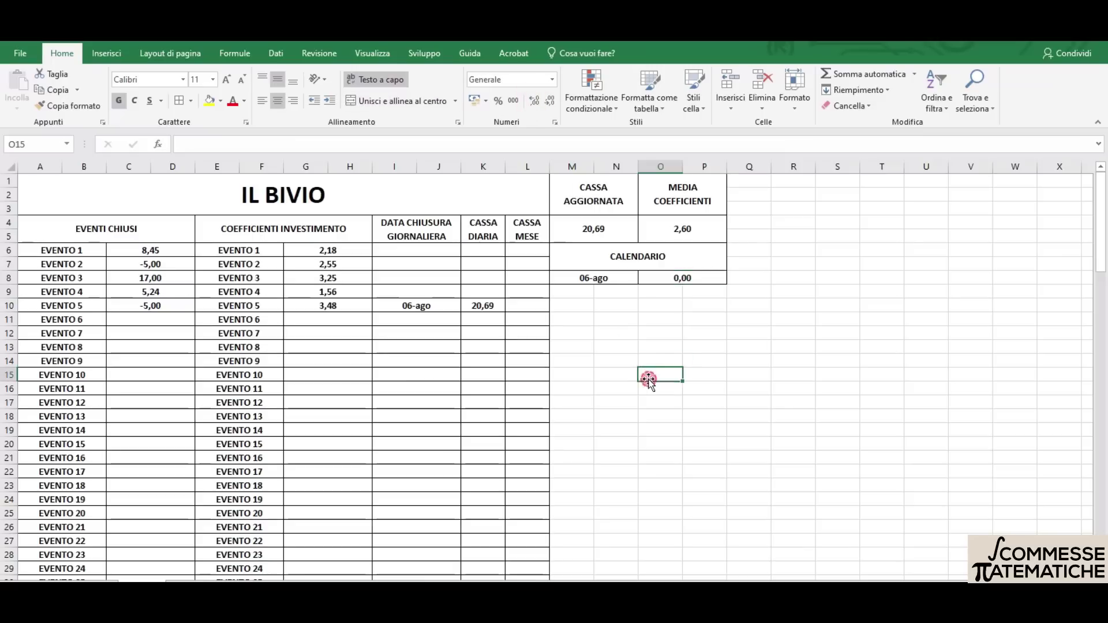
left_click(666, 281)
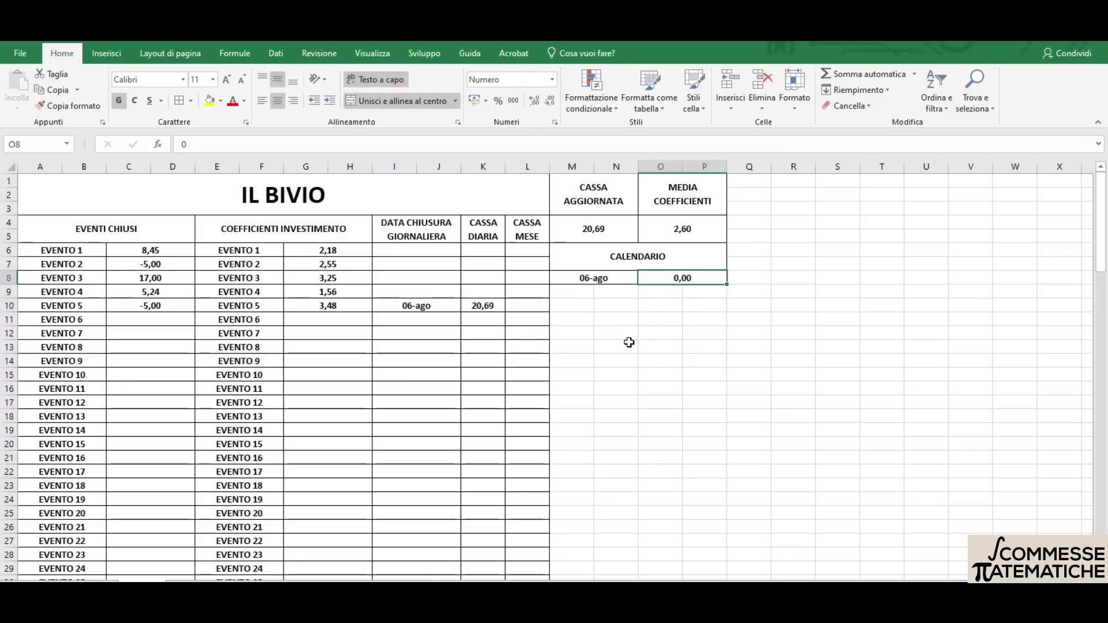
key("ctrl+z")
key("ctrl+z")
key("ctrl+z")
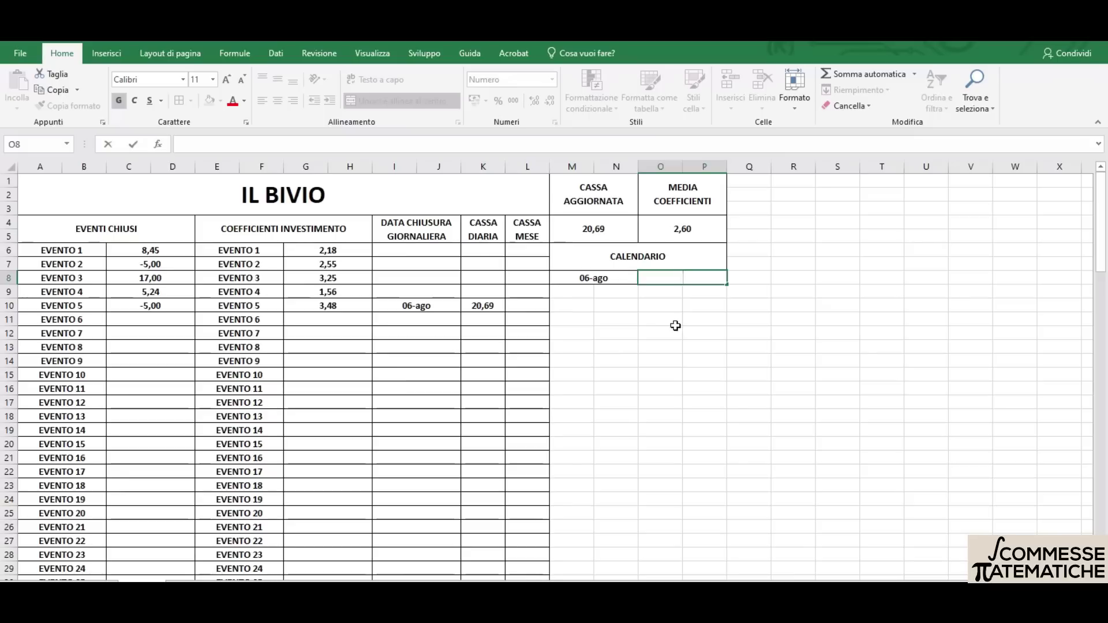
left_click(673, 322)
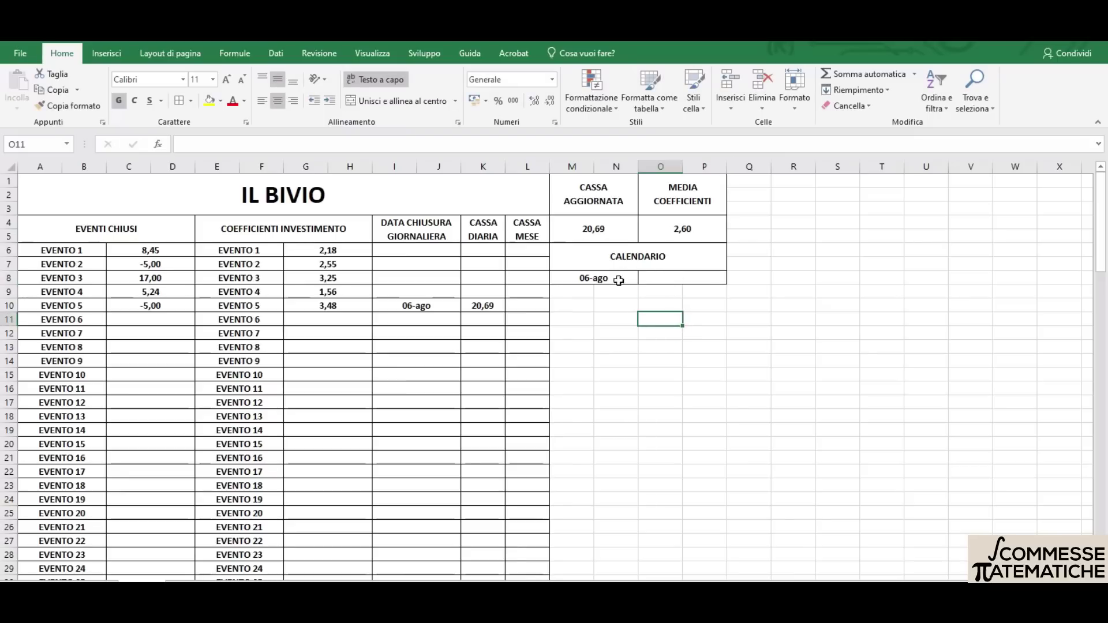
left_click(594, 280)
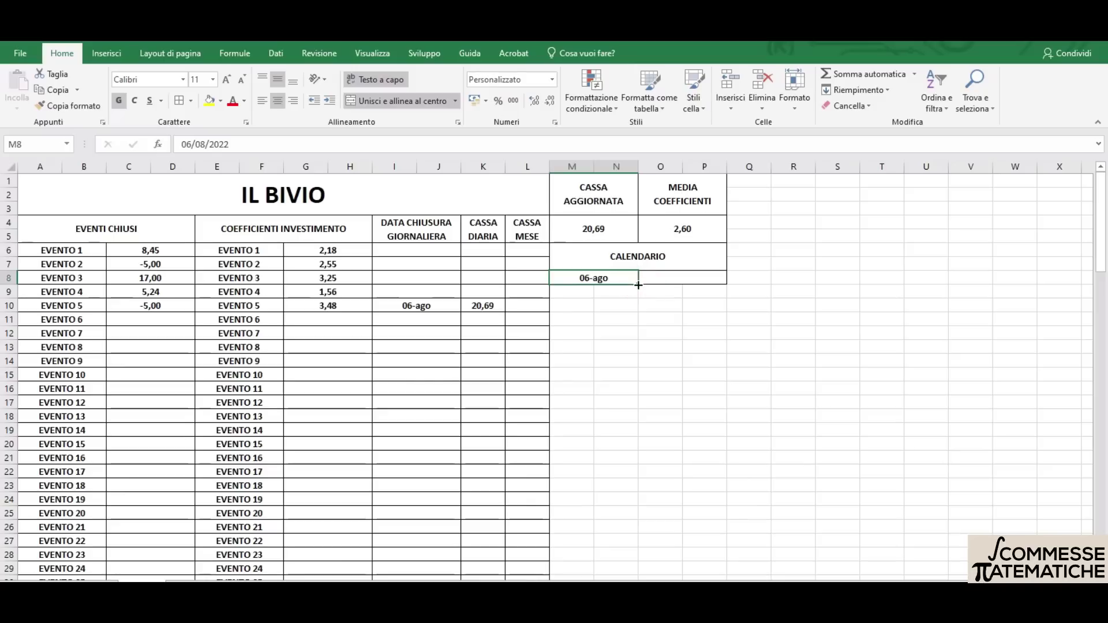
Fill the CALENDARIO dates down one per row from 06-ago to 31-dic in row 155
left_click_drag(639, 286, 638, 301)
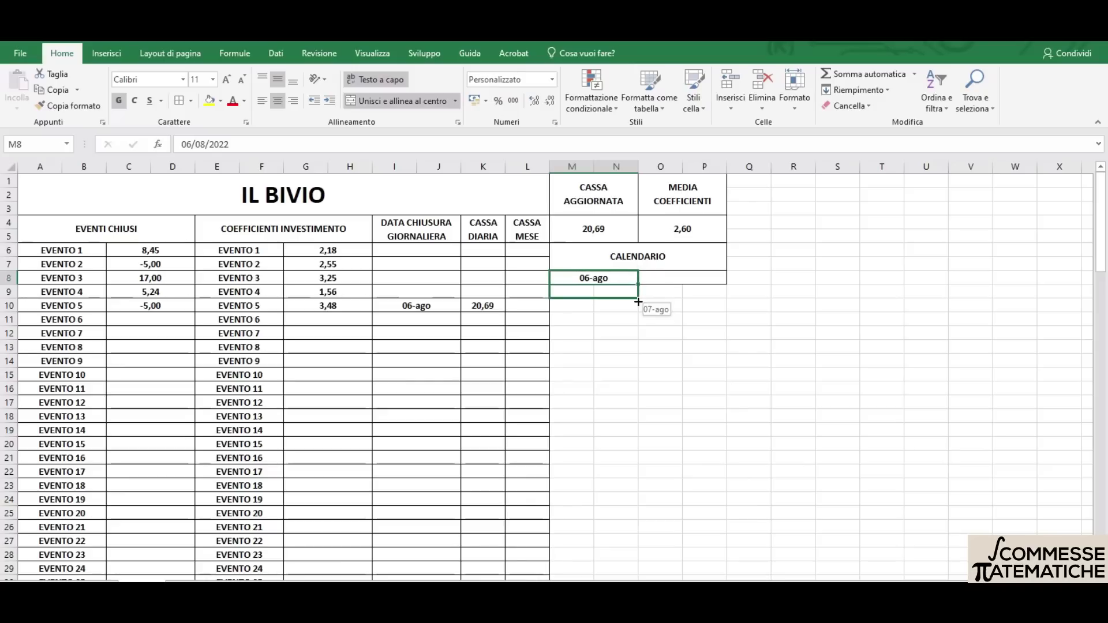
mouse_move(639, 301)
left_mouse_down()
mouse_move(638, 549)
mouse_move(595, 507)
left_mouse_up()
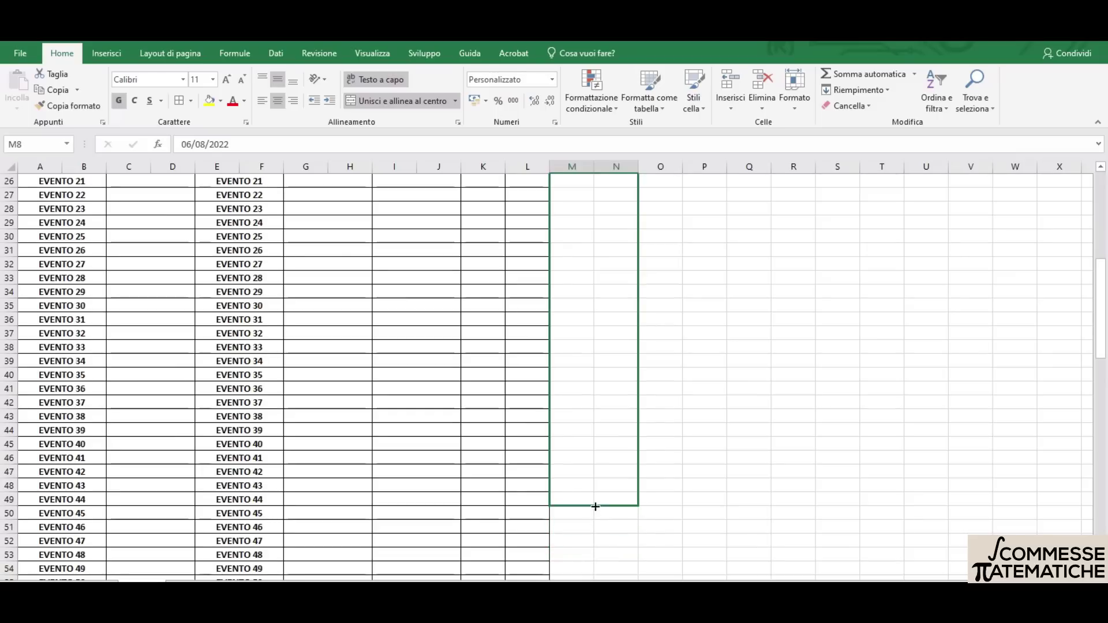
mouse_move(597, 502)
left_mouse_down()
mouse_move(595, 577)
mouse_move(611, 492)
left_mouse_up()
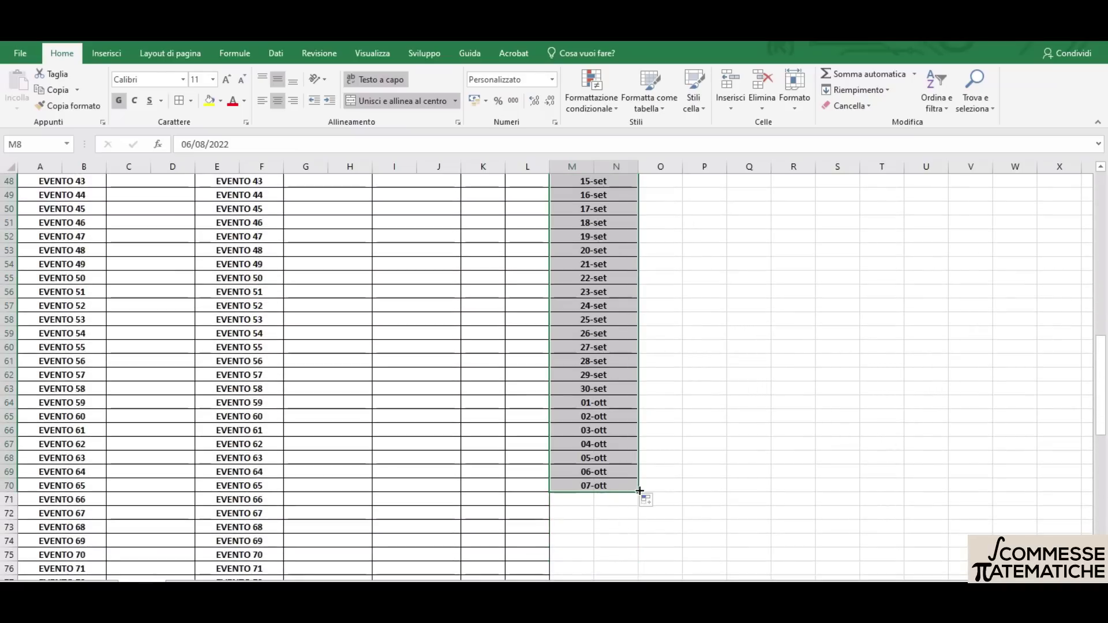
left_click_drag(639, 491, 638, 569)
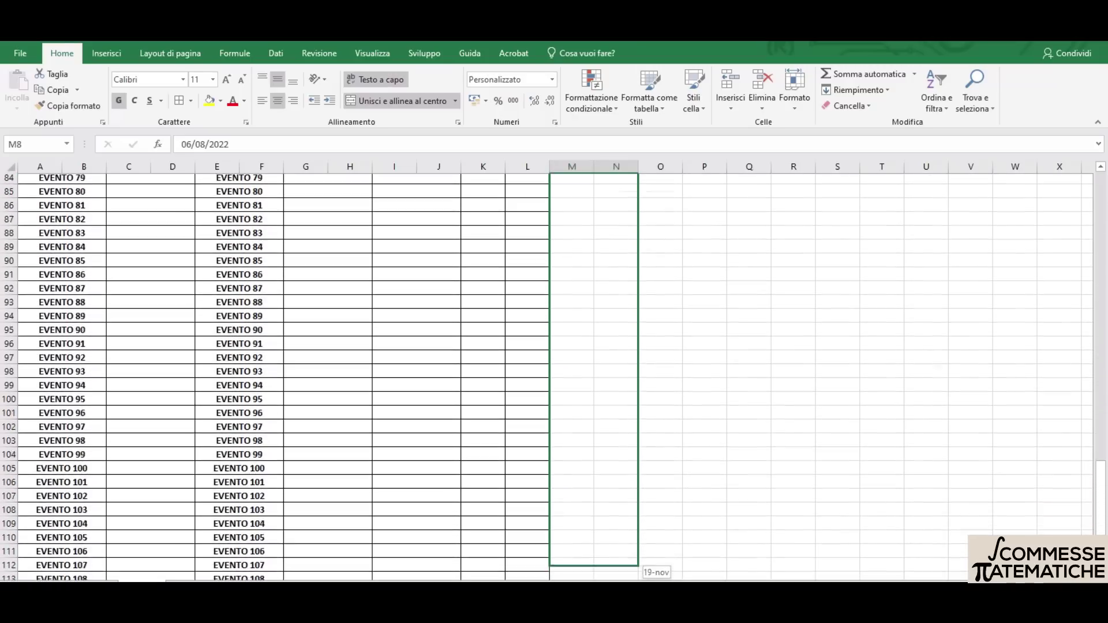
left_click_drag(638, 568, 638, 535)
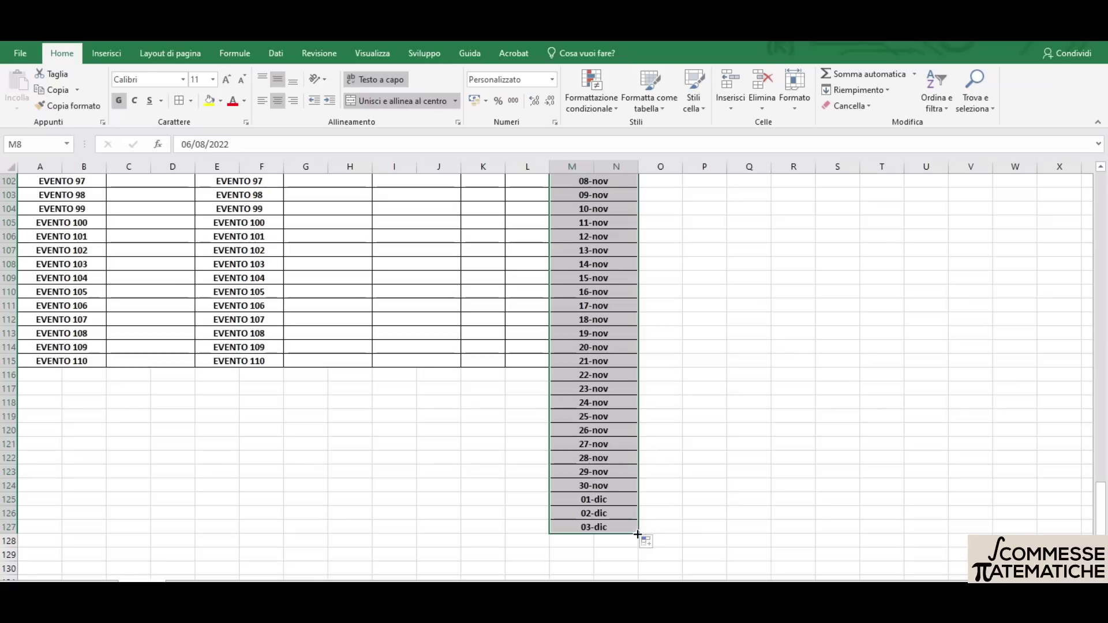
mouse_move(638, 535)
left_mouse_down()
mouse_move(638, 571)
mouse_move(619, 370)
left_mouse_up()
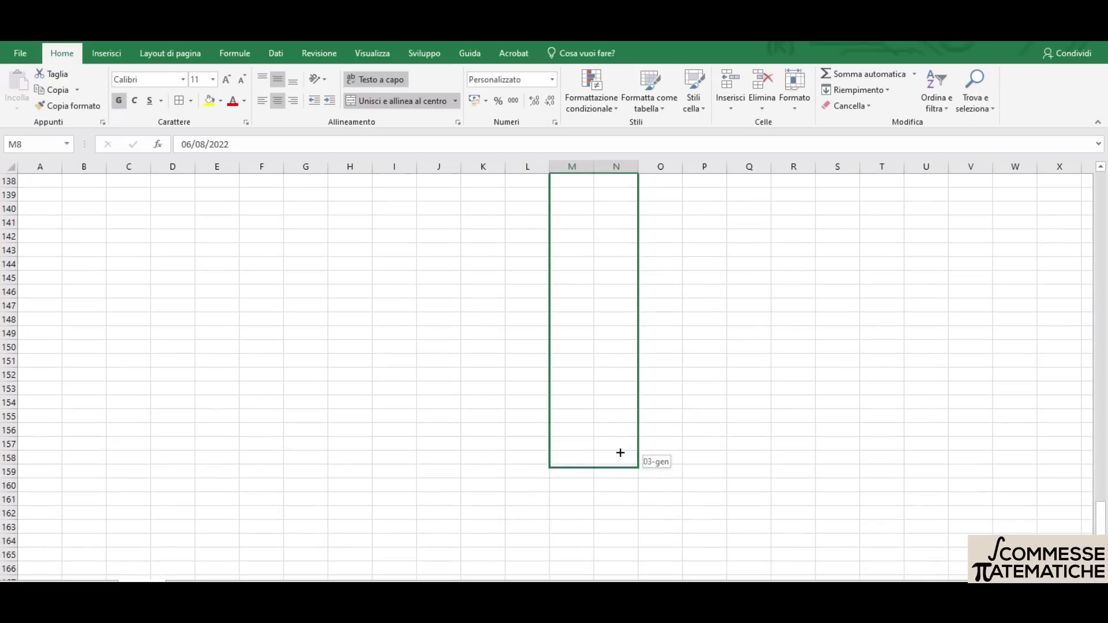
left_click_drag(619, 371, 616, 417)
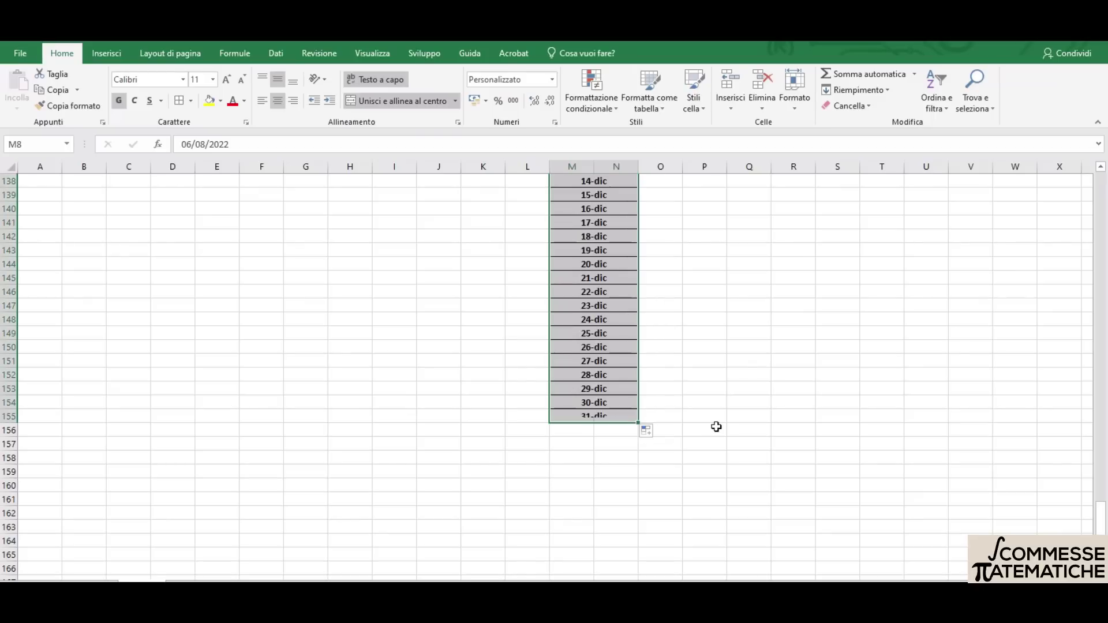
scroll(717, 427, "up", 6)
left_click_drag(1102, 514, 1101, 185)
Enter a test 0 in the 06-ago amount cell, then clear it again
left_click(739, 332)
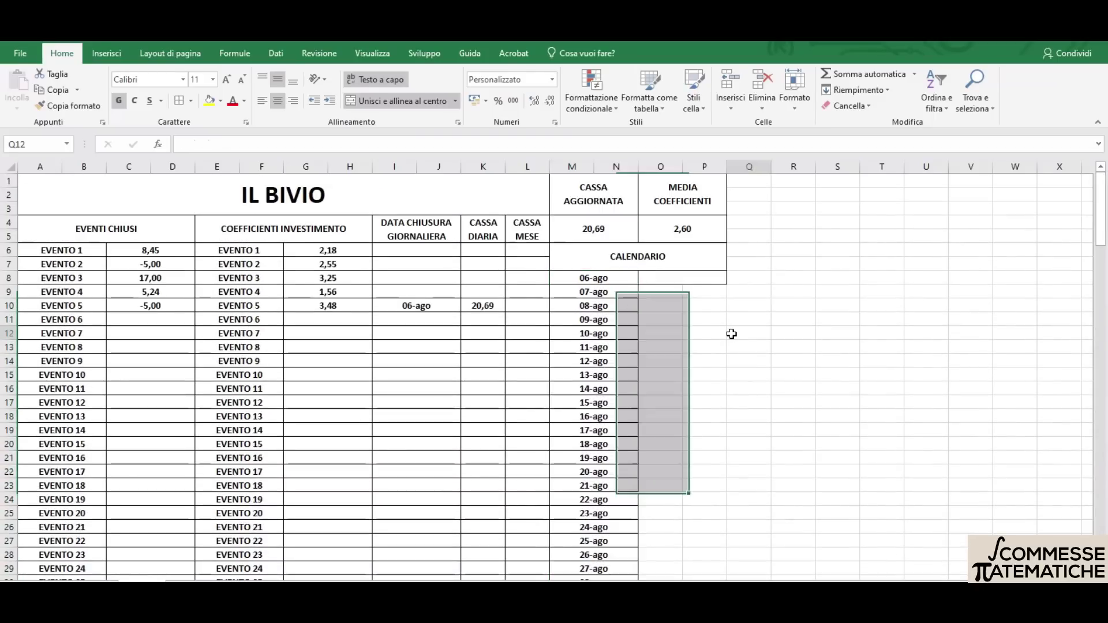
left_click(653, 275)
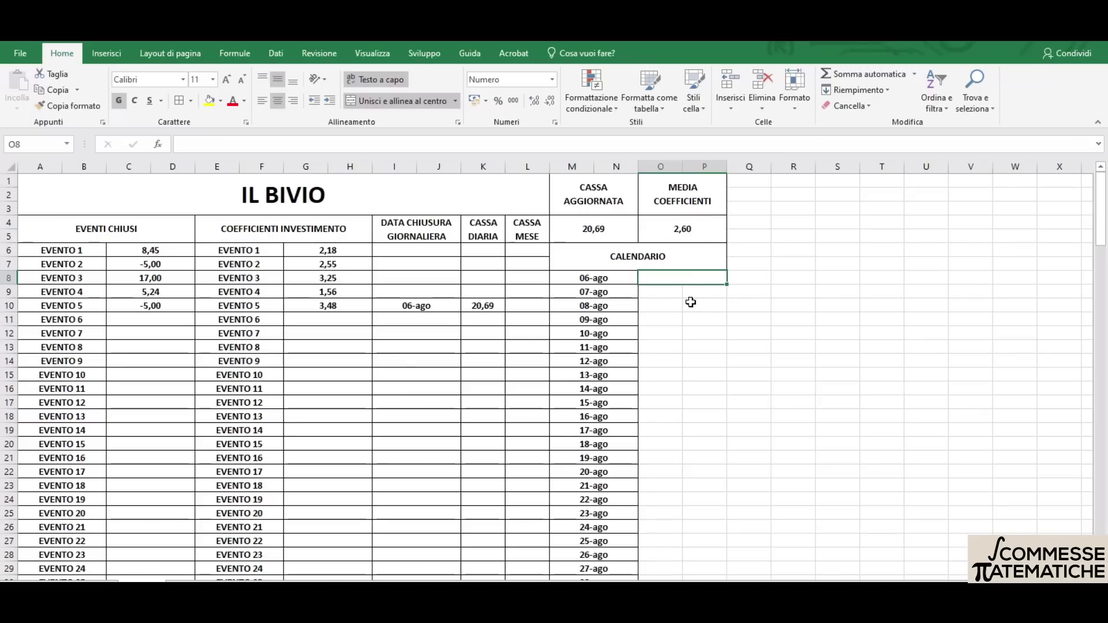
type("0")
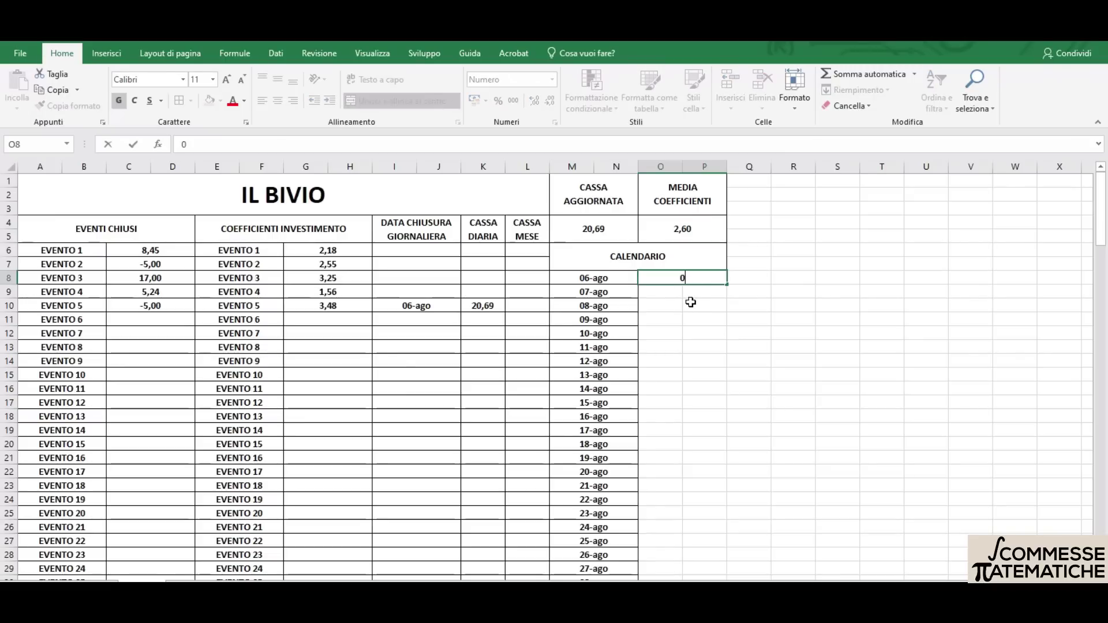
key("Return")
key("Up")
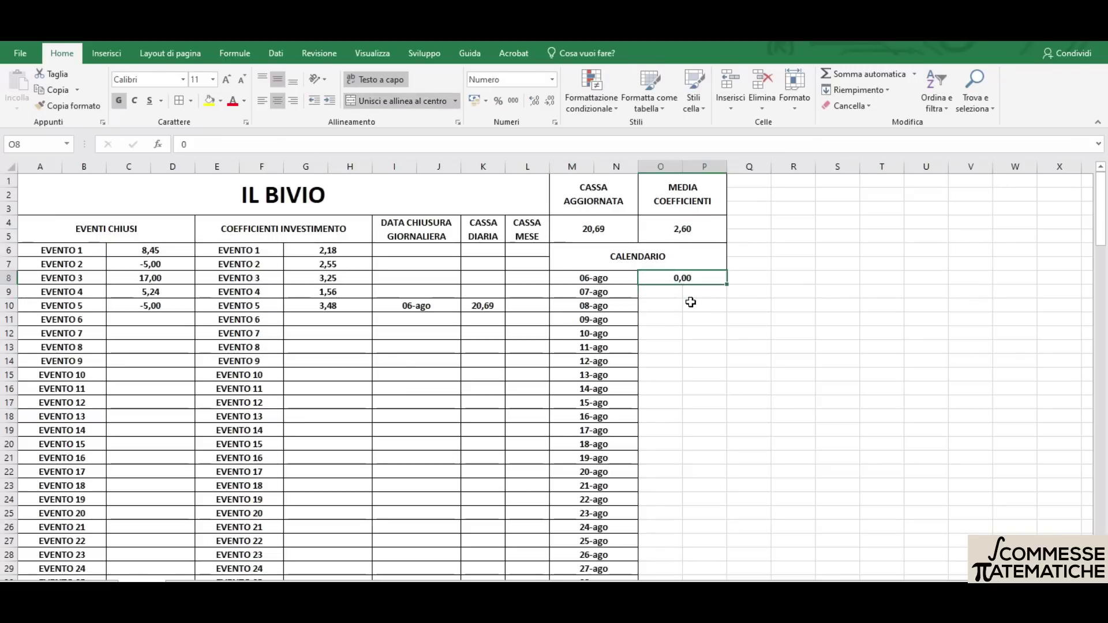
key("BackSpace")
key("Return")
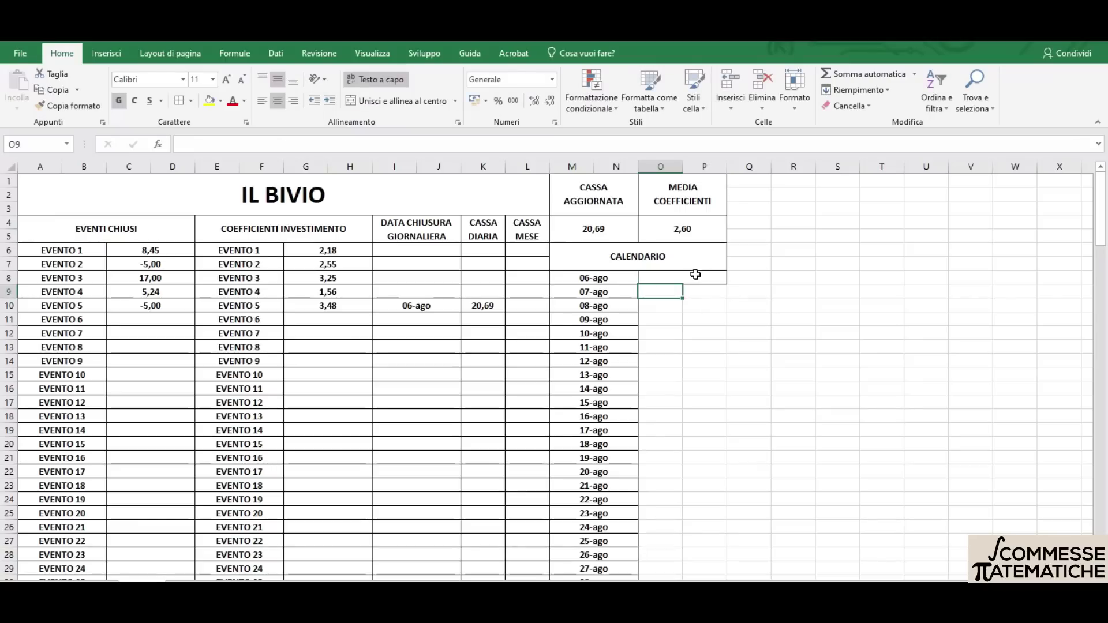
left_click(692, 276)
Copy the bordered empty amount cell O8:P8 down to O9:P155 through 31-dic
key("ctrl+c")
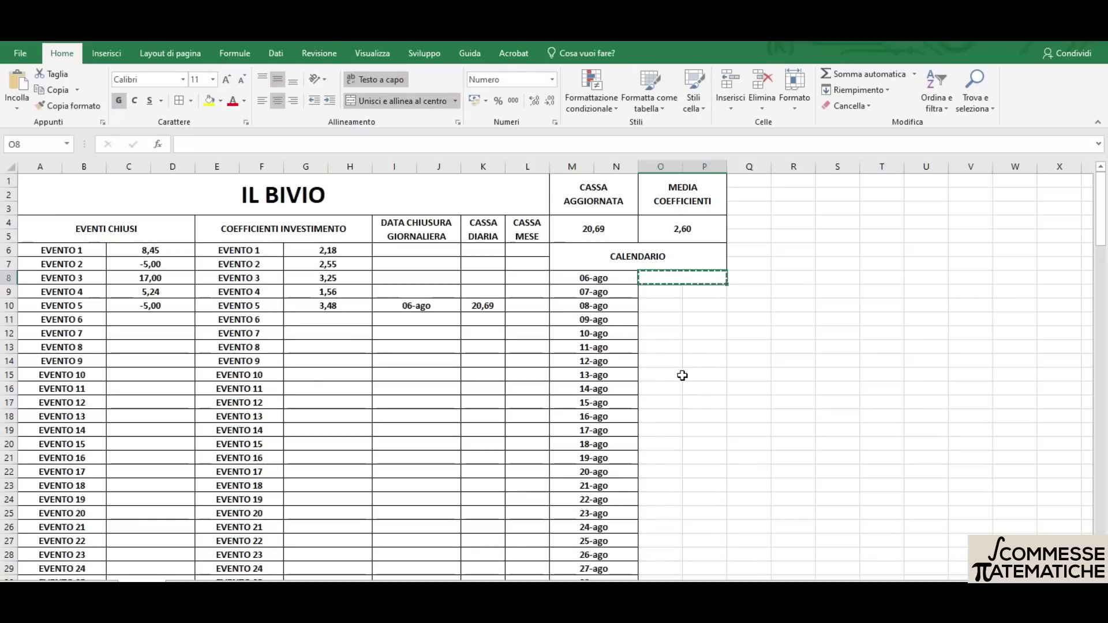
mouse_move(653, 292)
left_mouse_down()
mouse_move(702, 388)
mouse_move(726, 576)
mouse_move(726, 562)
left_mouse_up()
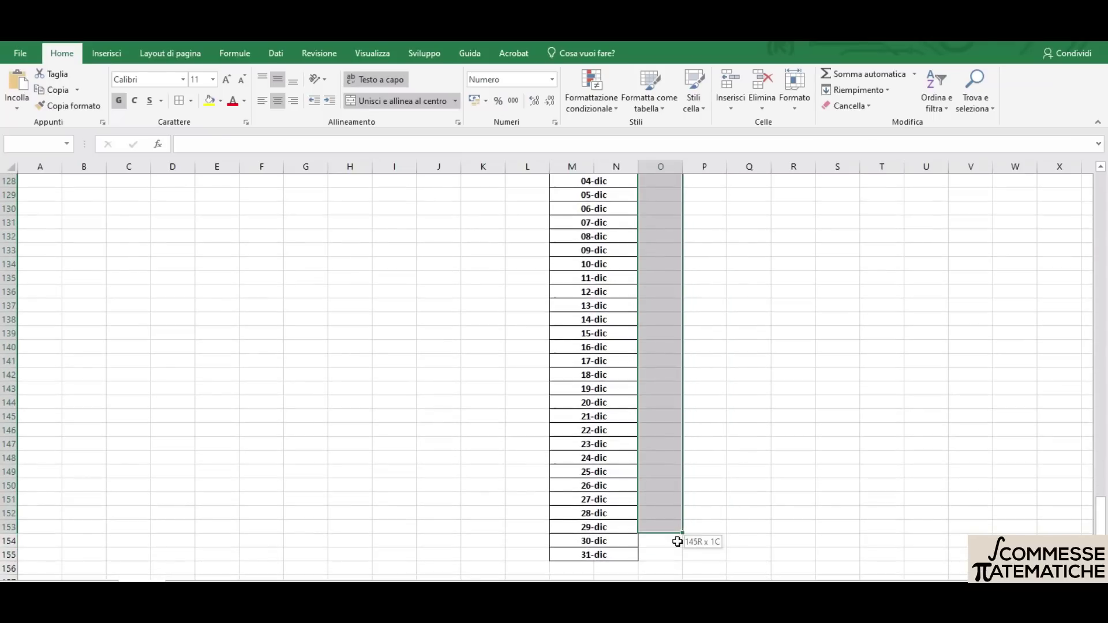
left_click_drag(726, 561, 706, 544)
key("ctrl+v")
left_click(745, 372)
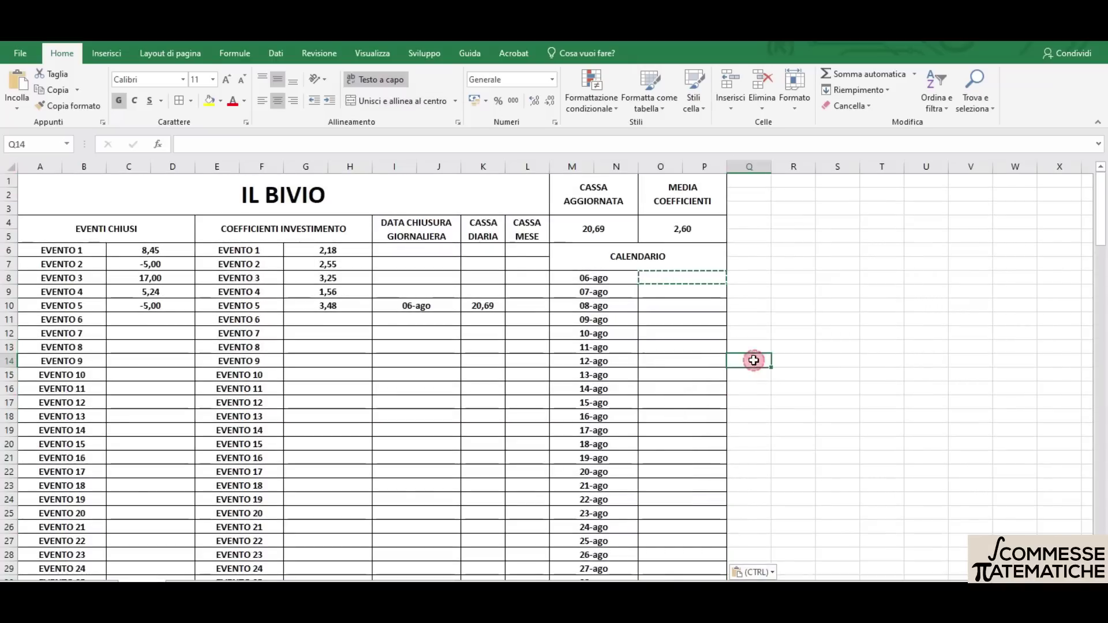
key("Escape")
Test the pasted 16-ago amount cell with a 0, then delete it
left_click(687, 417)
type("0")
key("Return")
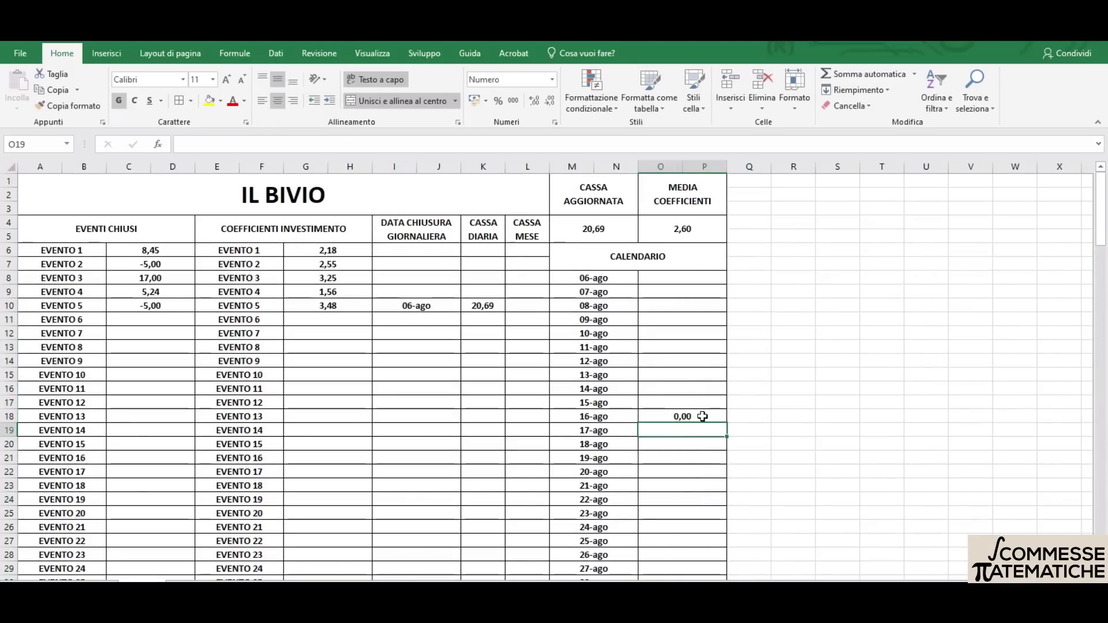
left_click(703, 416)
key("Delete")
key("Return")
Enter 20,69 as the CALENDARIO amount for 06-ago
left_click(690, 280)
type("20,69")
key("Return")
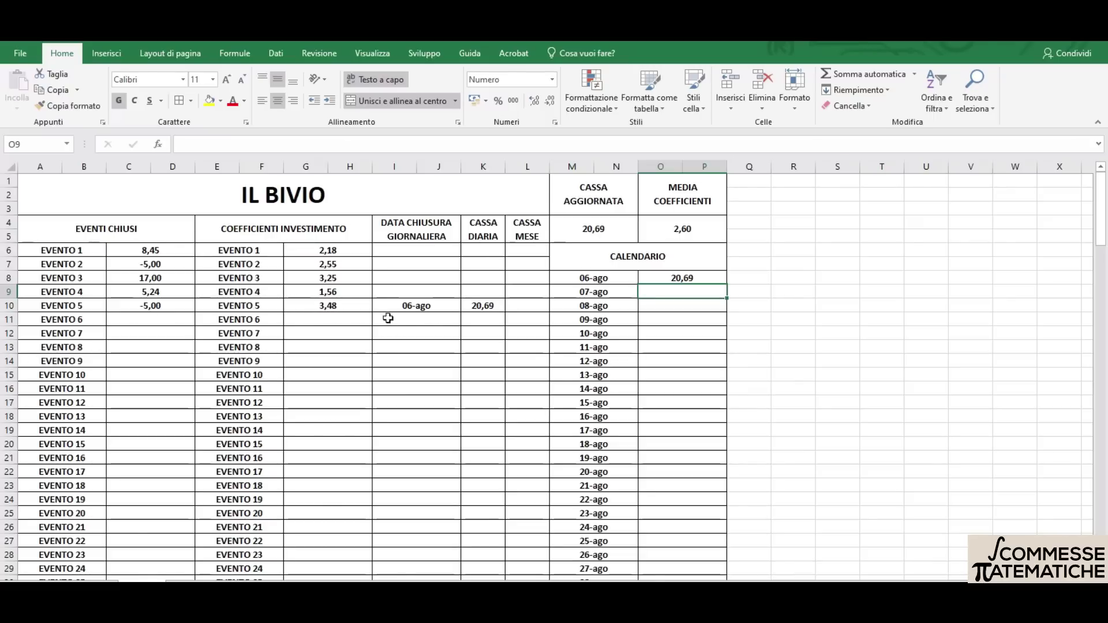
Give the 20,69 daily cash total for 06-ago a yellow fill
left_click(404, 306)
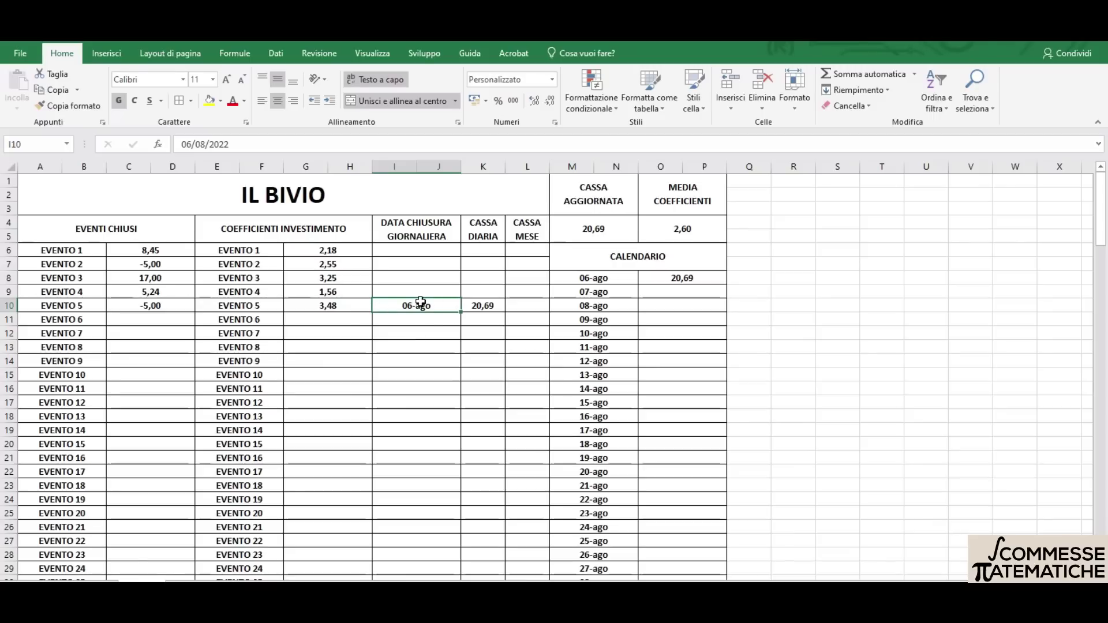
left_click(490, 306)
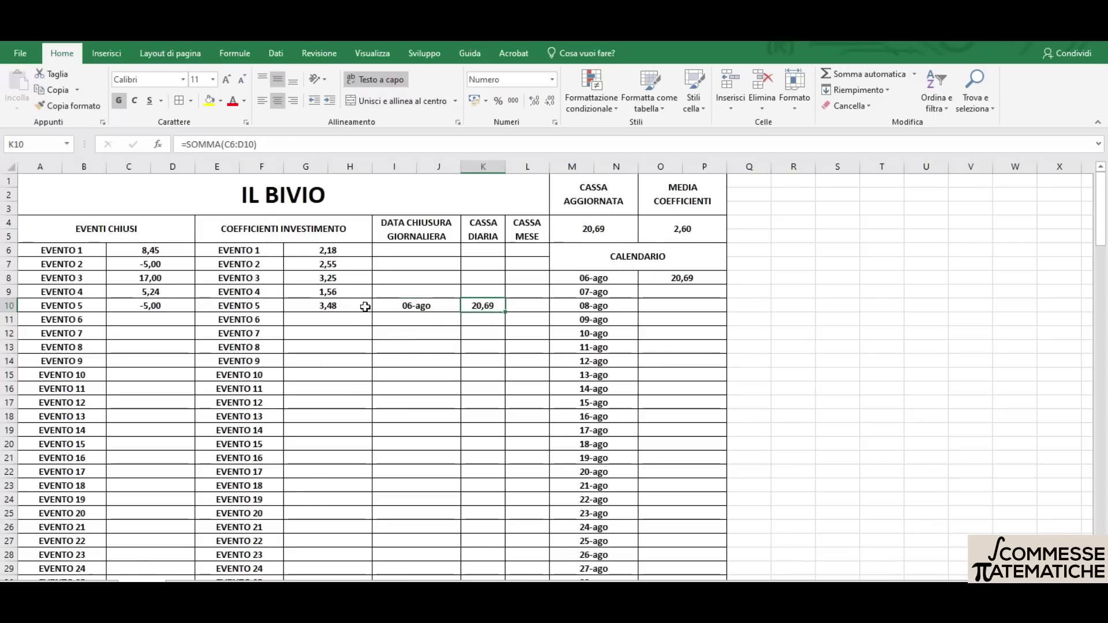
left_click(209, 101)
left_click(438, 372)
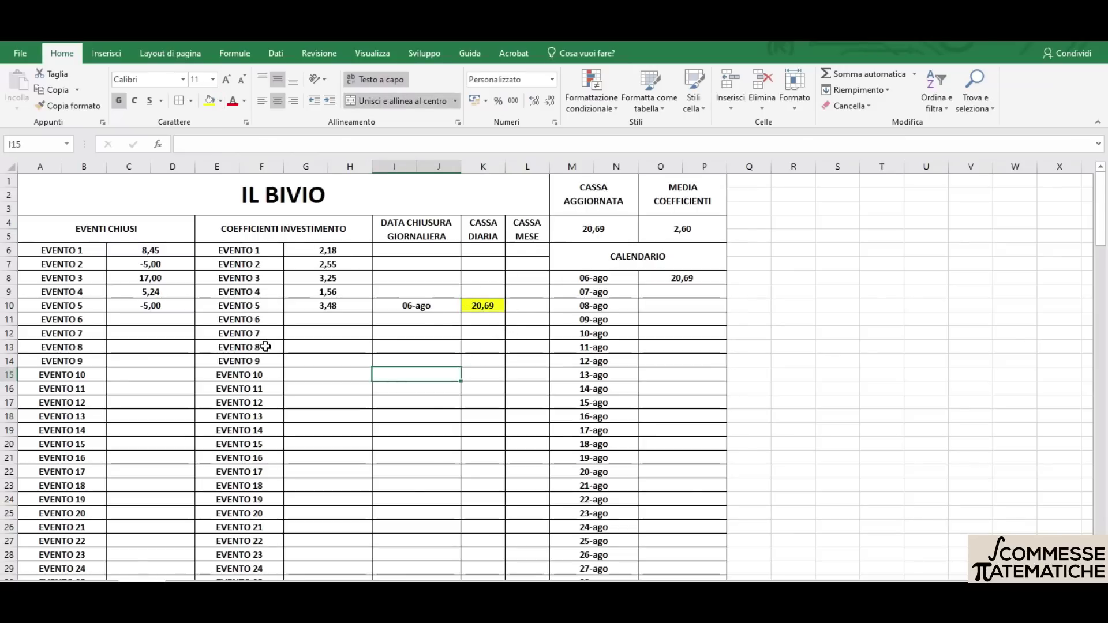
left_click(152, 319)
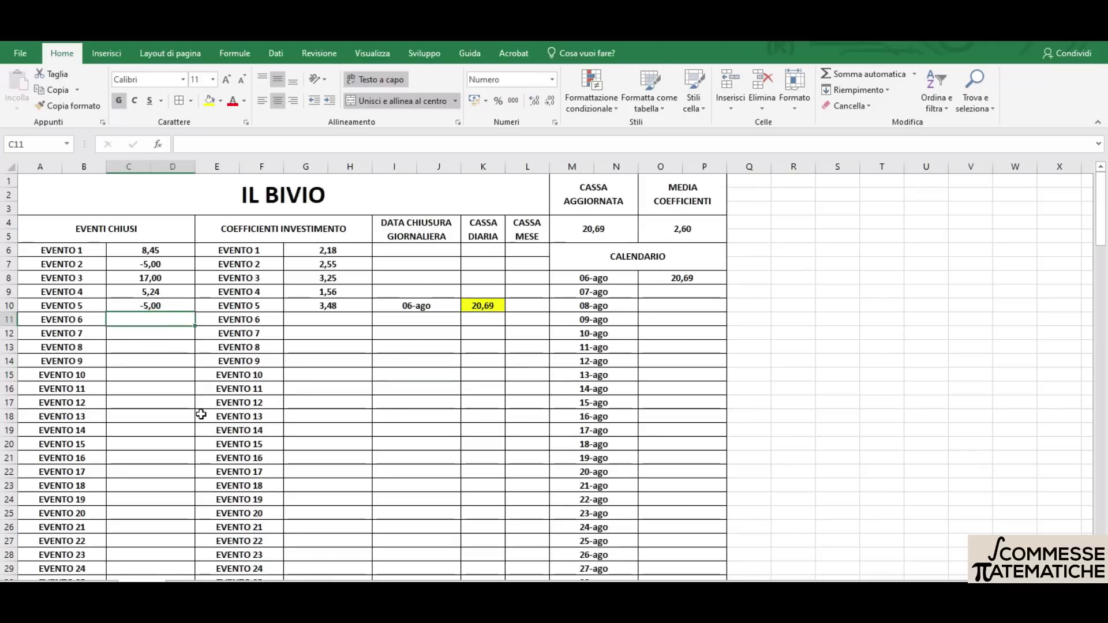
Enter results 15, -8 and 6,55 for EVENTO 6, 7 and 8
type("15")
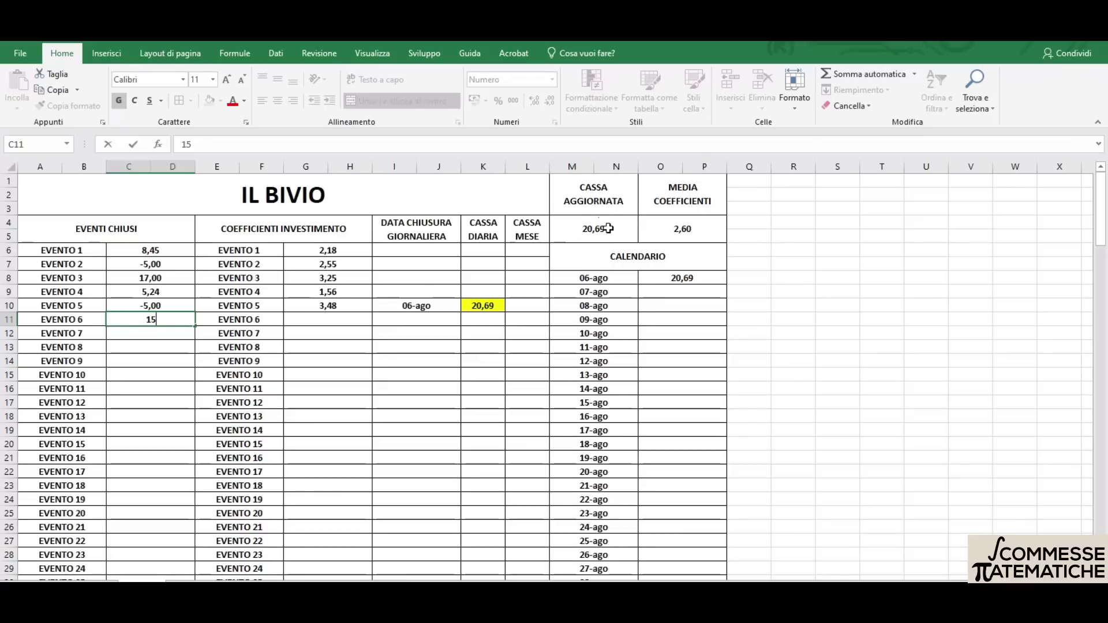
key("Return")
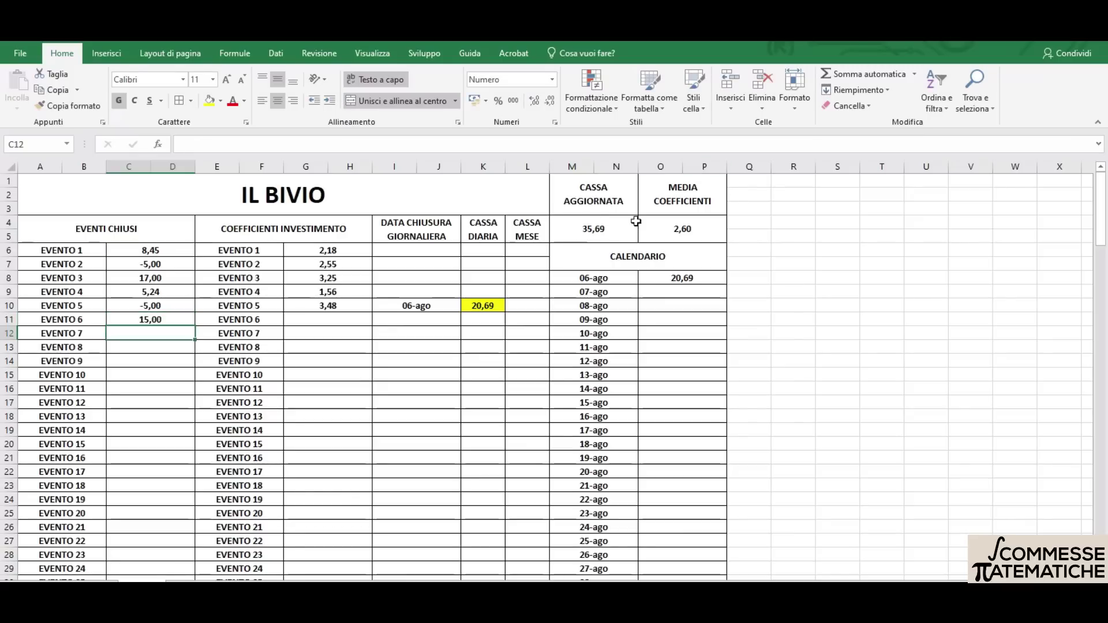
type("-8")
key("Return")
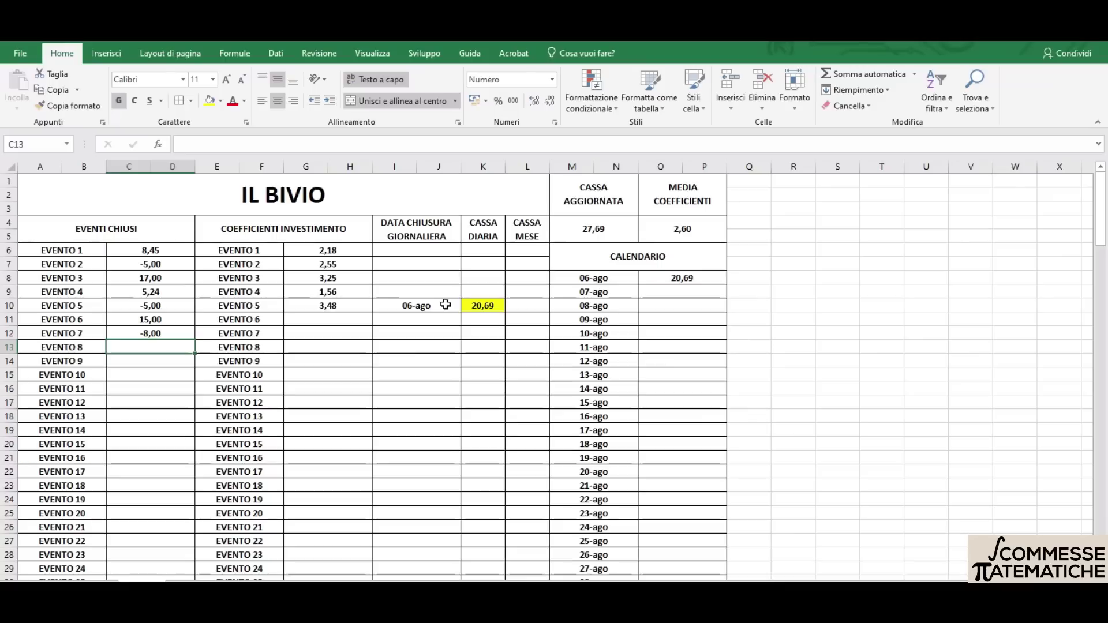
type("6")
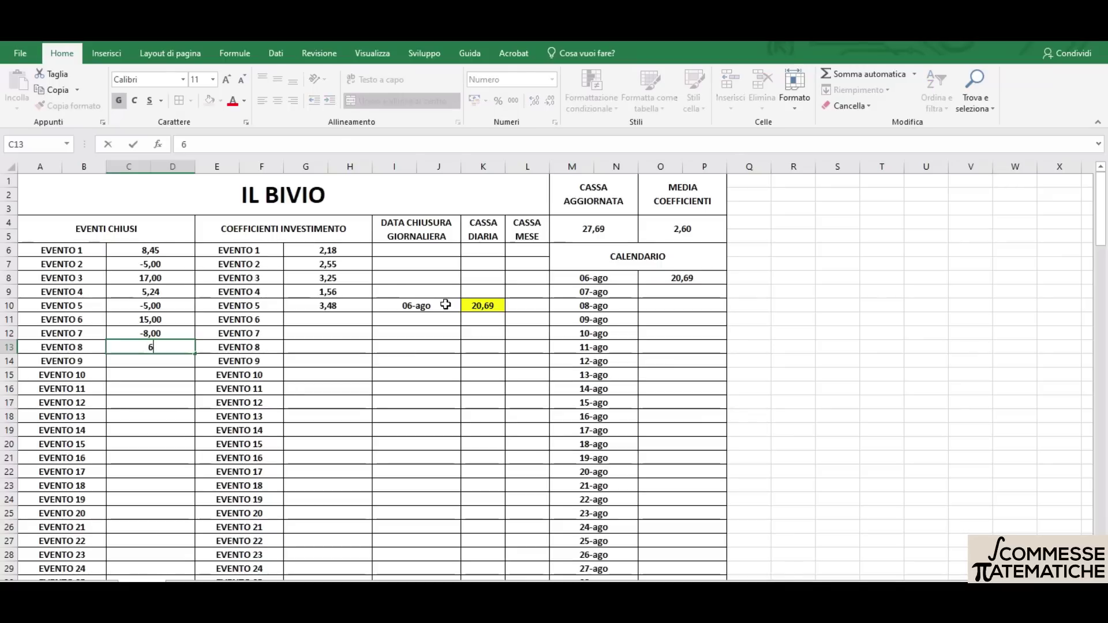
type(",55")
key("Return")
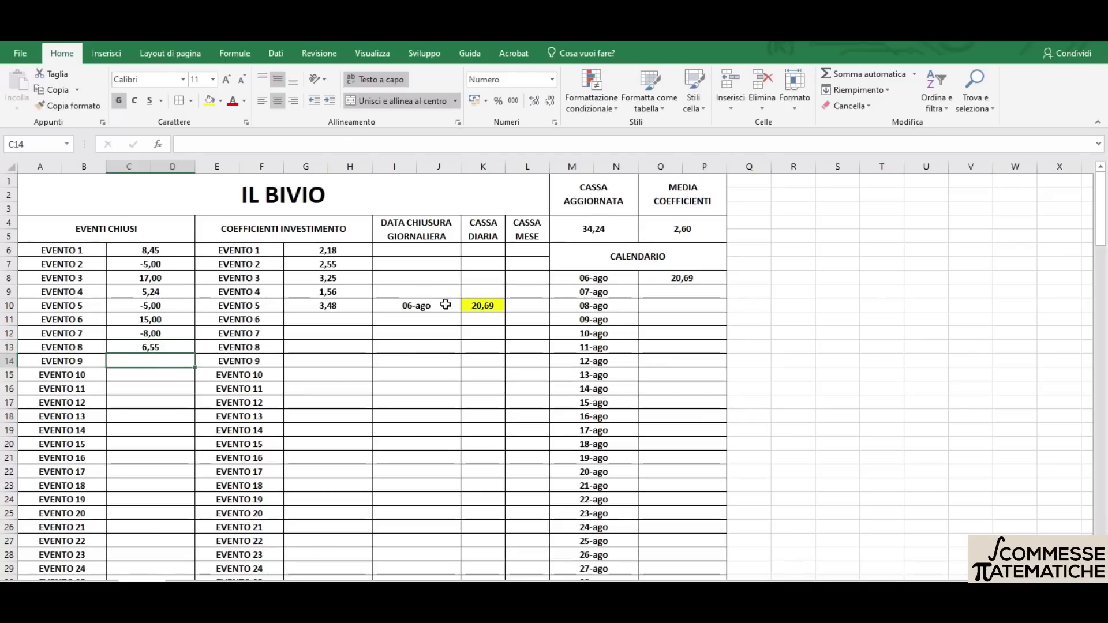
Enter coefficients 2,40, 2,85 and 2,77 for EVENTO 6, 7 and 8
left_click(317, 319)
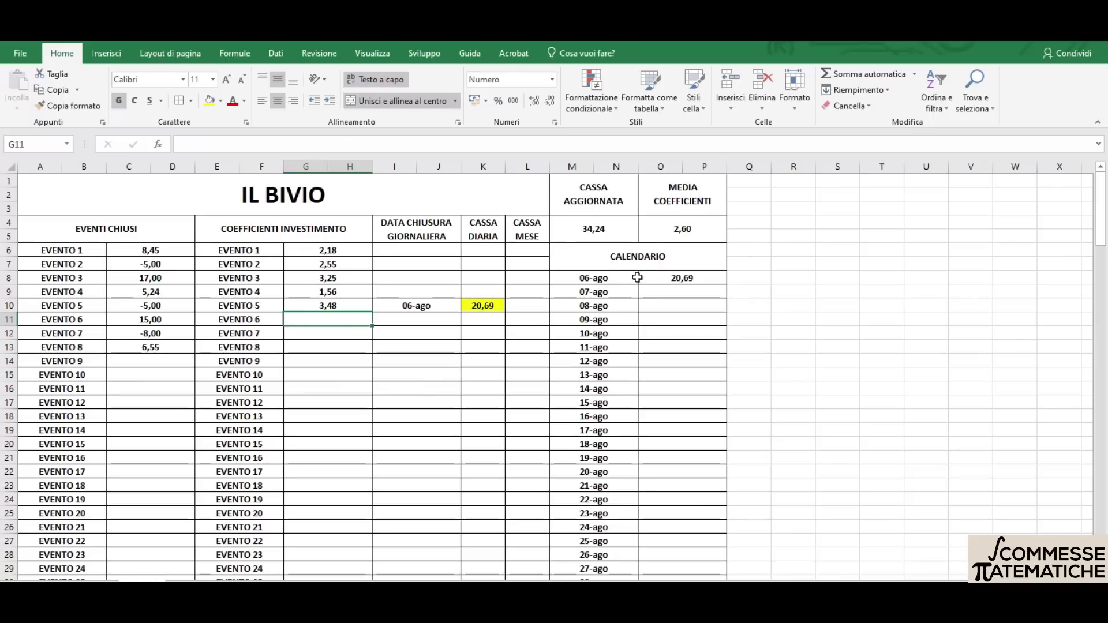
type("2,4")
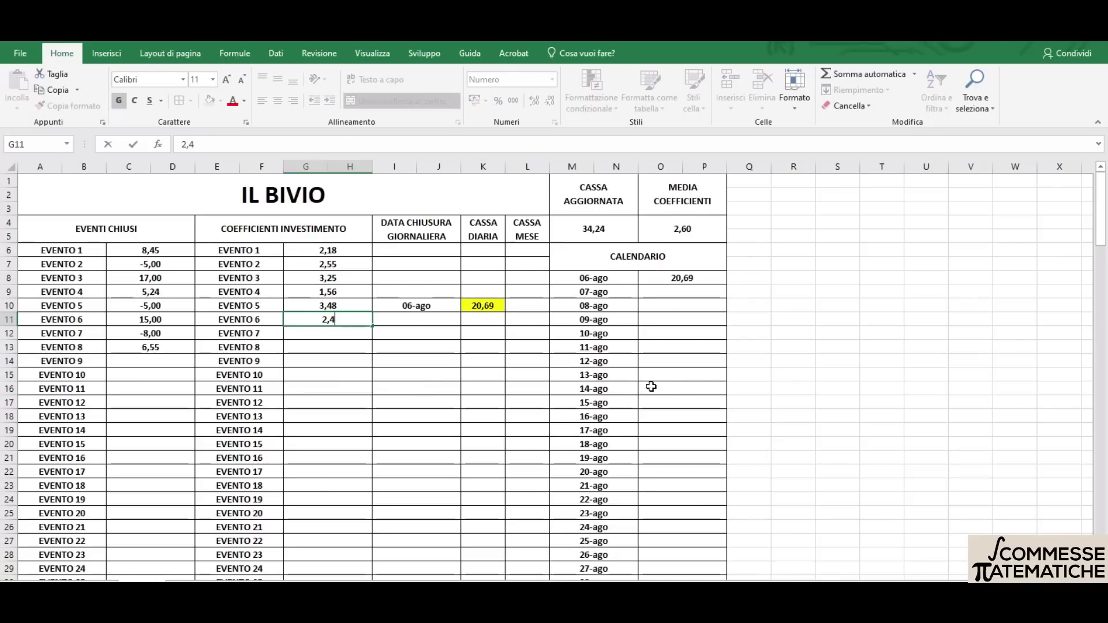
key("Return")
type("2,8")
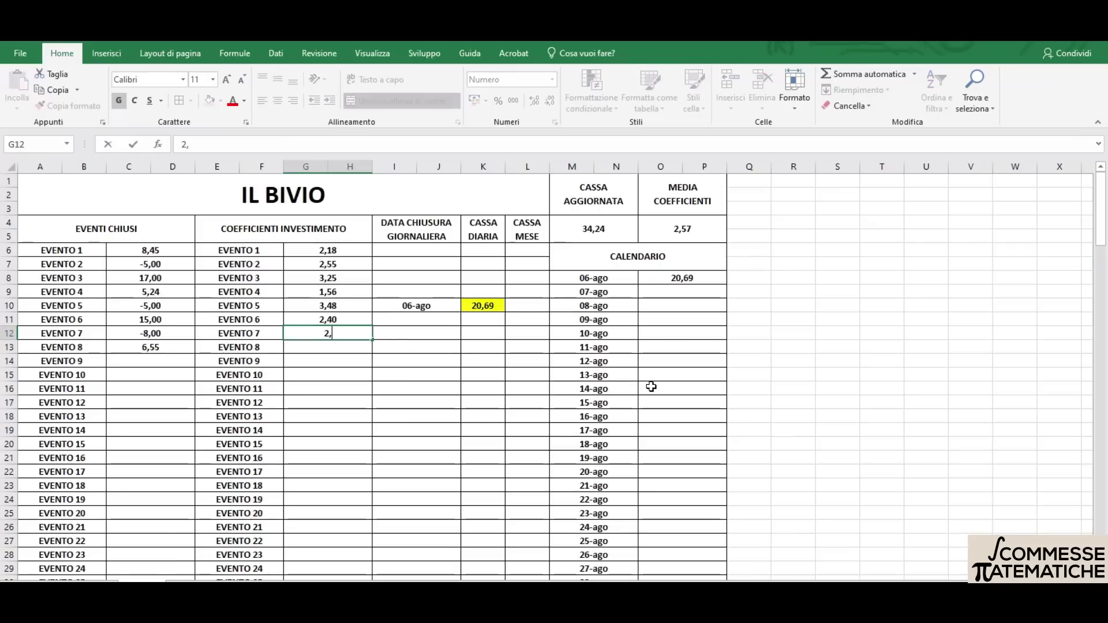
type("5")
key("Return")
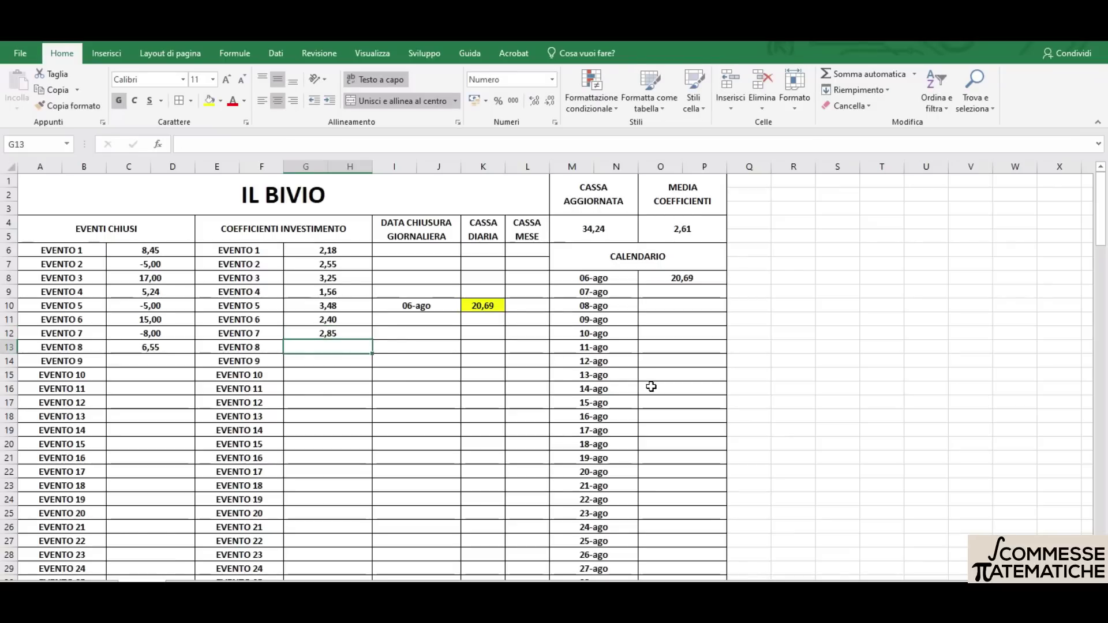
type("2,77")
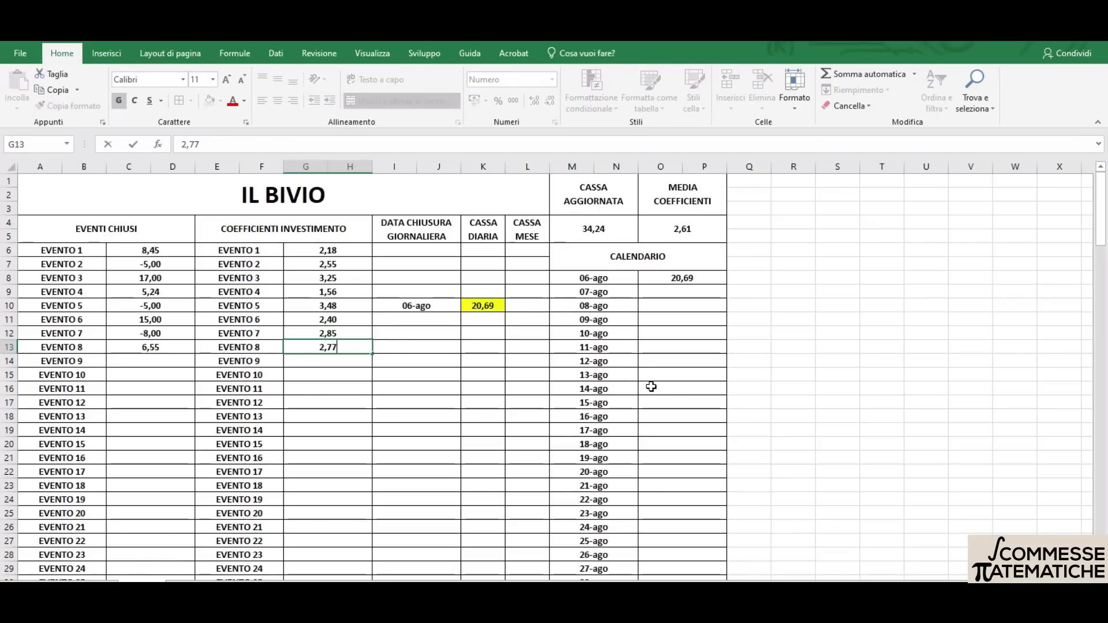
key("Return")
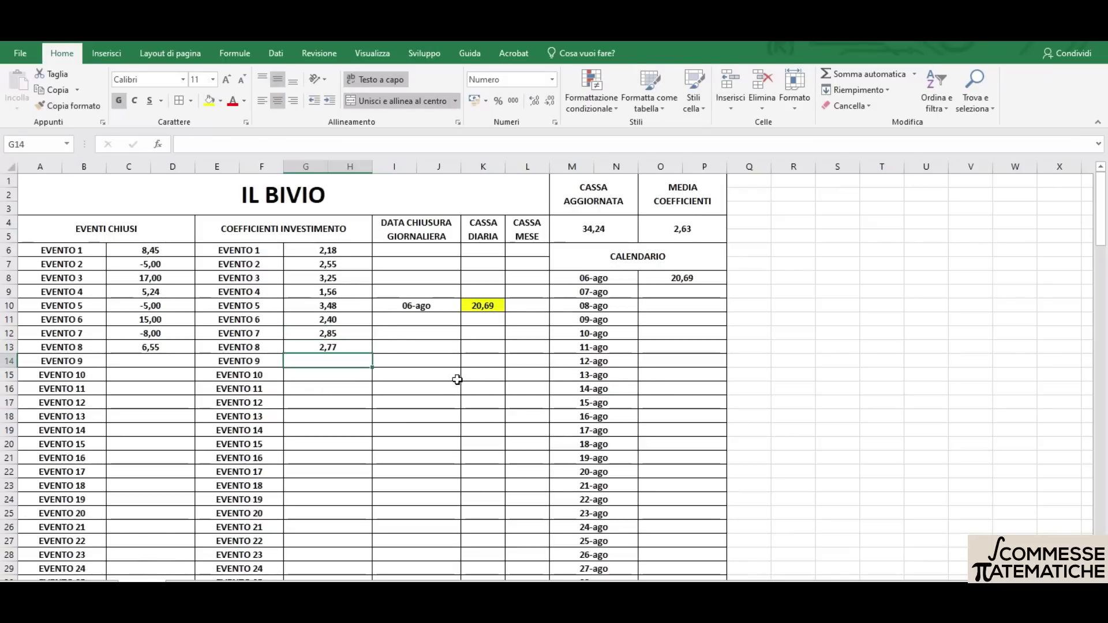
Enter 7 agosto as the closing date beside EVENTO 8
left_click(420, 350)
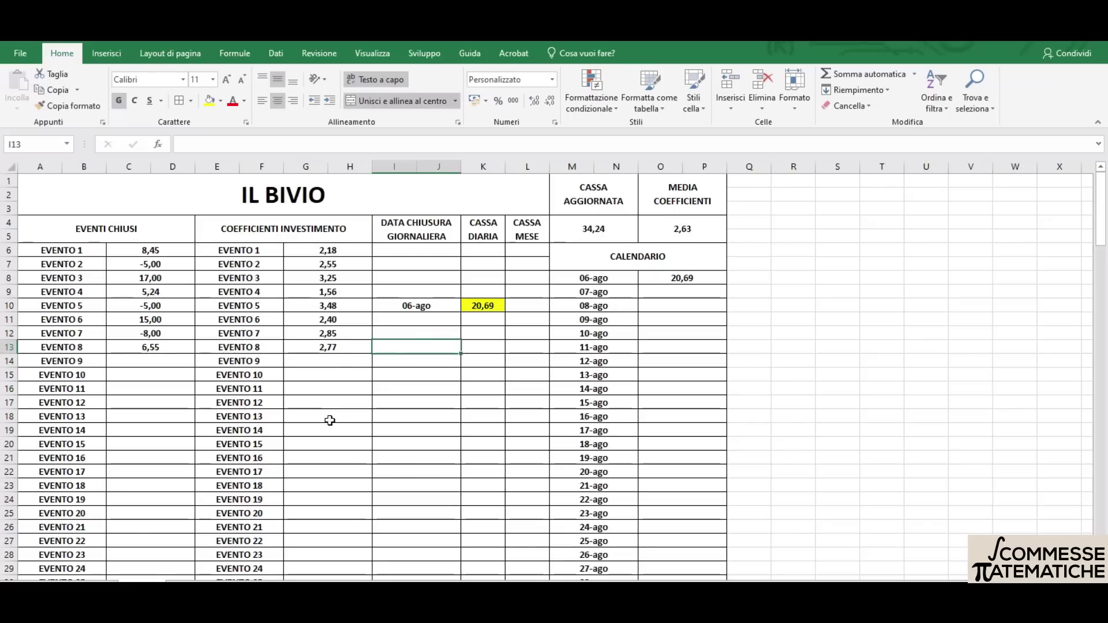
type("7")
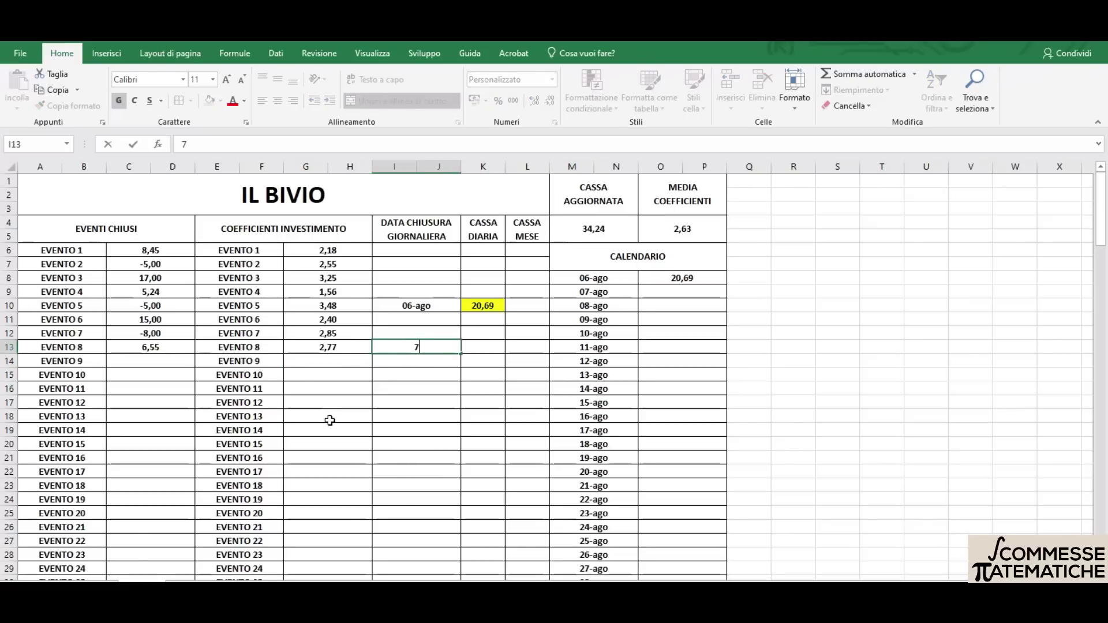
type(" agosto")
key("Return")
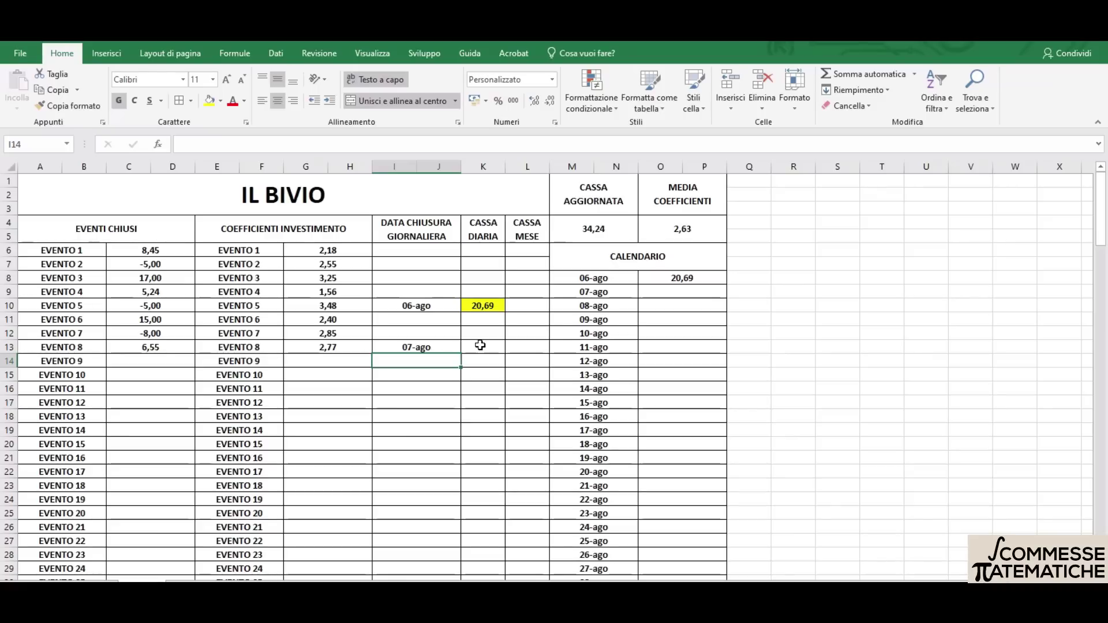
Sum EVENTO 6–8 results with =SOMMA(C11:D13) for a 13,55 daily total, filled yellow
left_click(481, 345)
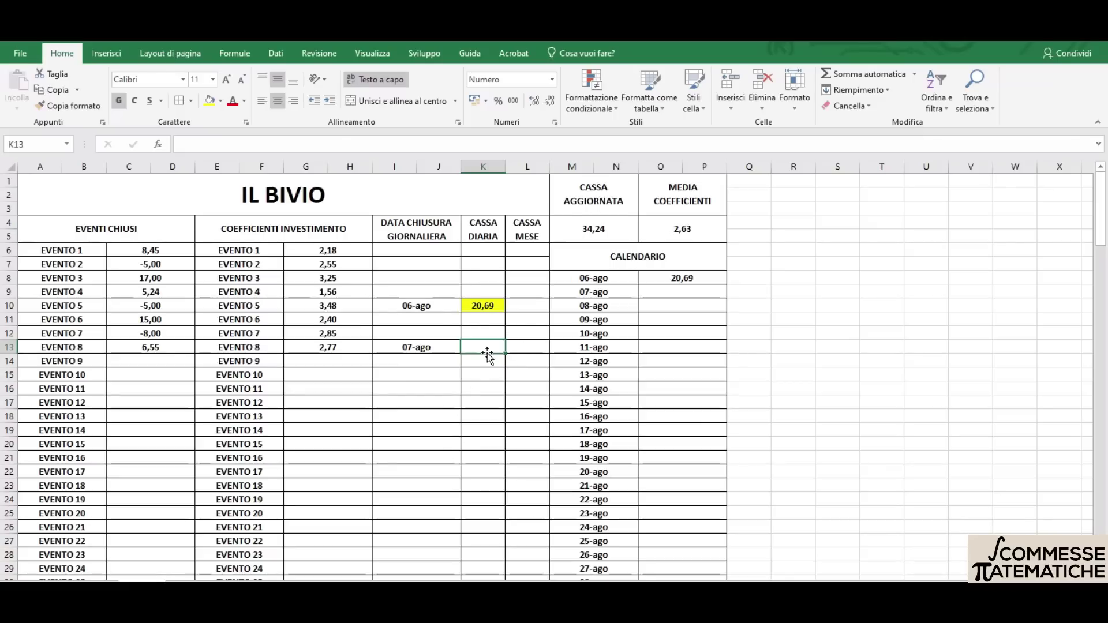
type("=som")
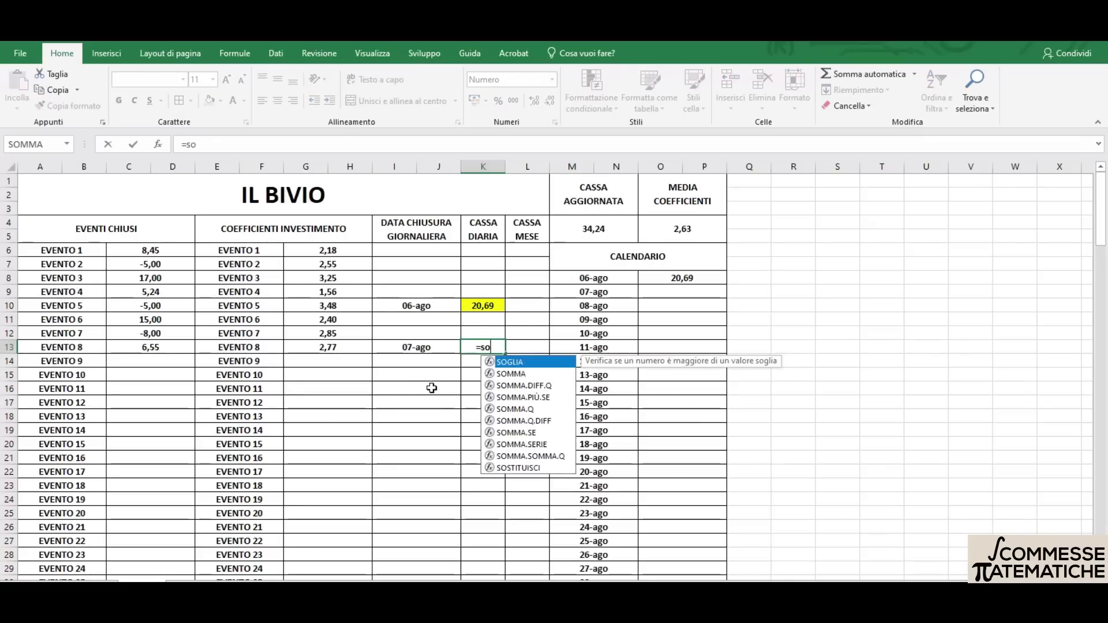
type("ma")
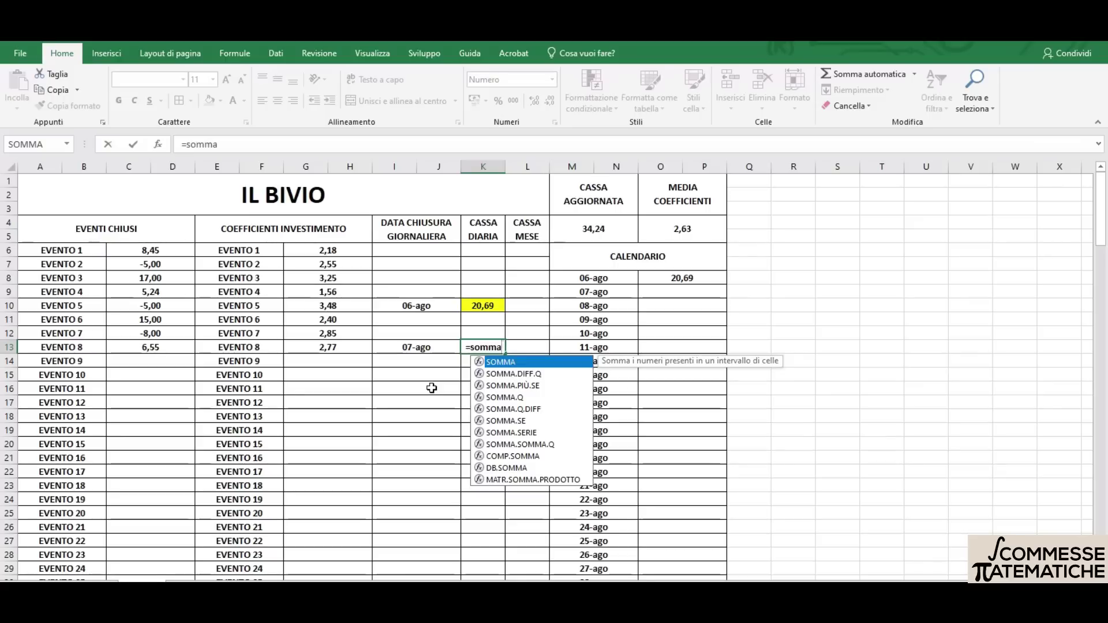
type("(")
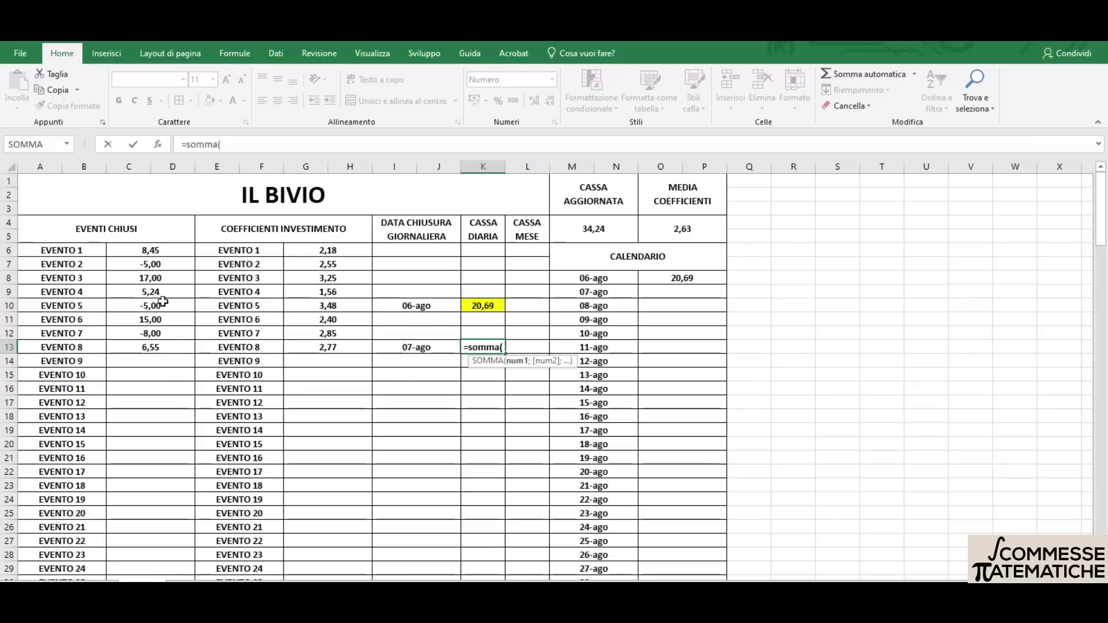
left_click_drag(145, 316, 150, 347)
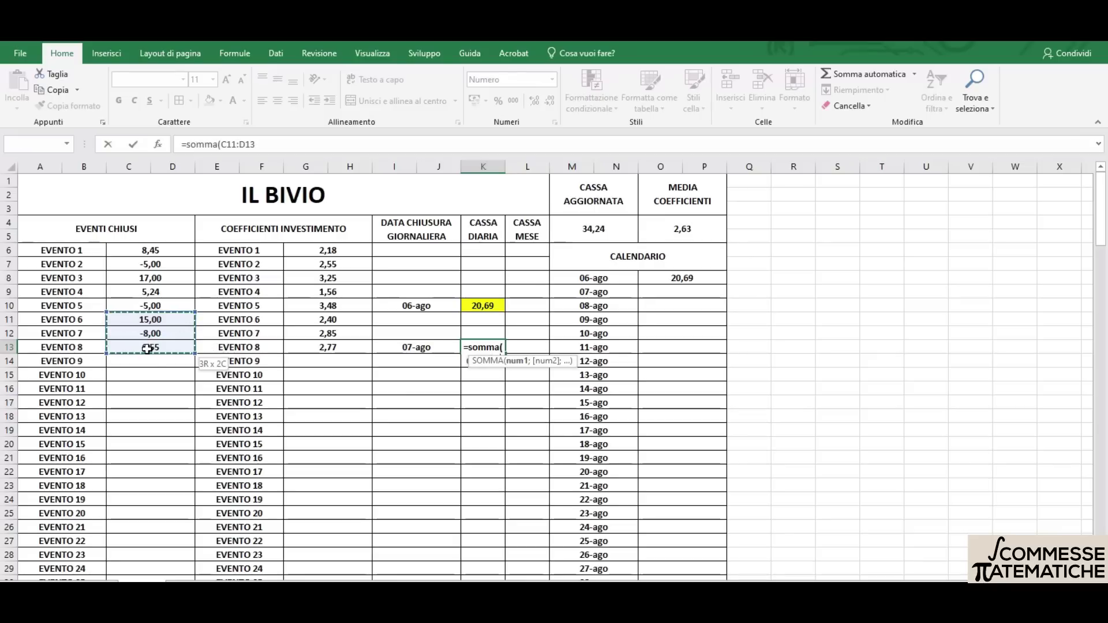
key("Return")
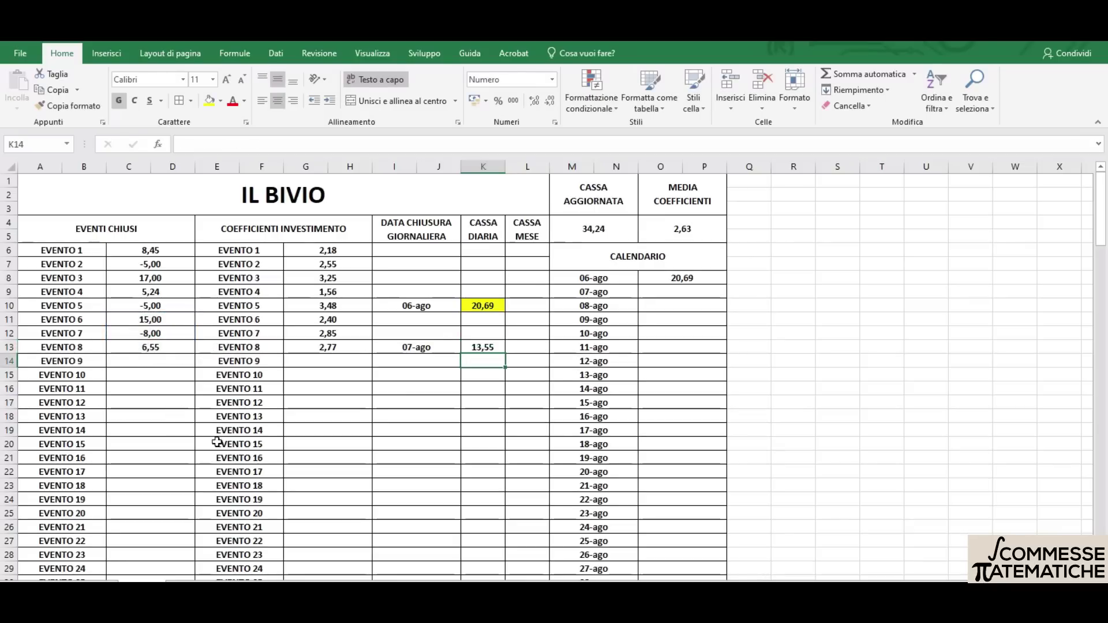
left_click(486, 347)
left_click(210, 99)
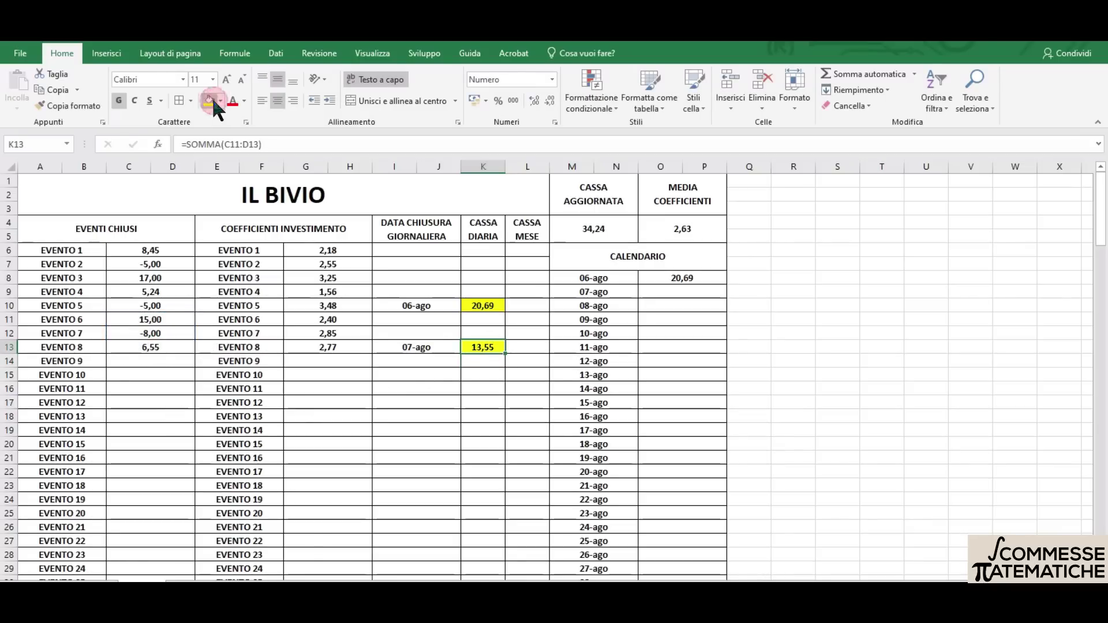
Enter CALENDARIO amounts 13,55, -10, 18,55 and 18,99 for 07-ago through 10-ago
left_click(681, 291)
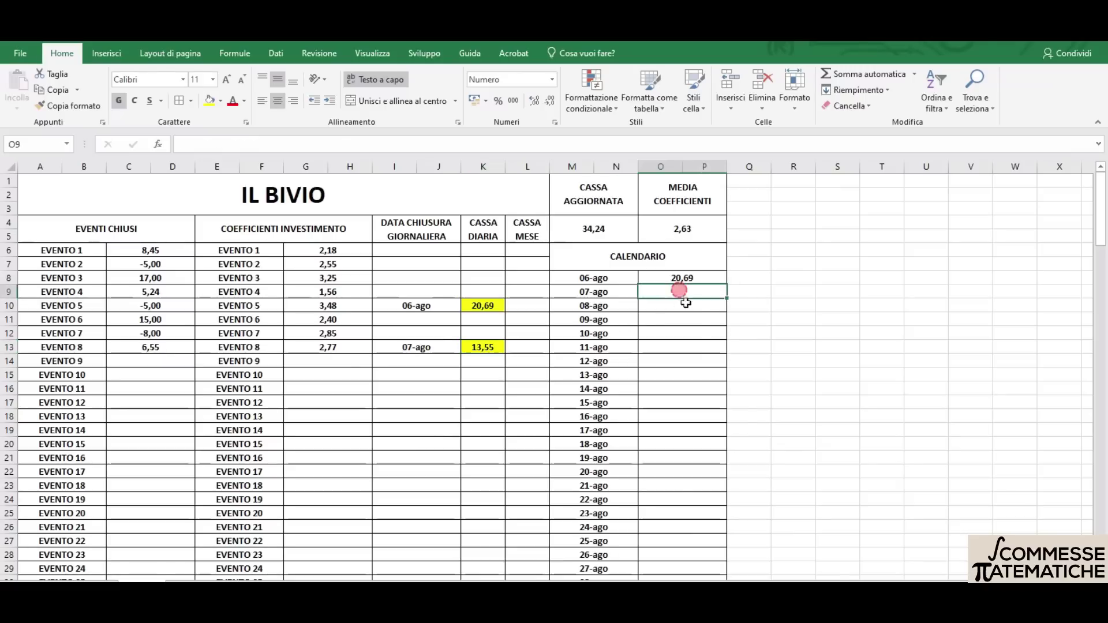
type("13,55")
key("Return")
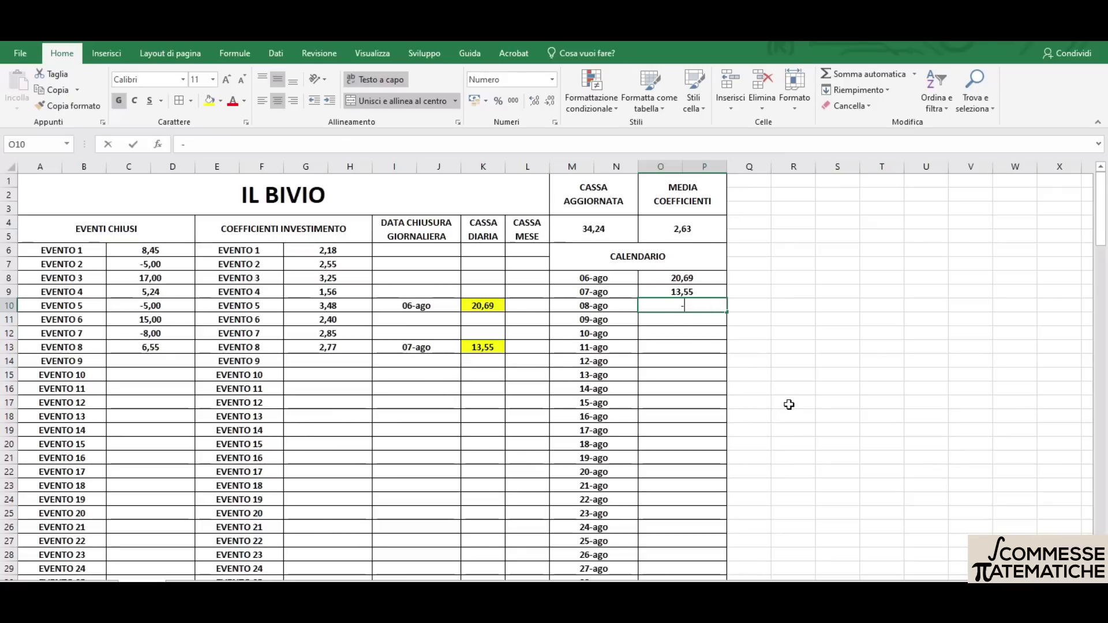
type("-10")
key("Return")
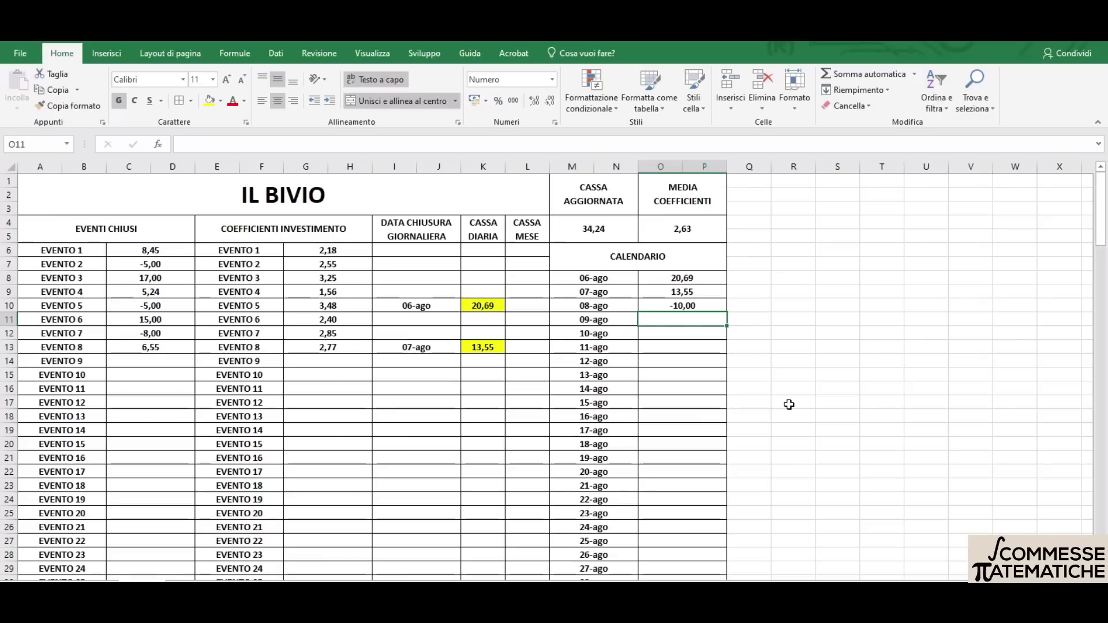
type("18,55")
key("Return")
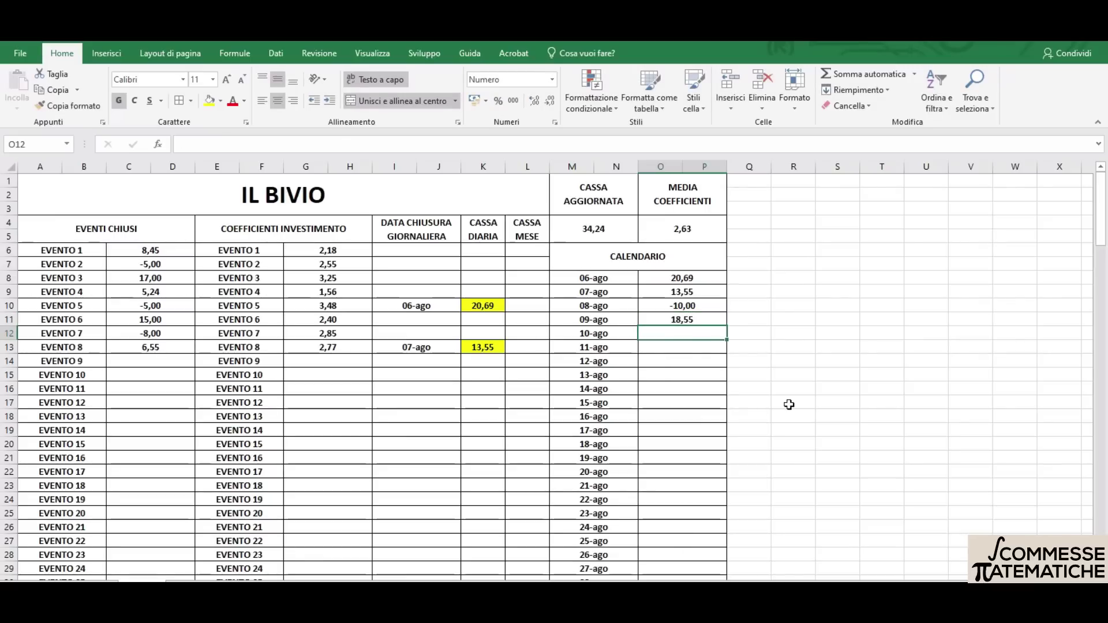
type("18,")
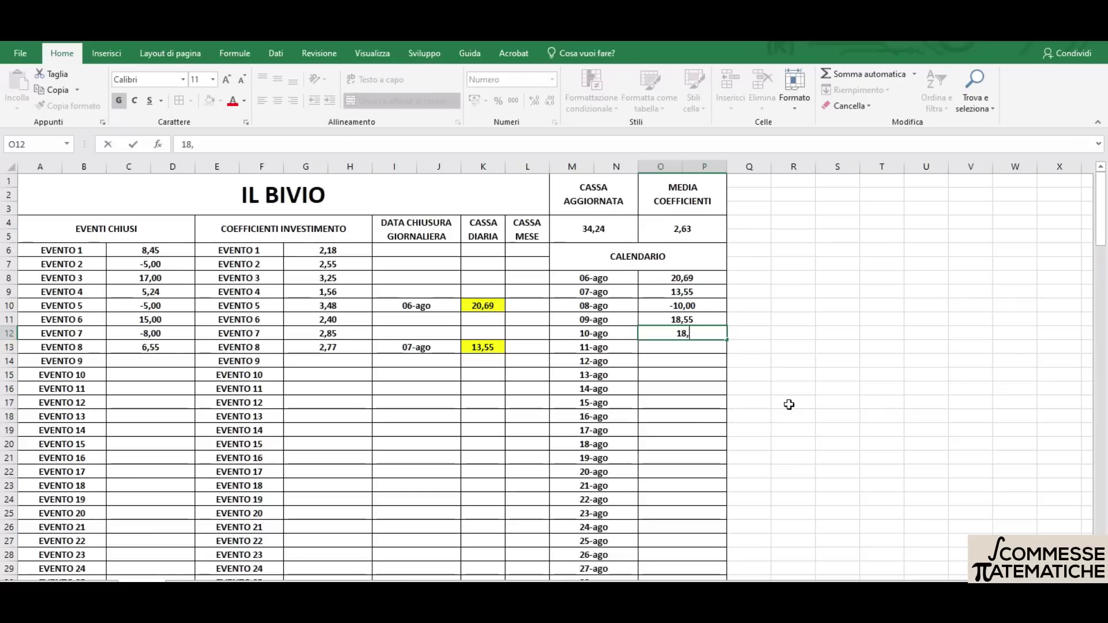
type("99")
key("Return")
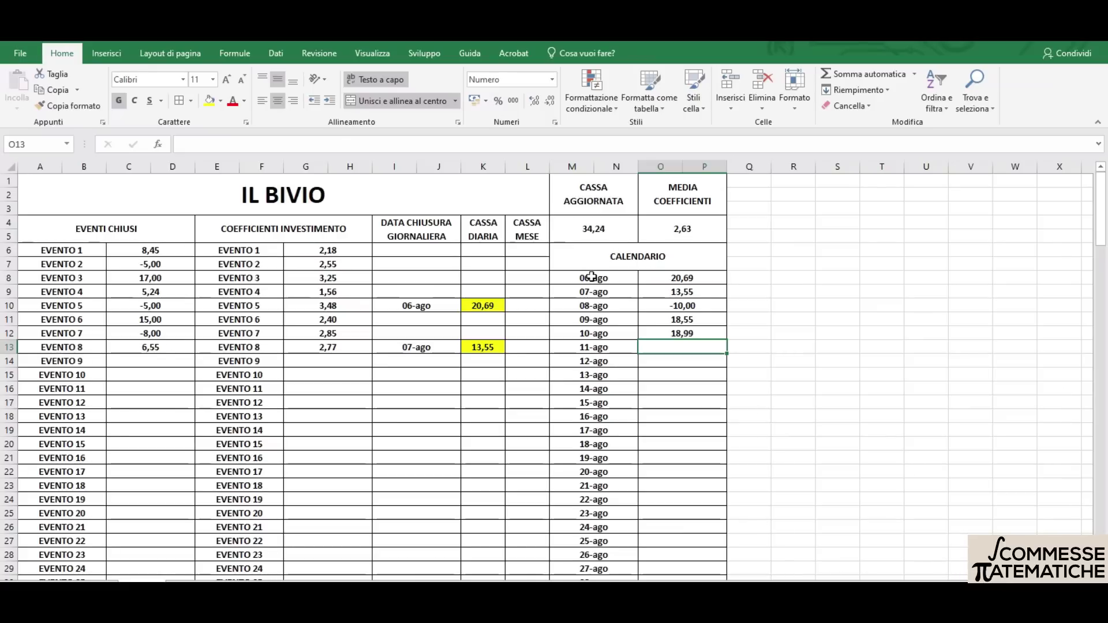
Scroll the calendar down and back, select empty cell Q8, and show the Inserisci tab
scroll(586, 279, "down", 5)
scroll(588, 289, "down", 9)
scroll(587, 297, "down", 4)
scroll(589, 305, "up", 5)
scroll(588, 305, "up", 3)
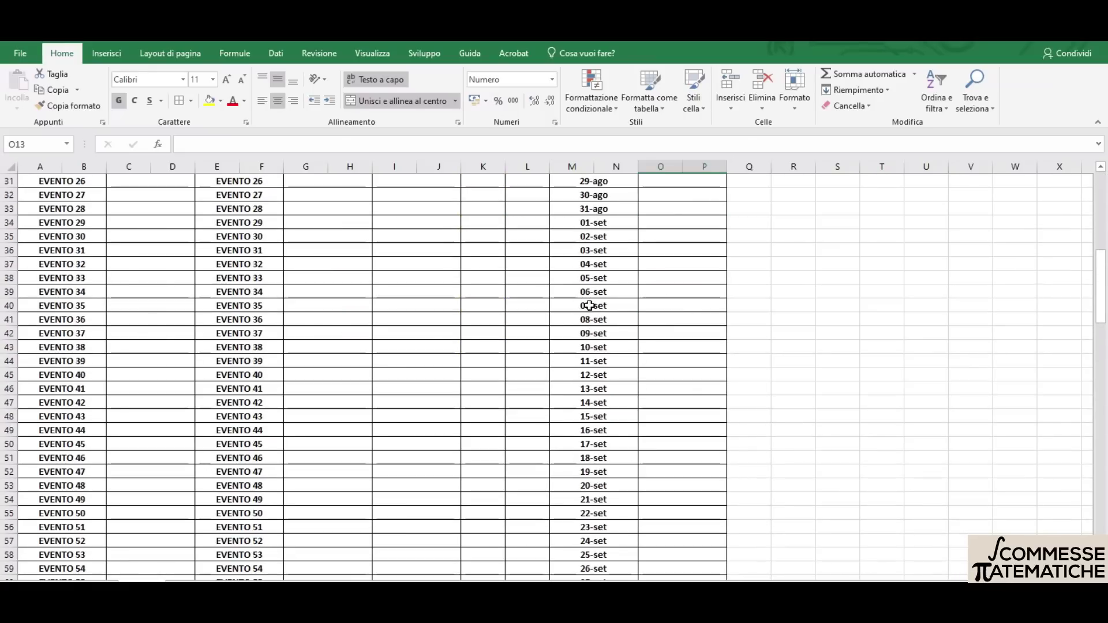
scroll(866, 347, "up", 10)
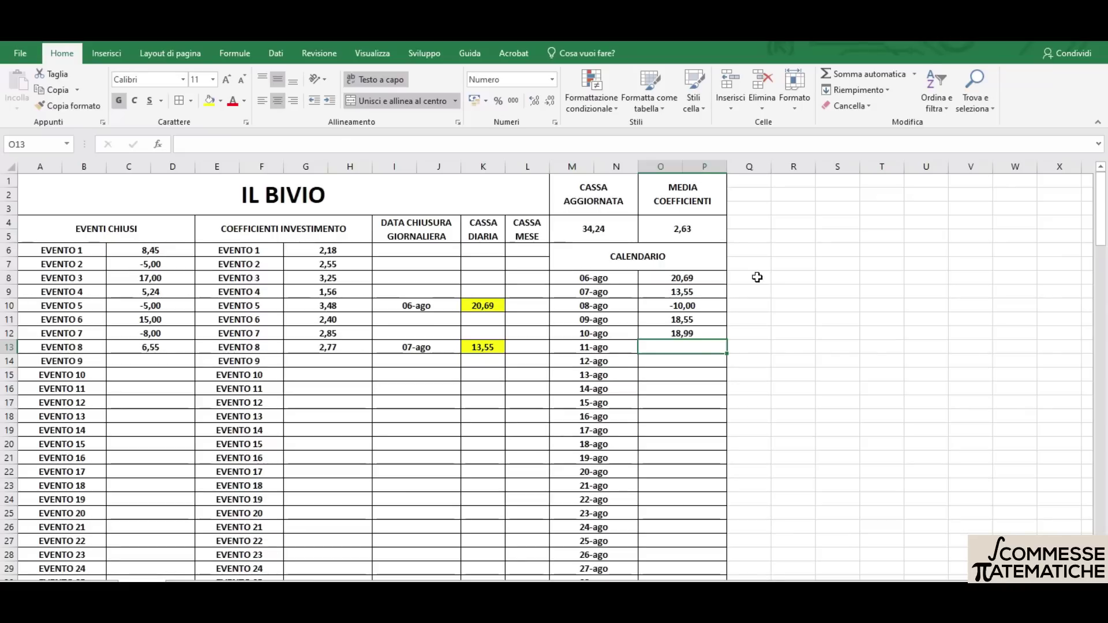
left_click(757, 277)
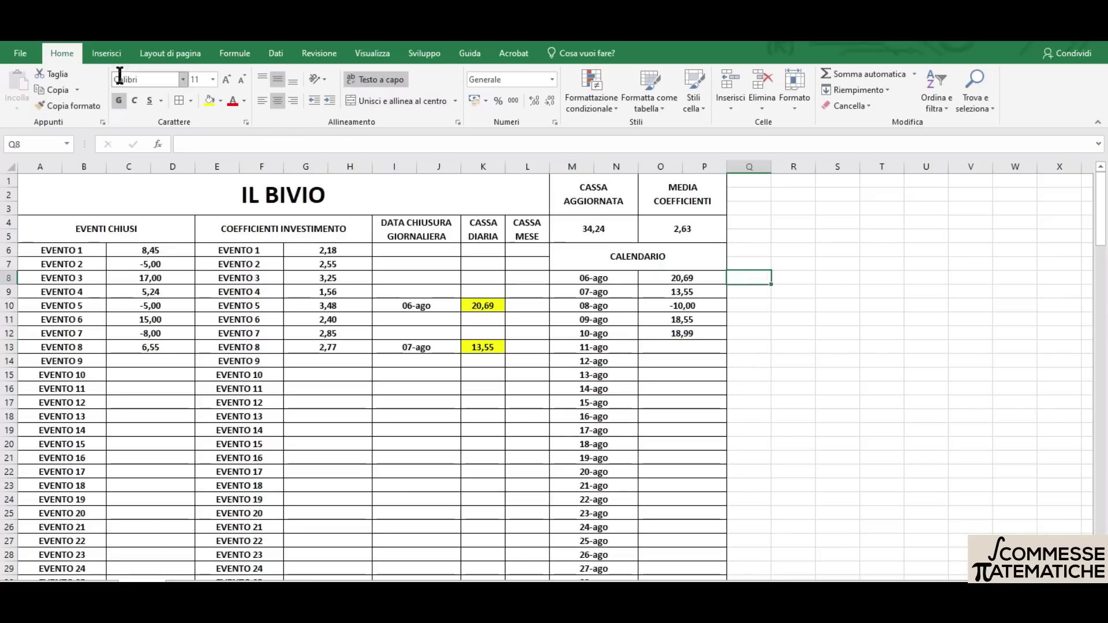
left_click(106, 54)
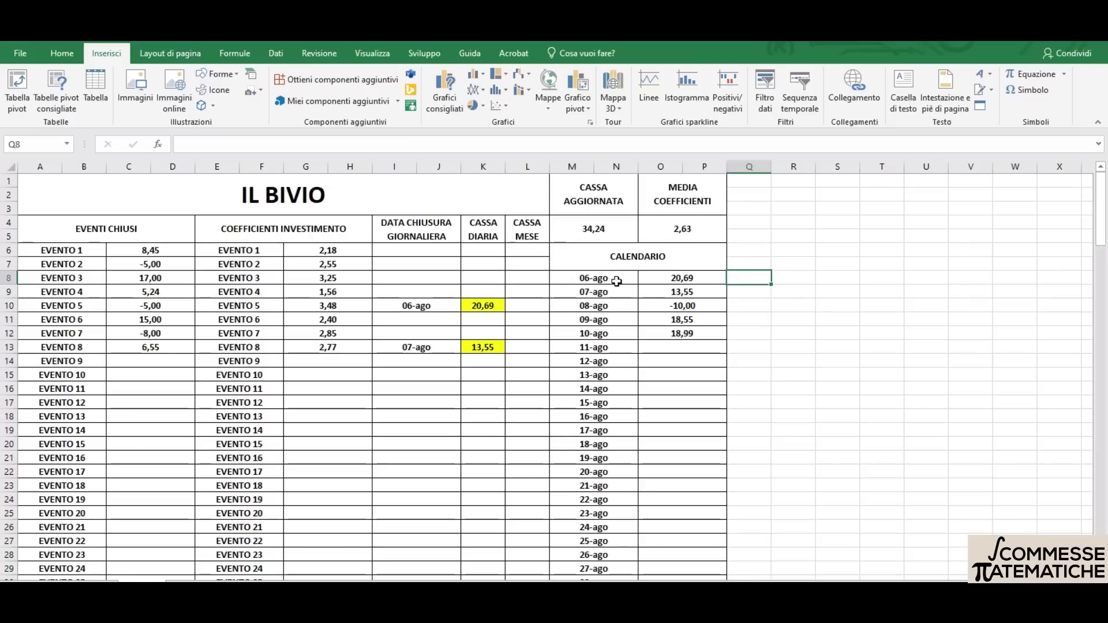
Select the August cash values O8:P33 and bring up Grafici consigliati
left_click(681, 279)
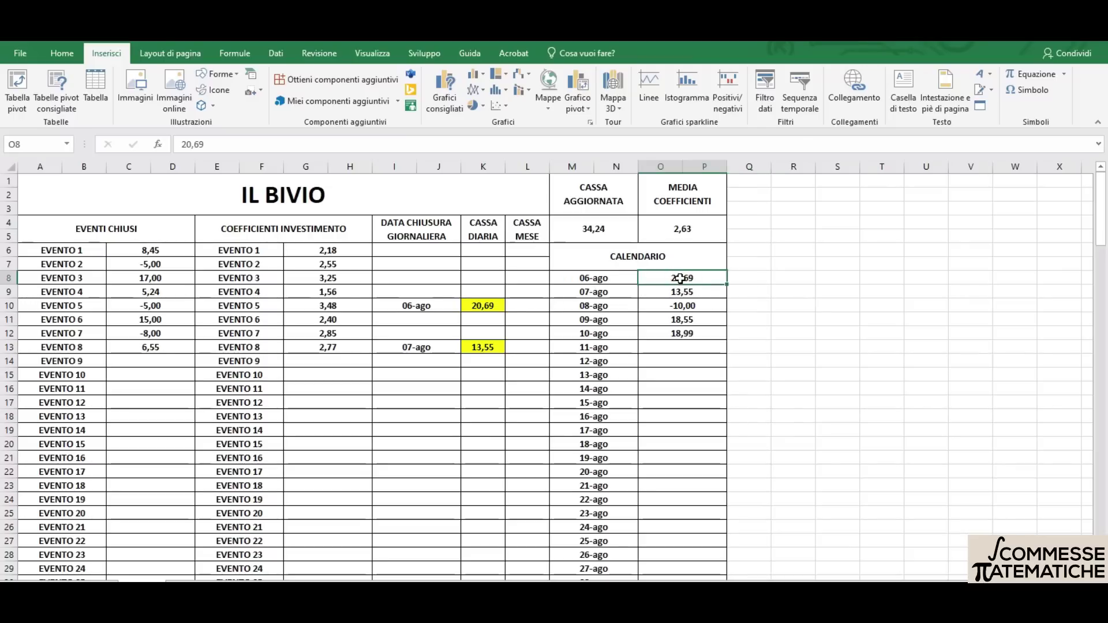
mouse_move(680, 278)
left_mouse_down()
mouse_move(691, 561)
mouse_move(690, 549)
left_mouse_up()
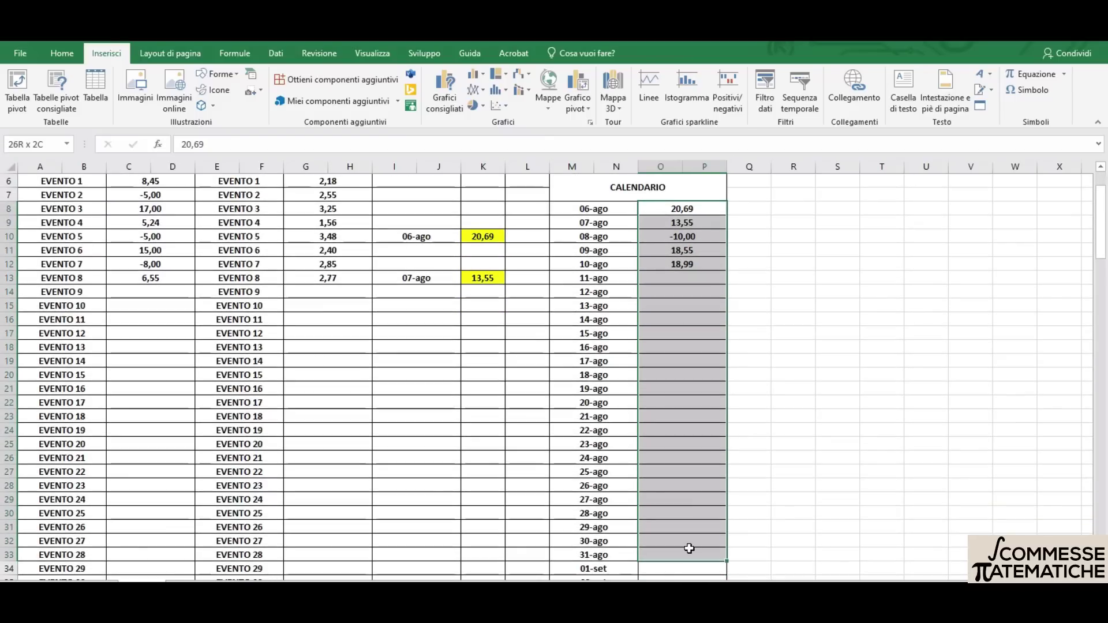
left_click_drag(689, 549, 687, 545)
left_click(444, 104)
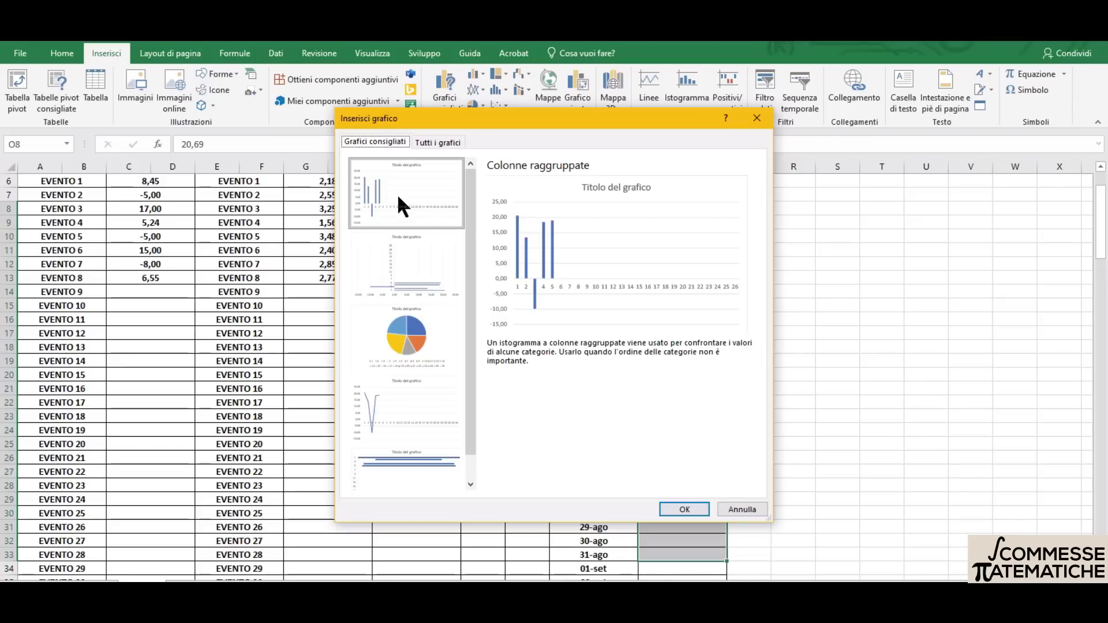
Insert the suggested clustered column chart and place it beside the calendar in columns Q–W
left_click(685, 510)
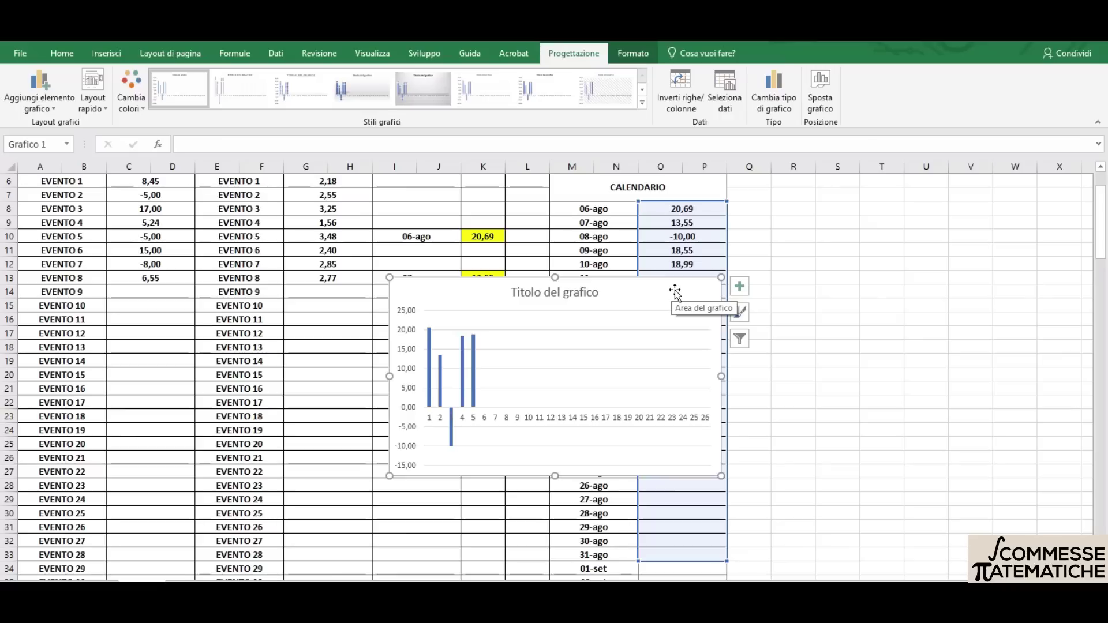
left_click_drag(674, 291, 1022, 203)
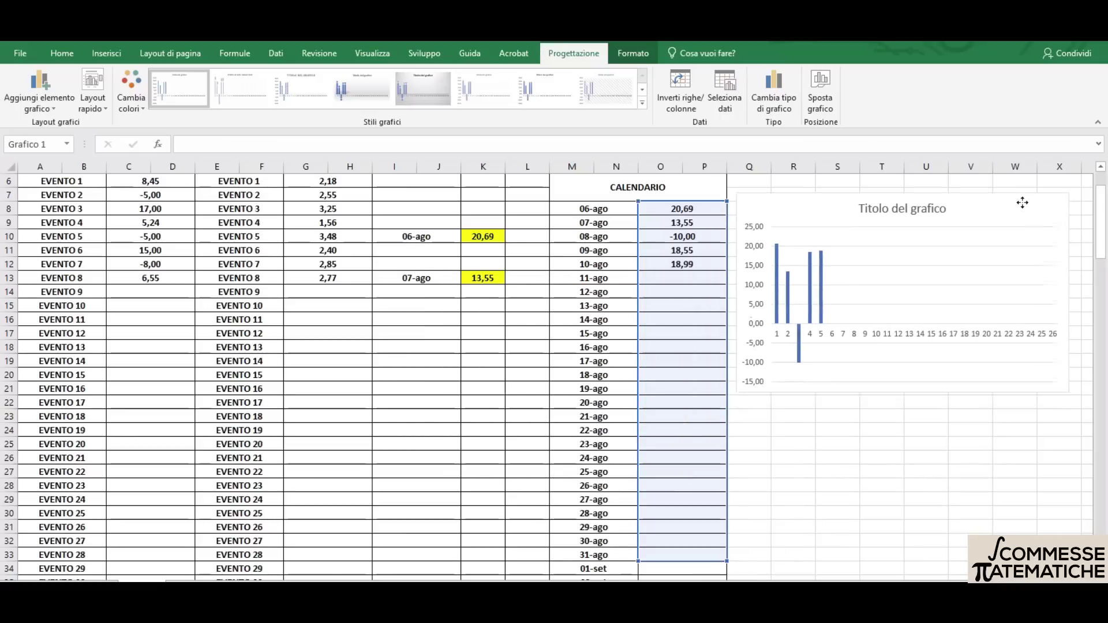
left_click_drag(1022, 202, 1023, 215)
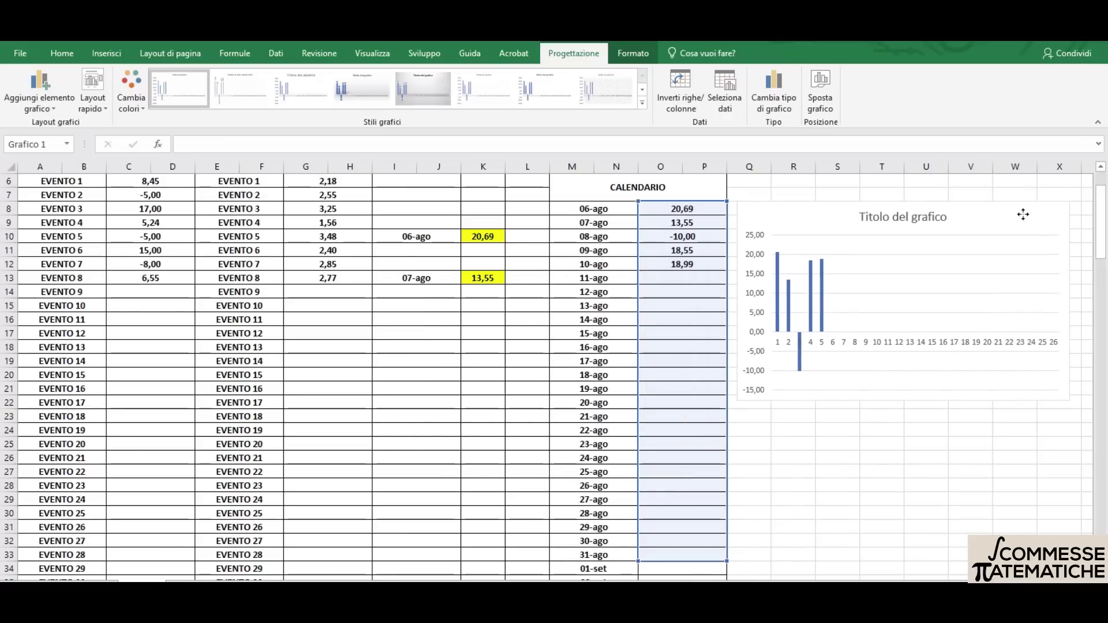
left_click_drag(935, 221, 935, 221)
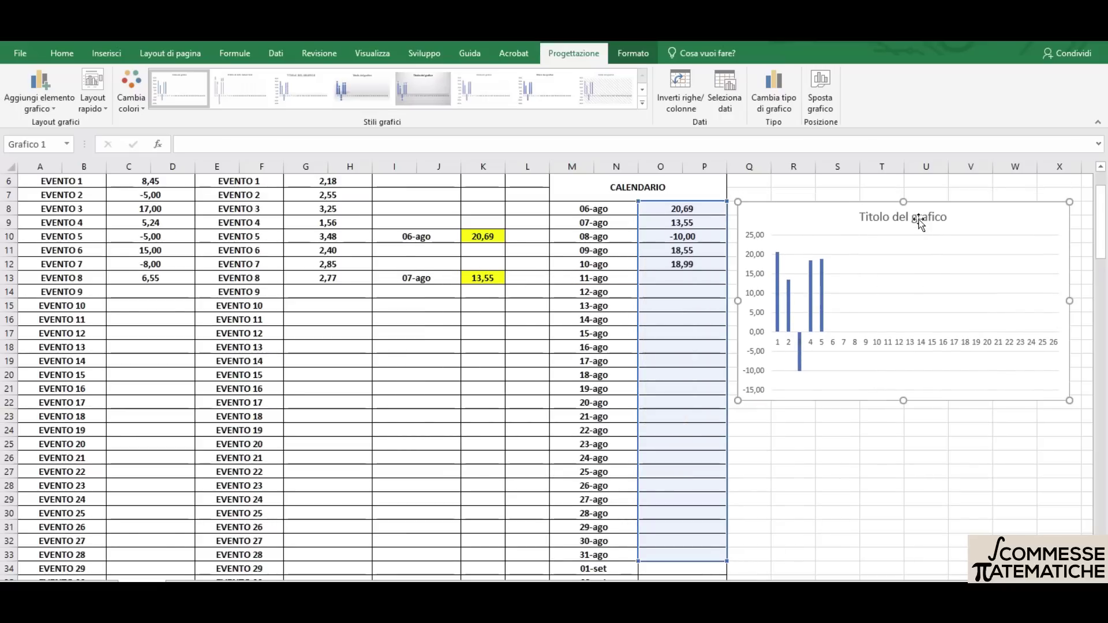
Replace the chart title 'Titolo del grafico' with 'AGOSTO 2022'
left_click(892, 221)
double_click(924, 220)
left_click_drag(925, 220, 857, 219)
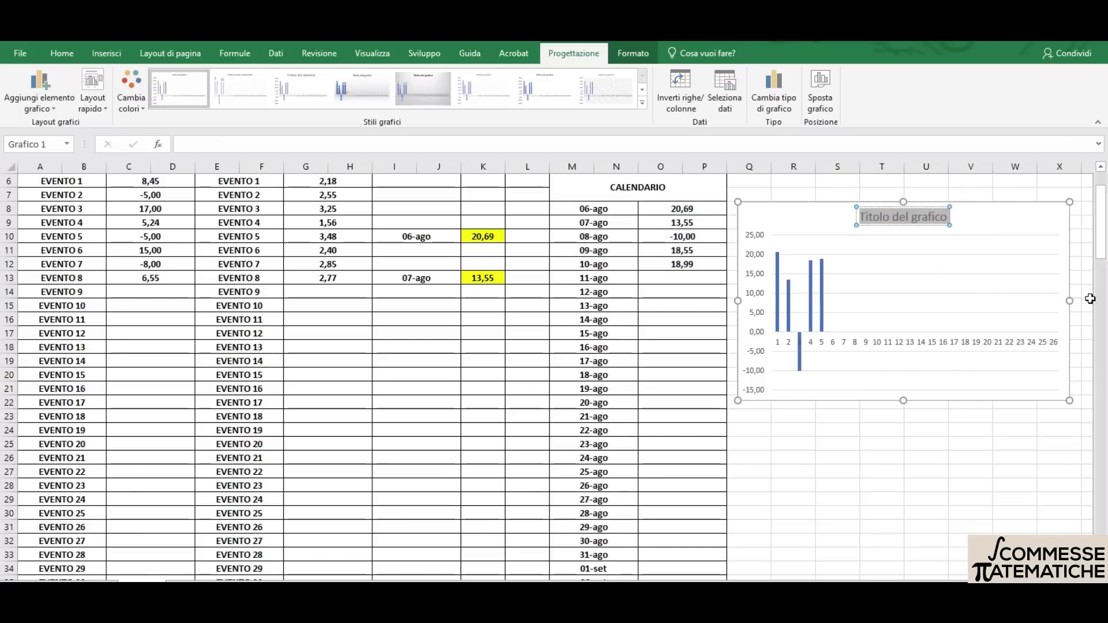
key("Delete")
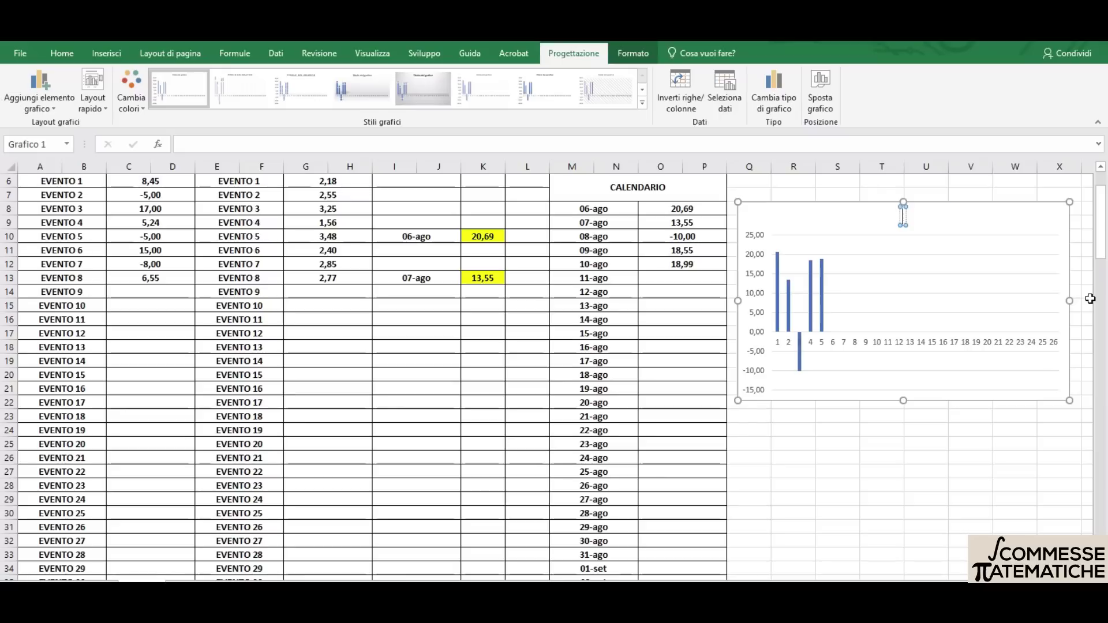
type("AGOSTO")
type(" 2022")
left_click(800, 215)
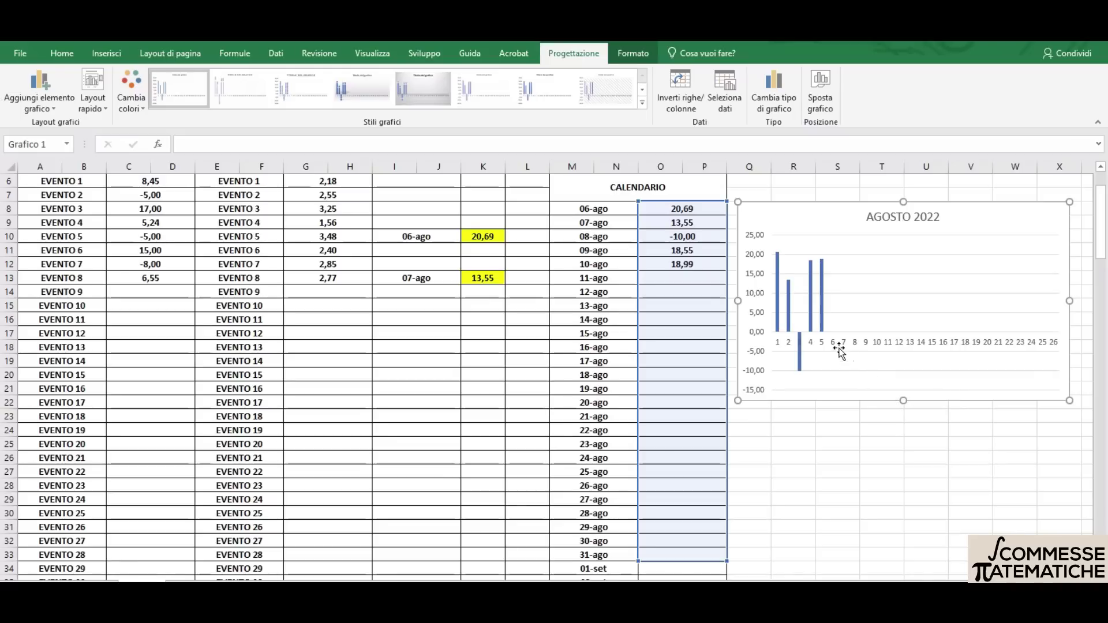
Look through the chart's context menus, cancel the chart type change, and delete the AGOSTO 2022 chart
right_click(865, 269)
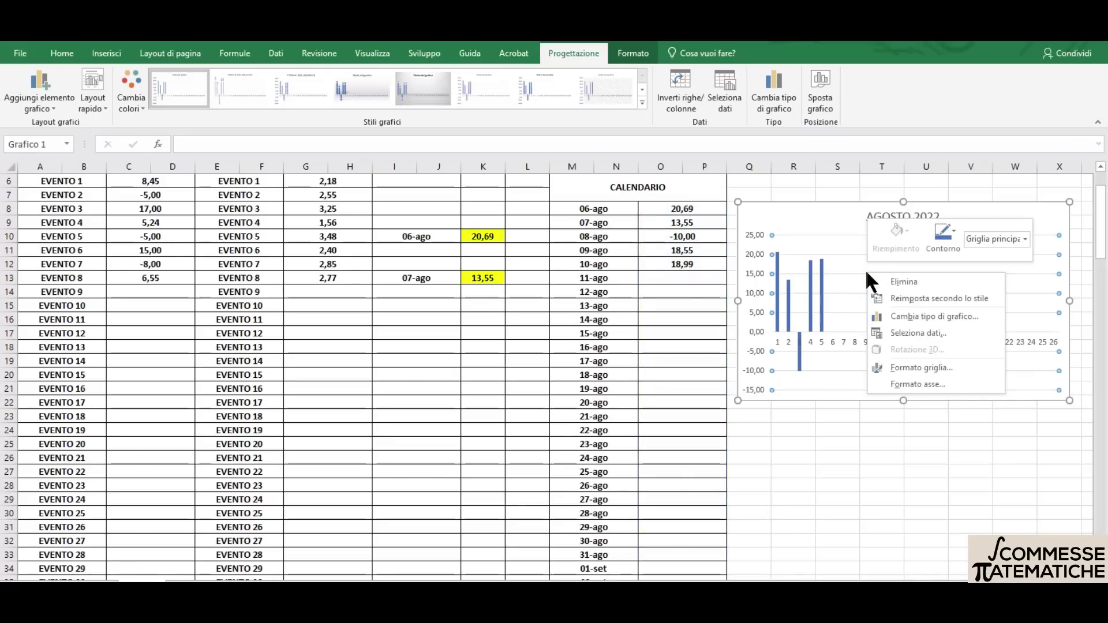
left_click(922, 316)
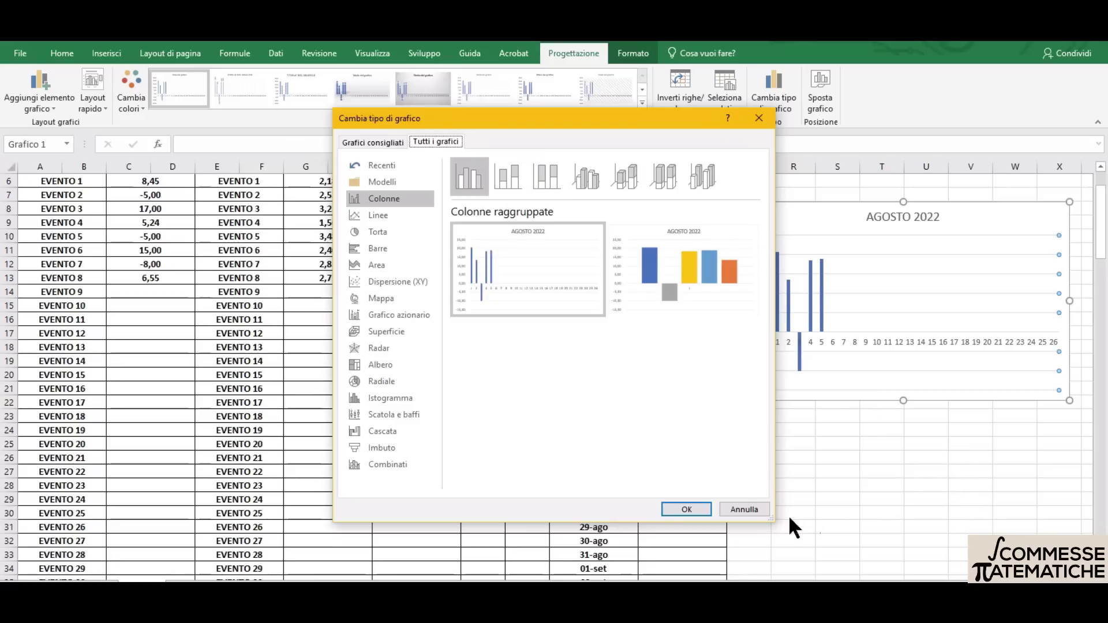
left_click(750, 509)
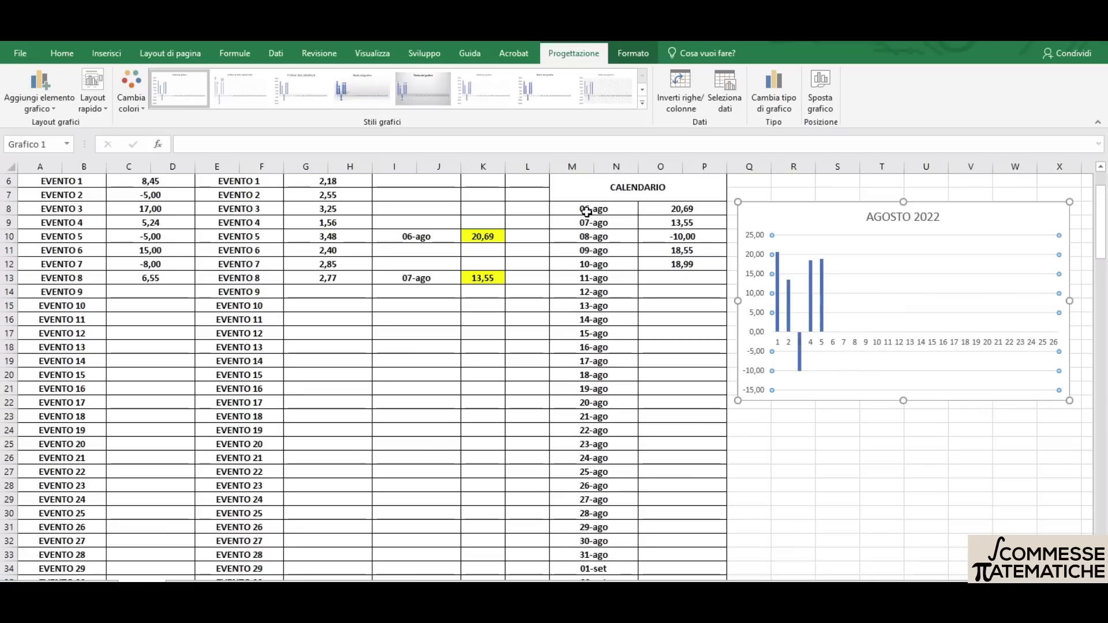
right_click(888, 285)
left_click(922, 290)
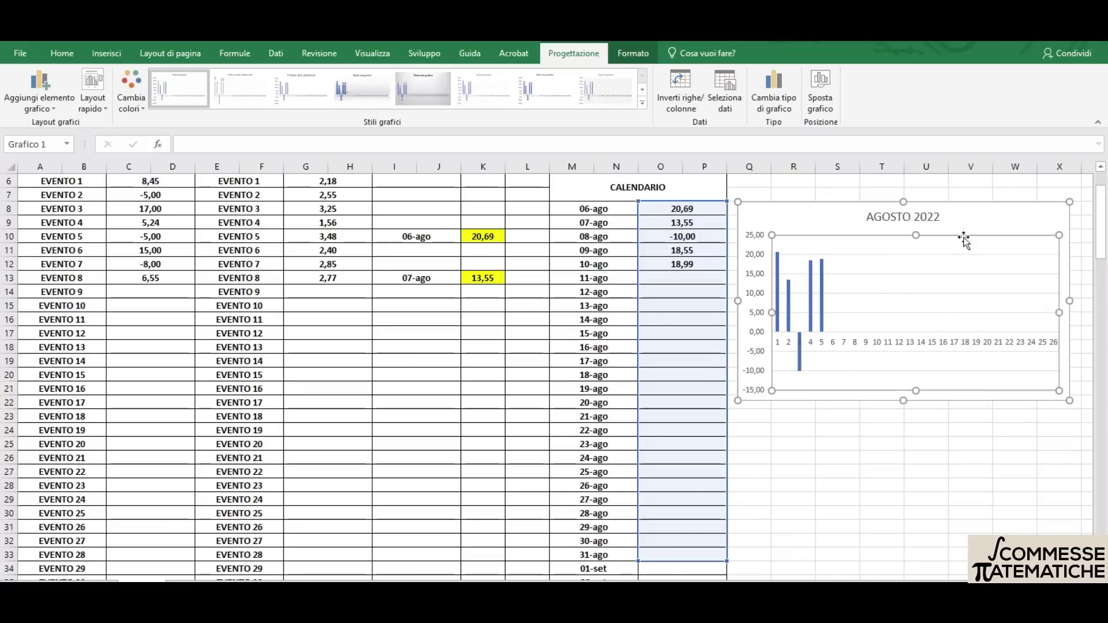
right_click(968, 218)
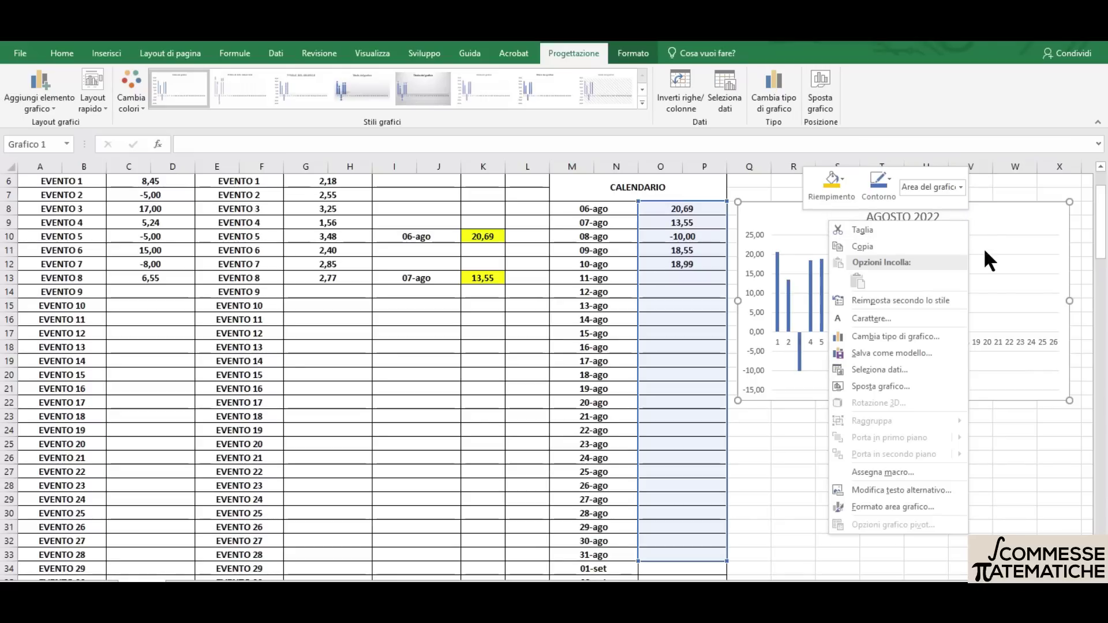
left_click(992, 216)
key("Delete")
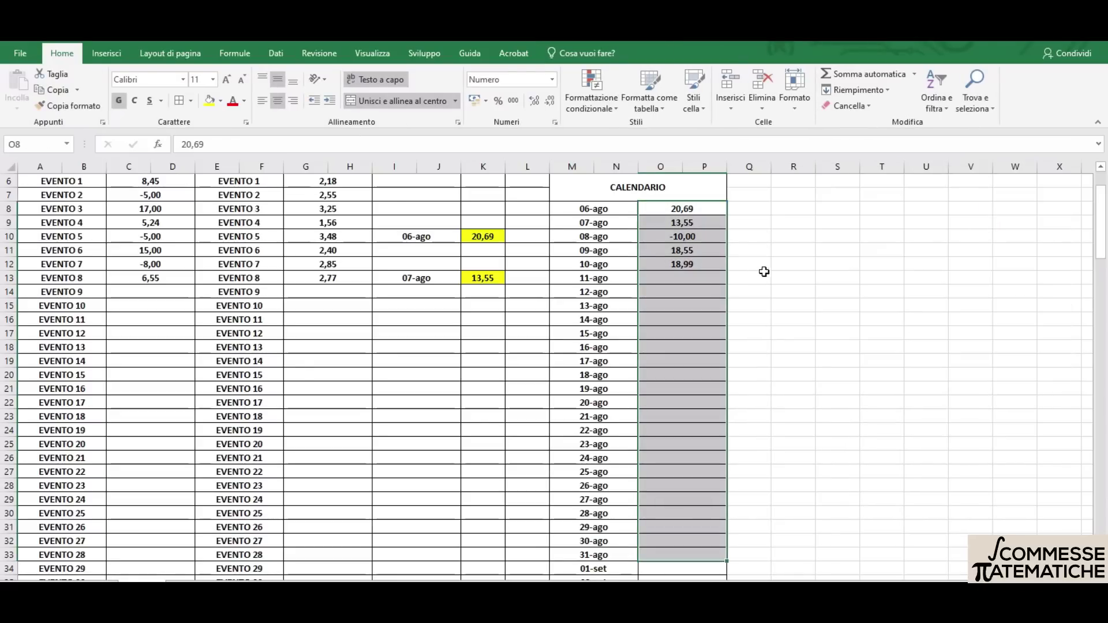
Chart the dates and cash values M8:P33 as clustered columns and move the chart beside the calendar
left_click(783, 278)
left_click(574, 210)
left_click_drag(574, 209, 667, 555)
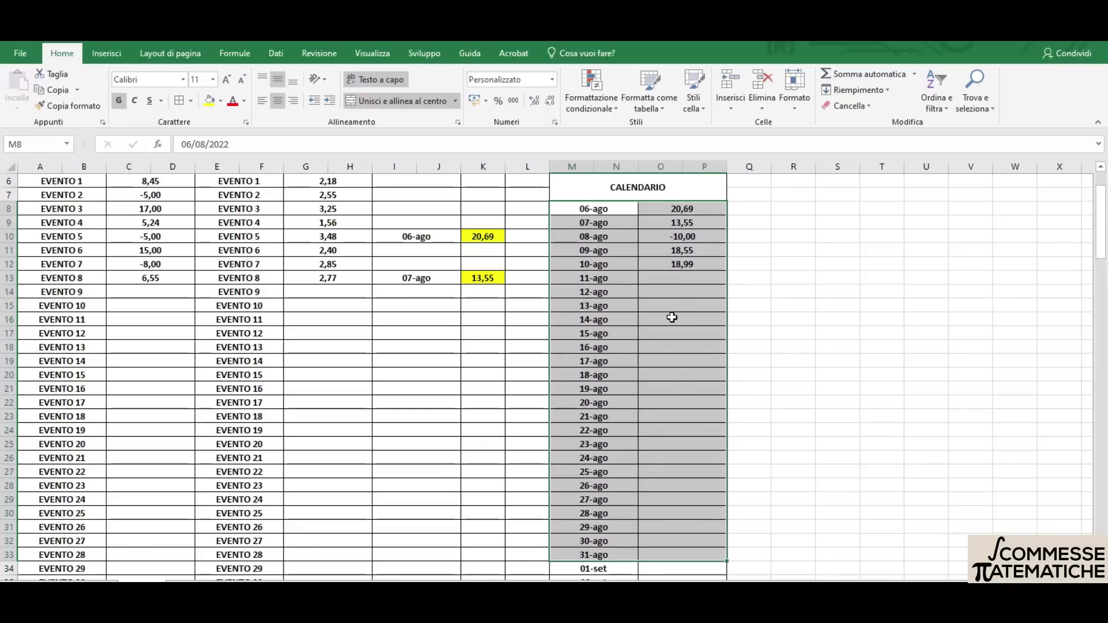
left_click(107, 55)
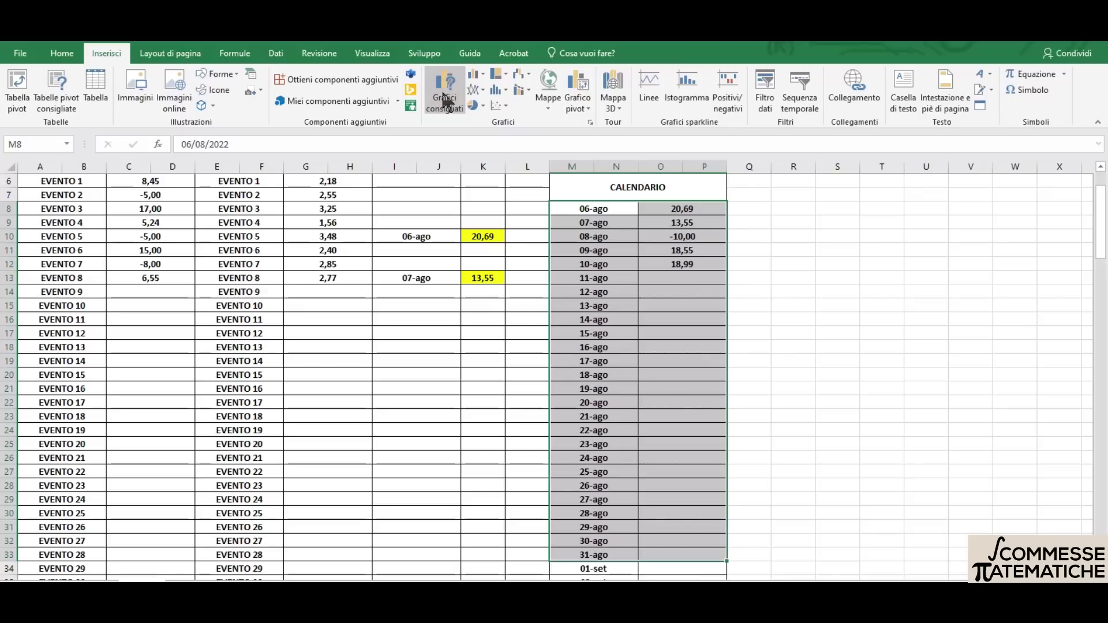
left_click(442, 90)
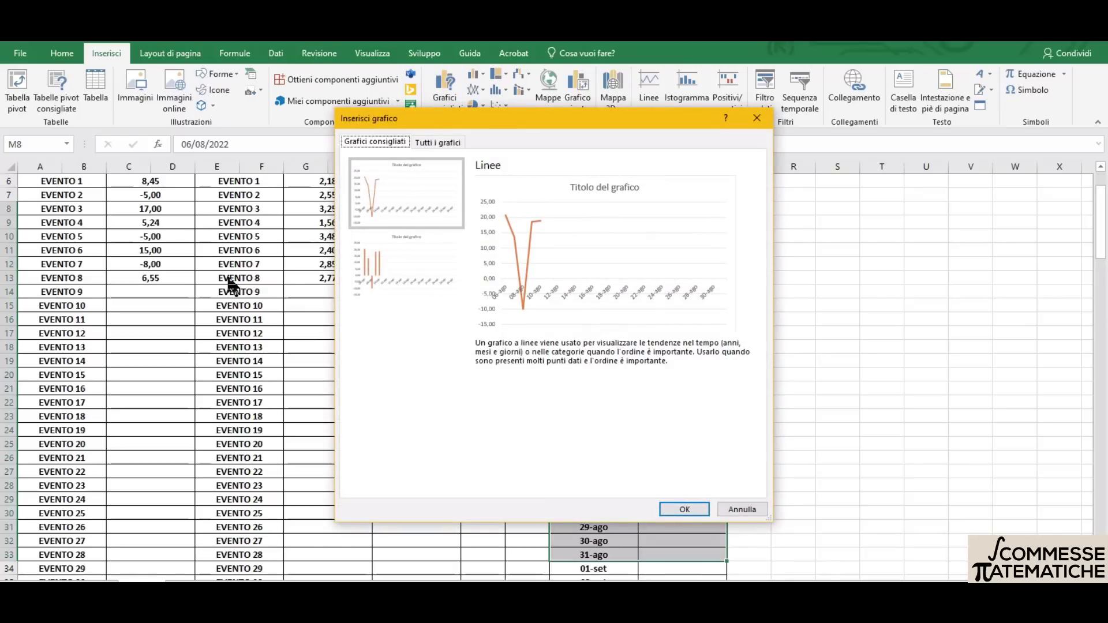
left_click(398, 264)
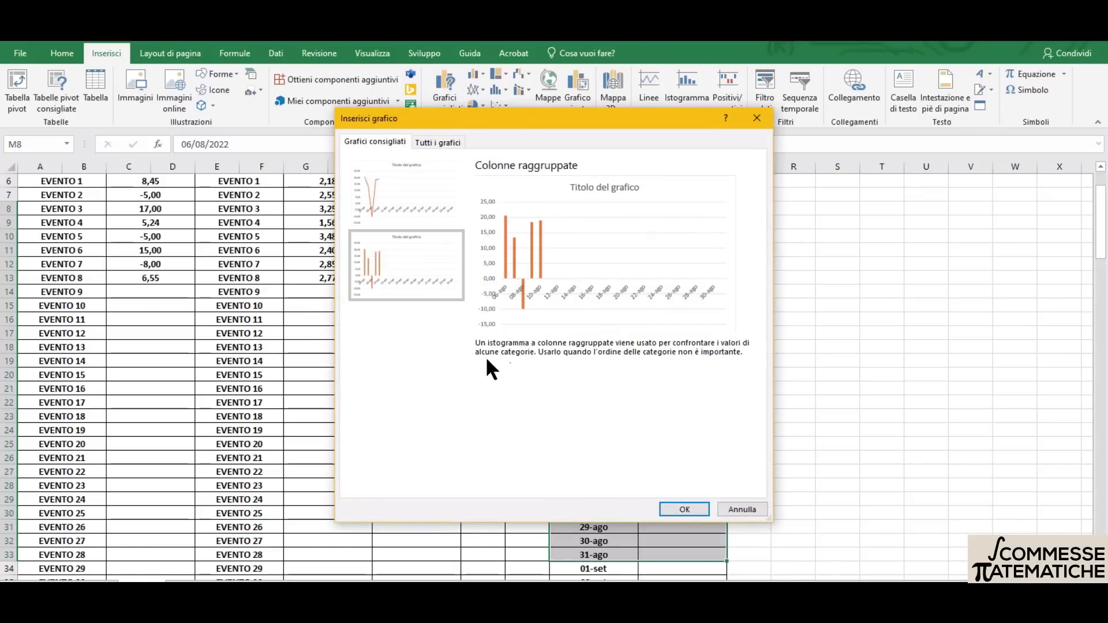
left_click(676, 508)
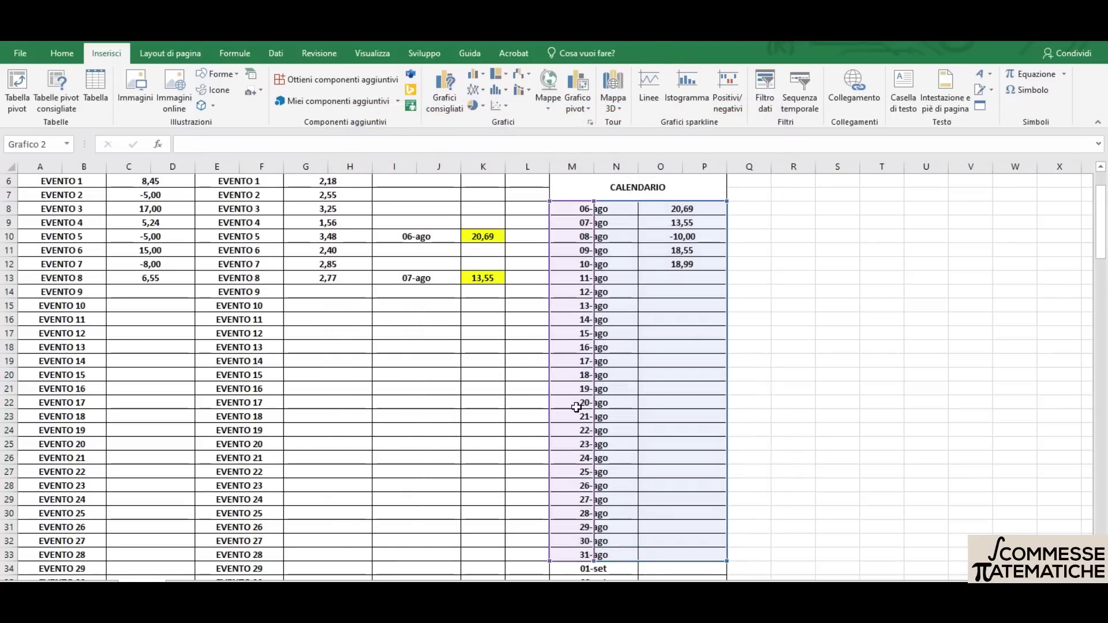
left_click_drag(664, 289, 1008, 211)
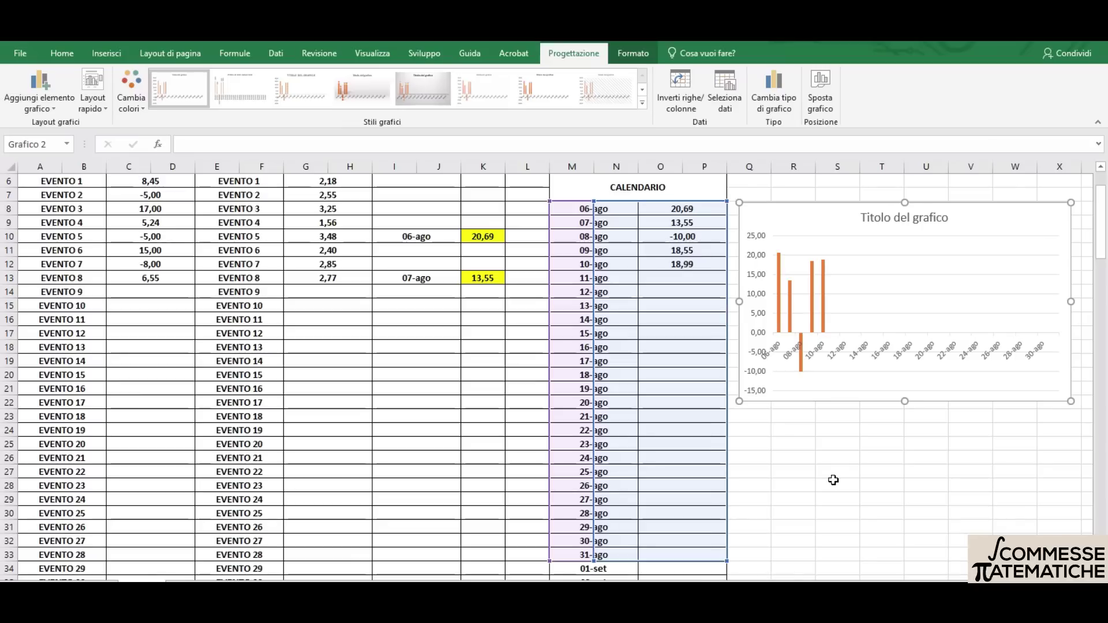
left_click(834, 459)
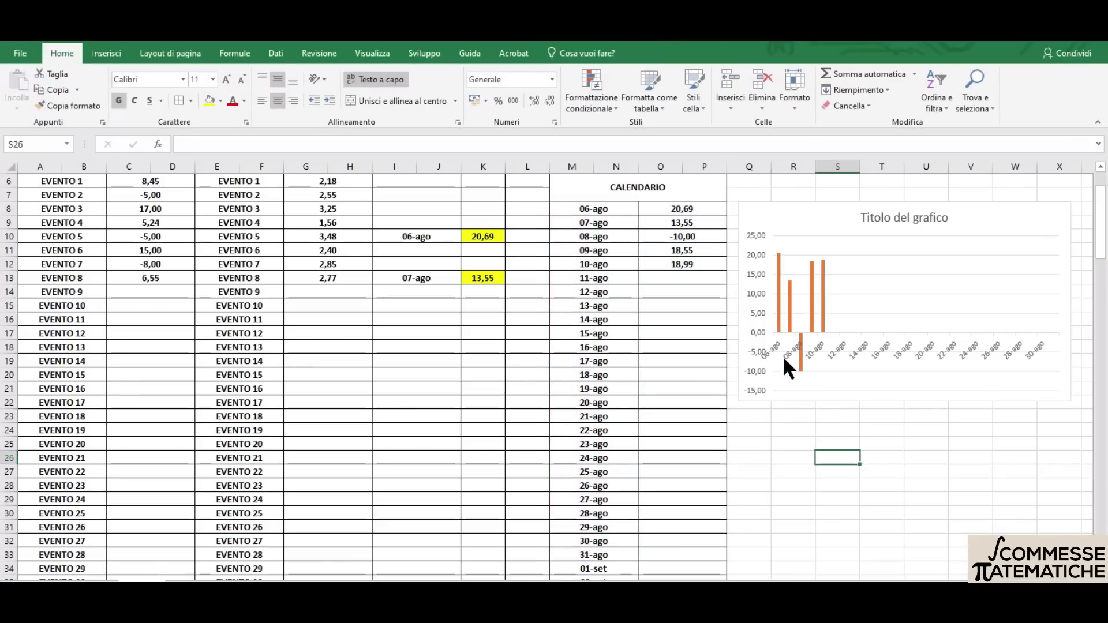
left_click(880, 271)
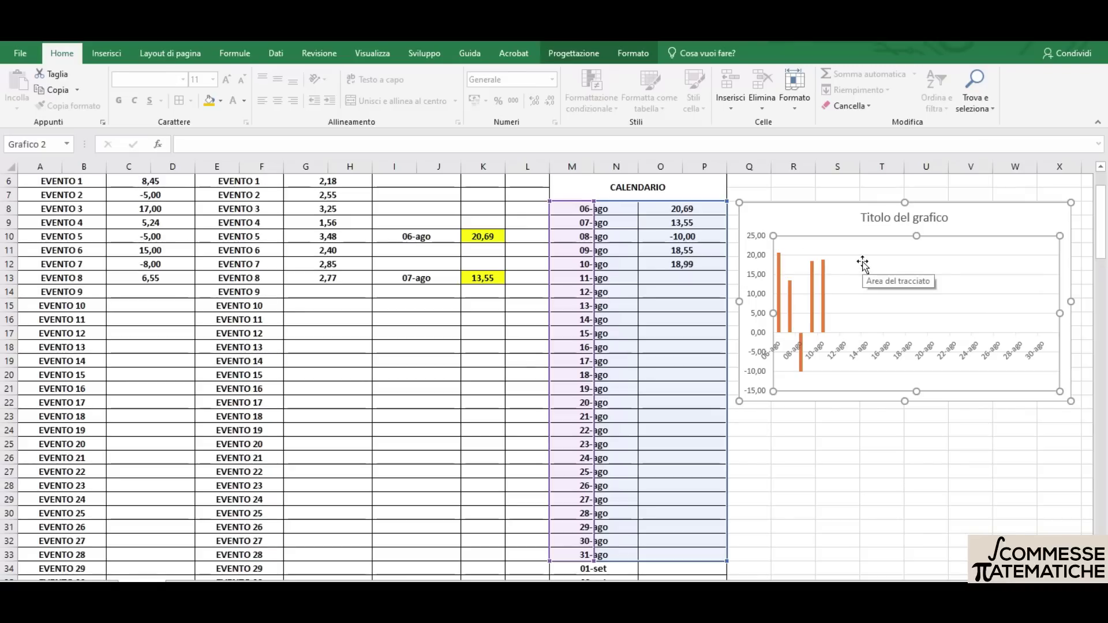
right_click(863, 267)
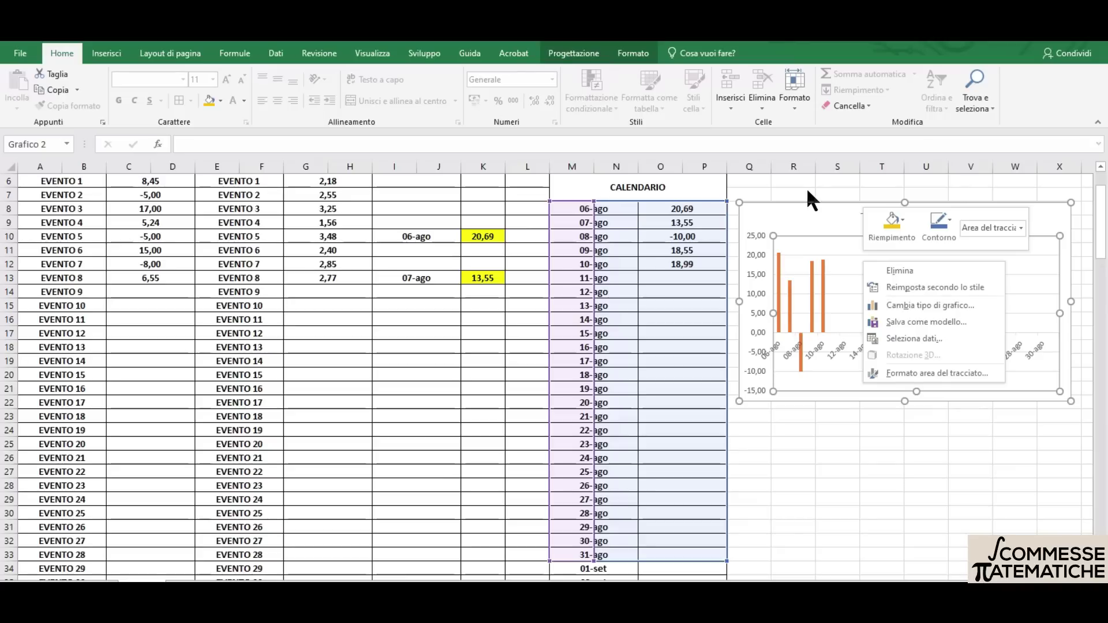
key("Escape")
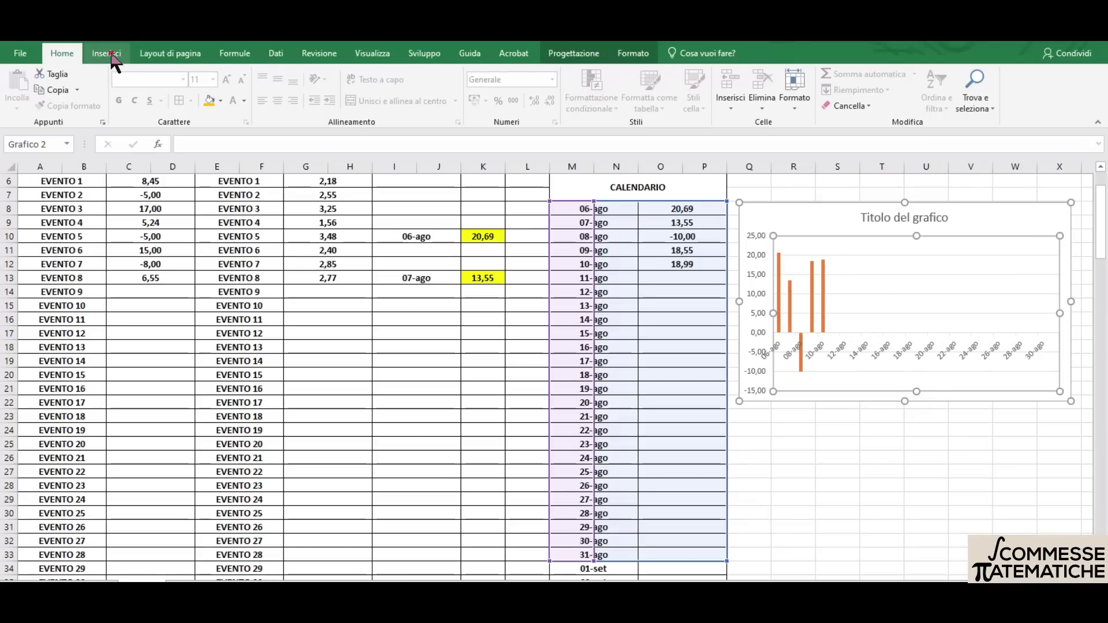
left_click(106, 54)
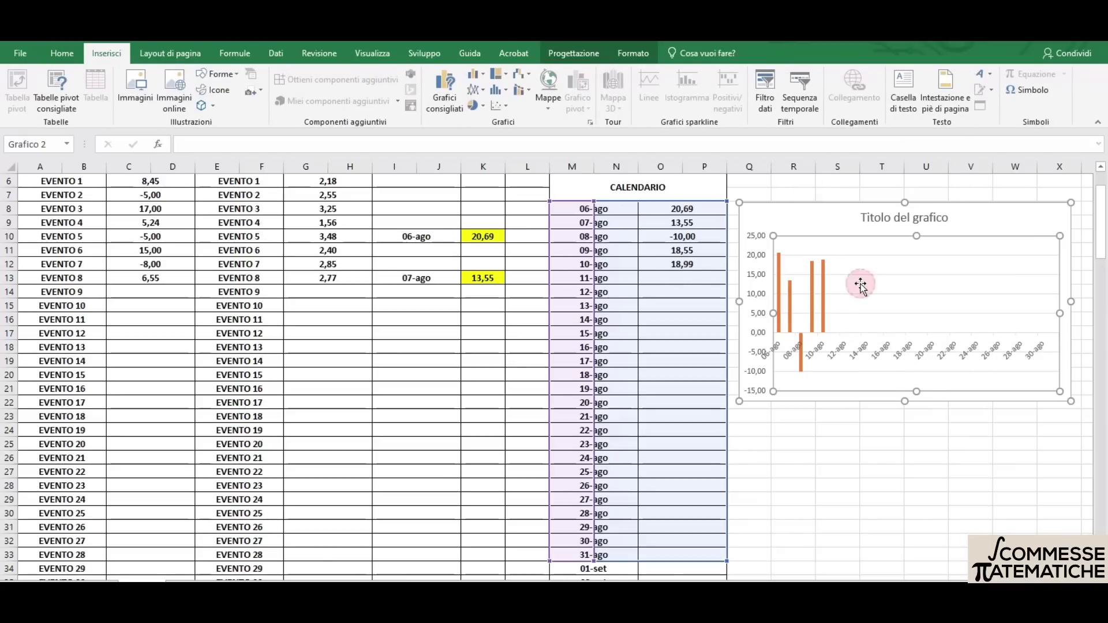
double_click(824, 228)
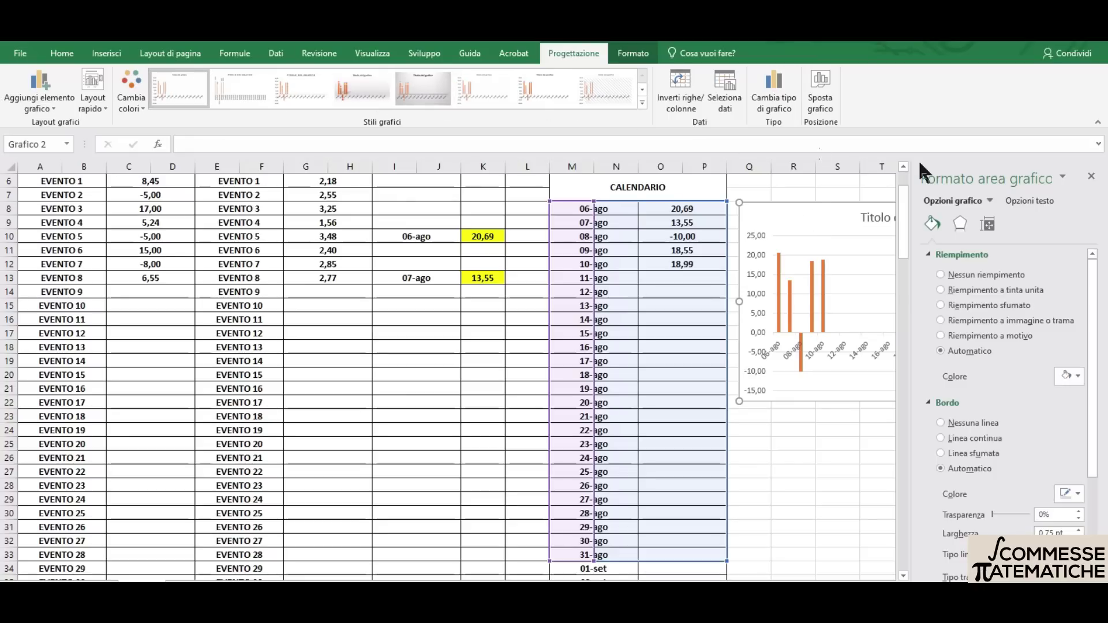
left_click(1091, 178)
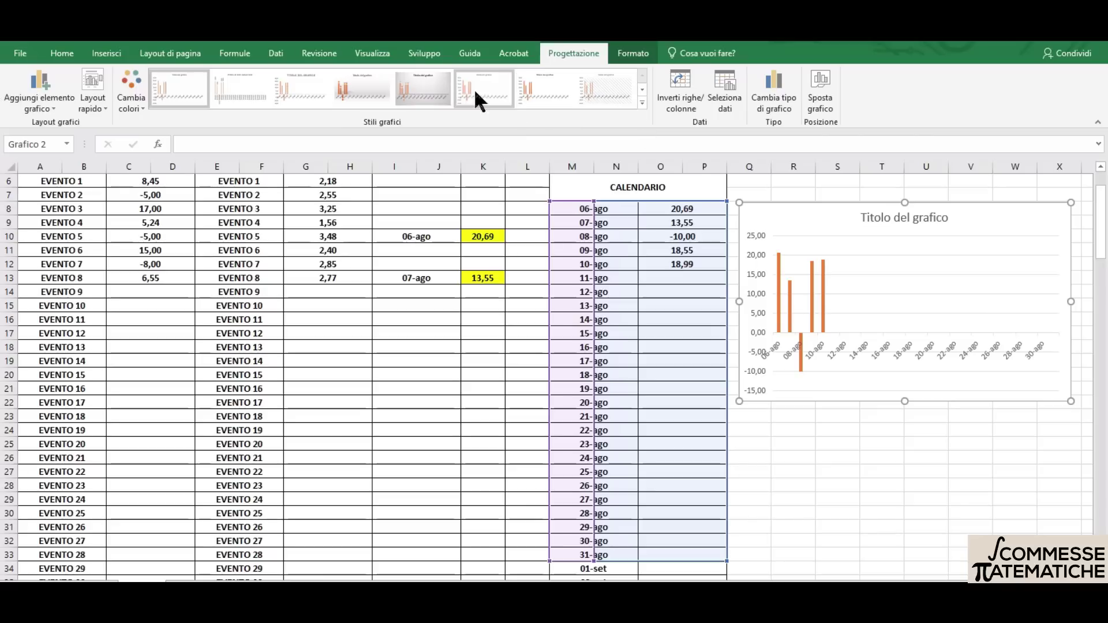
Apply a chart style with a grey gradient background, then open Aggiungi elemento grafico
left_click(420, 88)
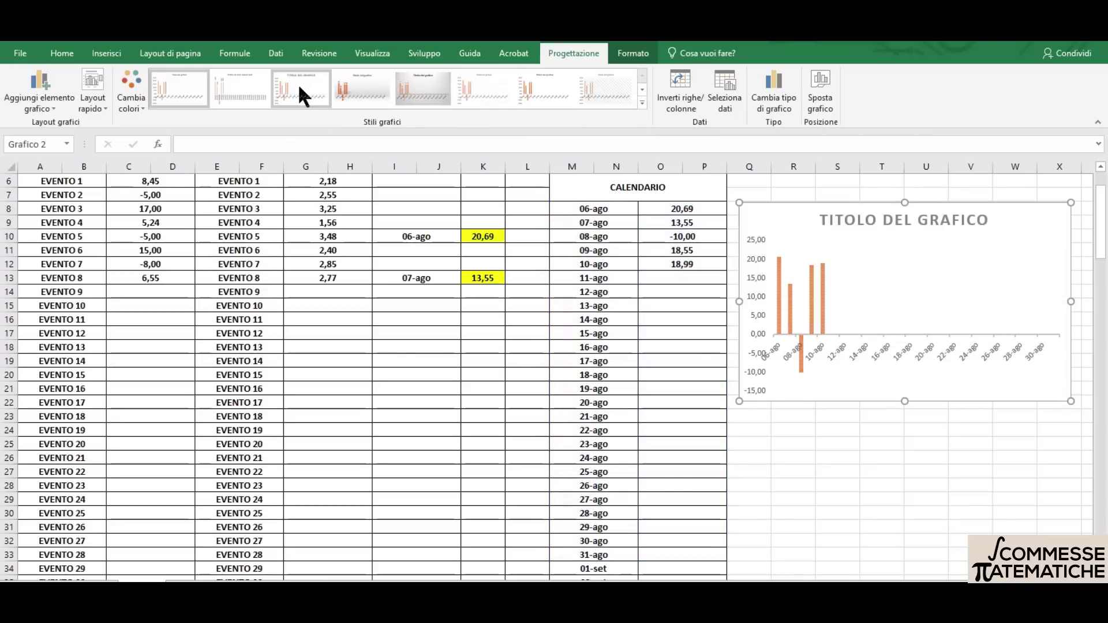
left_click(425, 88)
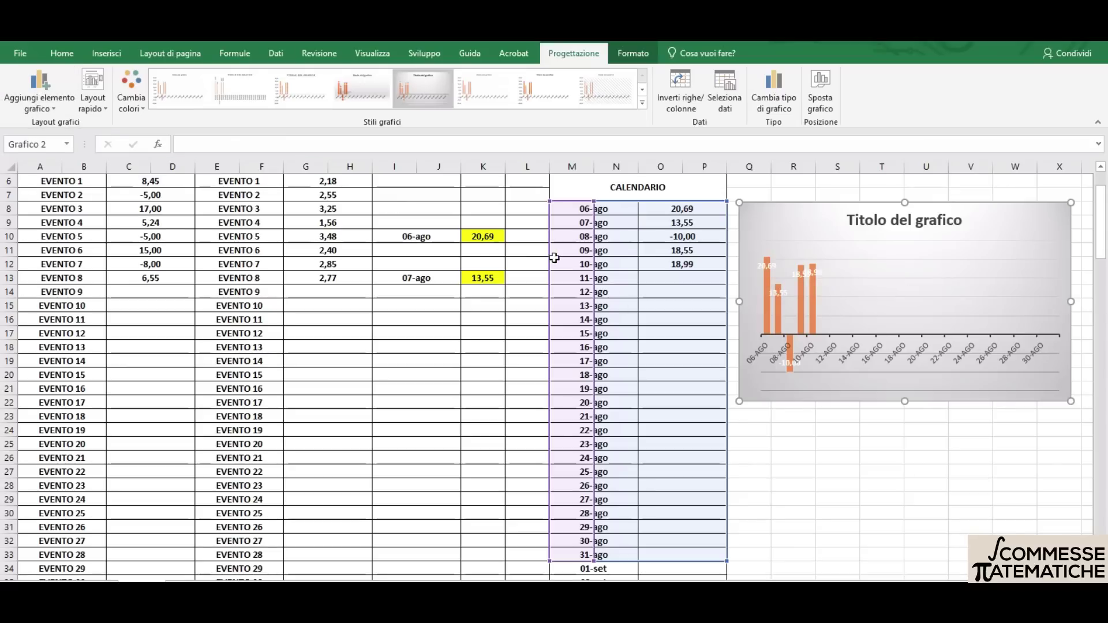
left_click(44, 96)
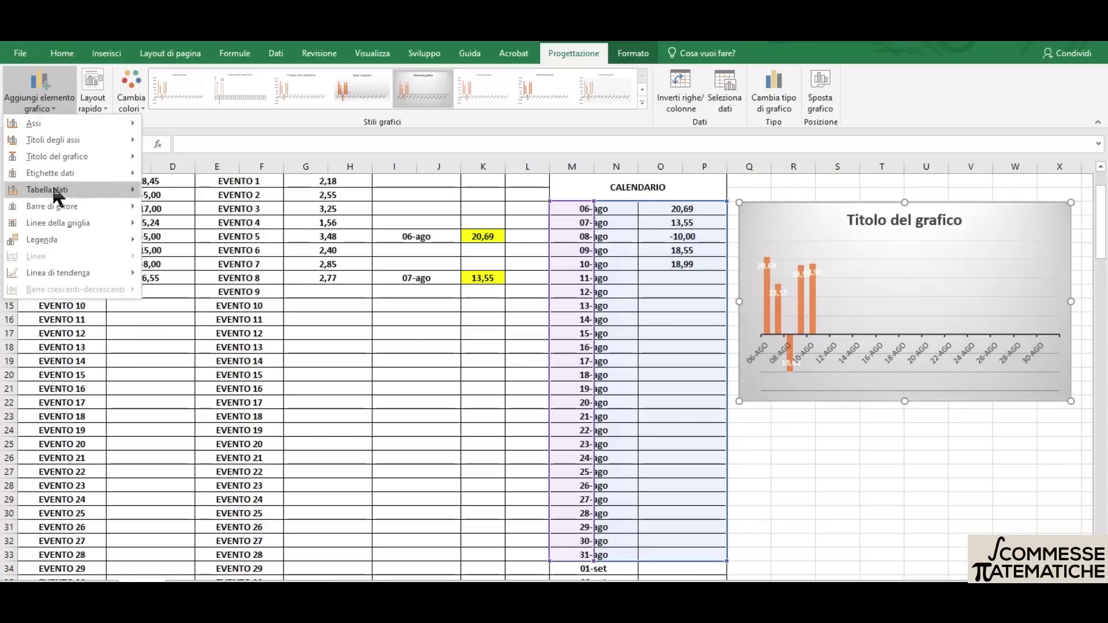
mouse_move(50, 173)
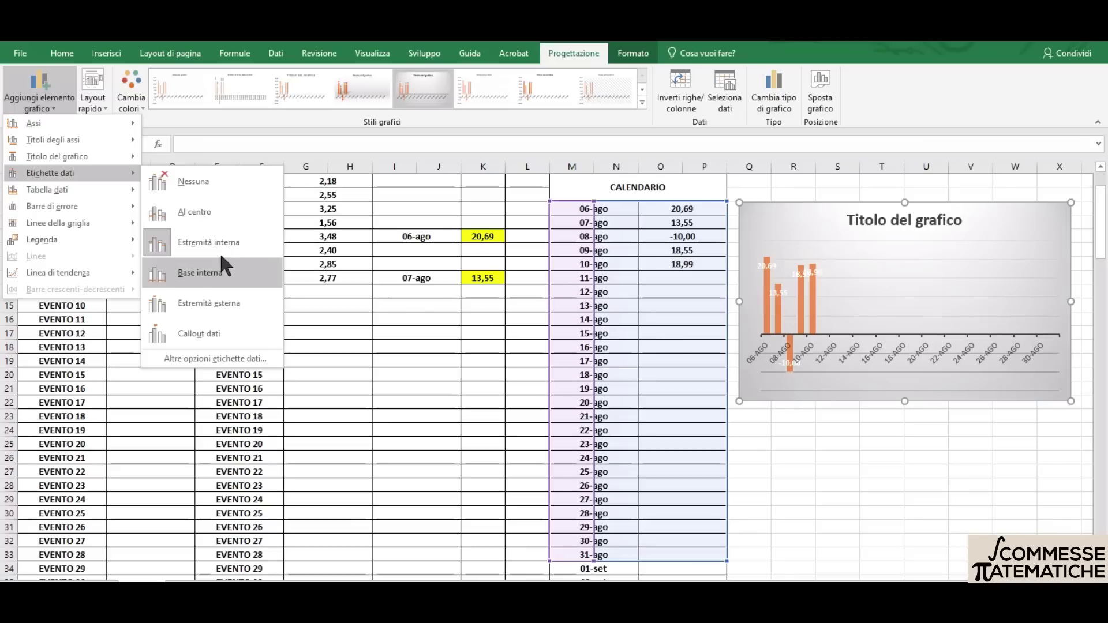
Add data labels at the end of each bar and fill them yellow
left_click(202, 303)
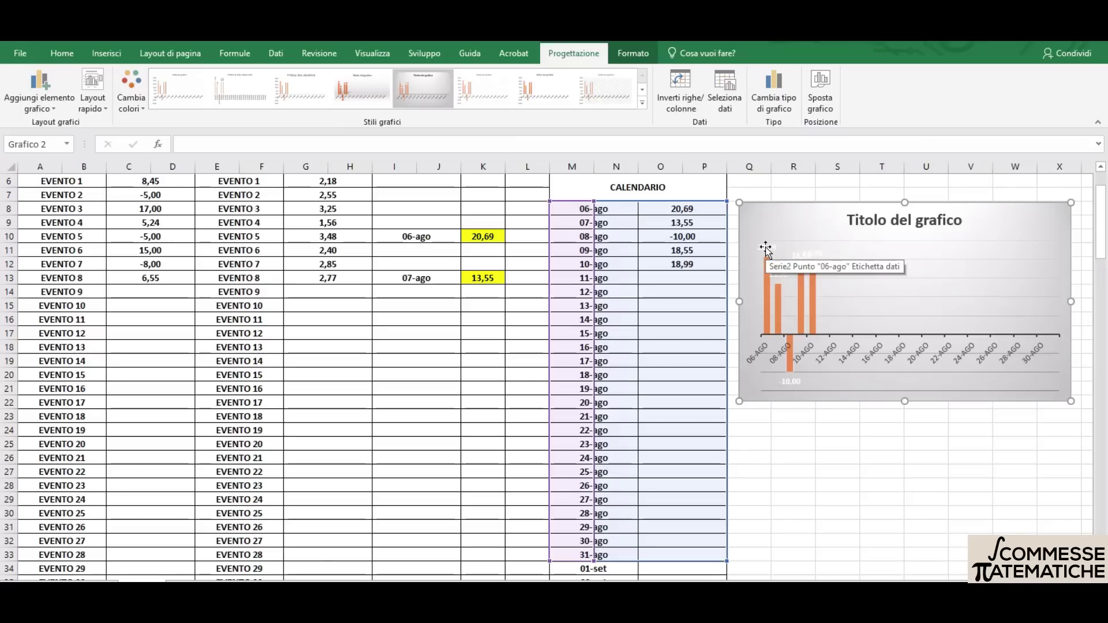
left_click(766, 247)
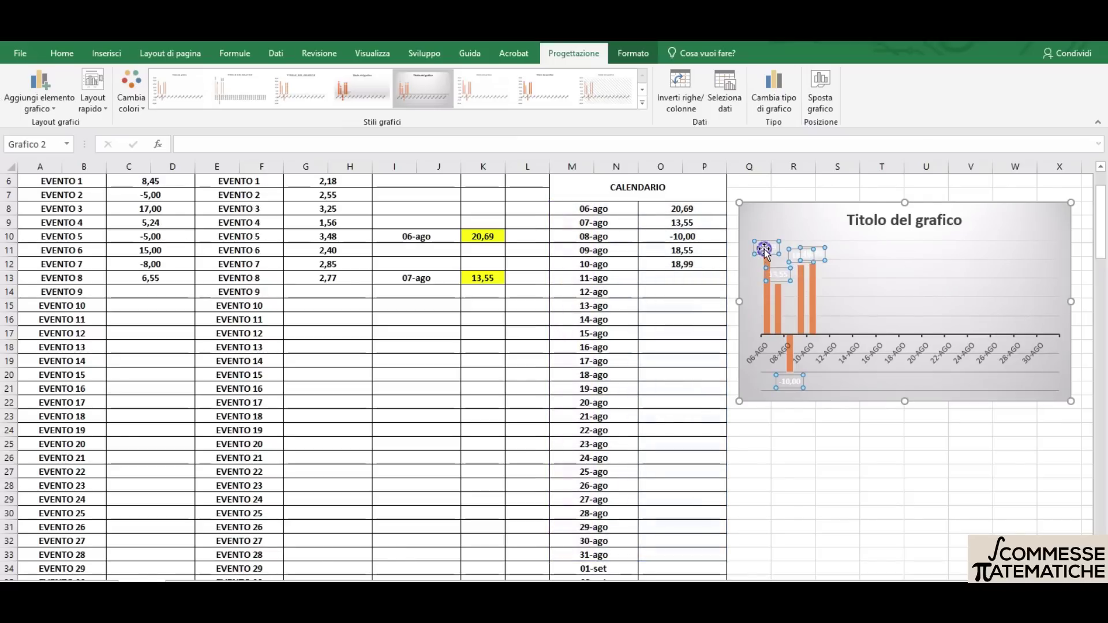
right_click(765, 248)
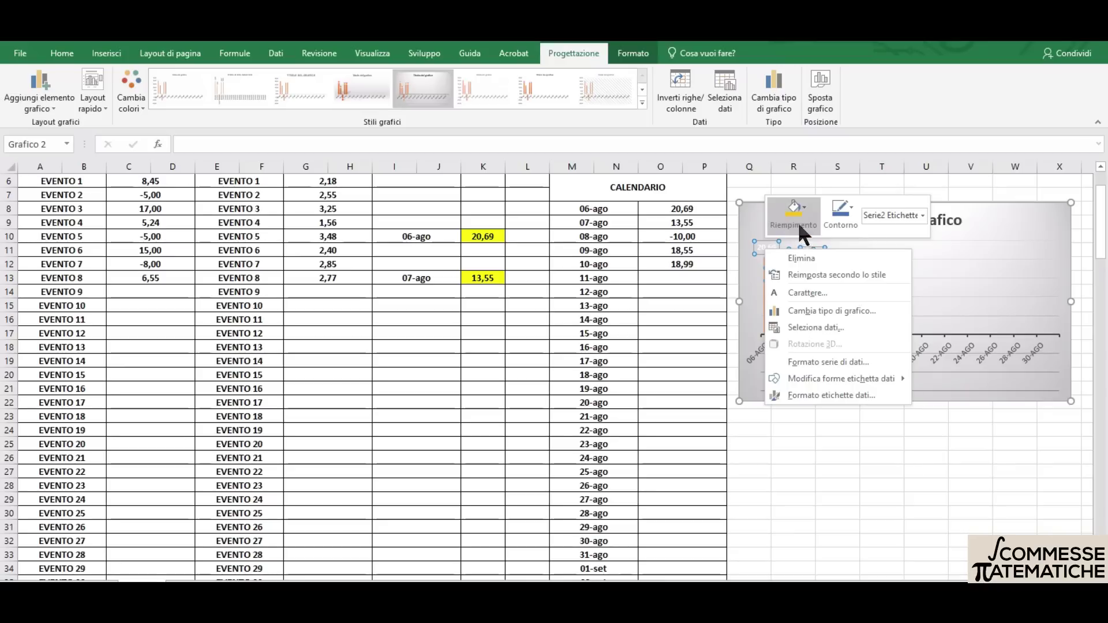
left_click(804, 202)
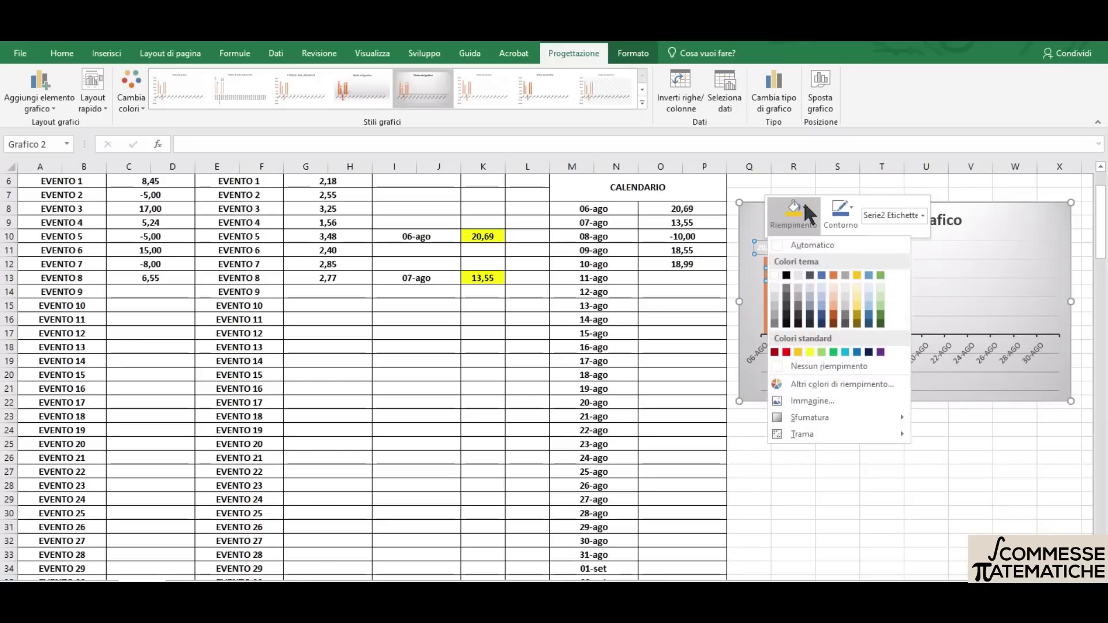
left_click(809, 352)
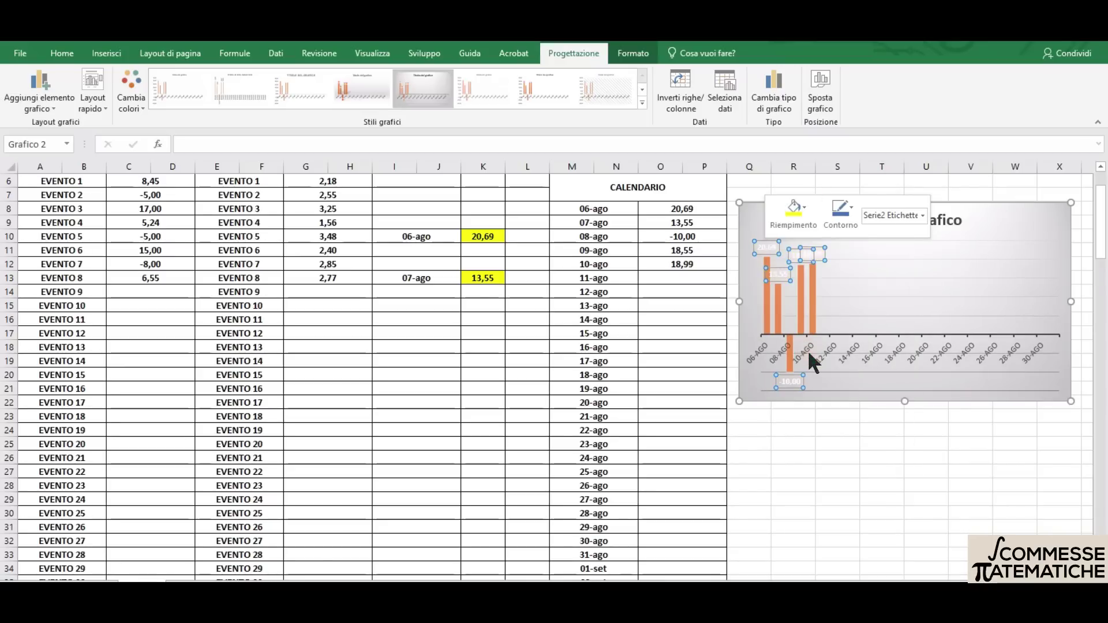
Make the data label text bold with automatic font colour
right_click(767, 248)
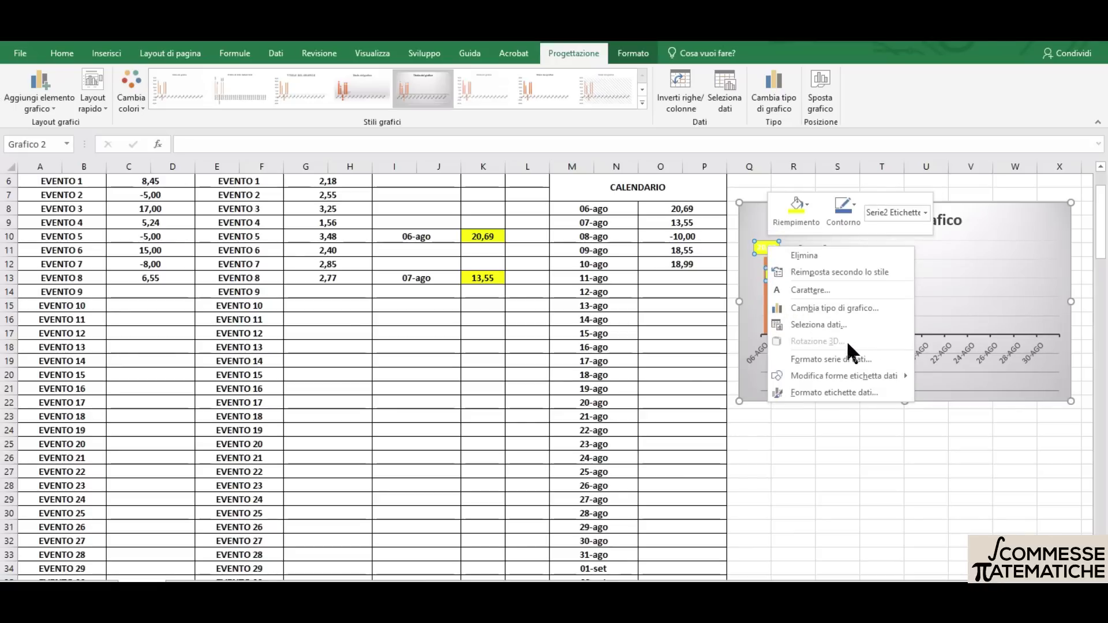
left_click(845, 289)
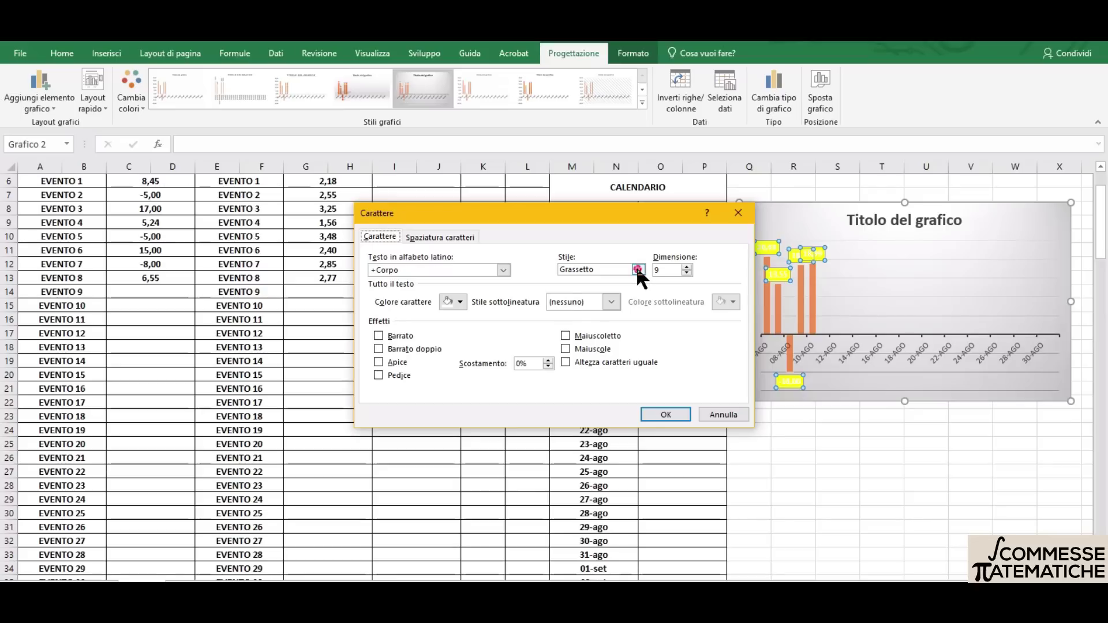
left_click(638, 269)
left_click(616, 308)
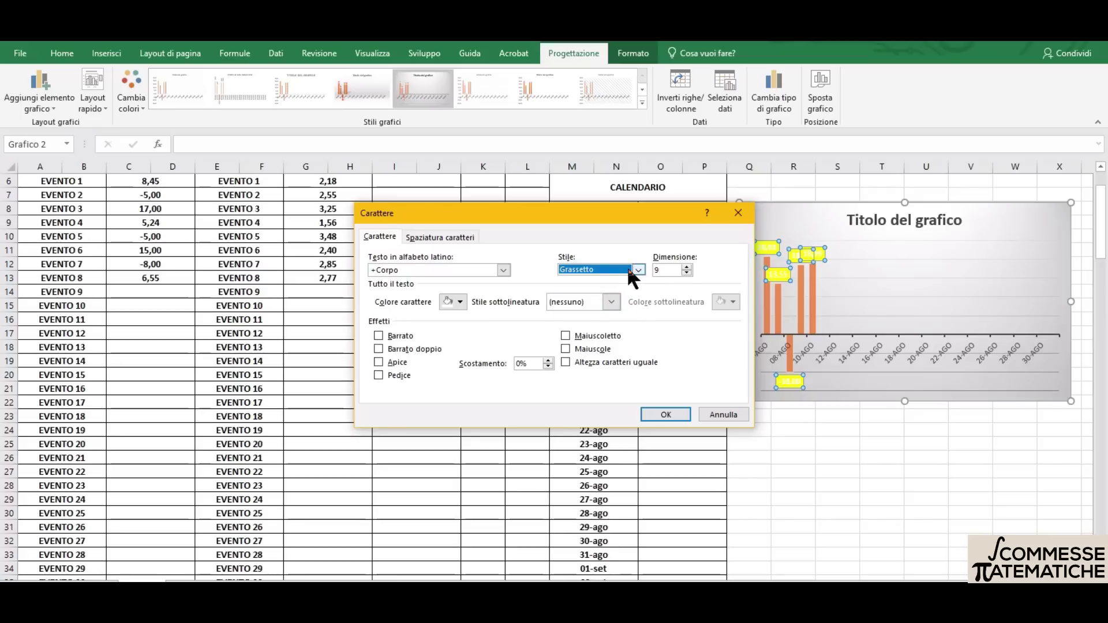
left_click(460, 301)
left_click(448, 319)
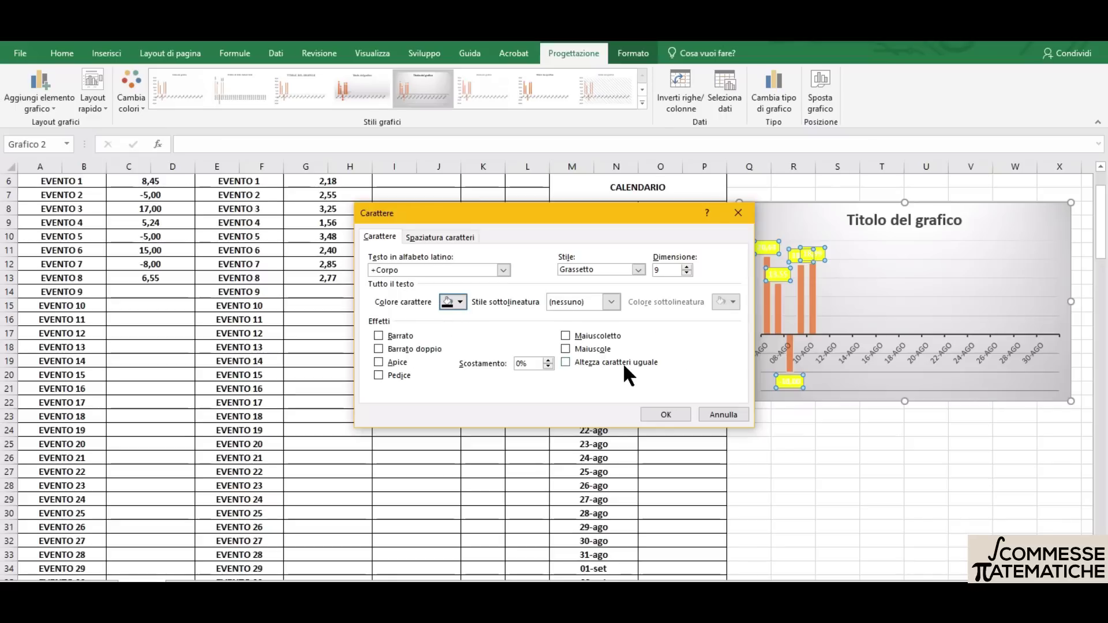
left_click(666, 415)
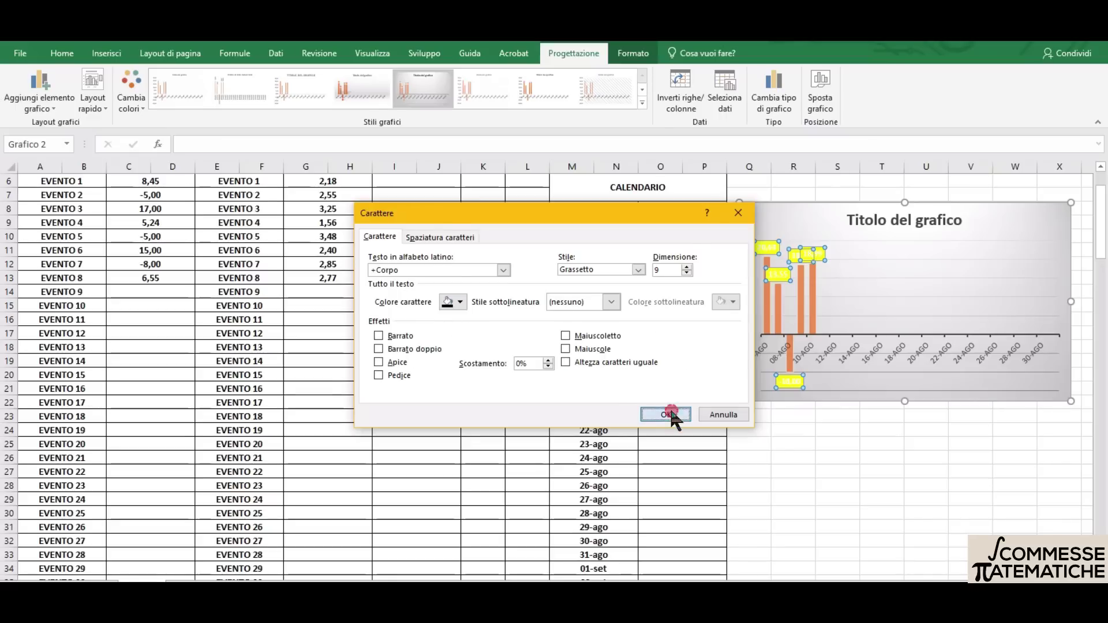
left_click(889, 441)
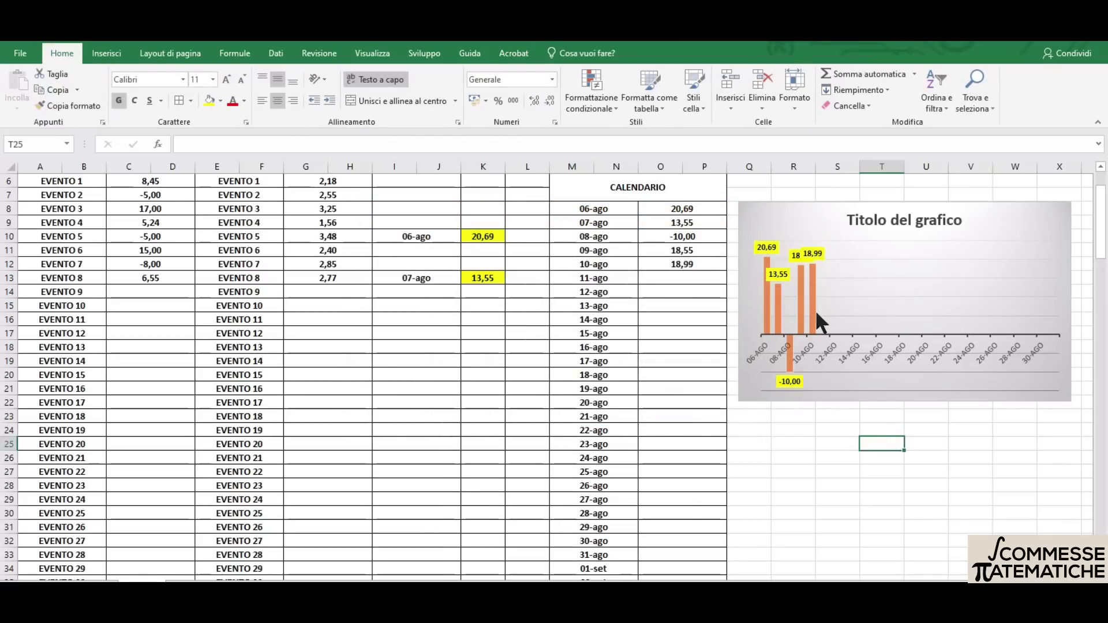
Replace the 'Titolo del grafico' placeholder with 'AGOSTO 2022'
left_click(793, 274)
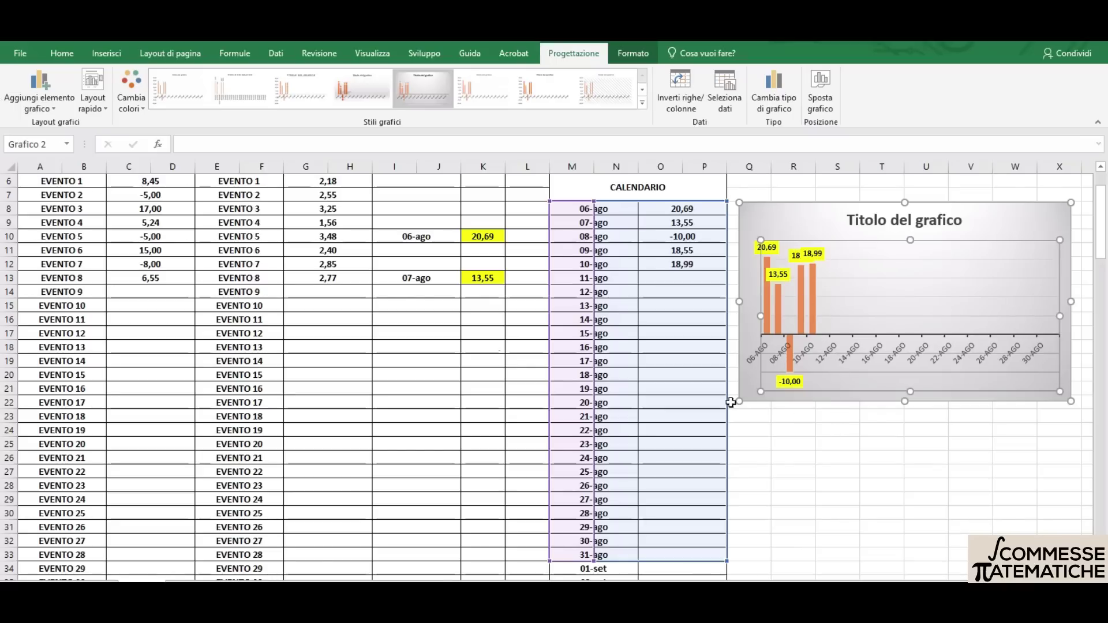
scroll(266, 228, "up", 1)
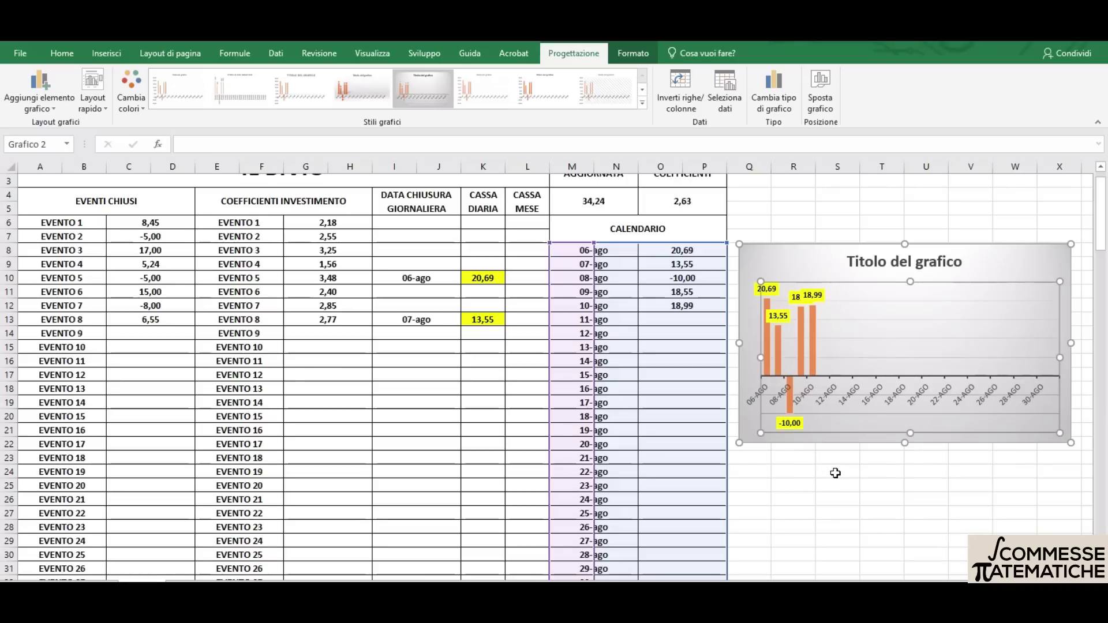
left_click(898, 262)
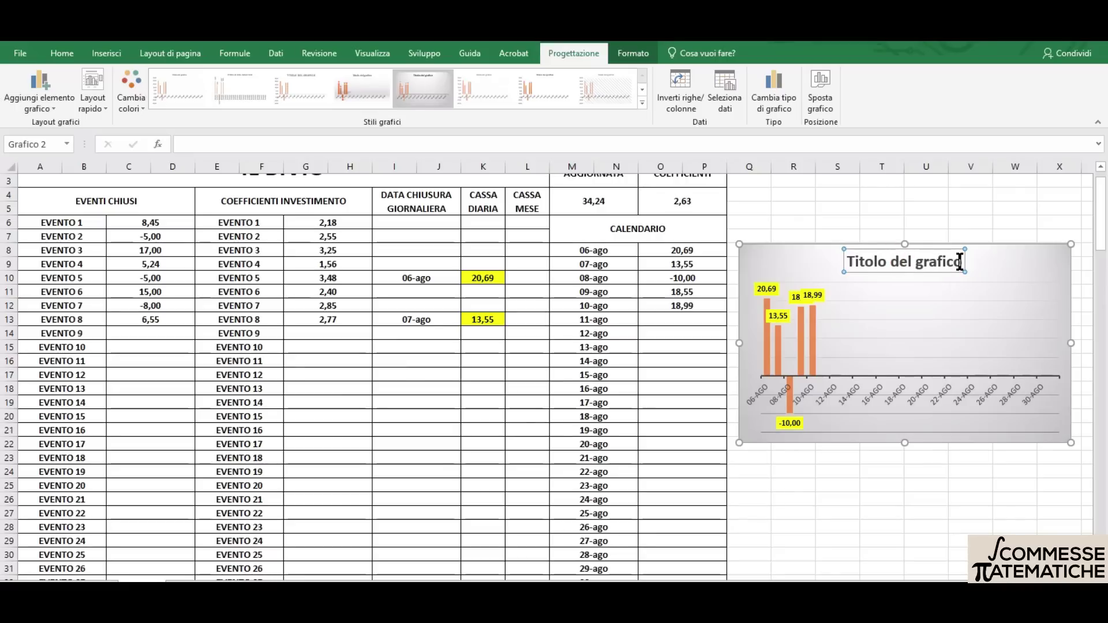
left_click_drag(965, 262, 847, 264)
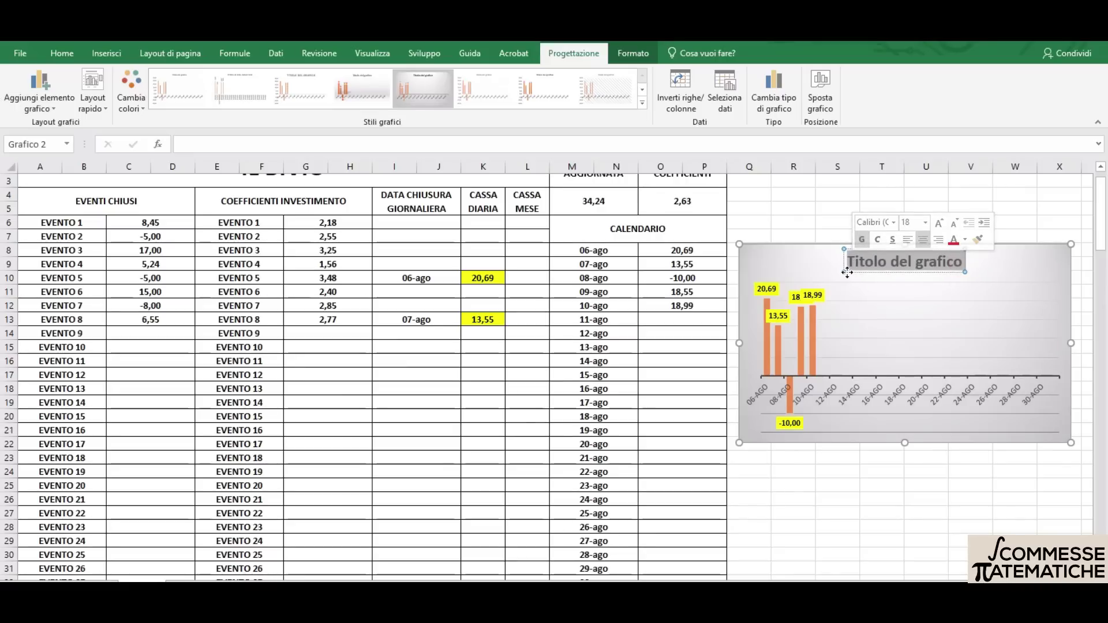
type("AGOSTO 2022")
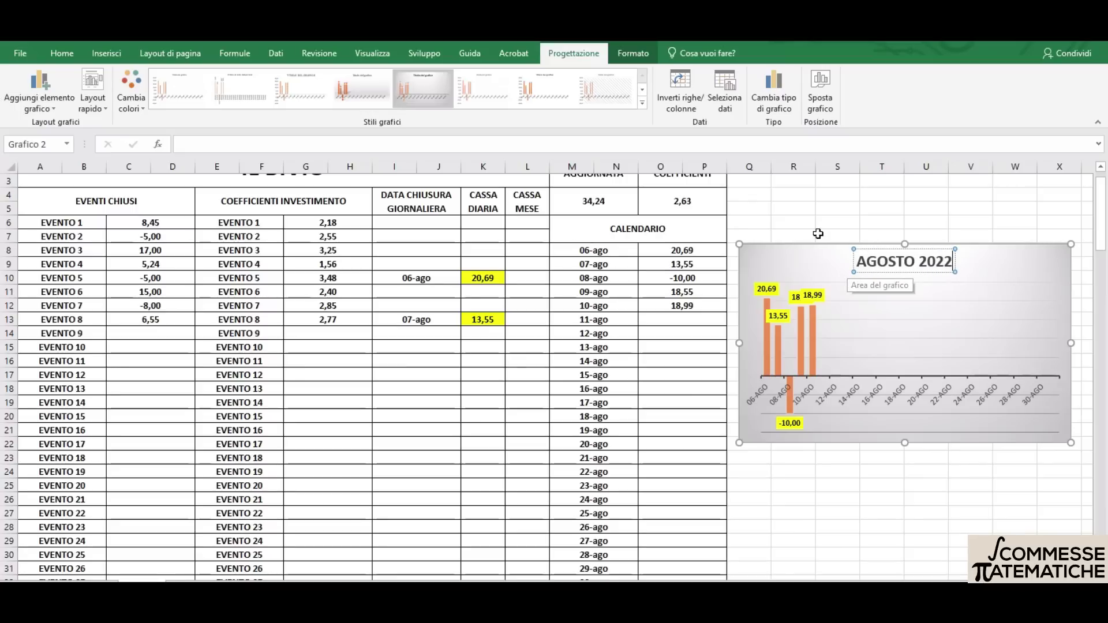
left_click(794, 222)
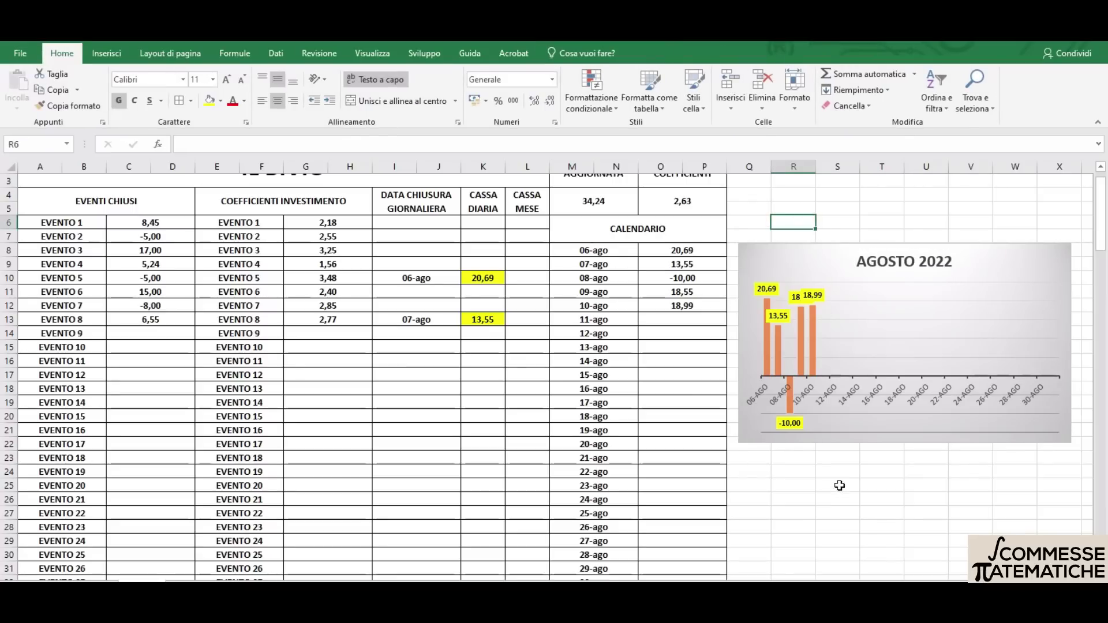
left_click(901, 392)
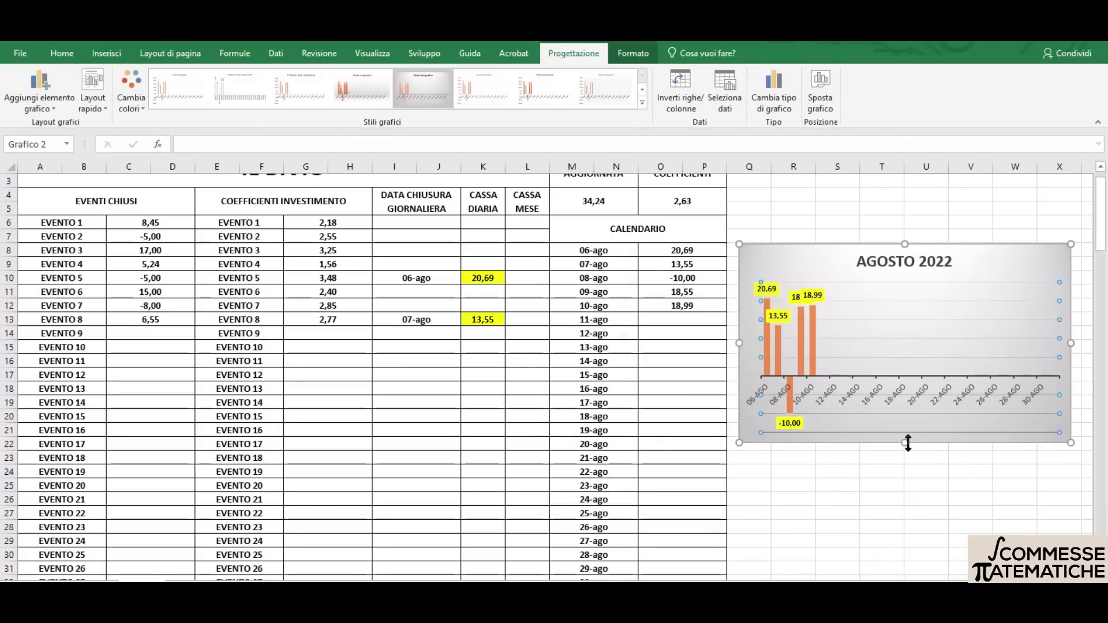
Stretch the AGOSTO 2022 chart taller down the sheet, then click an empty cell
left_click_drag(905, 443, 914, 553)
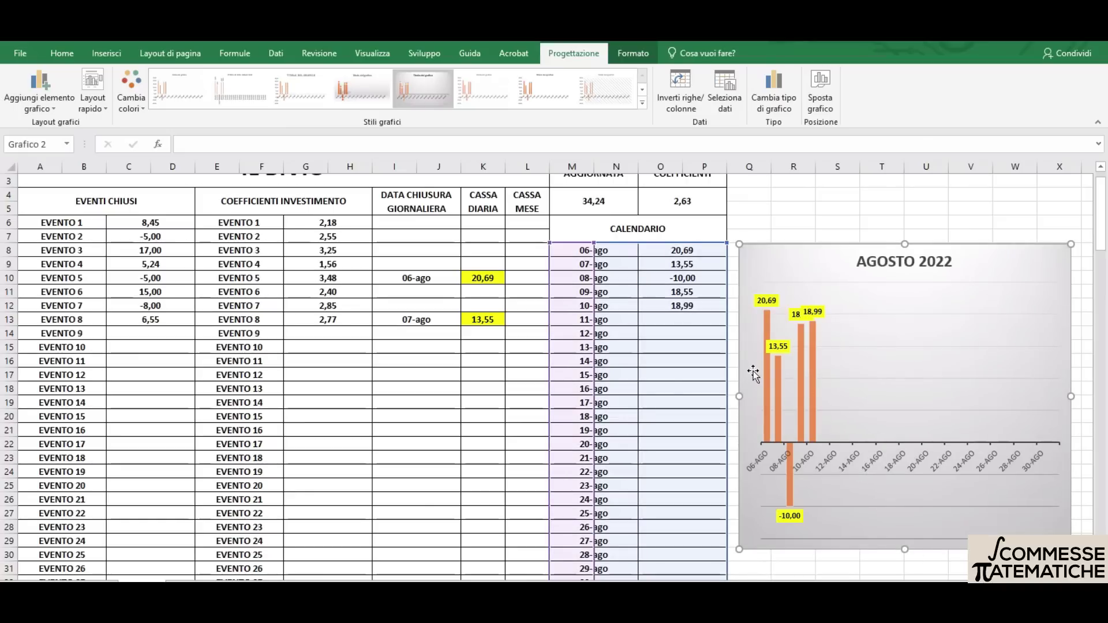
scroll(450, 393, "down", 1)
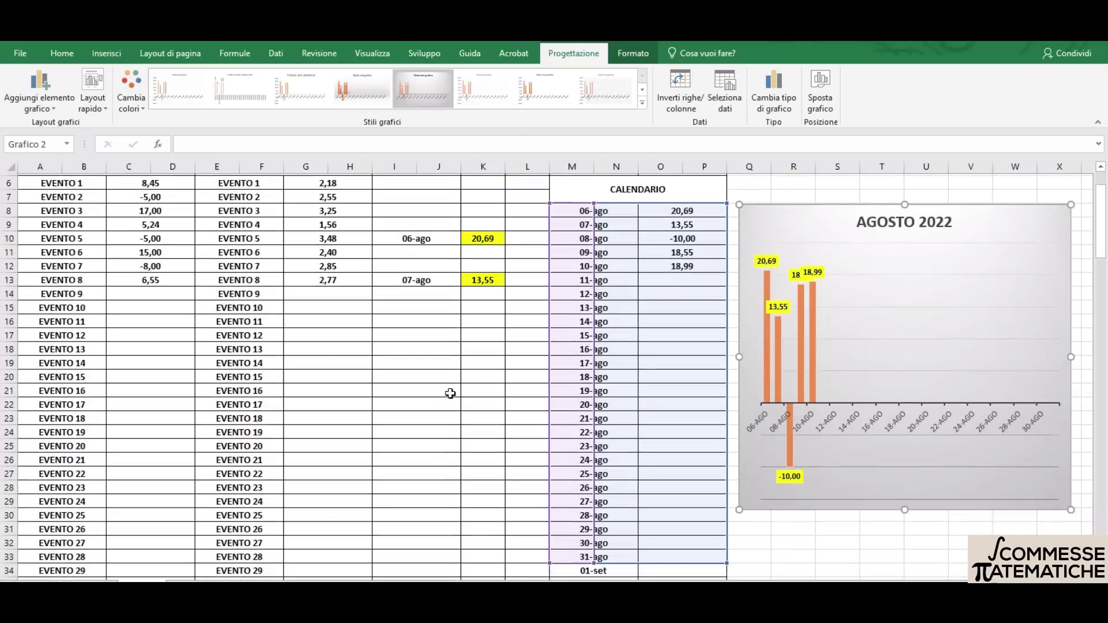
scroll(462, 391, "up", 2)
left_click(841, 220)
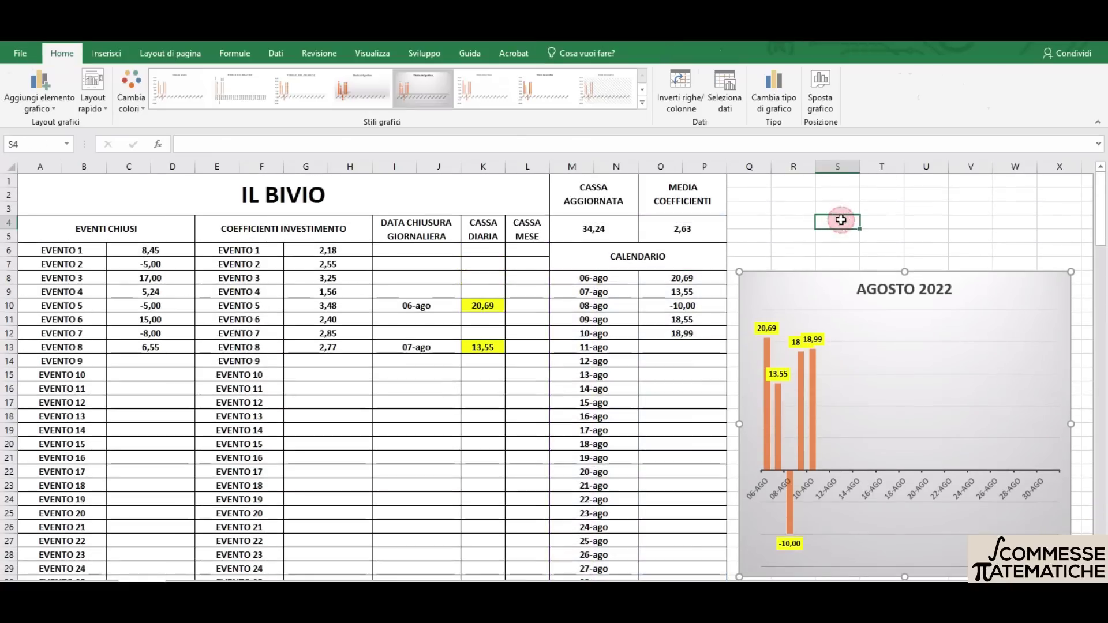
left_click(840, 196)
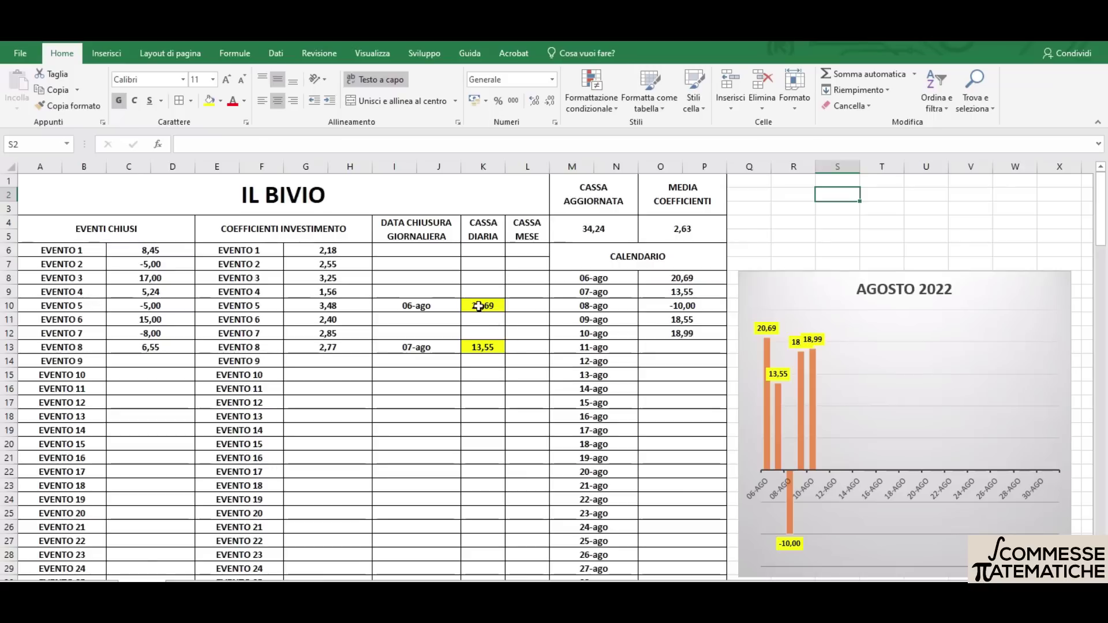
Inspect the daily cash formula in K10 and the CASSA MESE cell L13
left_click(483, 305)
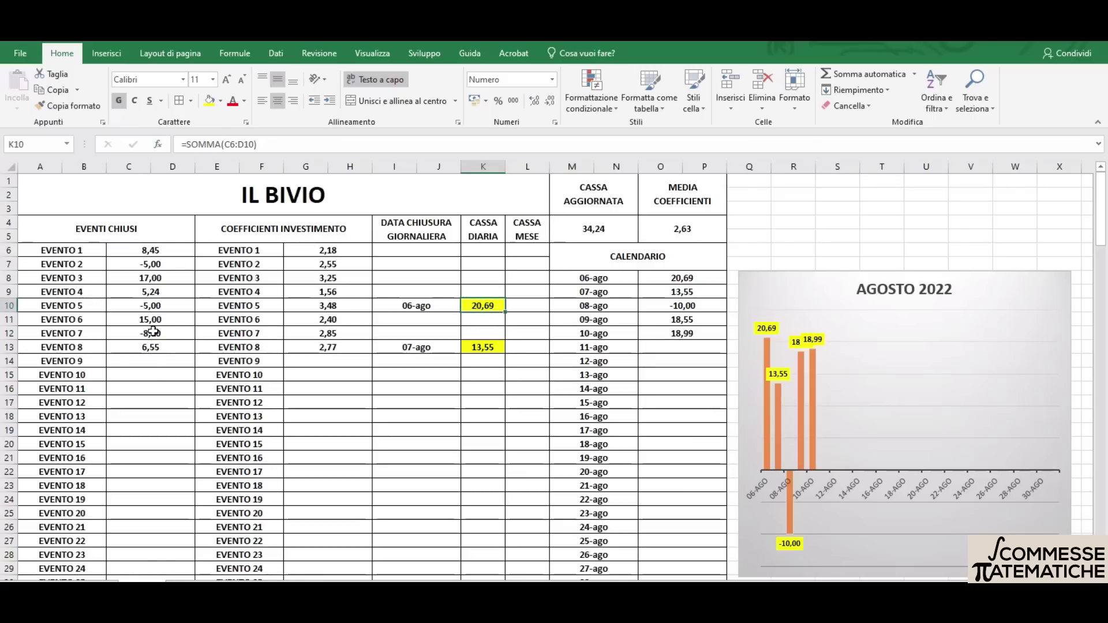
left_click(514, 346)
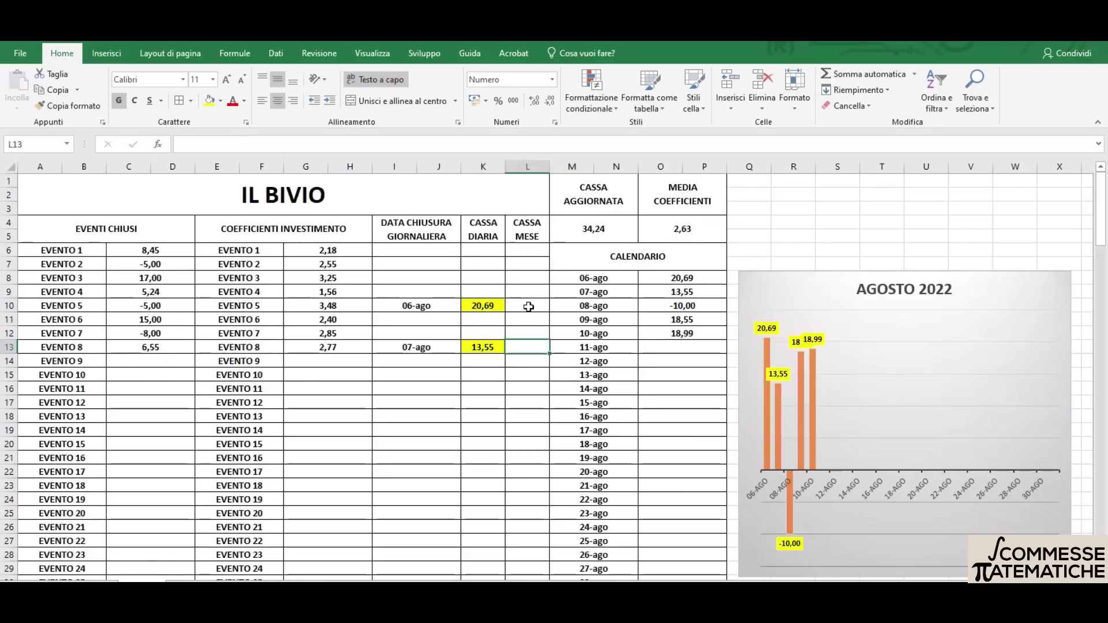
scroll(528, 306, "down", 1)
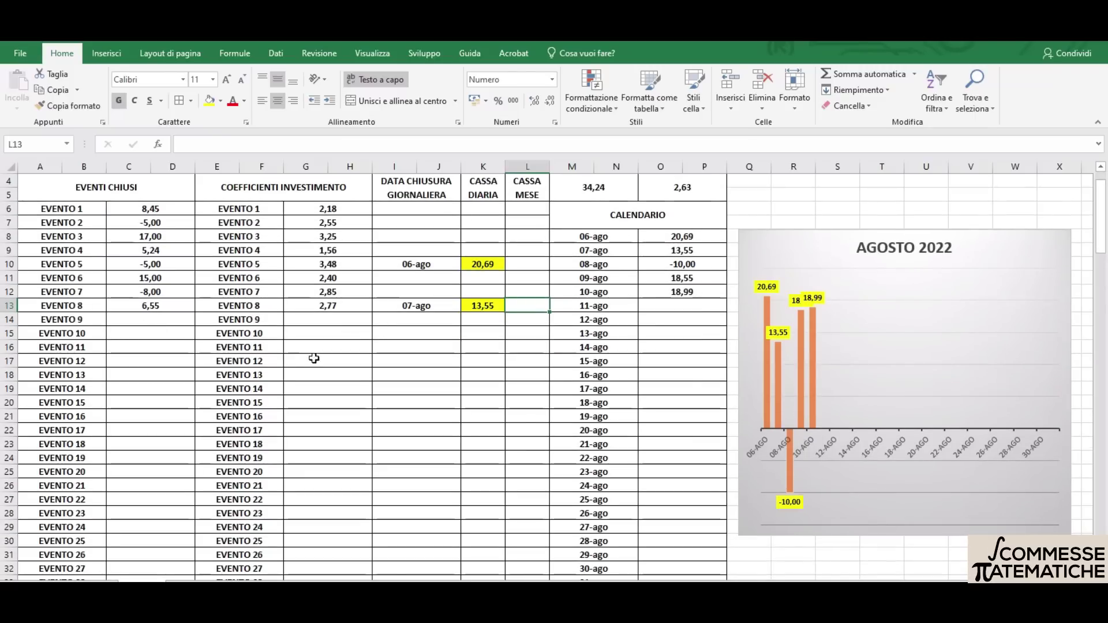
Enter EVENTO 9's result 21,00, coefficient 2,44 and closing date 31-ago
left_click(151, 323)
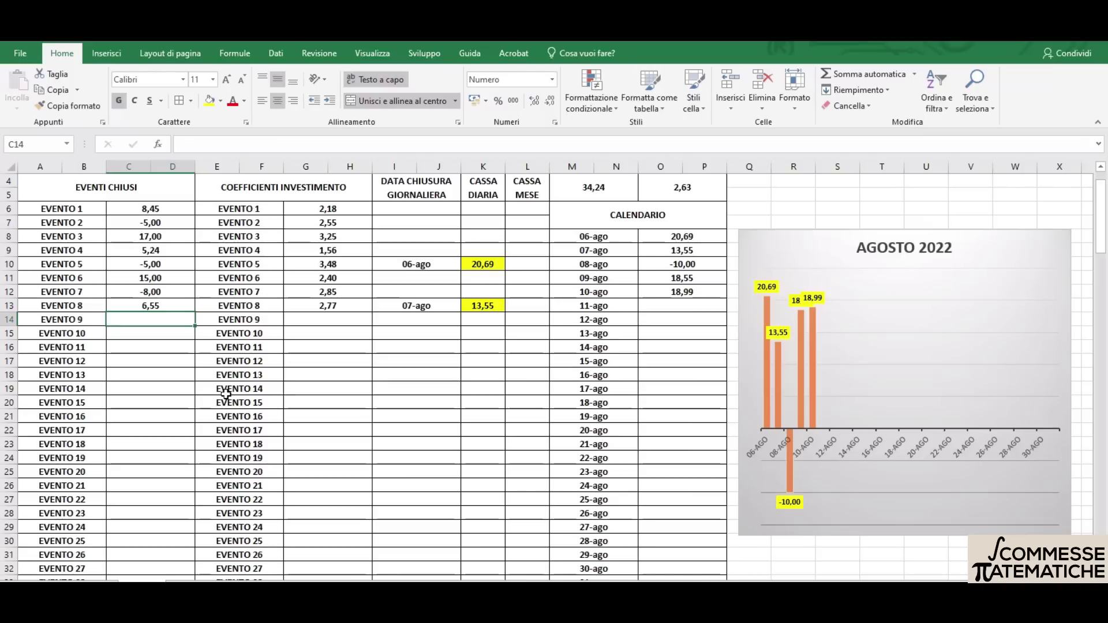
type("21")
key("Return")
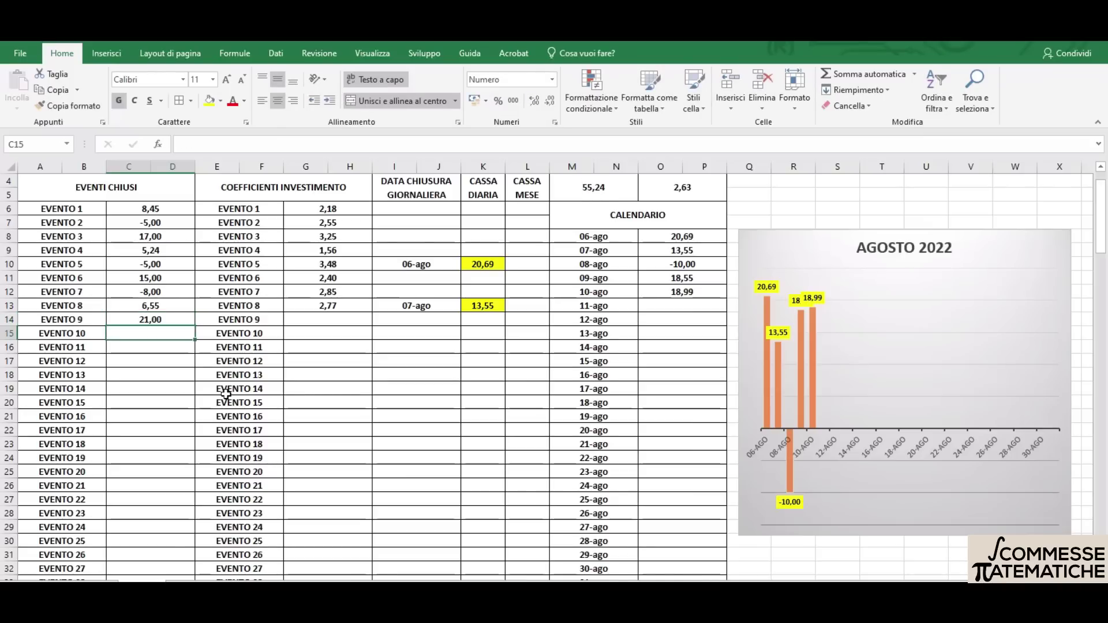
left_click(321, 320)
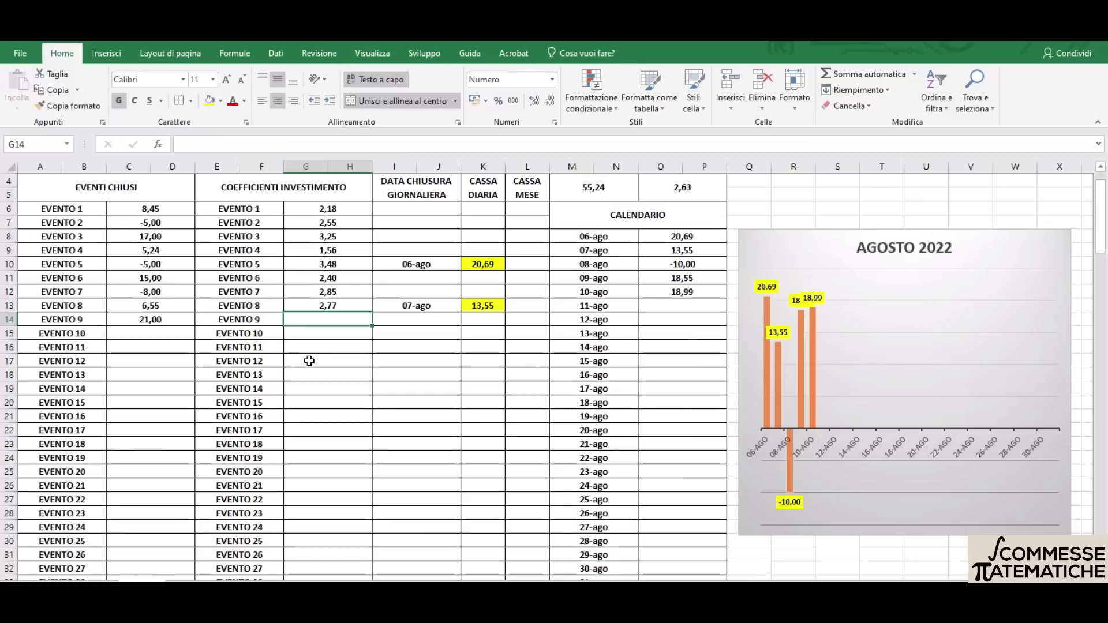
type("2,44")
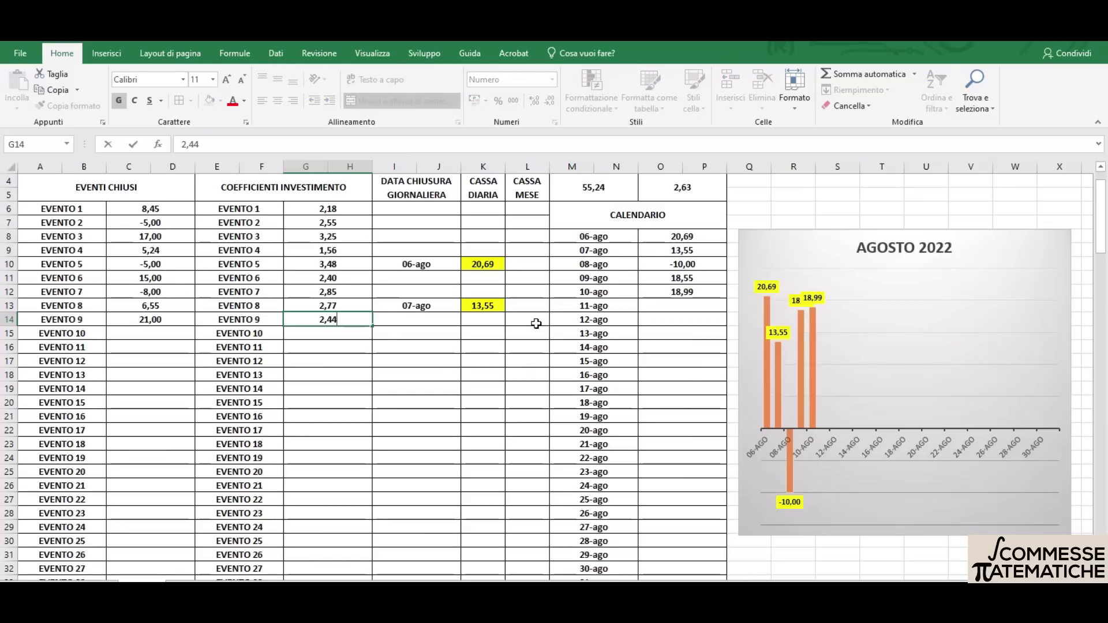
key("Return")
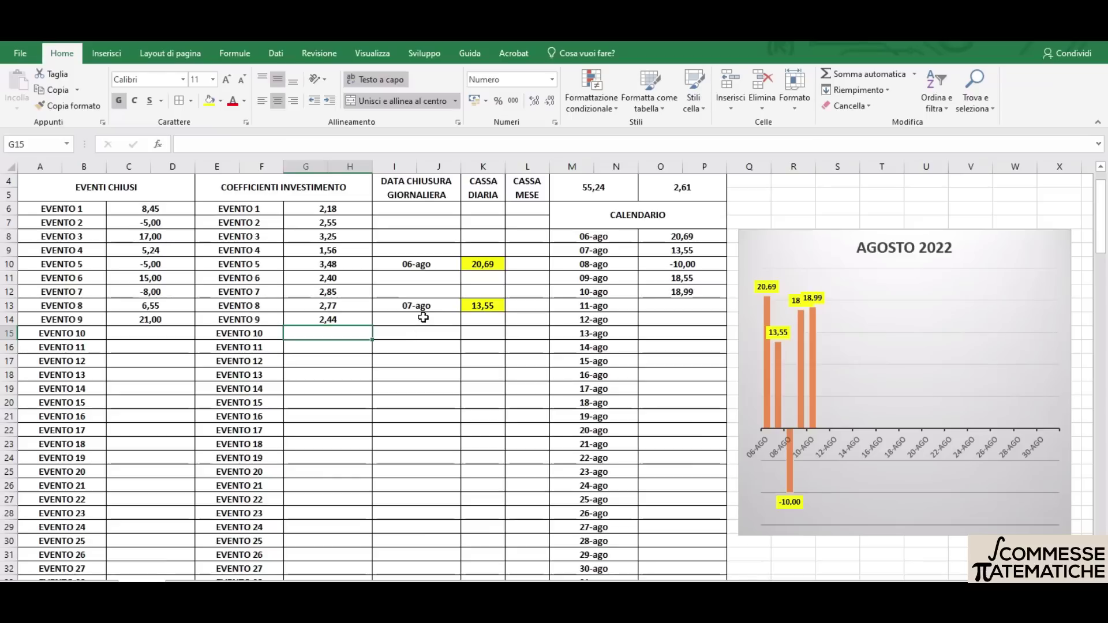
left_click(424, 317)
type("31")
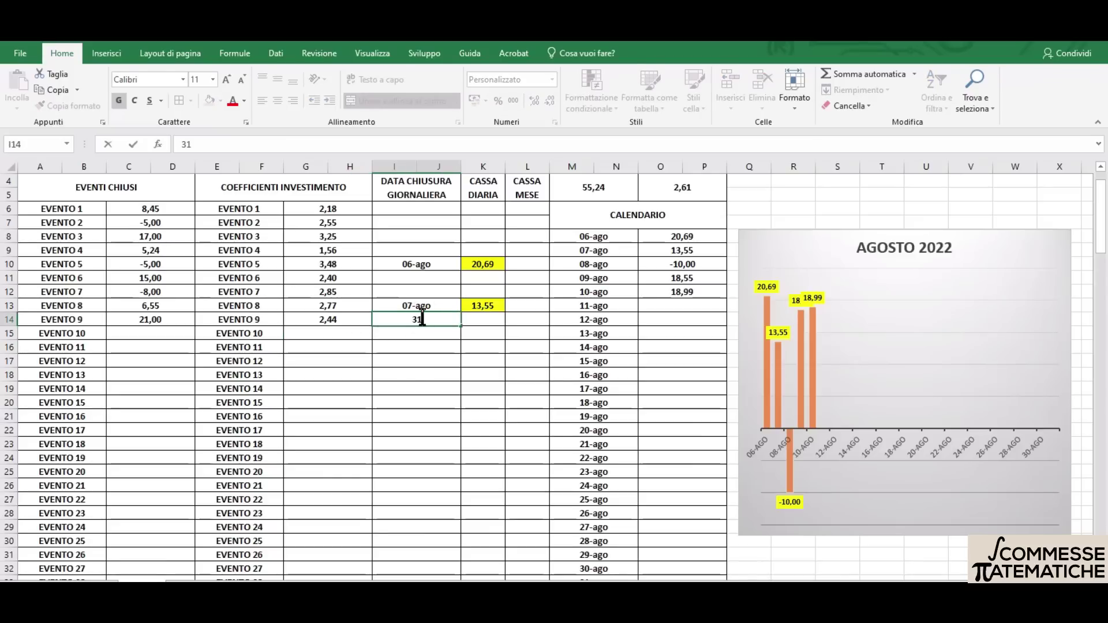
type("gosto")
key("Return")
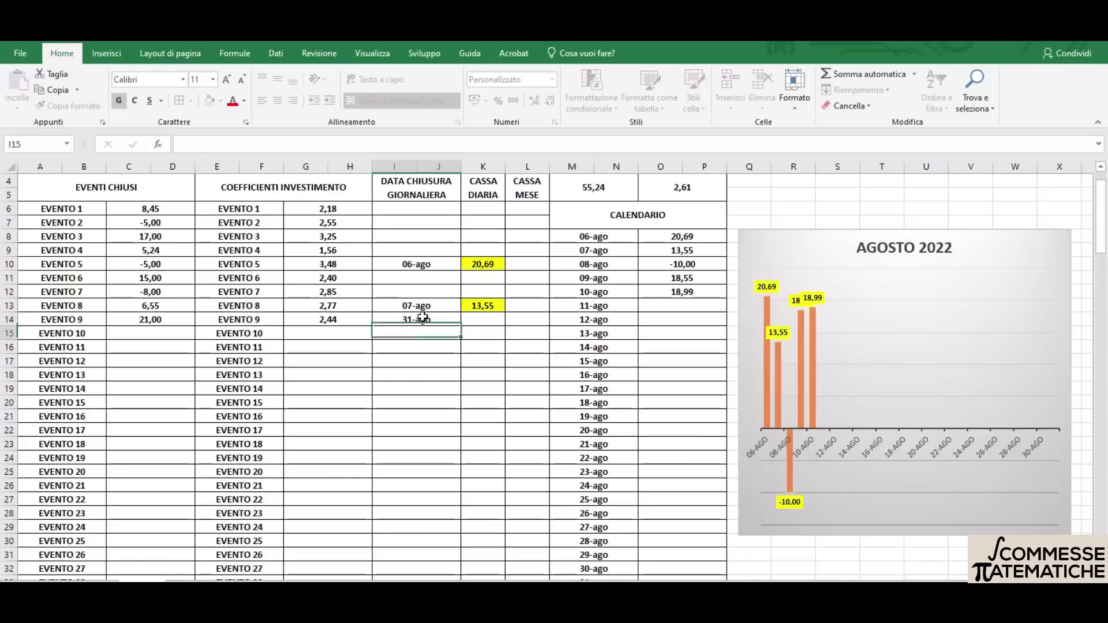
Select the 31-ago daily cash cell and compare the 06-ago formula with EVENTO 9's result
left_click(473, 319)
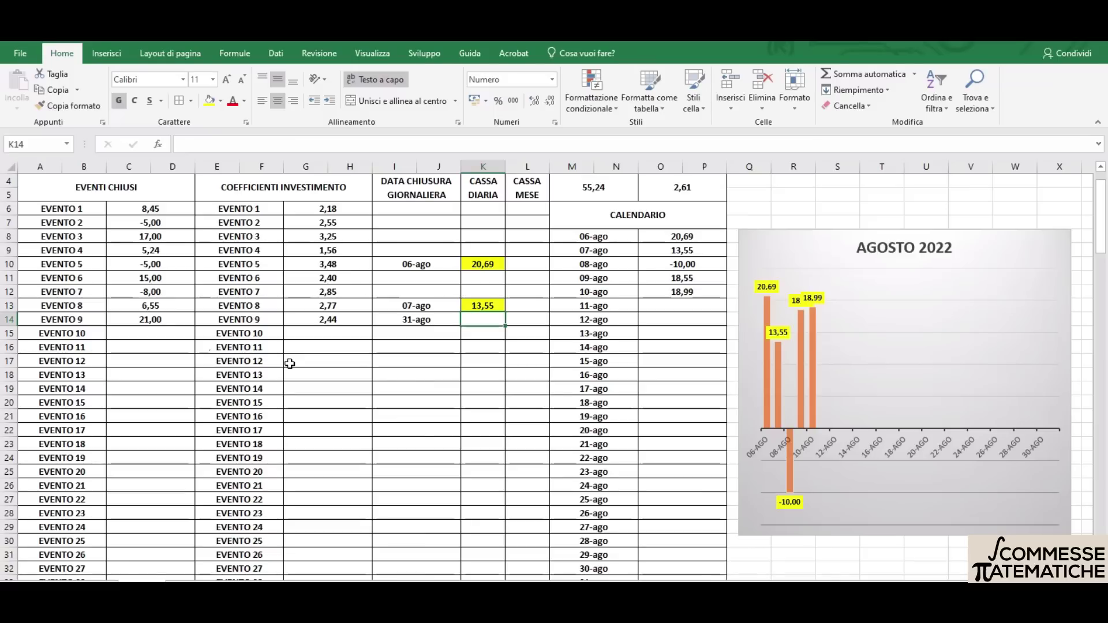
left_click(483, 265)
left_click(142, 323)
Set the 31-ago daily cash to =C14 and correct EVENTO 9's result to 21,56
type("=")
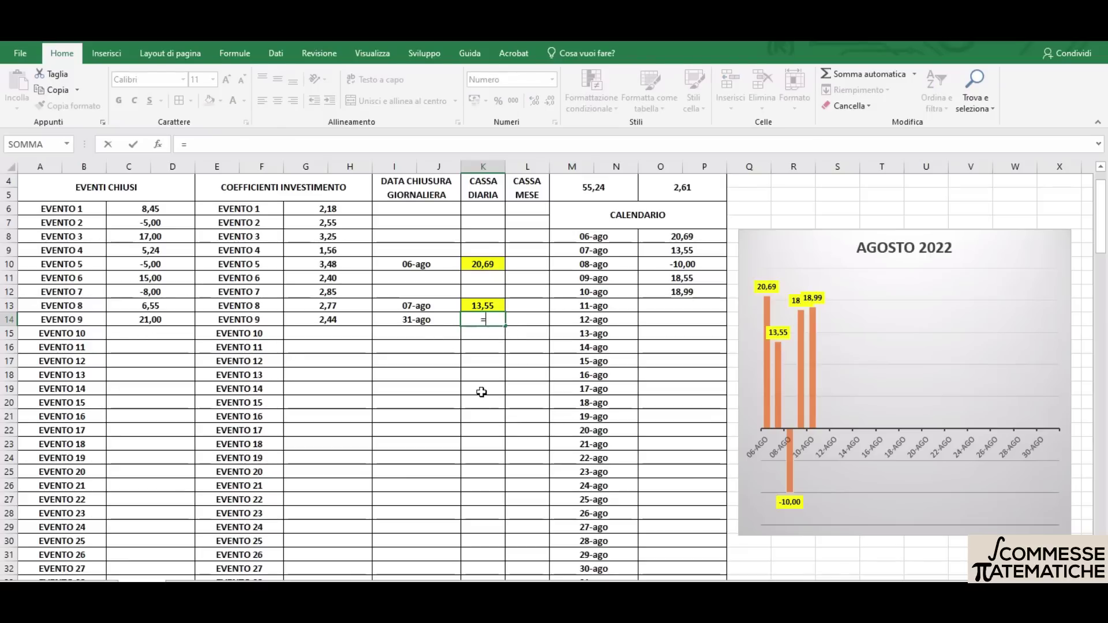
left_click(153, 320)
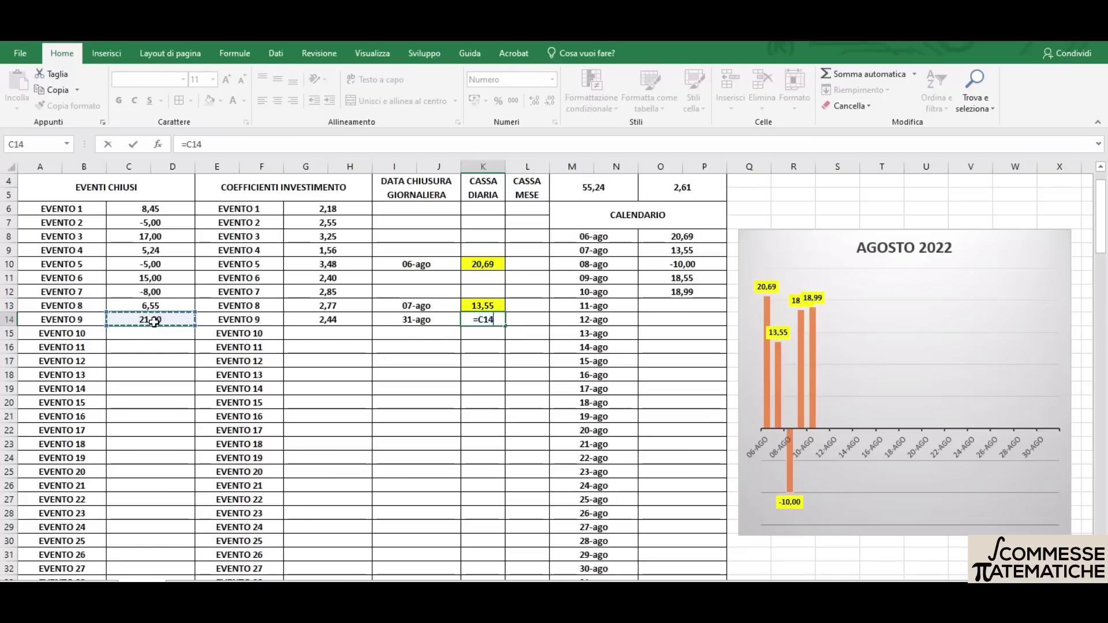
key("Return")
left_click(153, 321)
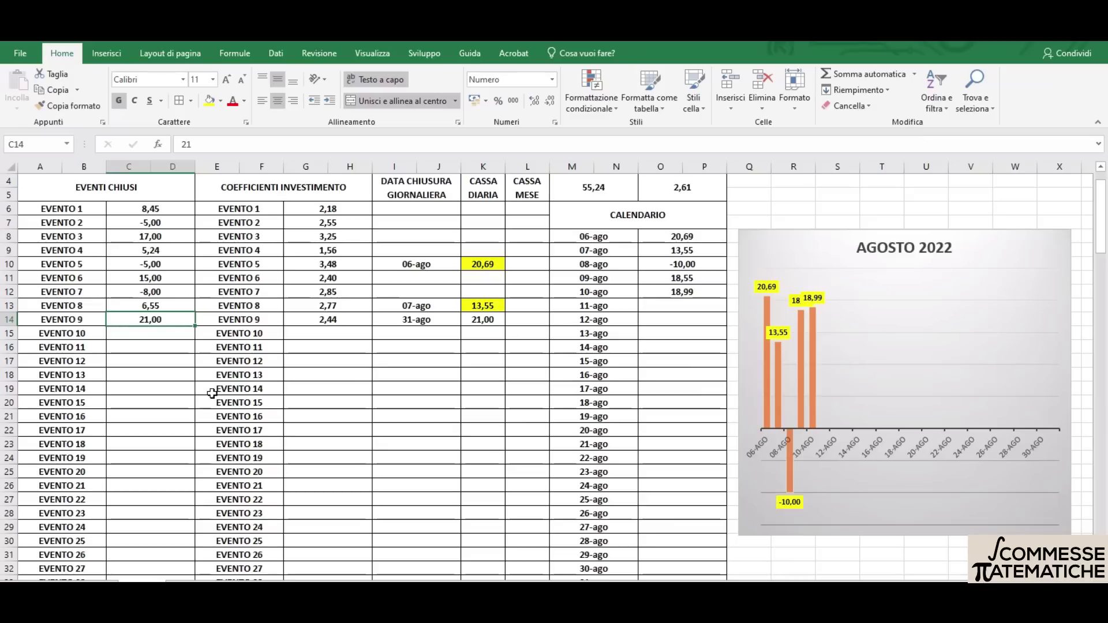
key("F2")
type(",56")
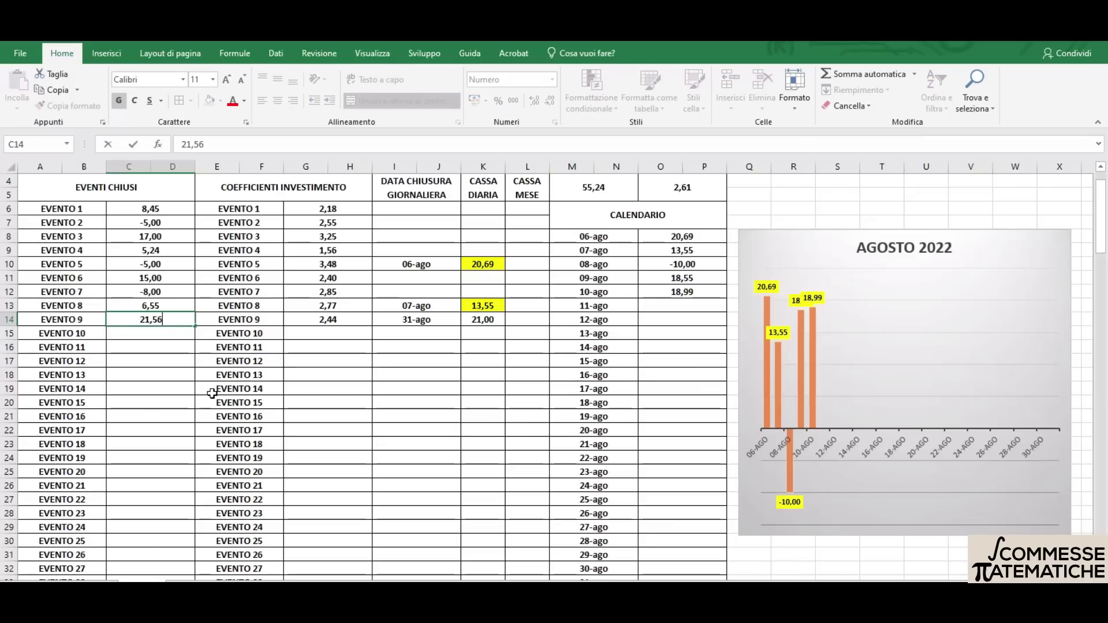
key("Return")
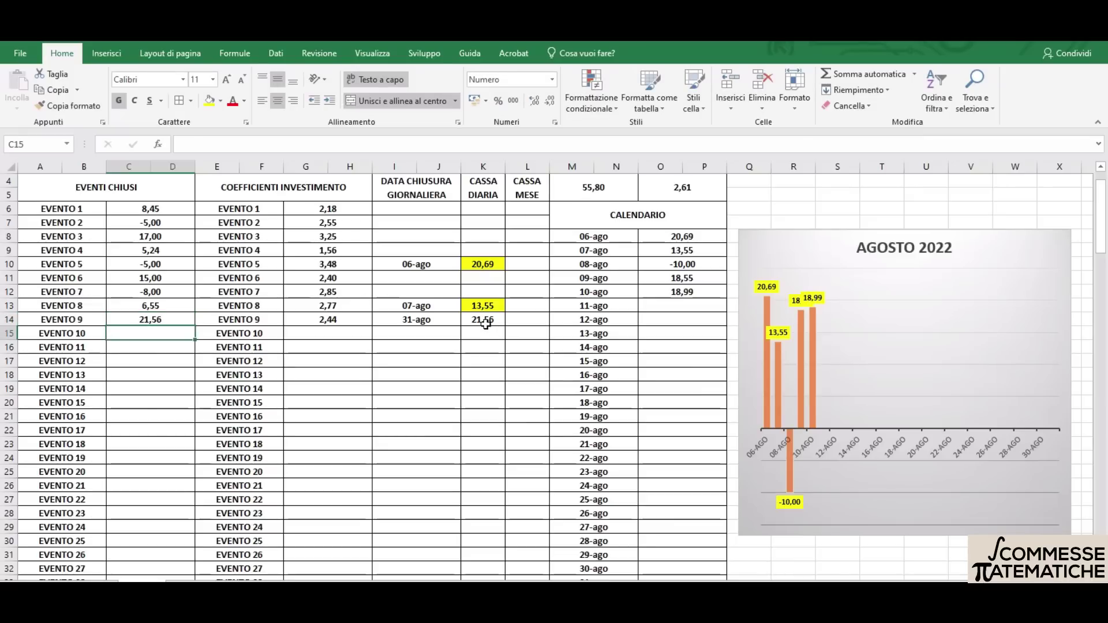
Fill the row-14 CASSA DIARIA and CASSA MESE cells yellow
scroll(589, 206, "up", 1)
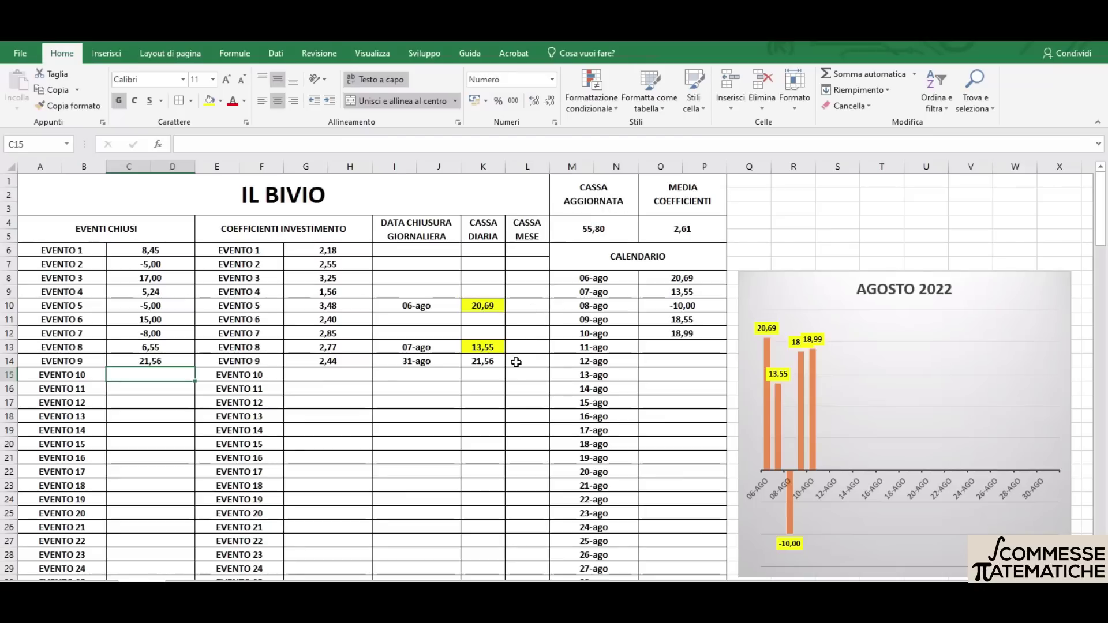
left_click(484, 362)
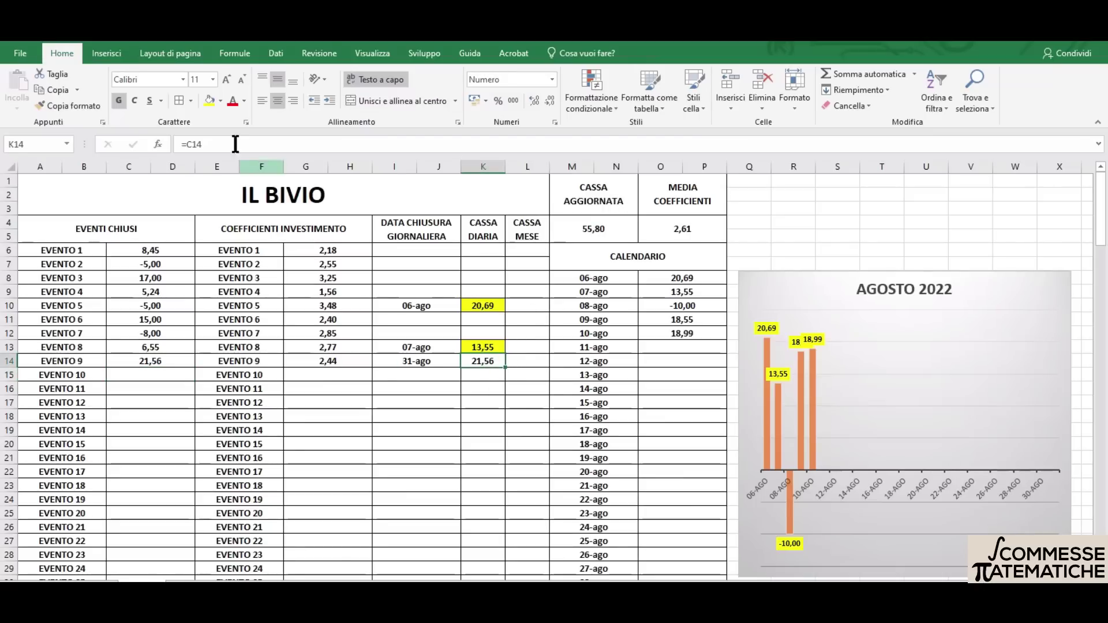
left_click(210, 101)
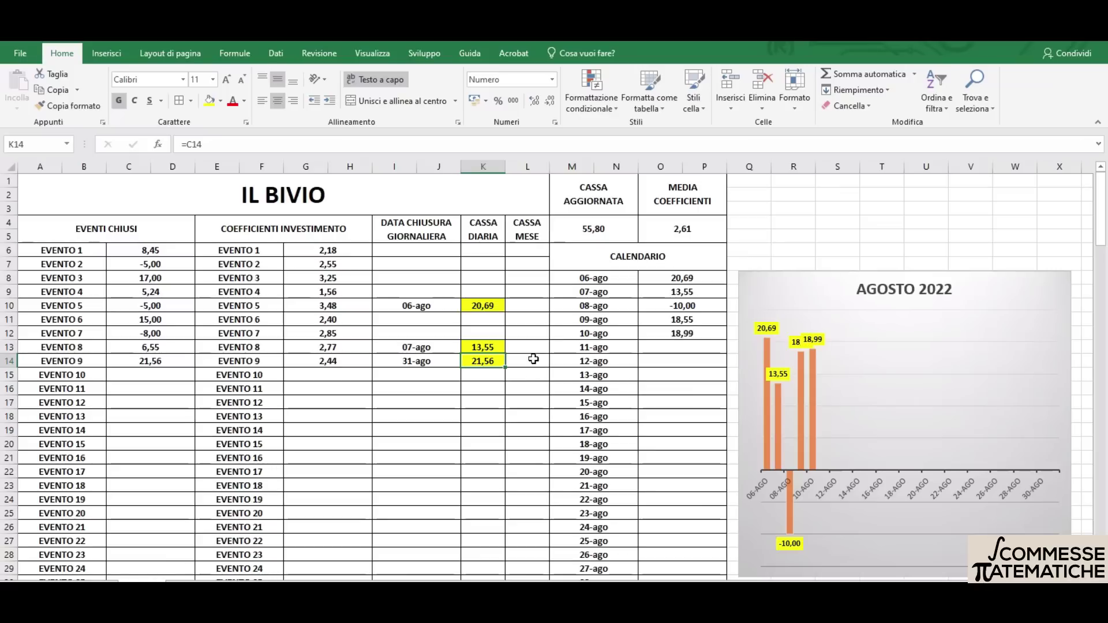
left_click(534, 363)
left_click(209, 102)
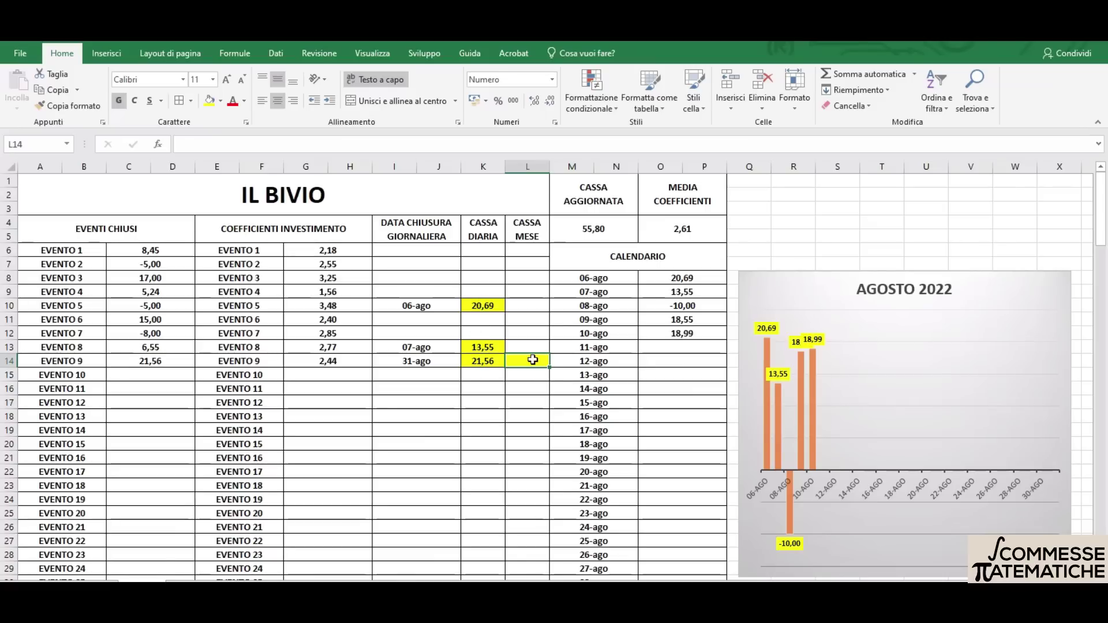
Enter =SOMMA(K6:K14) in L14 so the 31-ago CASSA MESE shows 55,80
type("=")
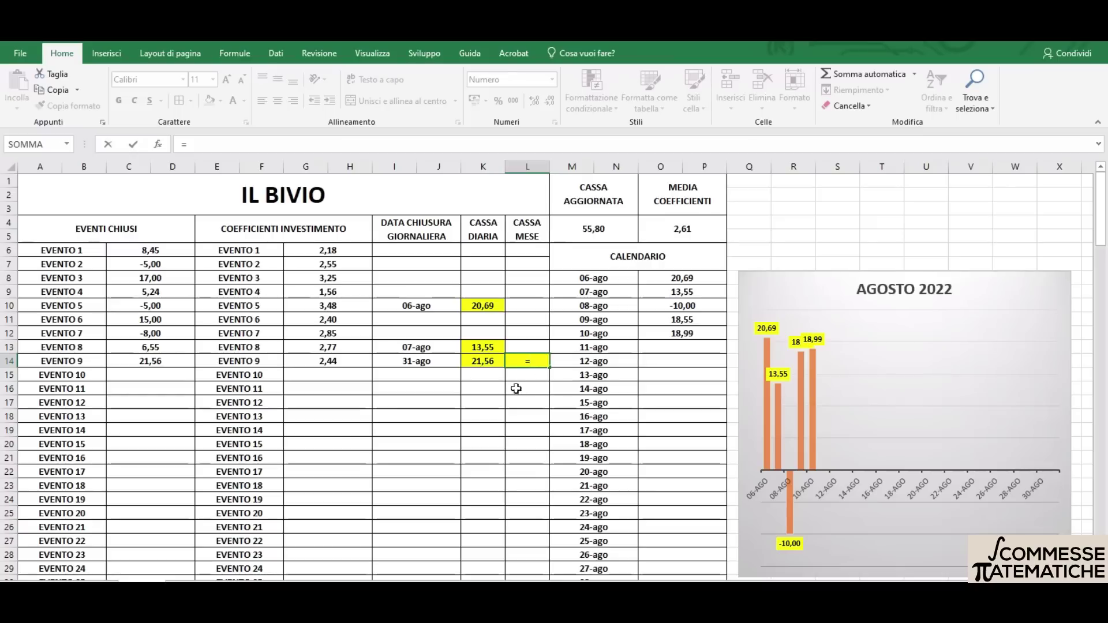
type("so")
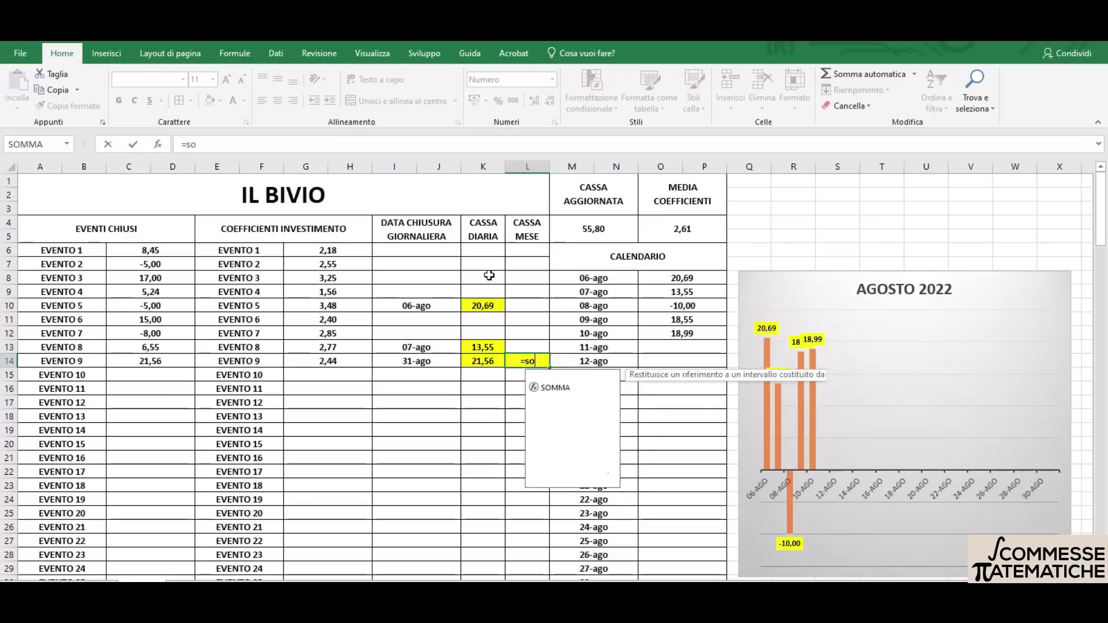
type("mma(")
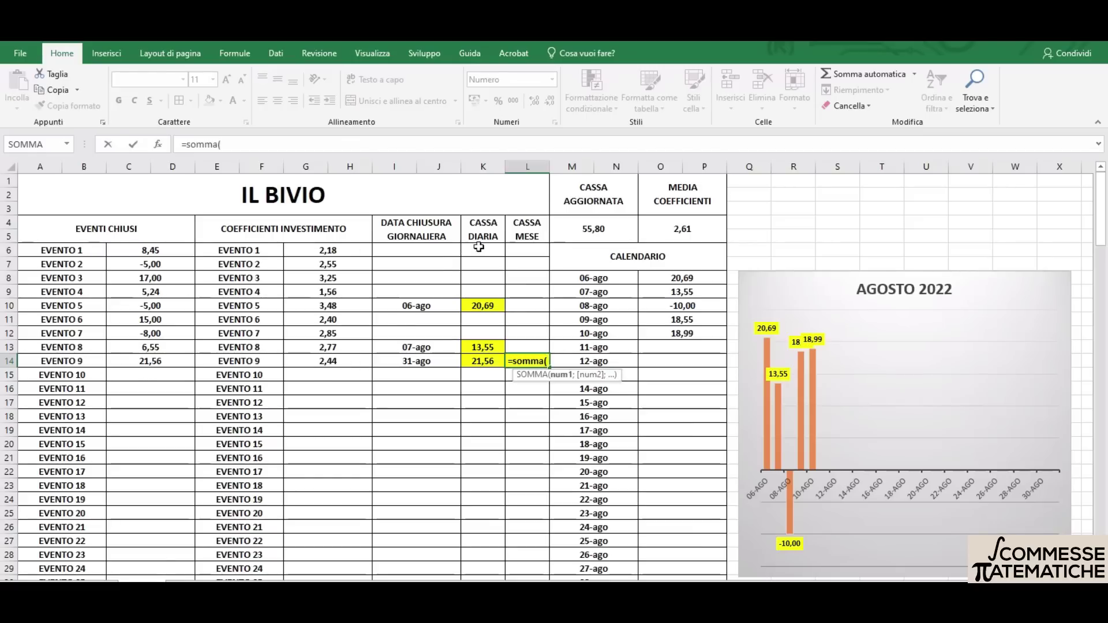
left_click_drag(481, 247, 480, 360)
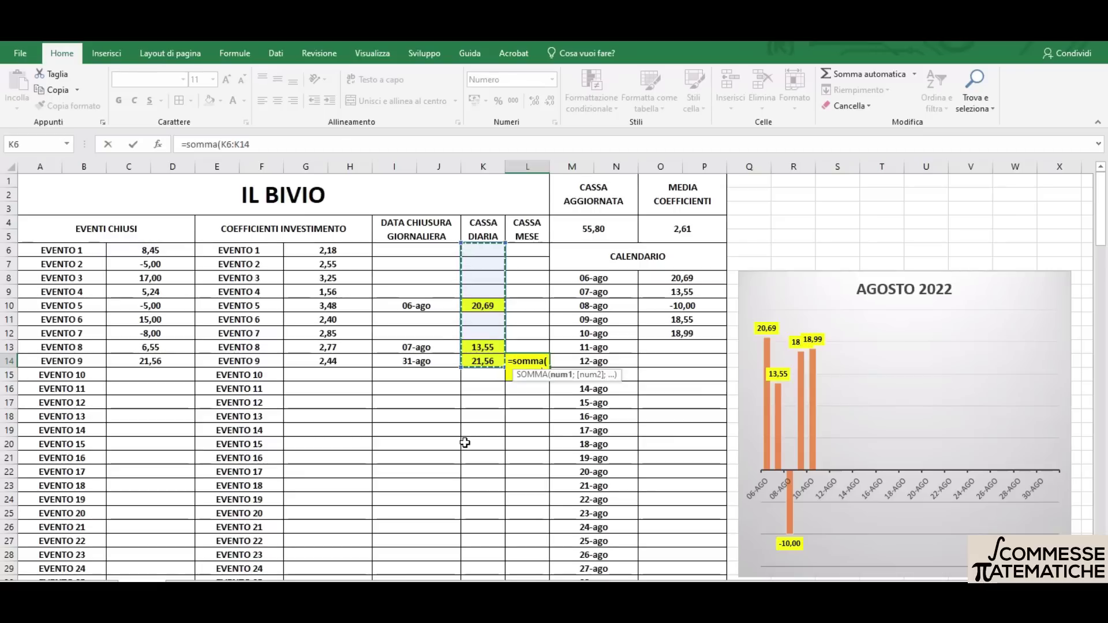
key("Return")
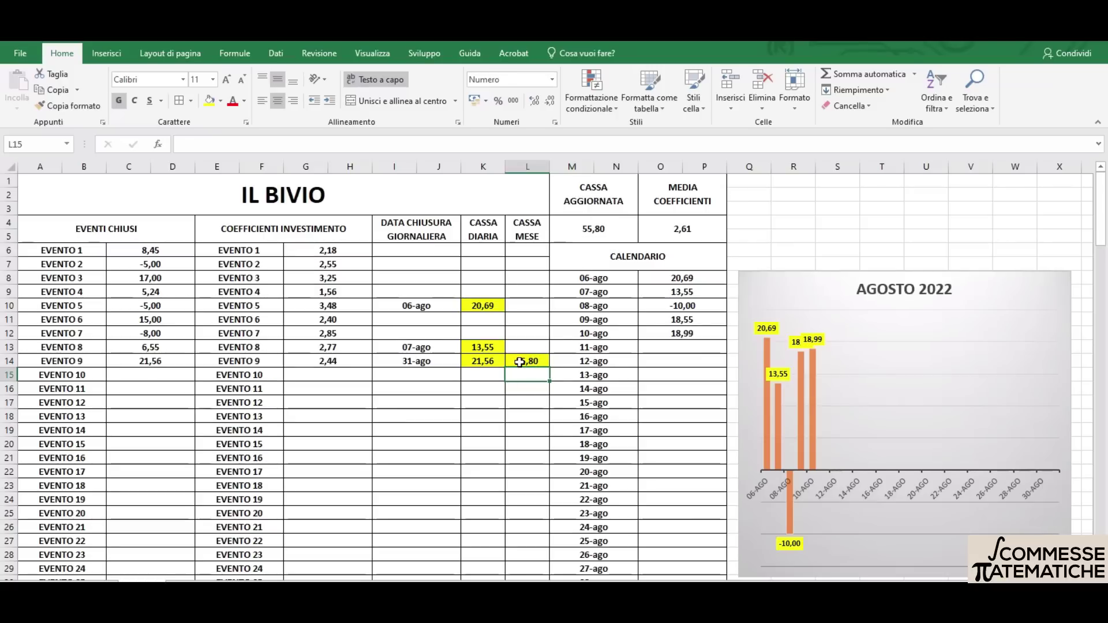
scroll(520, 362, "down", 1)
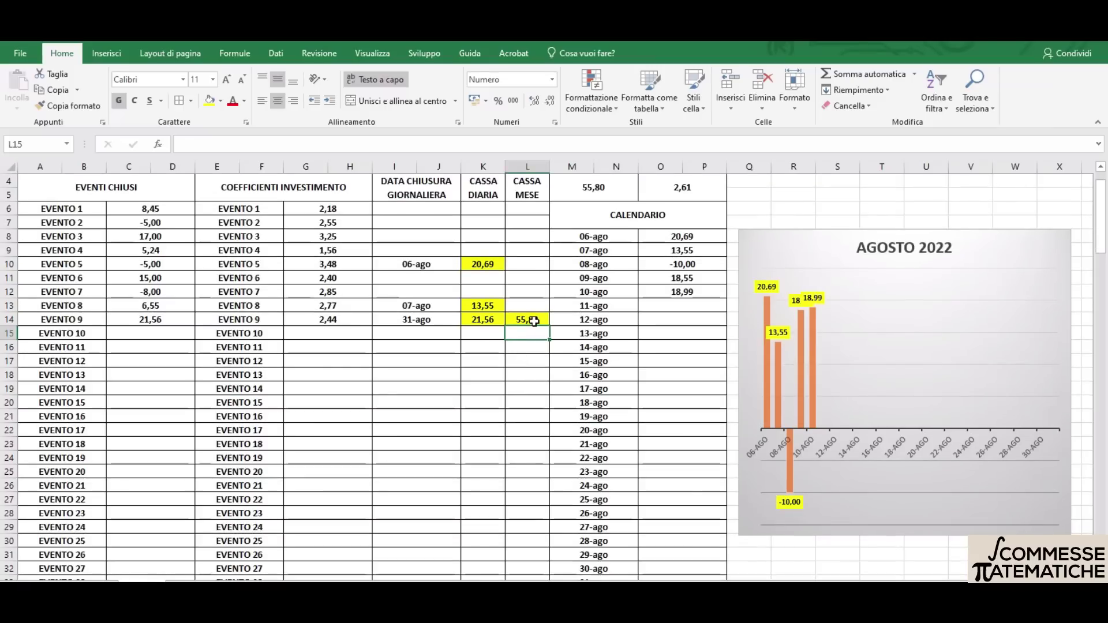
scroll(534, 322, "down", 1)
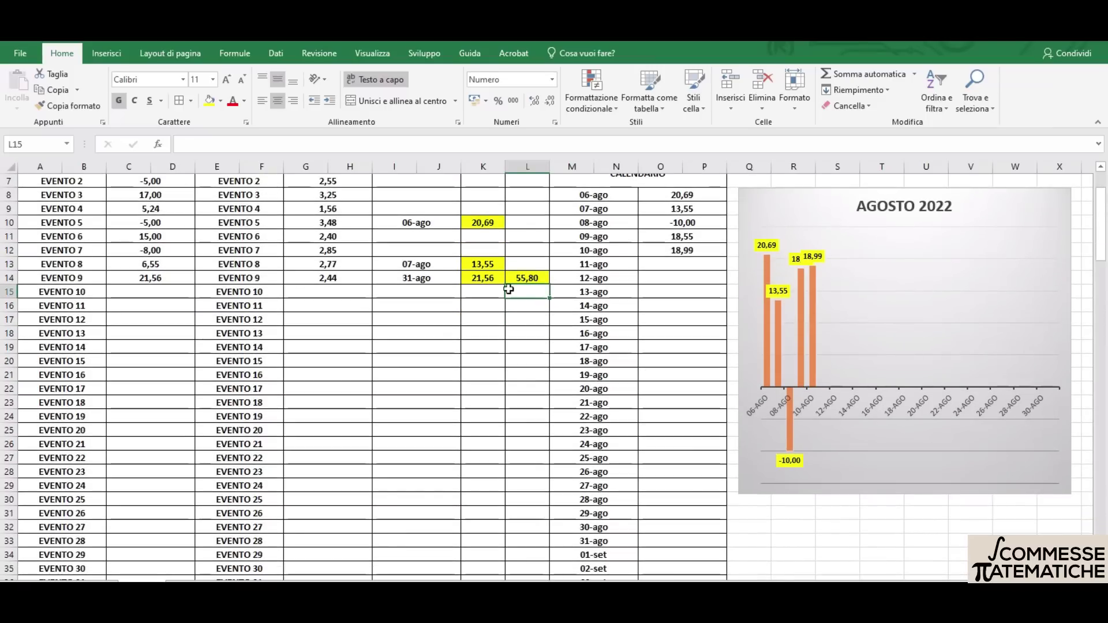
scroll(509, 290, "up", 2)
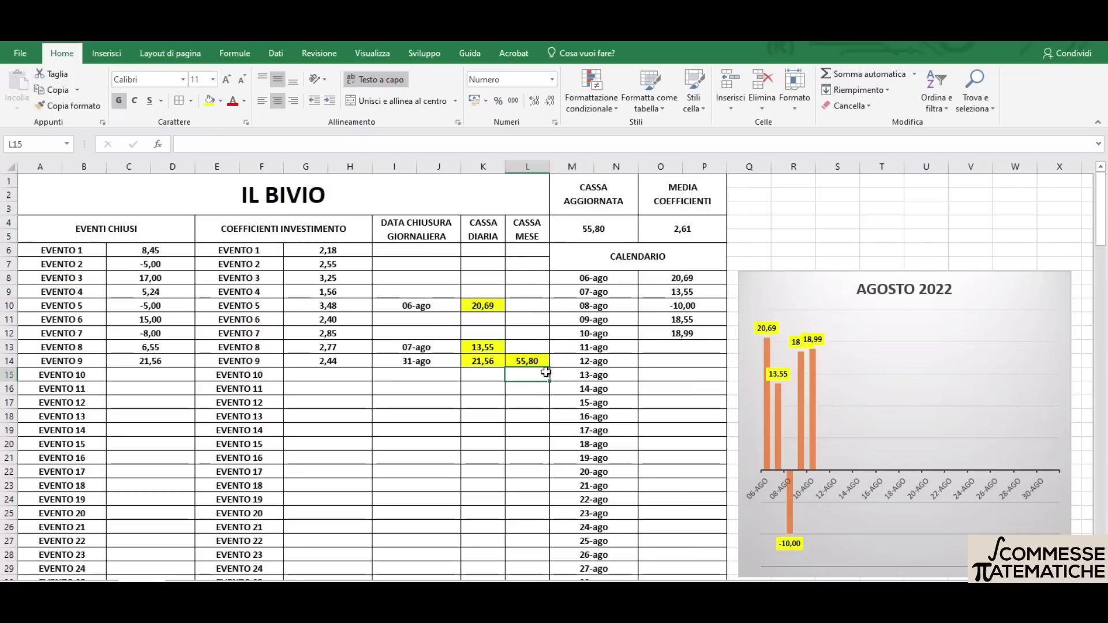
scroll(513, 361, "down", 4)
scroll(516, 364, "up", 2)
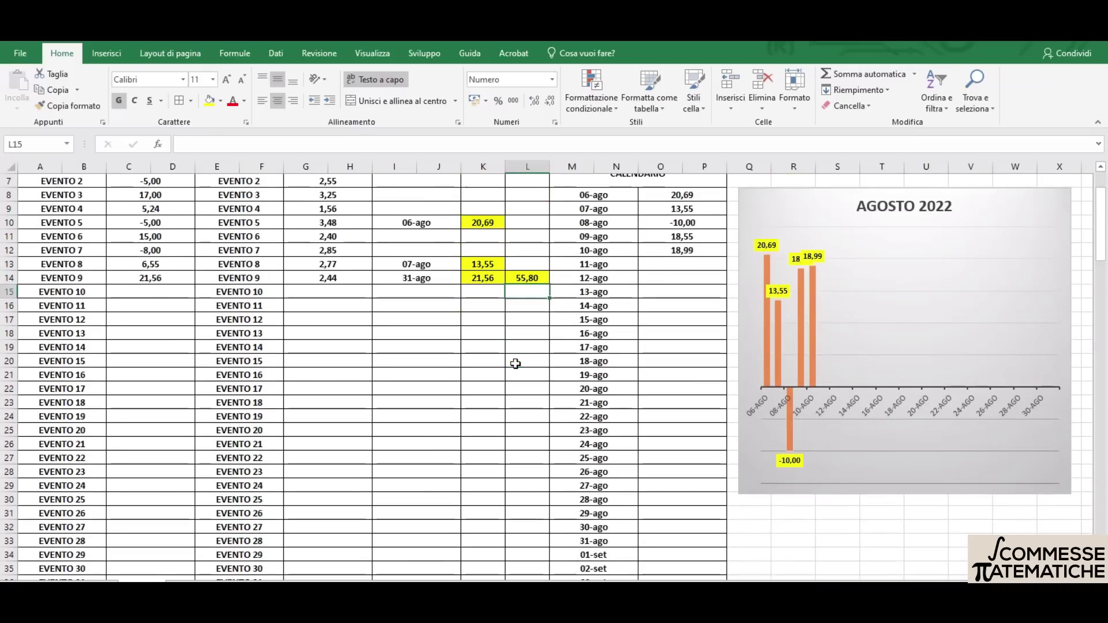
scroll(515, 364, "up", 1)
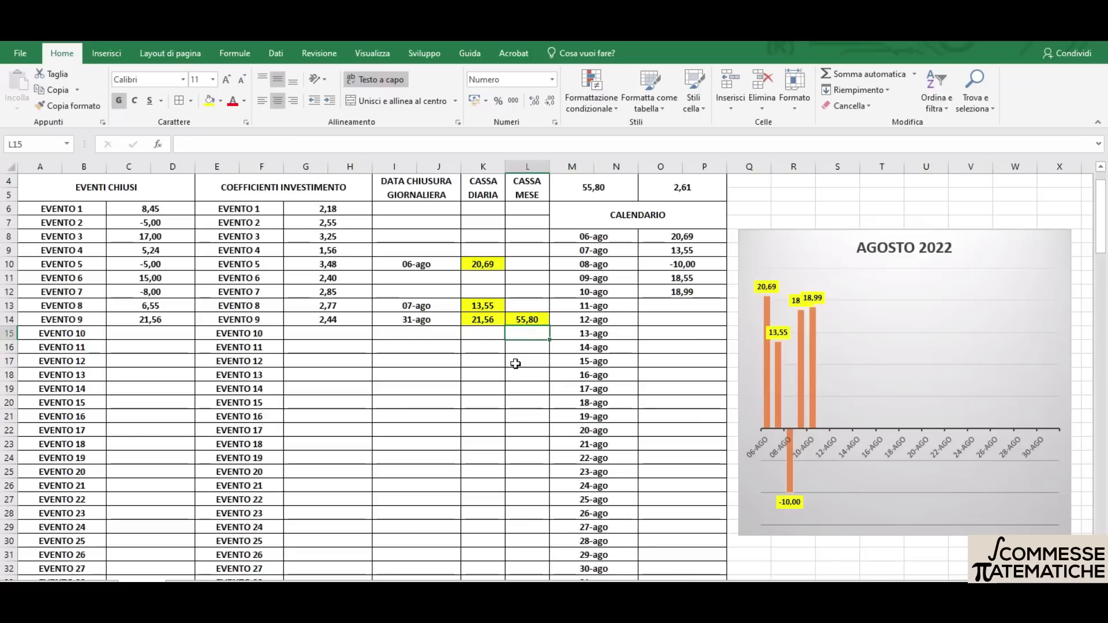
scroll(515, 364, "down", 1)
scroll(515, 364, "down", 1)
scroll(516, 364, "down", 3)
scroll(516, 364, "down", 2)
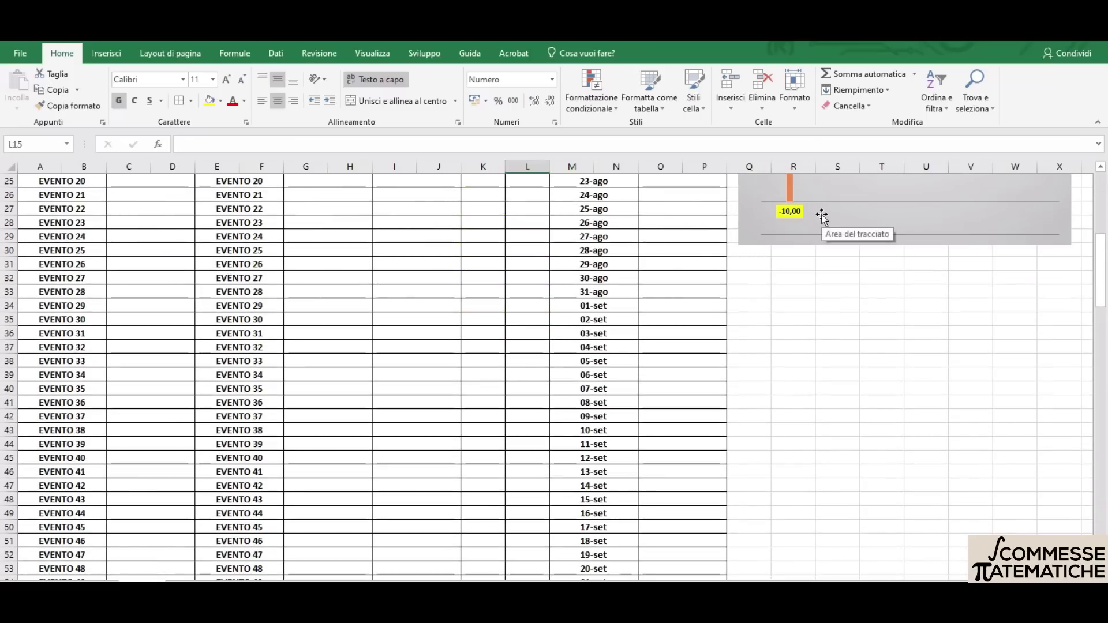
scroll(607, 309, "up", 8)
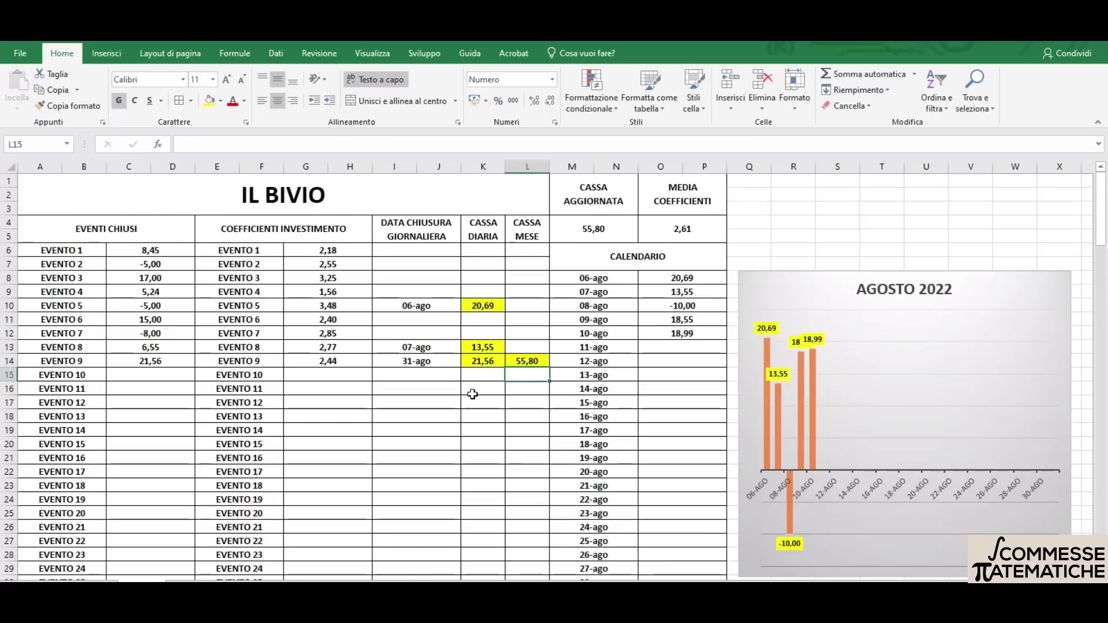
scroll(805, 506, "down", 4)
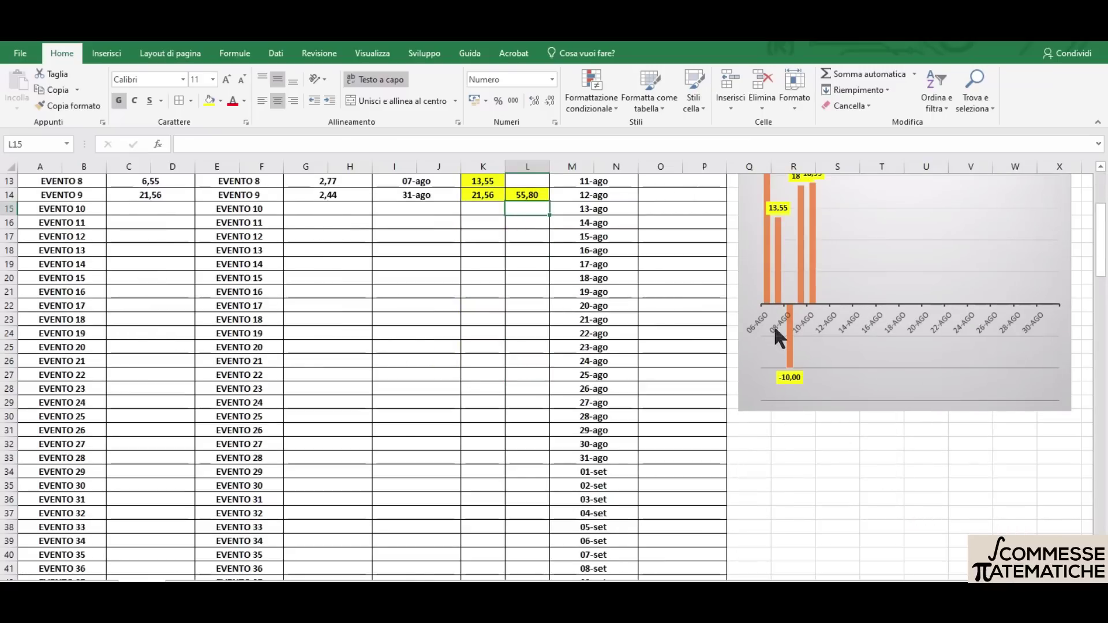
scroll(1035, 323, "up", 3)
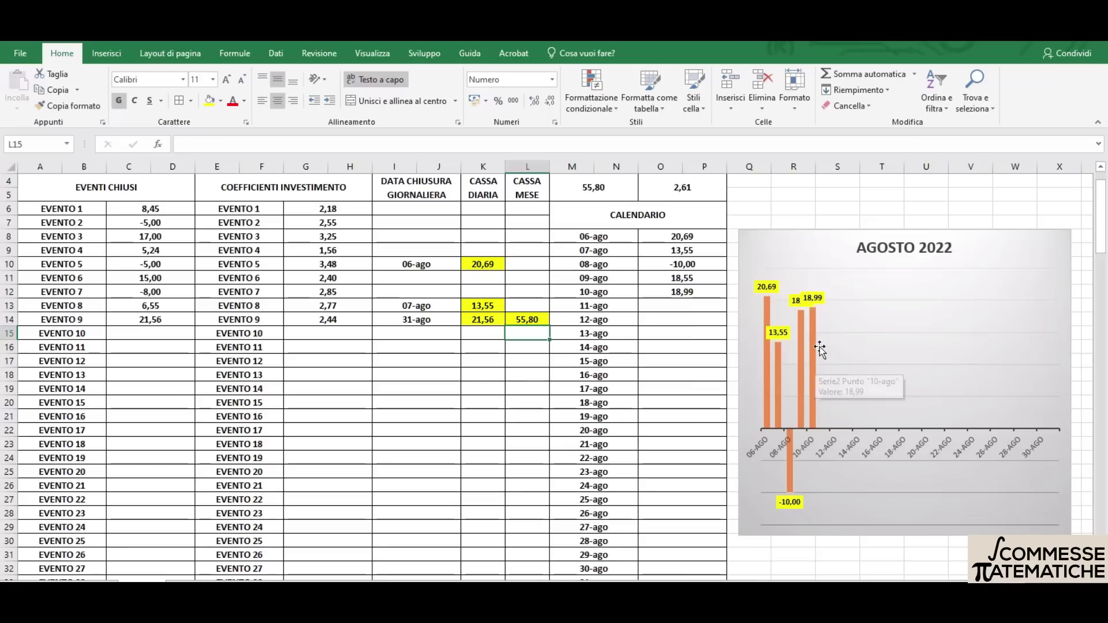
scroll(598, 347, "up", 1)
scroll(600, 348, "down", 1)
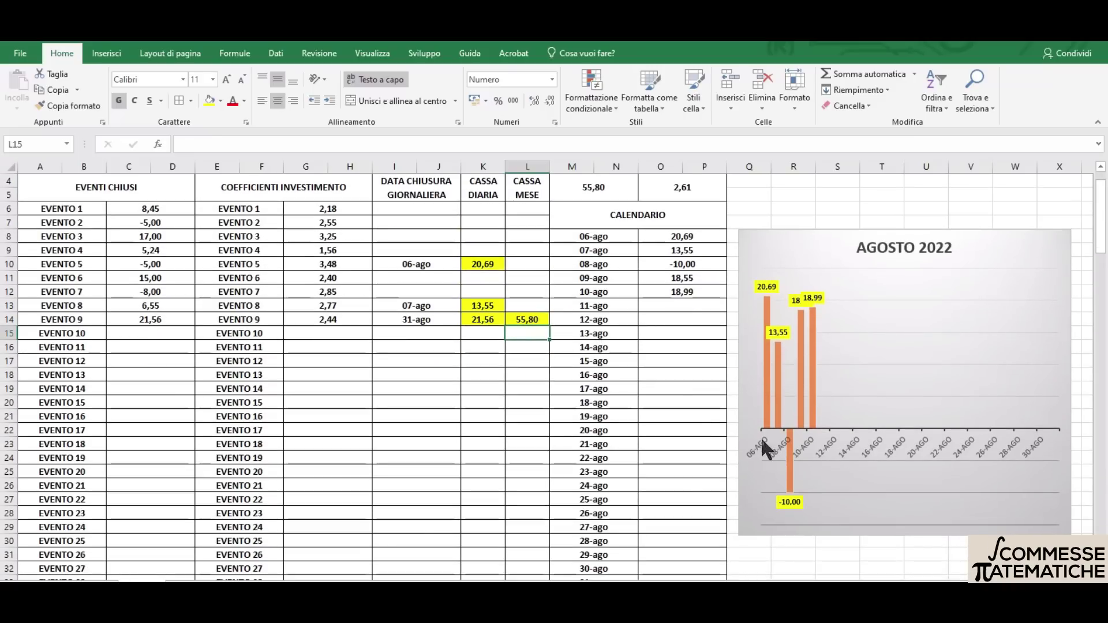
Copy the AGOSTO 2022 chart and paste it at cell Q34 beside the 01-set row
left_click(1011, 247)
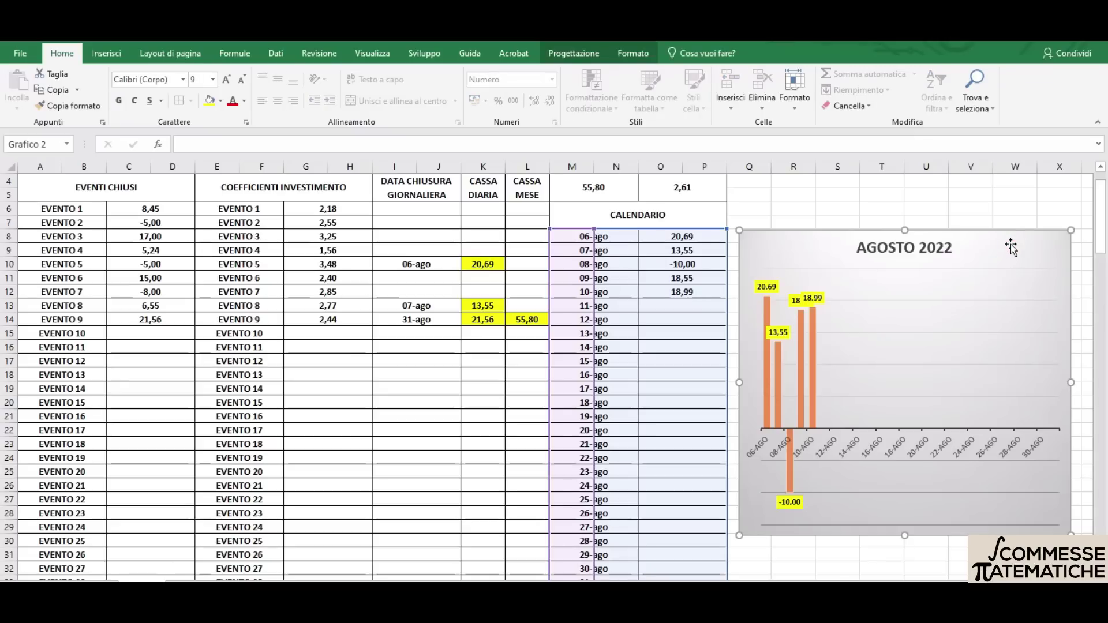
right_click(1010, 243)
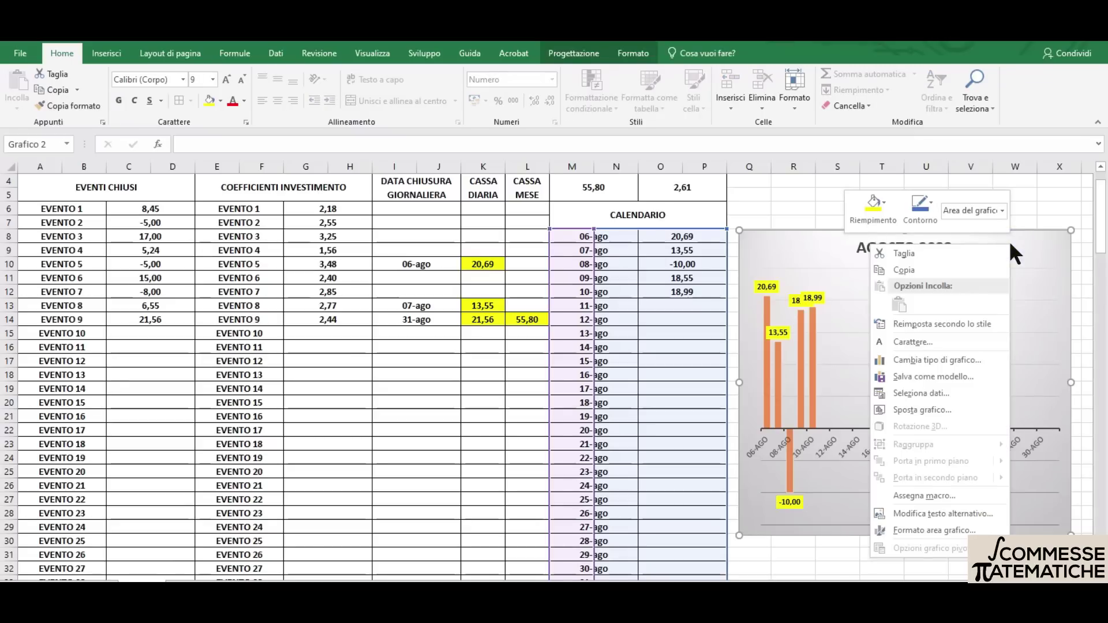
left_click(960, 265)
scroll(927, 317, "down", 3)
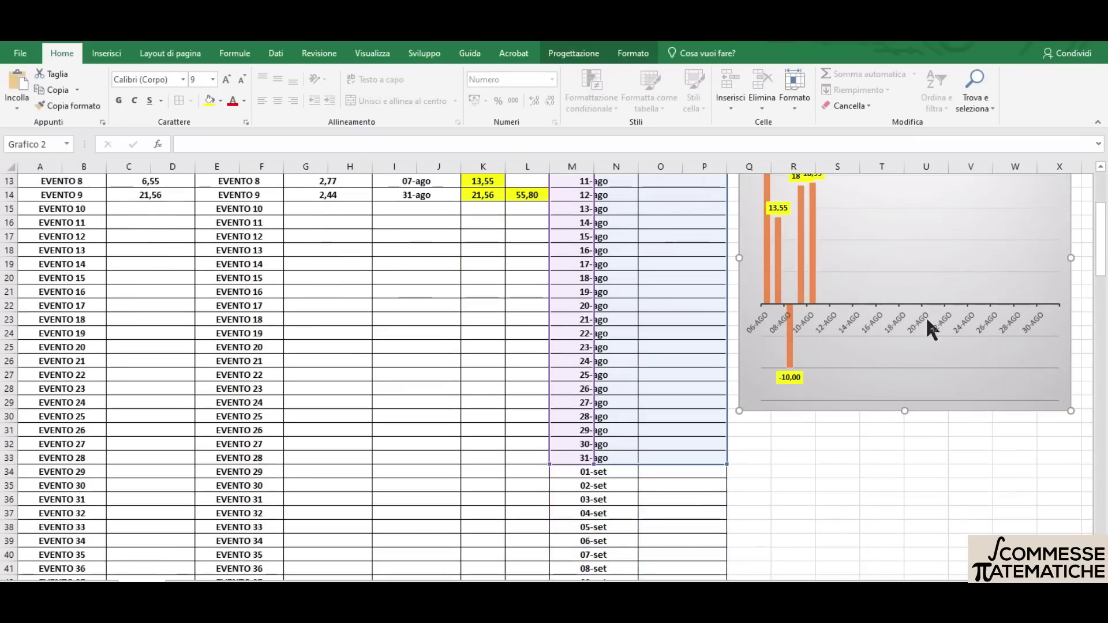
scroll(926, 316, "down", 2)
left_click(761, 389)
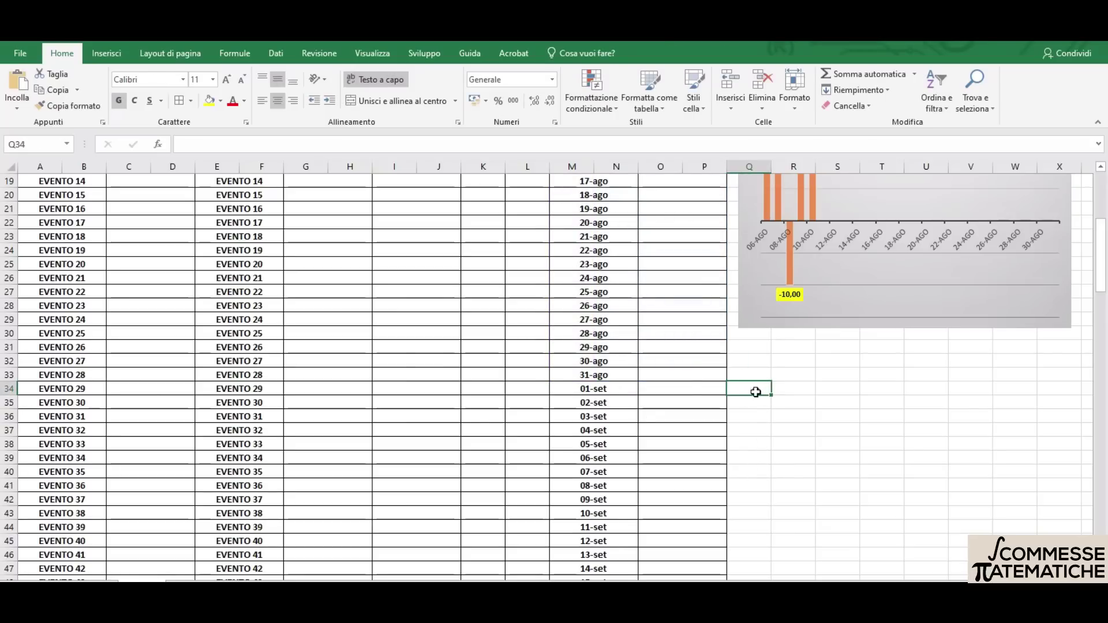
right_click(756, 392)
left_click(785, 160)
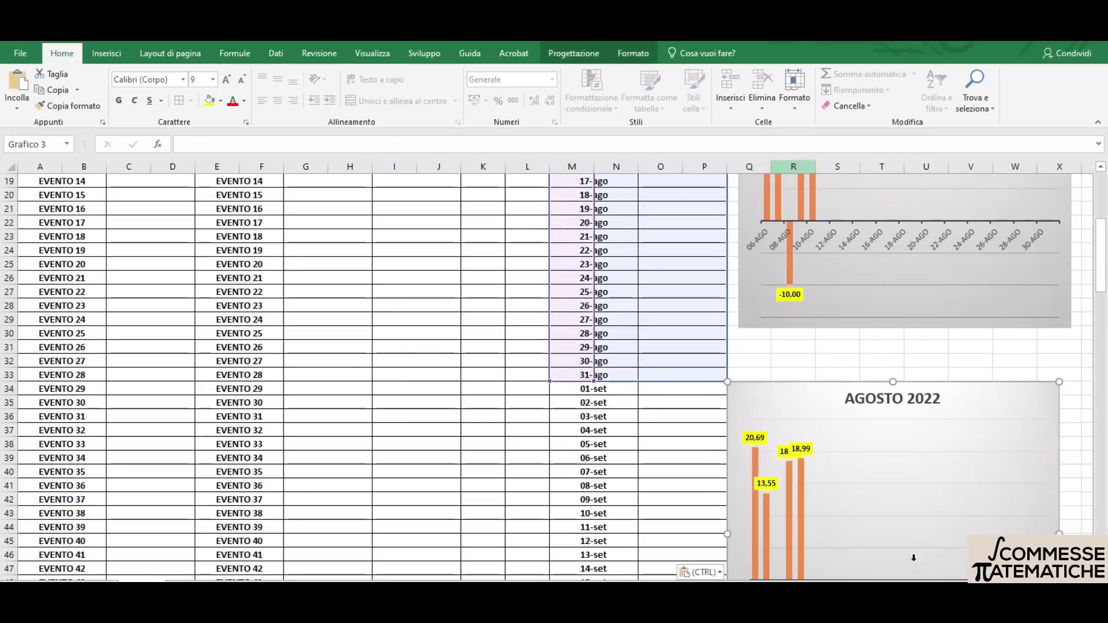
scroll(537, 459, "down", 1)
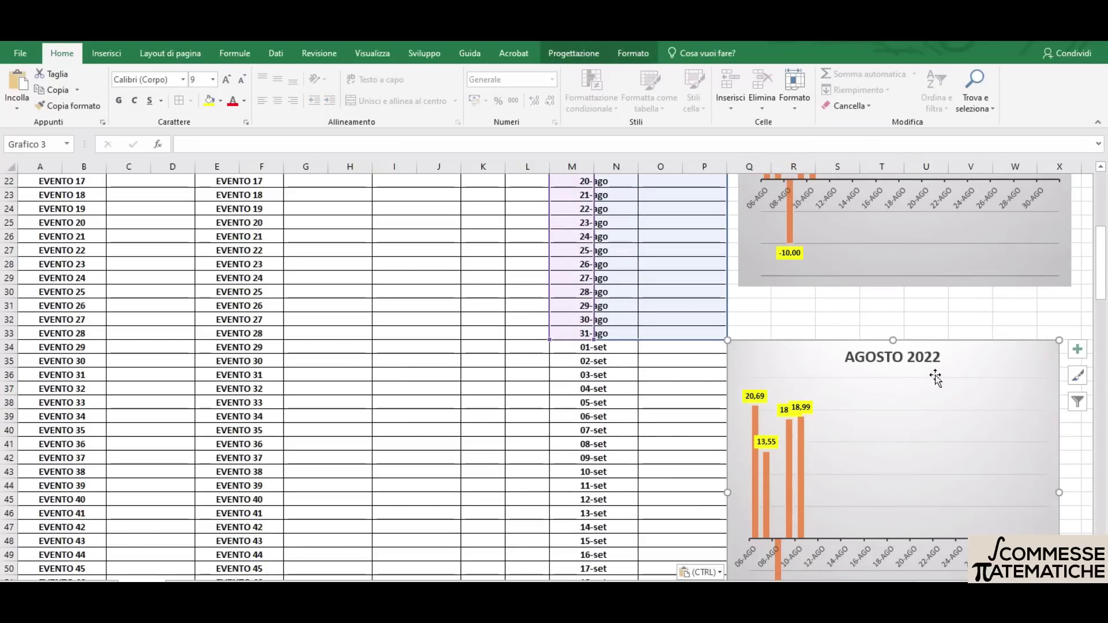
left_click_drag(1000, 355, 1014, 354)
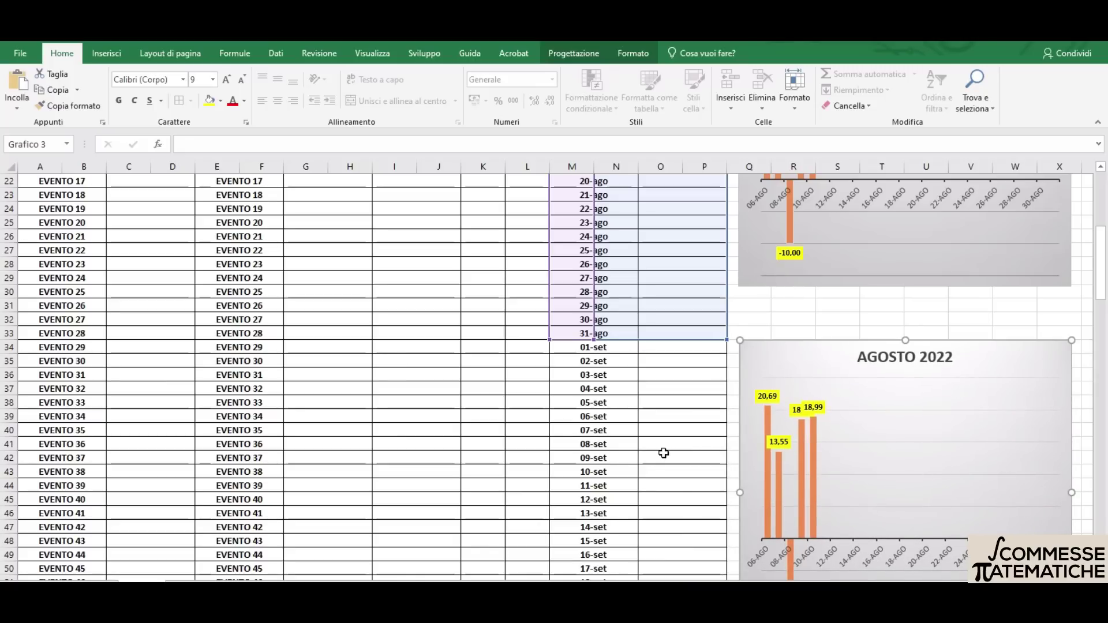
scroll(664, 453, "up", 1)
scroll(663, 458, "up", 2)
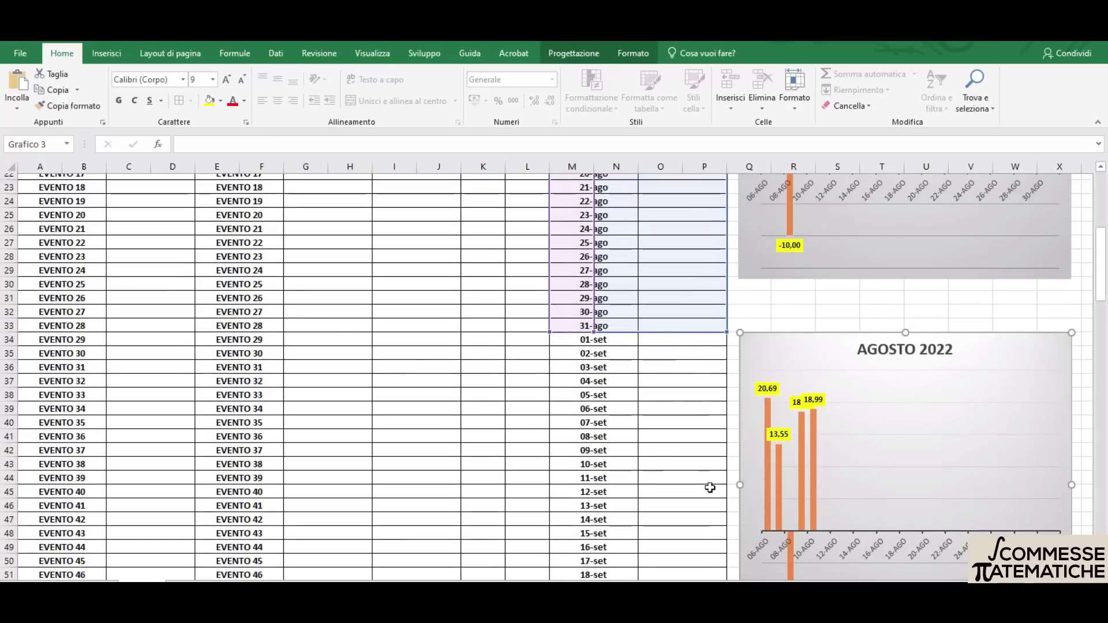
scroll(708, 485, "up", 3)
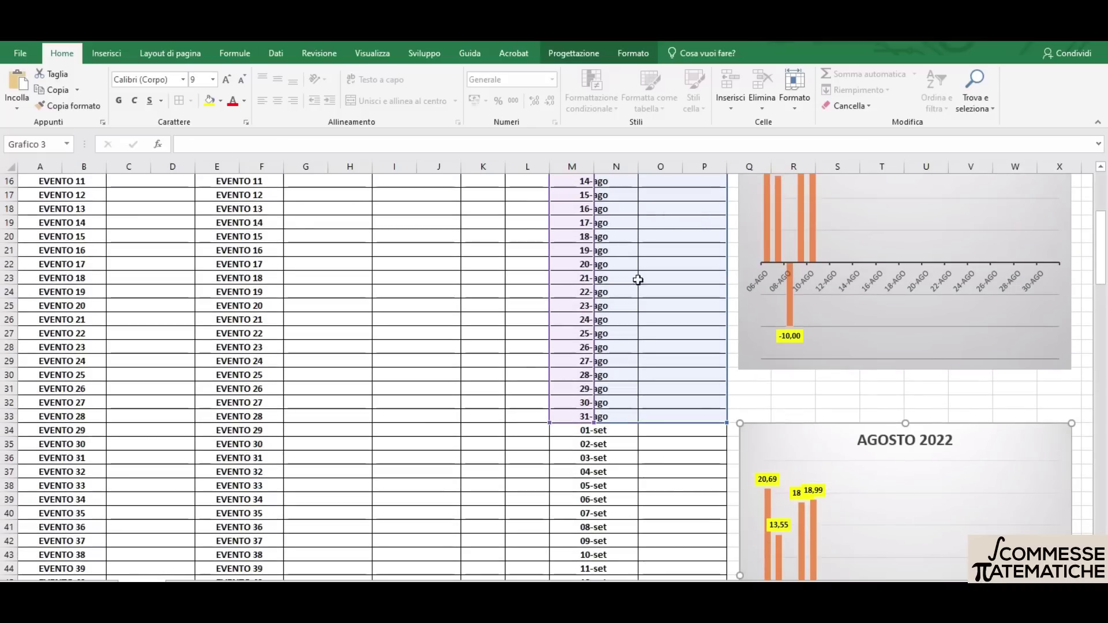
scroll(725, 435, "down", 1)
scroll(740, 453, "down", 2)
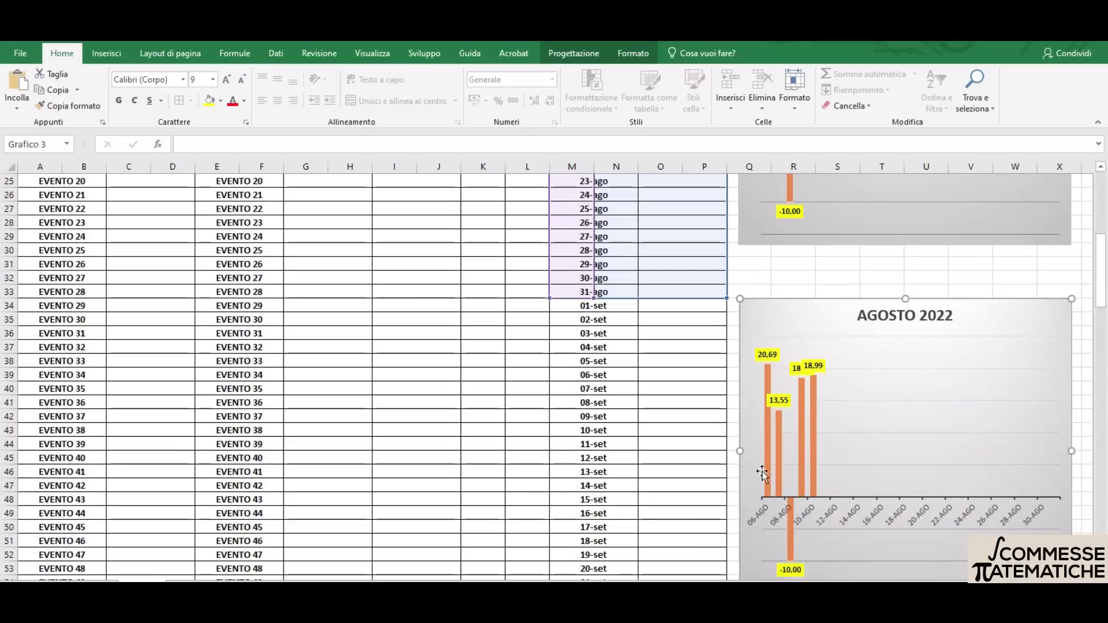
scroll(762, 471, "down", 1)
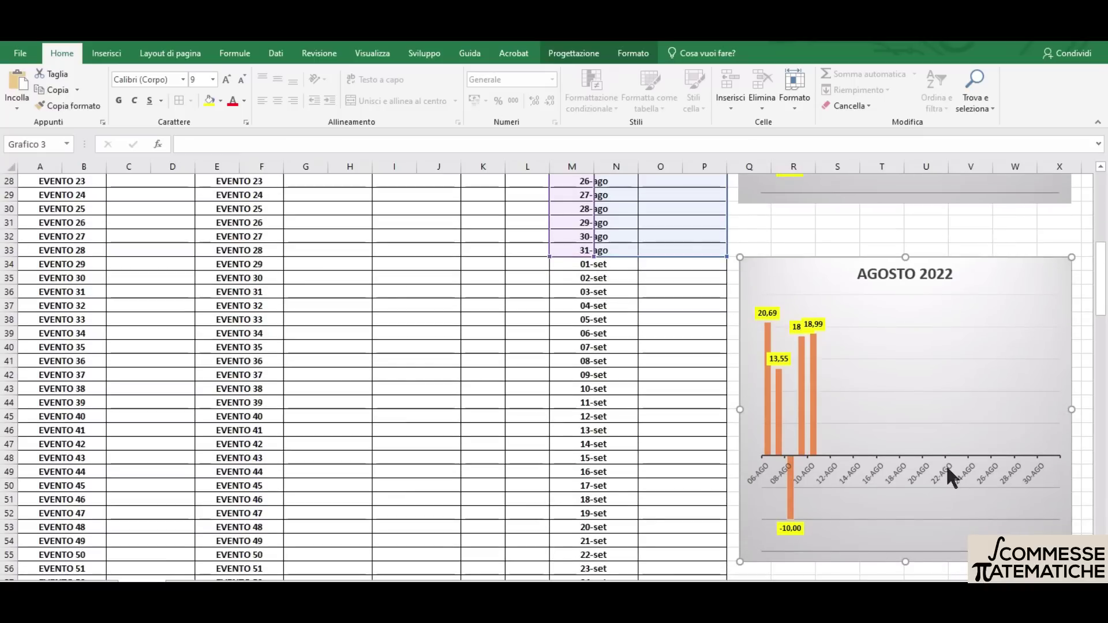
Replace AGOSTO with SETTEMBRE in the copied chart's title, making it 'SETTEMBRE 2022'
left_click(900, 273)
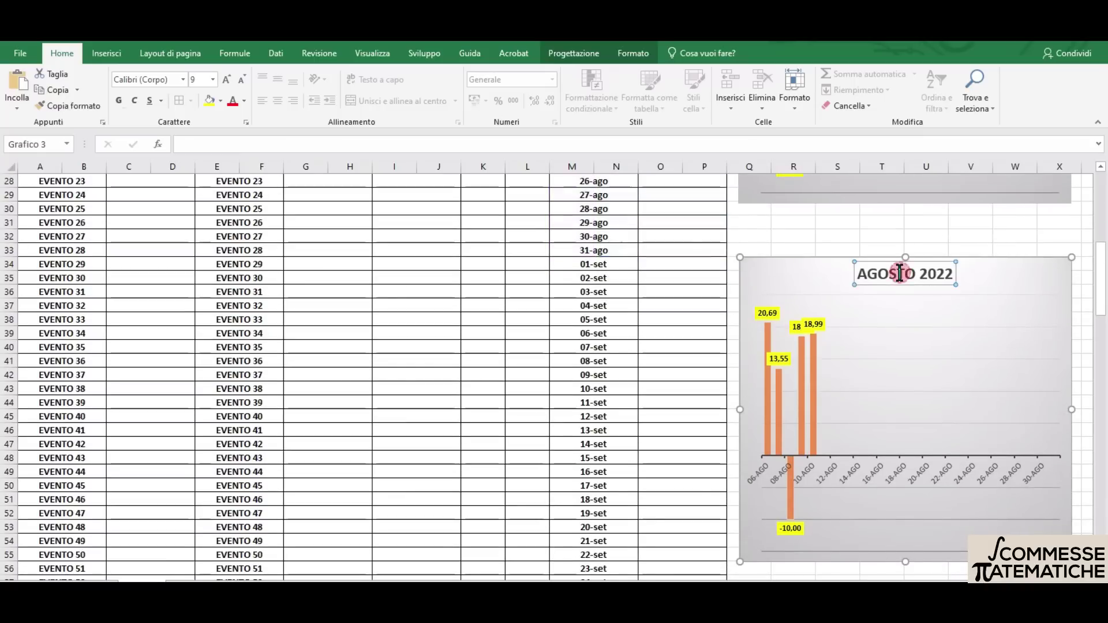
left_click_drag(921, 273, 857, 274)
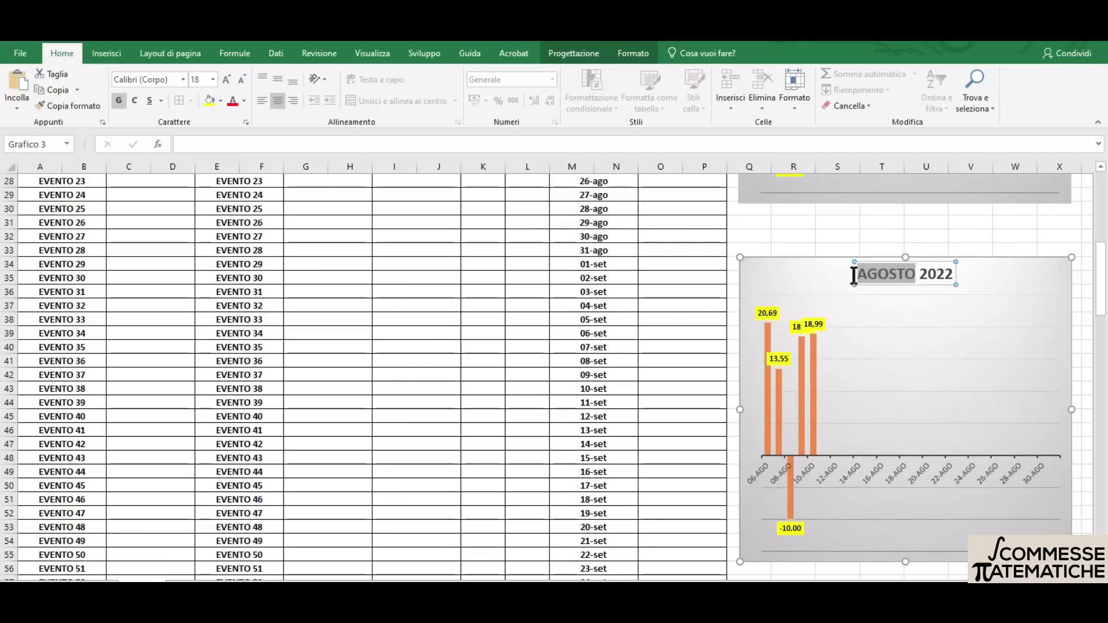
type("SETTEMBRE")
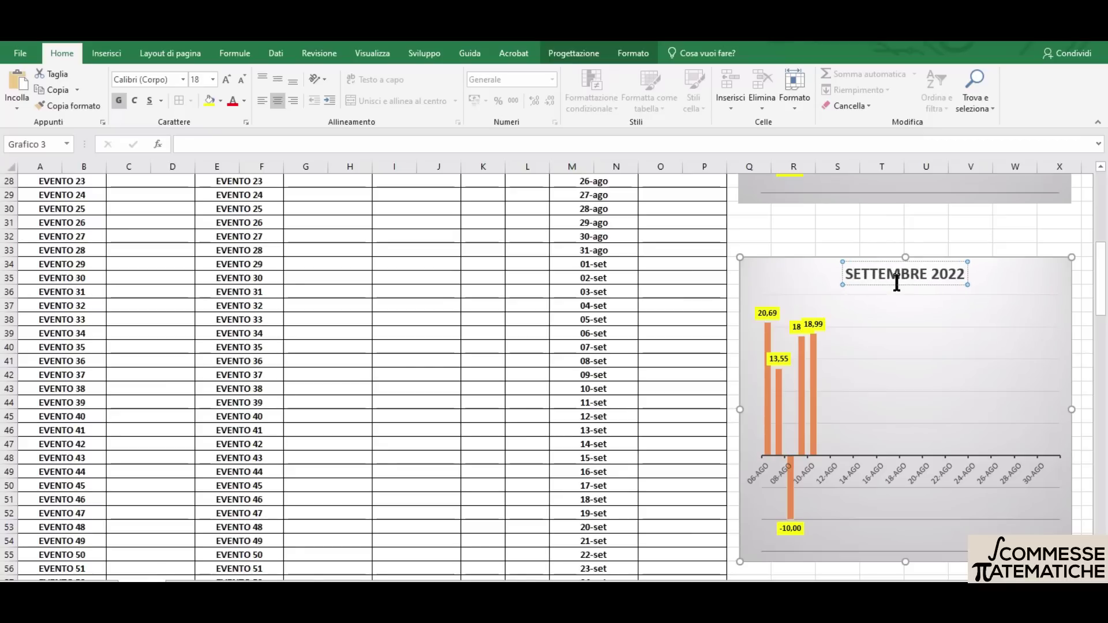
left_click(789, 275)
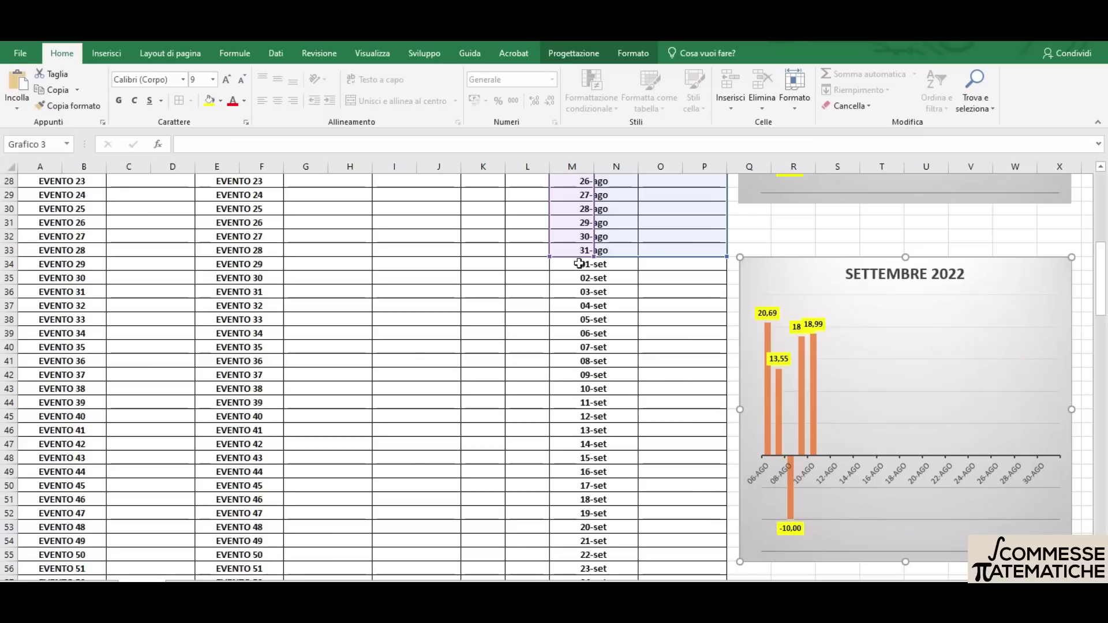
scroll(580, 285, "down", 2)
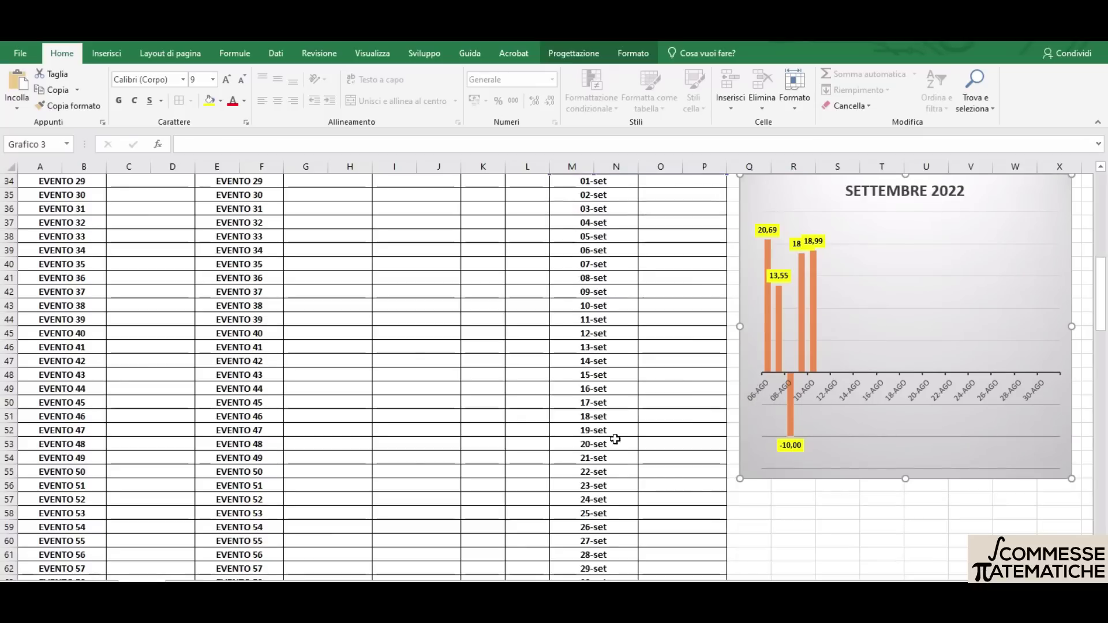
scroll(618, 451, "down", 1)
scroll(624, 490, "up", 4)
scroll(658, 494, "down", 1)
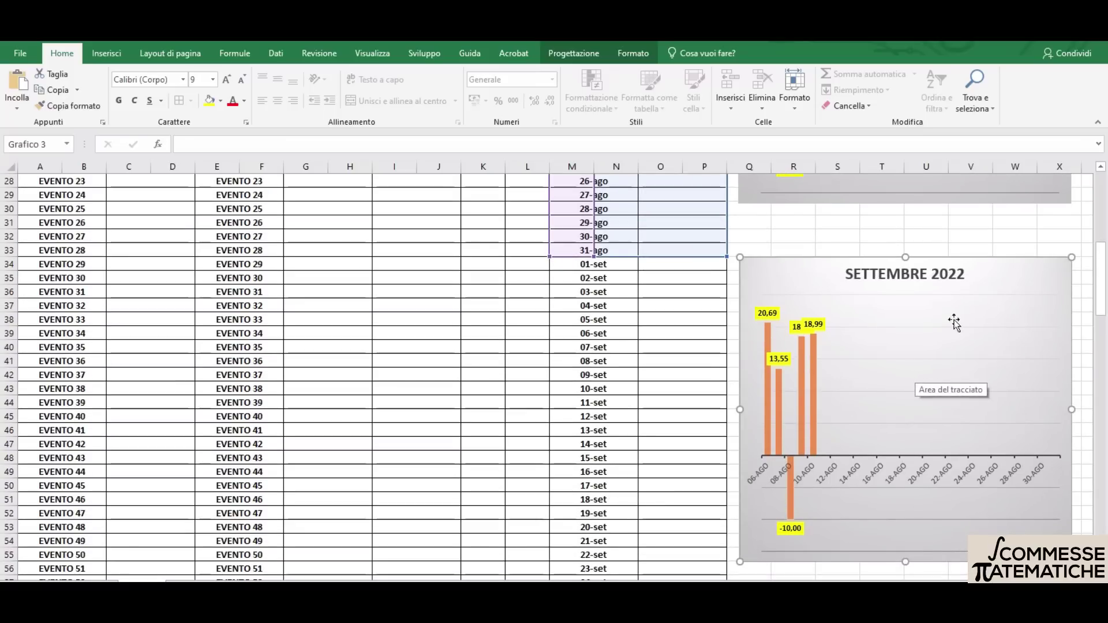
Set the SETTEMBRE 2022 chart's data range to M34:P63 via Seleziona dati
left_click(940, 380)
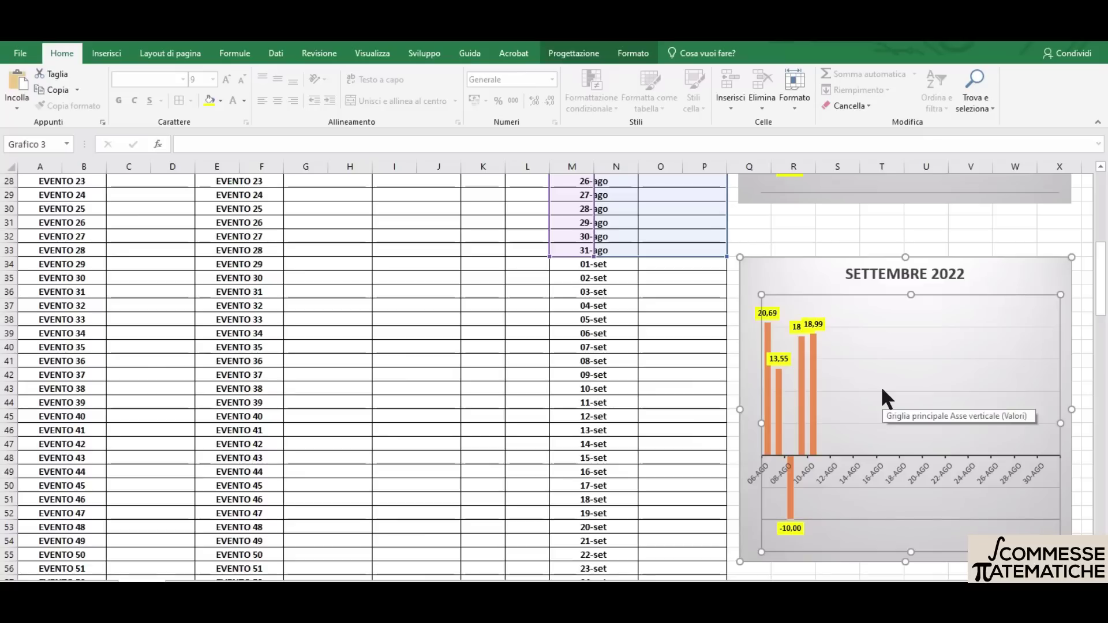
right_click(918, 381)
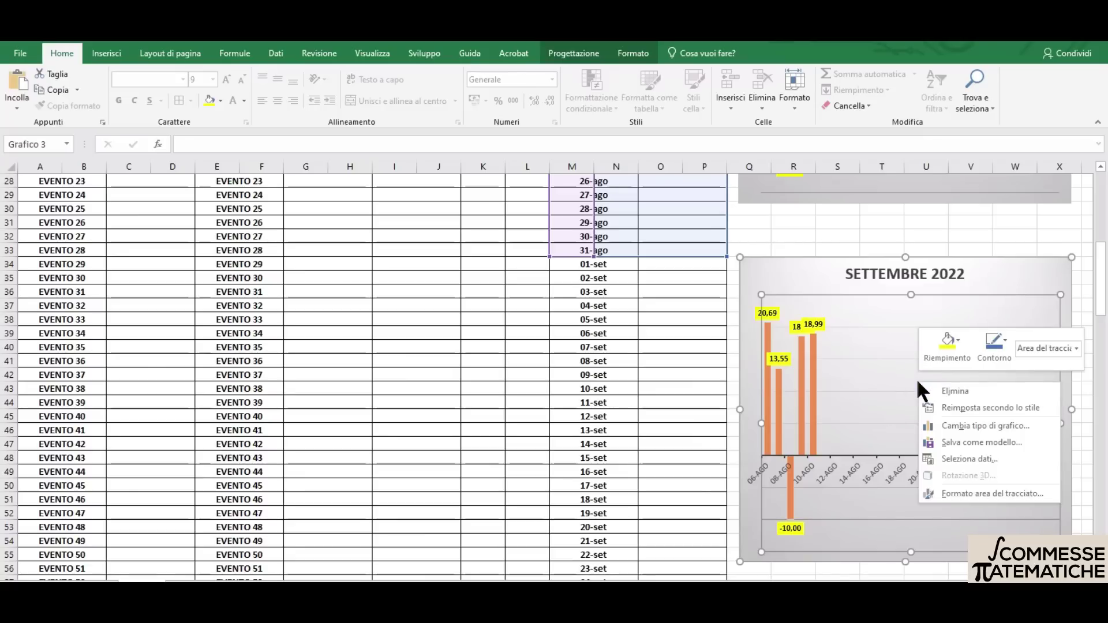
left_click(959, 459)
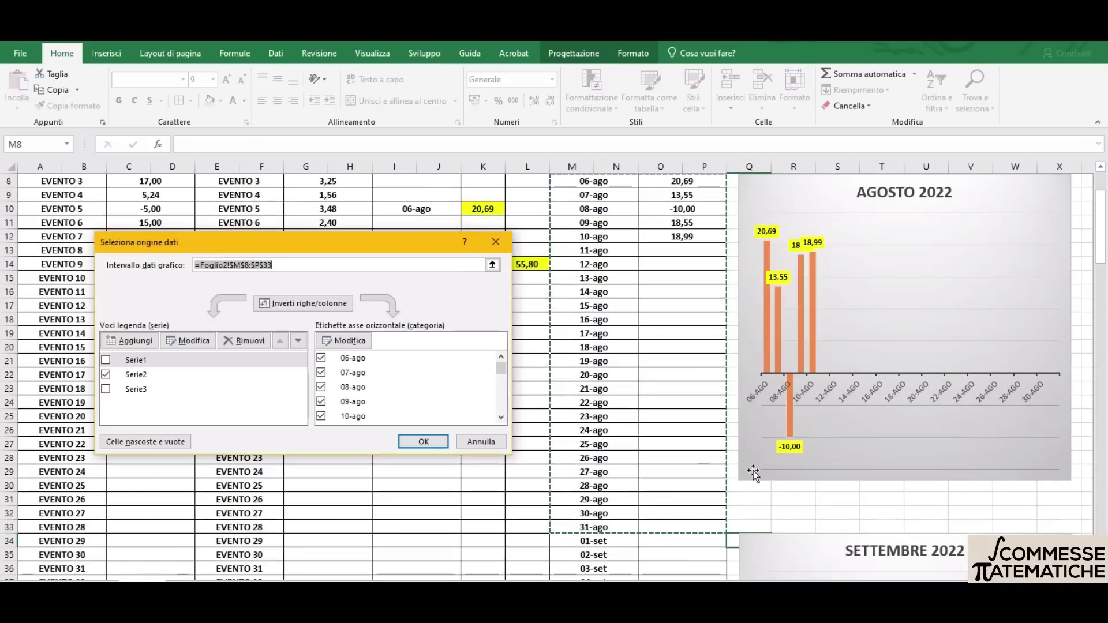
scroll(228, 367, "down", 1)
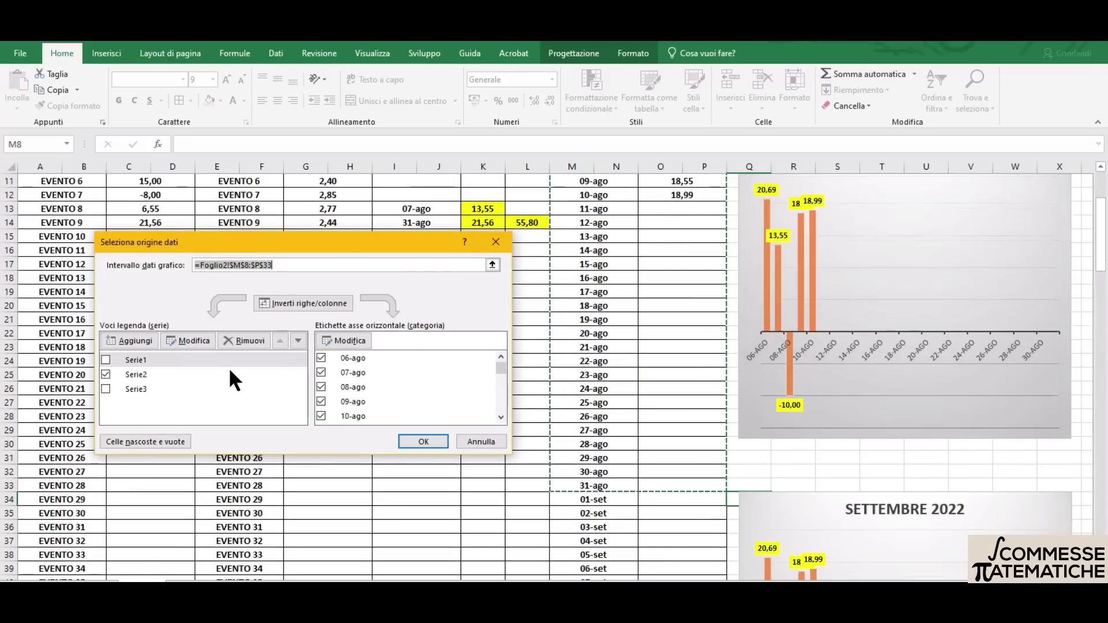
scroll(229, 367, "up", 1)
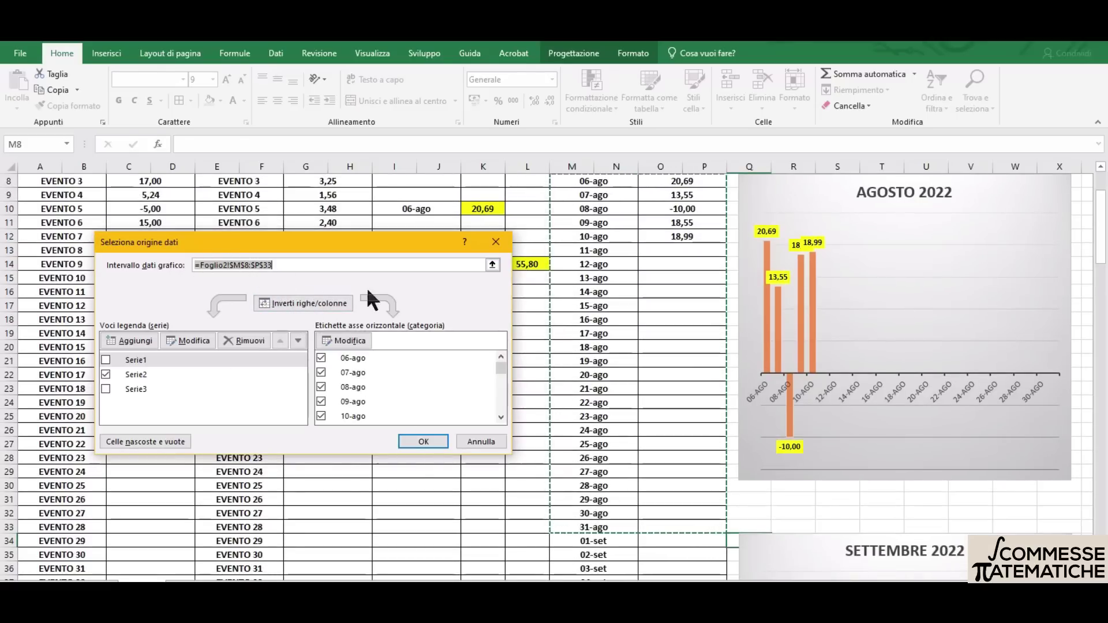
scroll(624, 300, "down", 2)
scroll(635, 312, "down", 1)
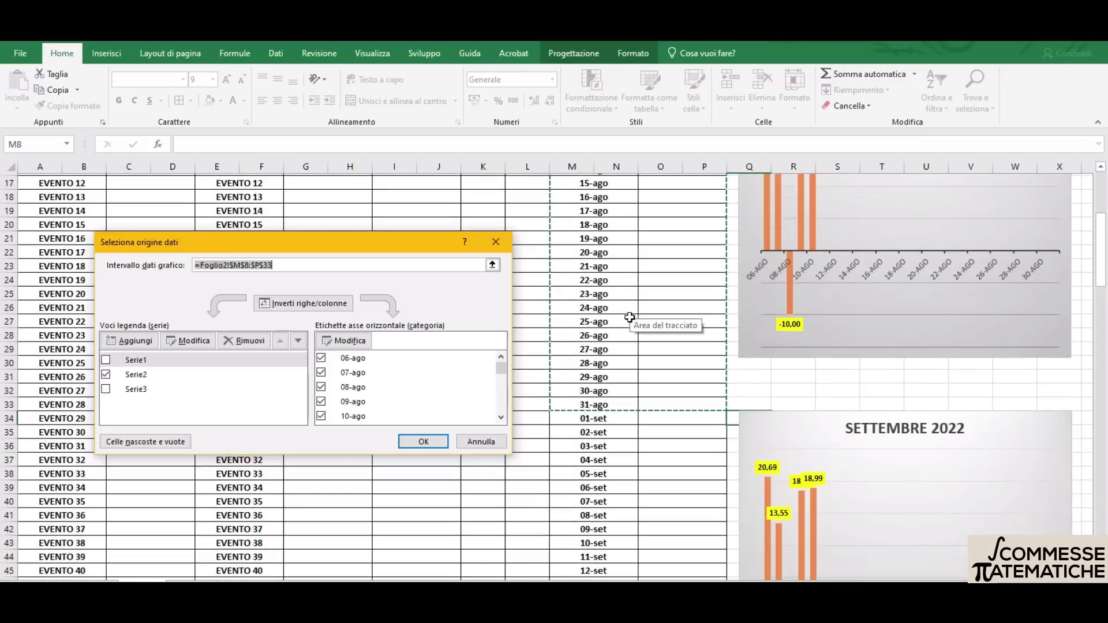
scroll(635, 314, "down", 1)
left_click(586, 376)
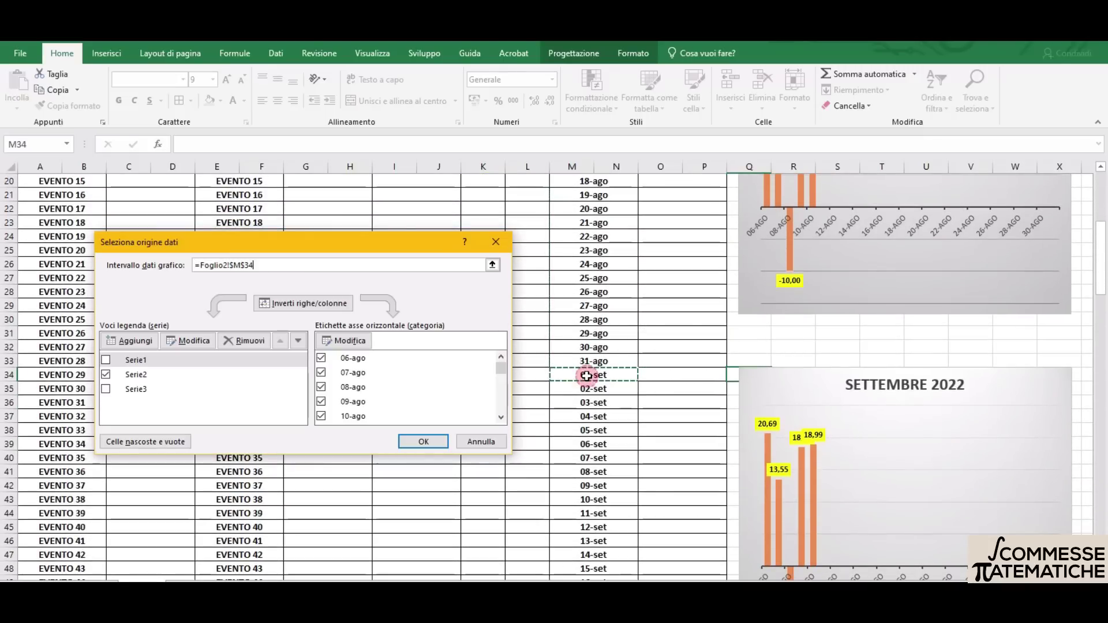
left_click_drag(586, 375, 651, 375)
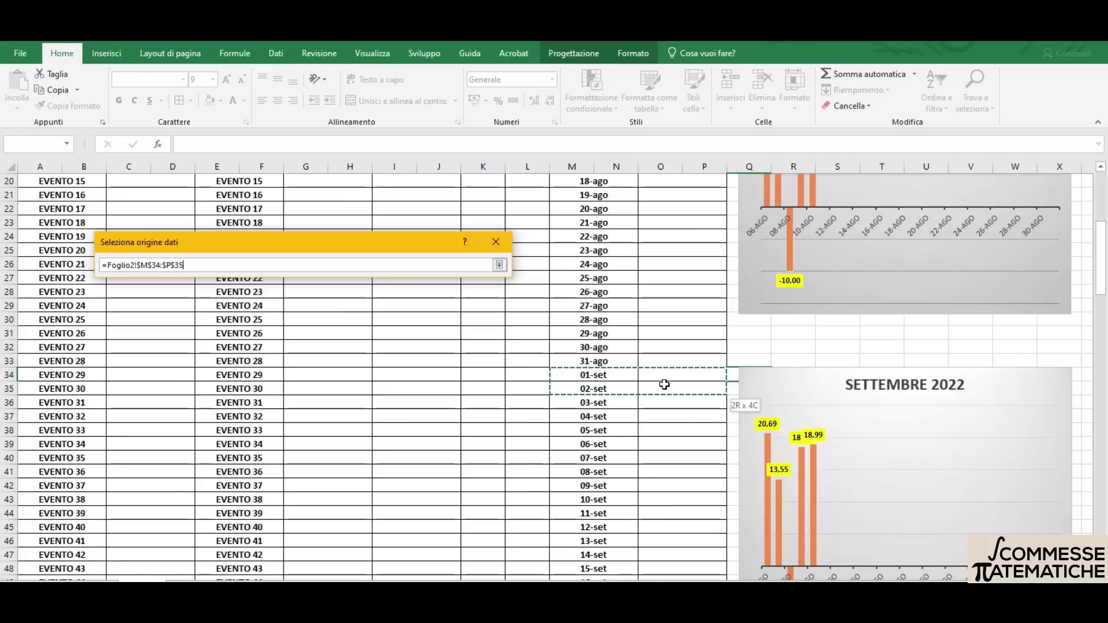
mouse_move(664, 381)
left_mouse_down()
mouse_move(669, 574)
mouse_move(682, 416)
left_mouse_up()
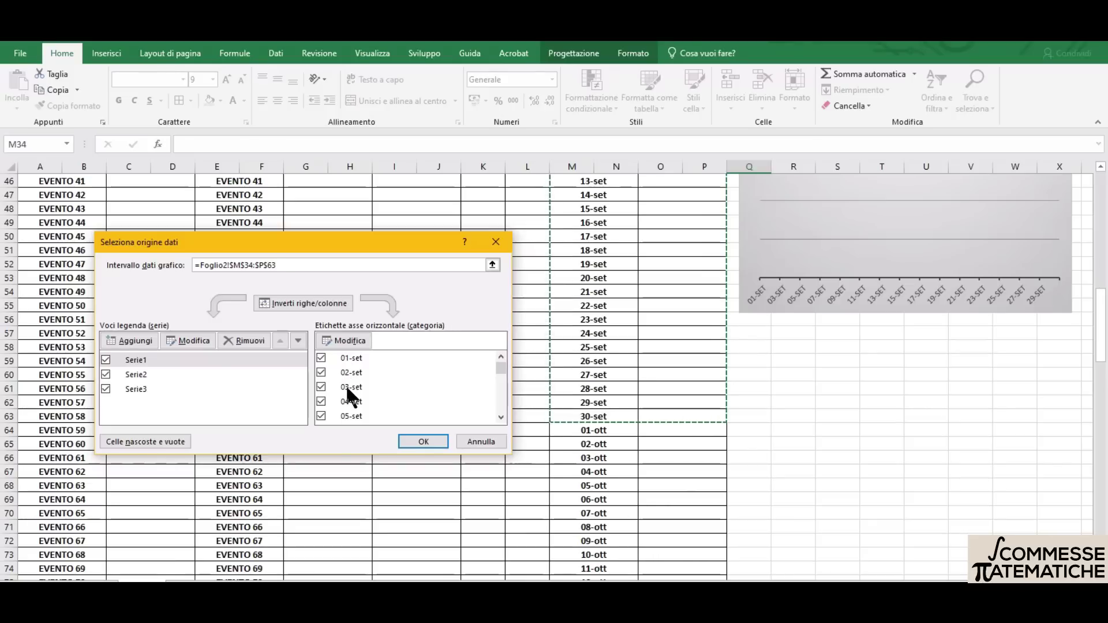
left_click_drag(501, 367, 507, 411)
left_click(424, 441)
scroll(794, 452, "up", 2)
left_click(836, 456)
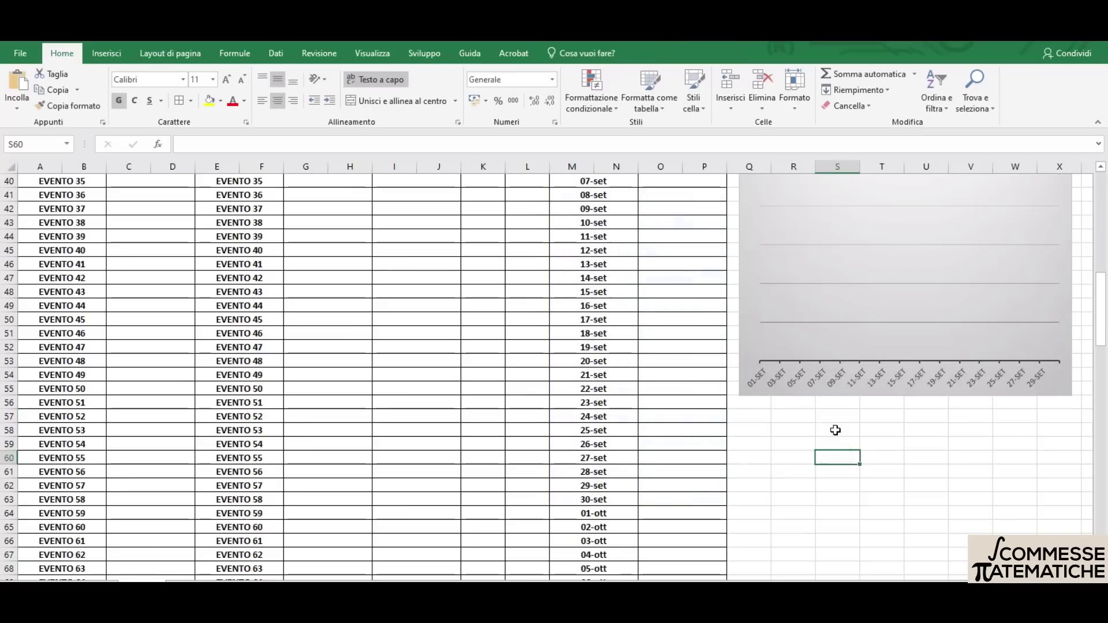
scroll(835, 430, "up", 2)
scroll(837, 433, "up", 1)
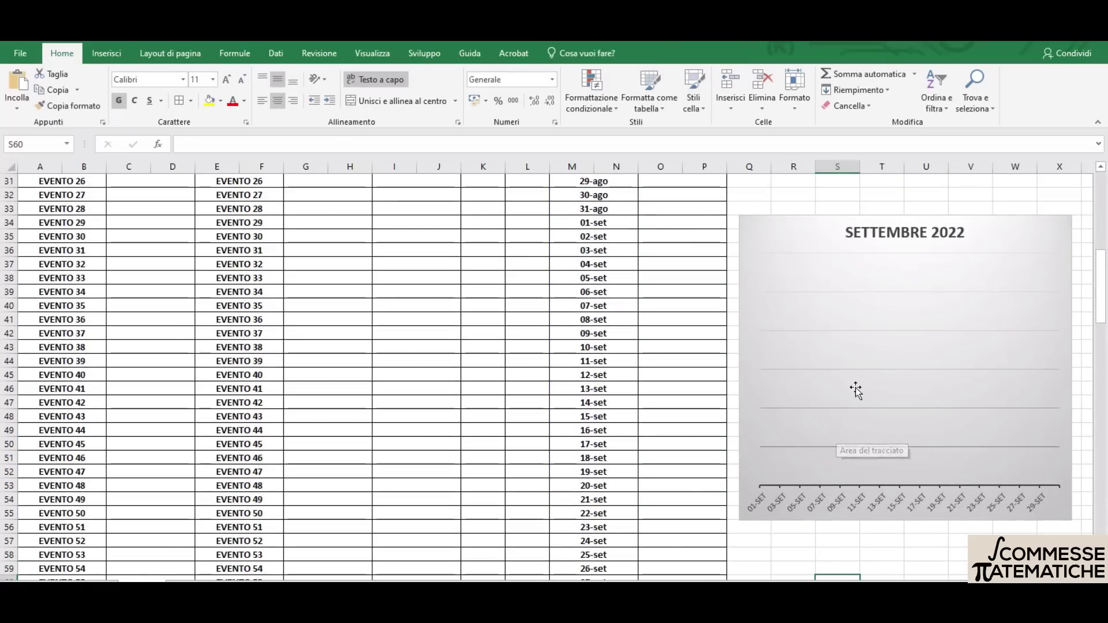
scroll(844, 364, "up", 3)
scroll(840, 350, "up", 3)
scroll(839, 351, "down", 3)
scroll(840, 350, "down", 2)
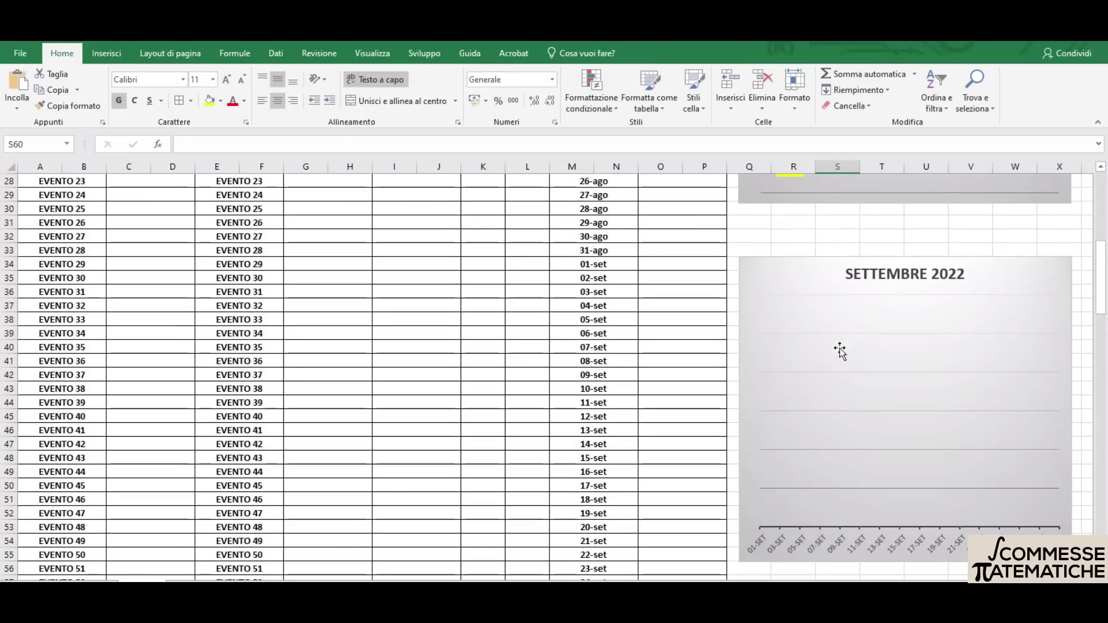
left_click(678, 304)
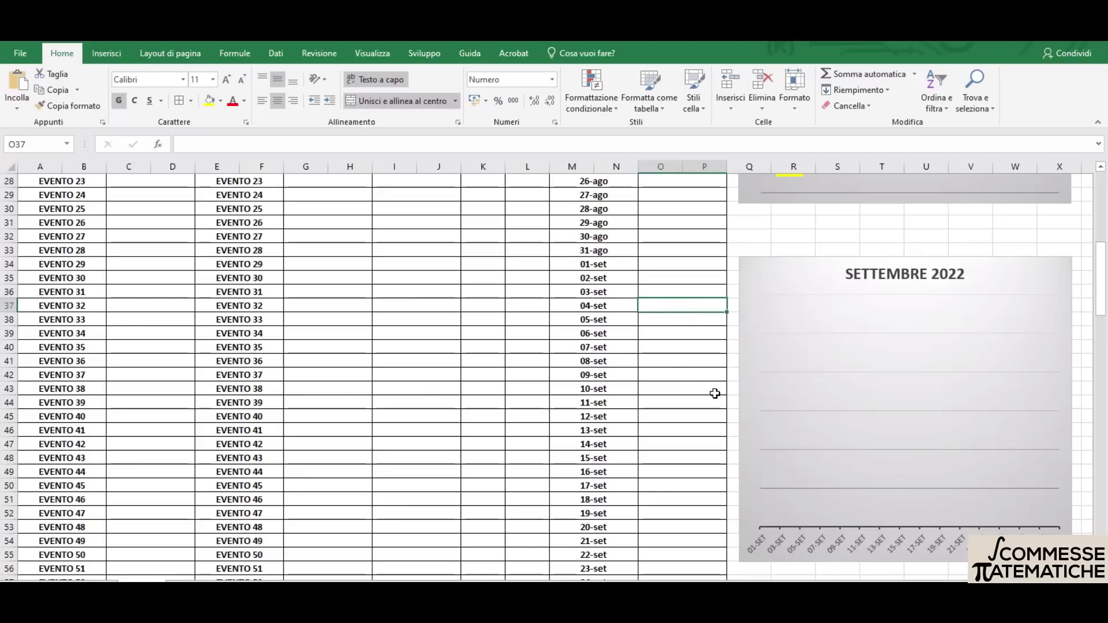
type("25")
key("Return")
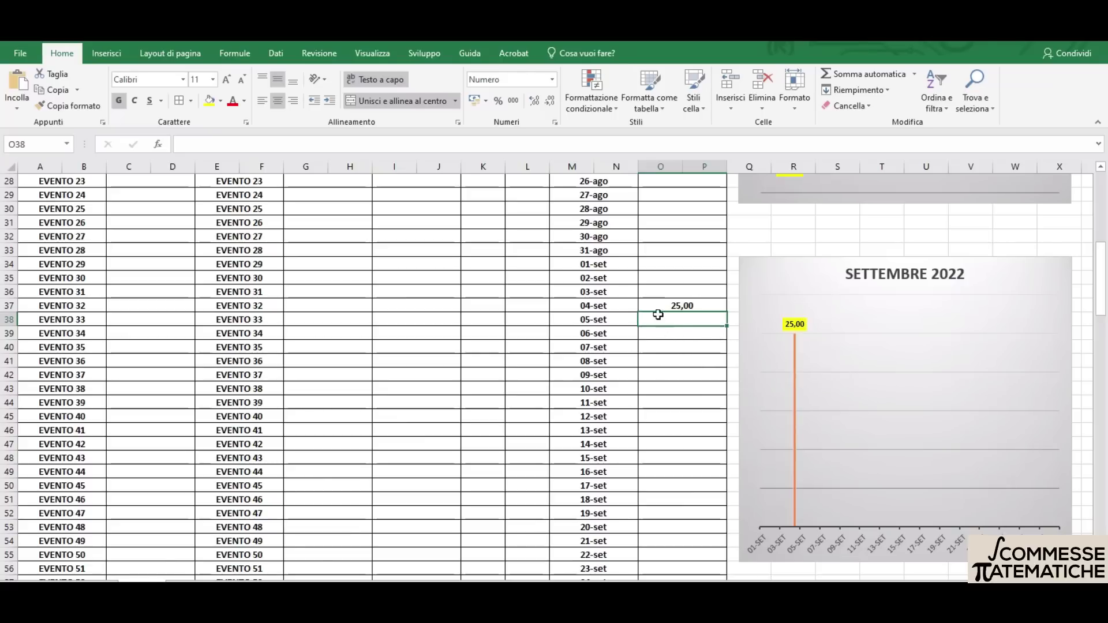
left_click(672, 333)
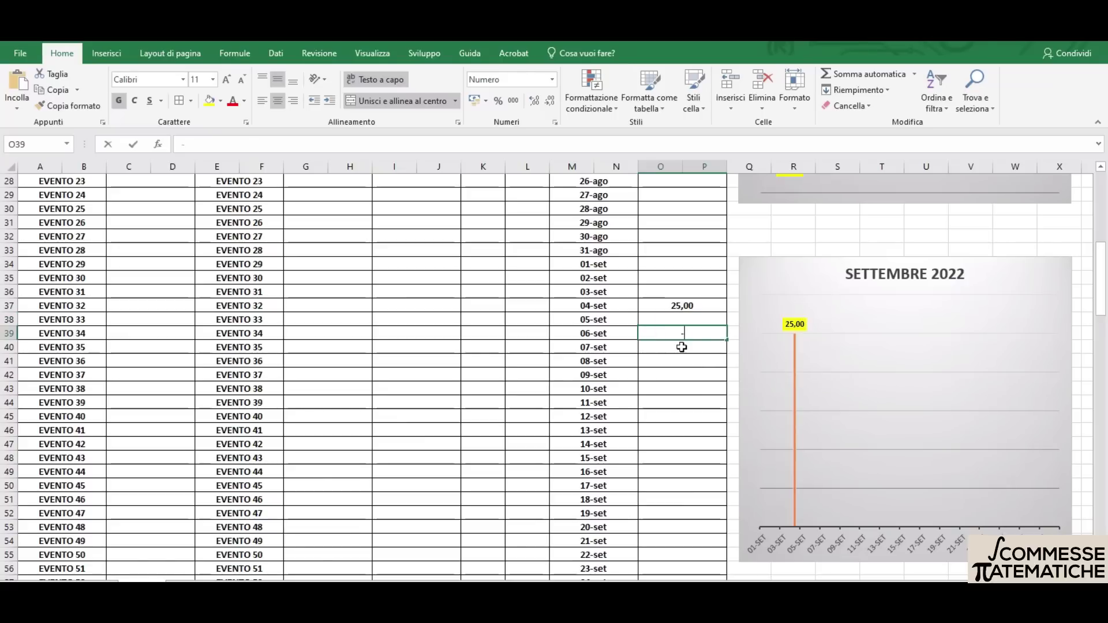
type("17")
key("Return")
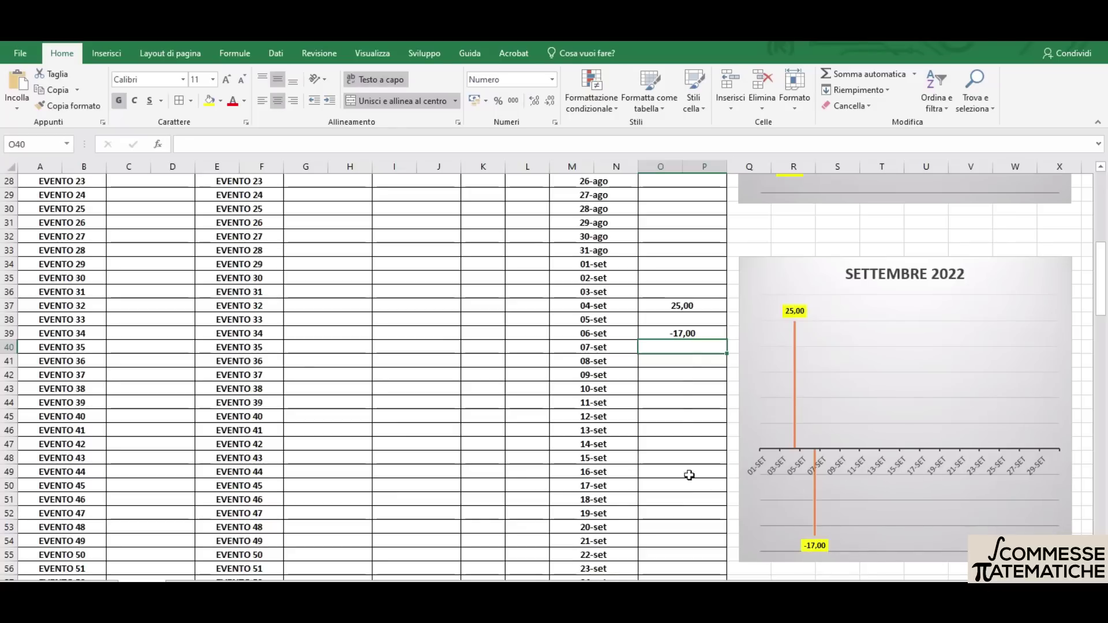
left_click(686, 335)
key("BackSpace")
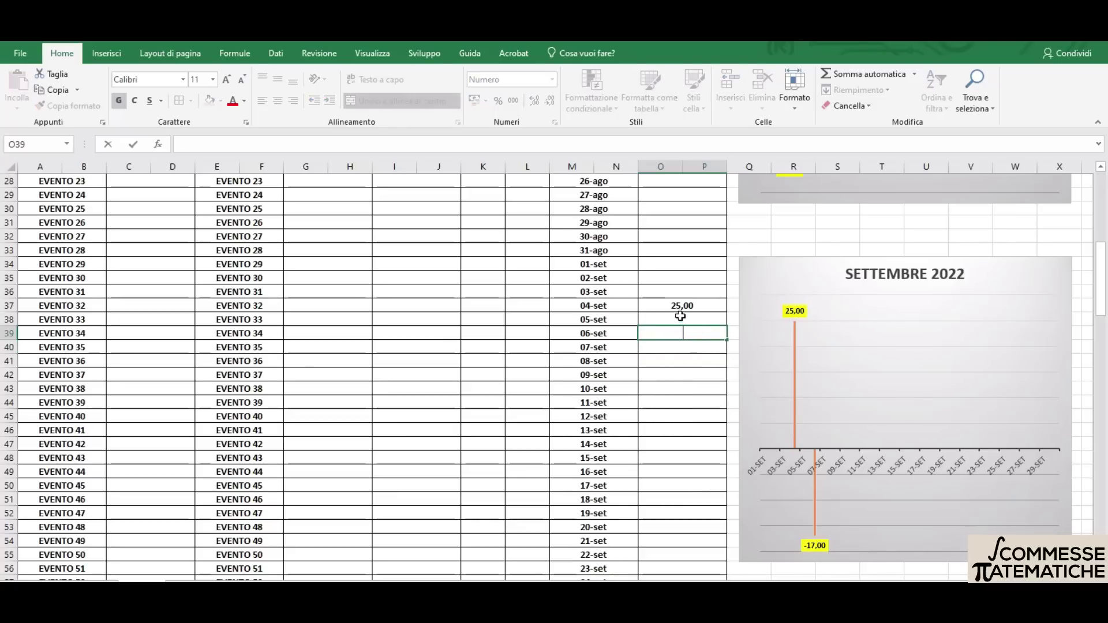
left_click(681, 306)
key("Delete")
left_click(681, 371)
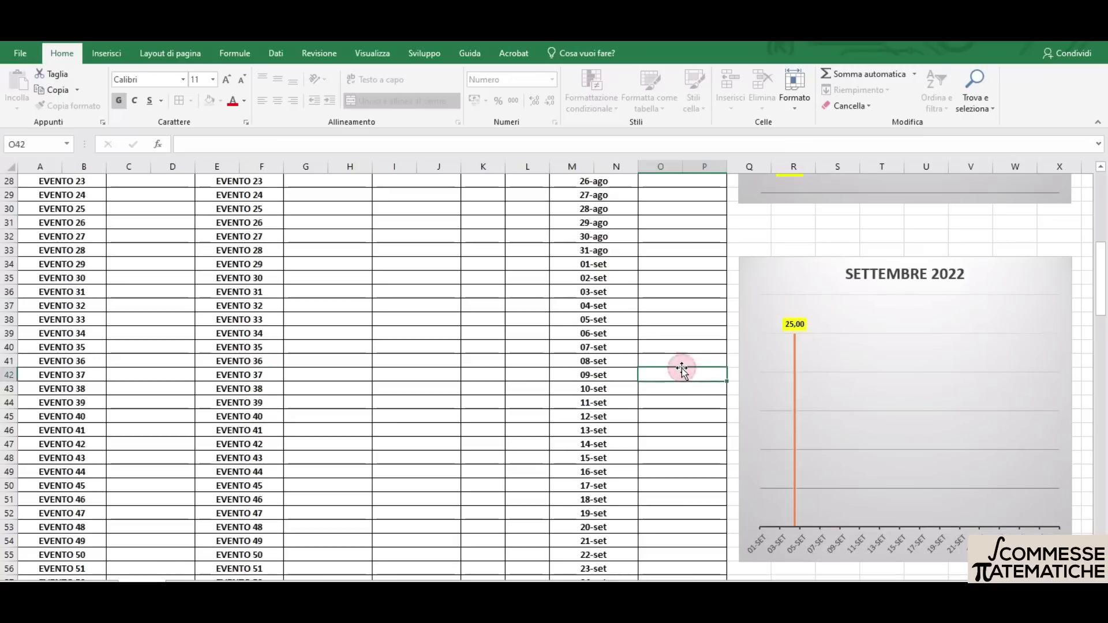
scroll(681, 371, "down", 4)
scroll(681, 371, "down", 2)
scroll(681, 371, "down", 1)
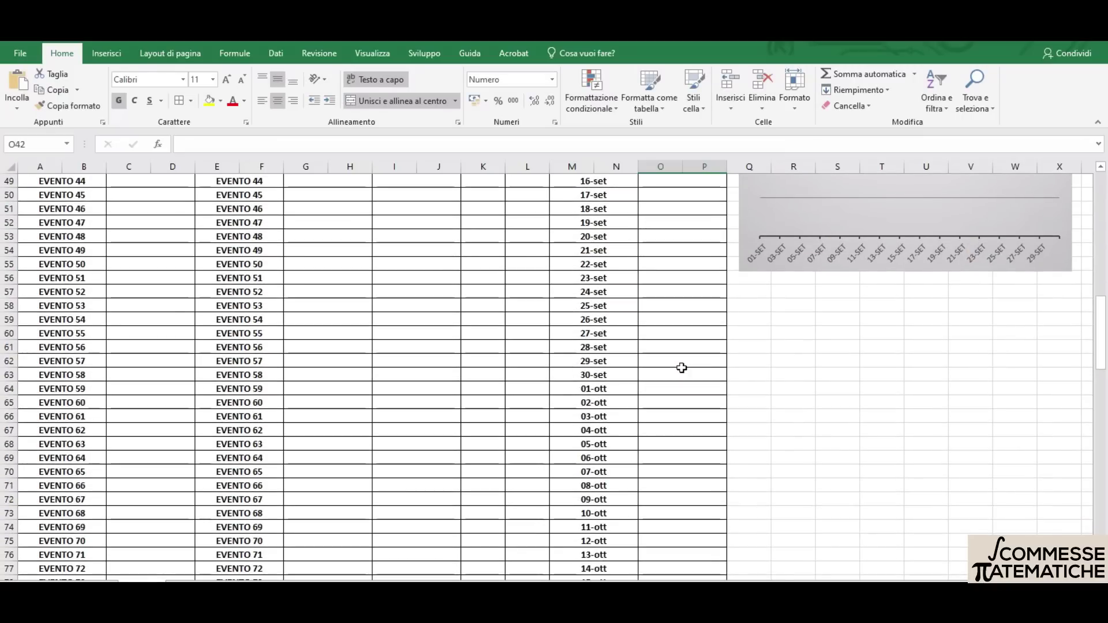
scroll(682, 368, "down", 1)
scroll(755, 318, "up", 3)
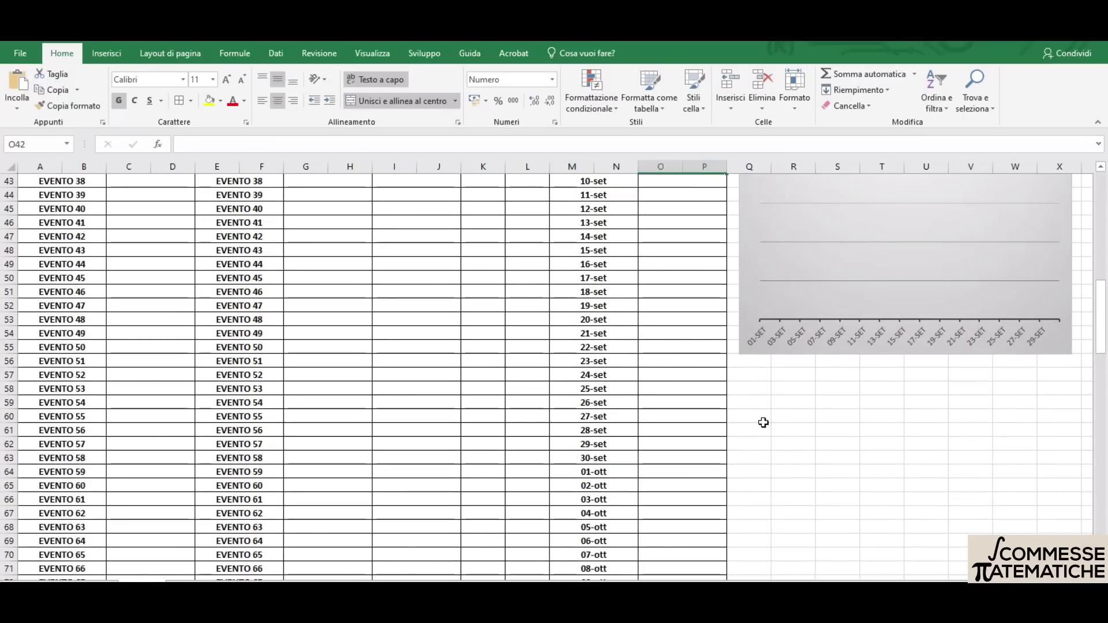
scroll(785, 257, "up", 4)
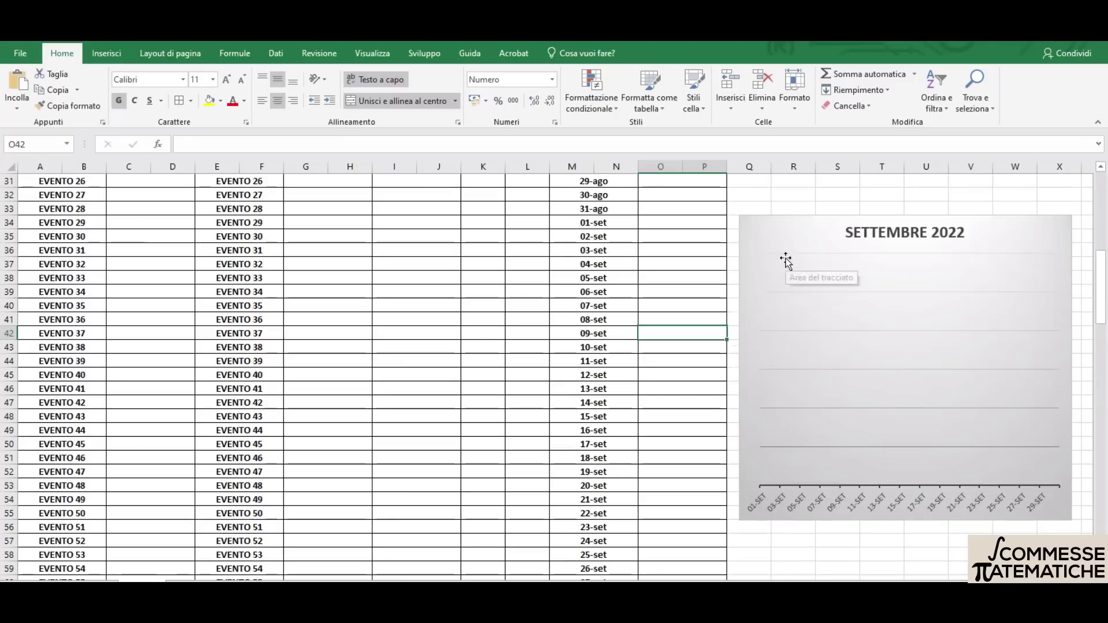
scroll(782, 300, "up", 2)
left_click(782, 315)
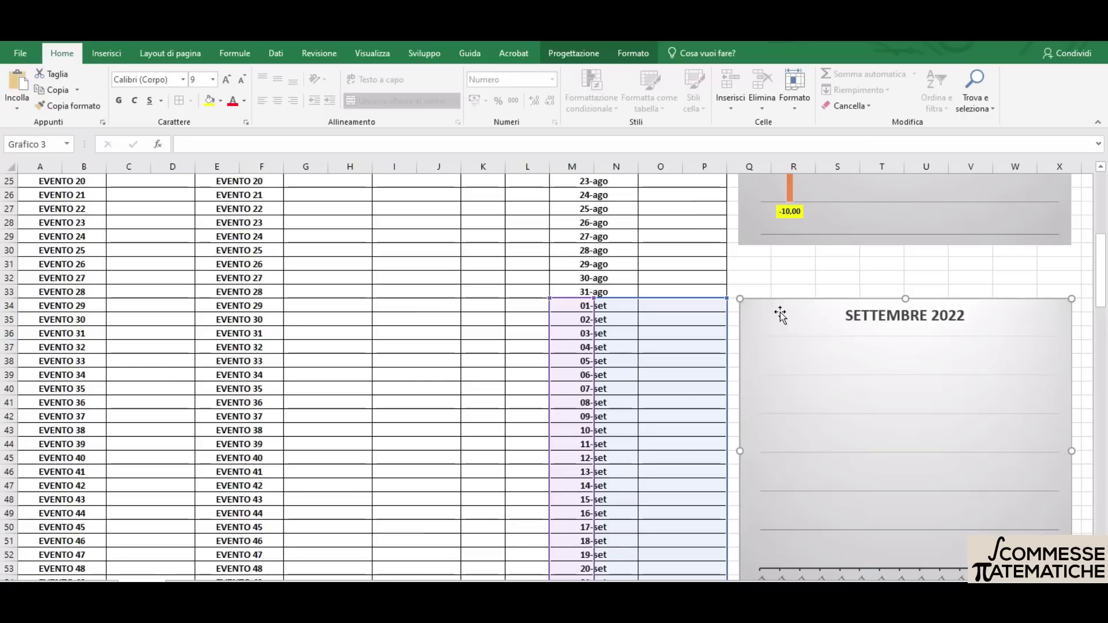
Paste a copy of the SETTEMBRE 2022 chart at Q64, aligned with the other charts
left_click(888, 423)
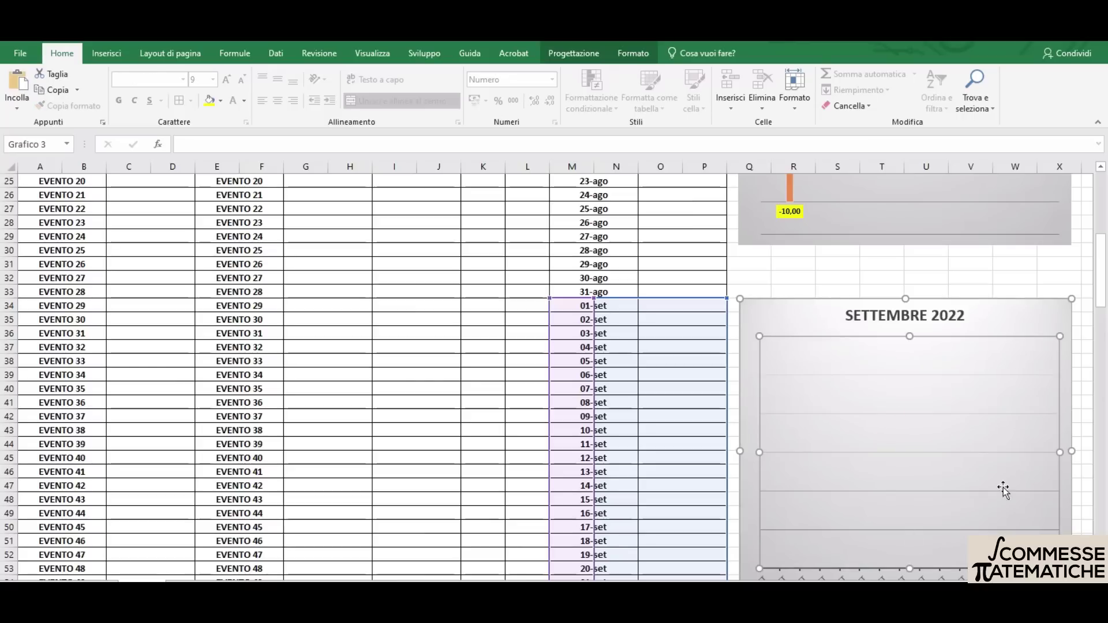
left_click(781, 300)
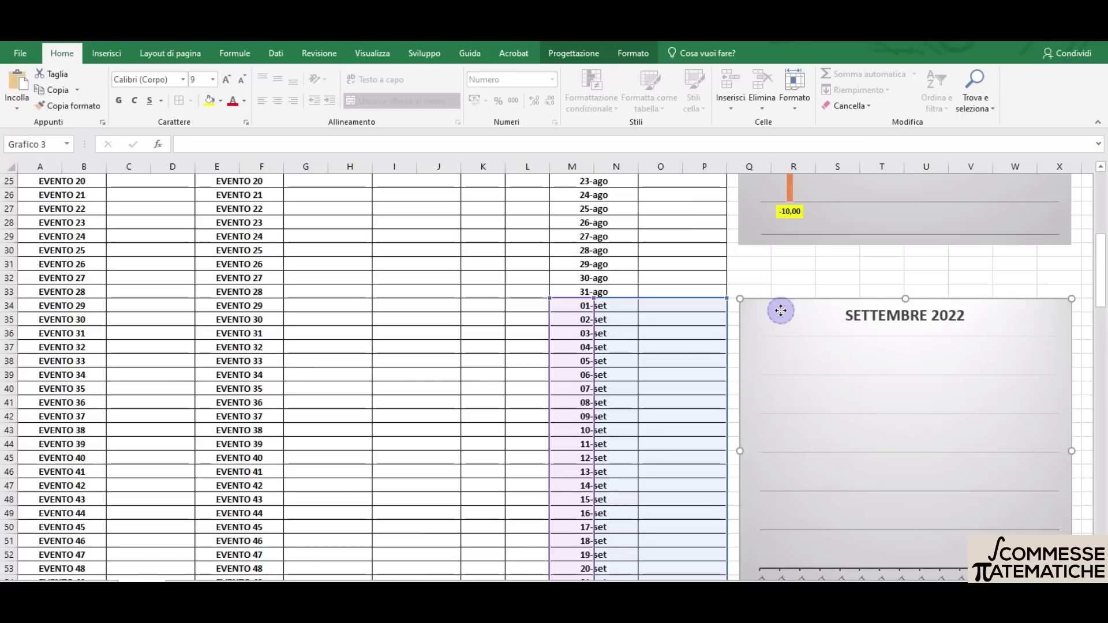
right_click(782, 299)
left_click(811, 324)
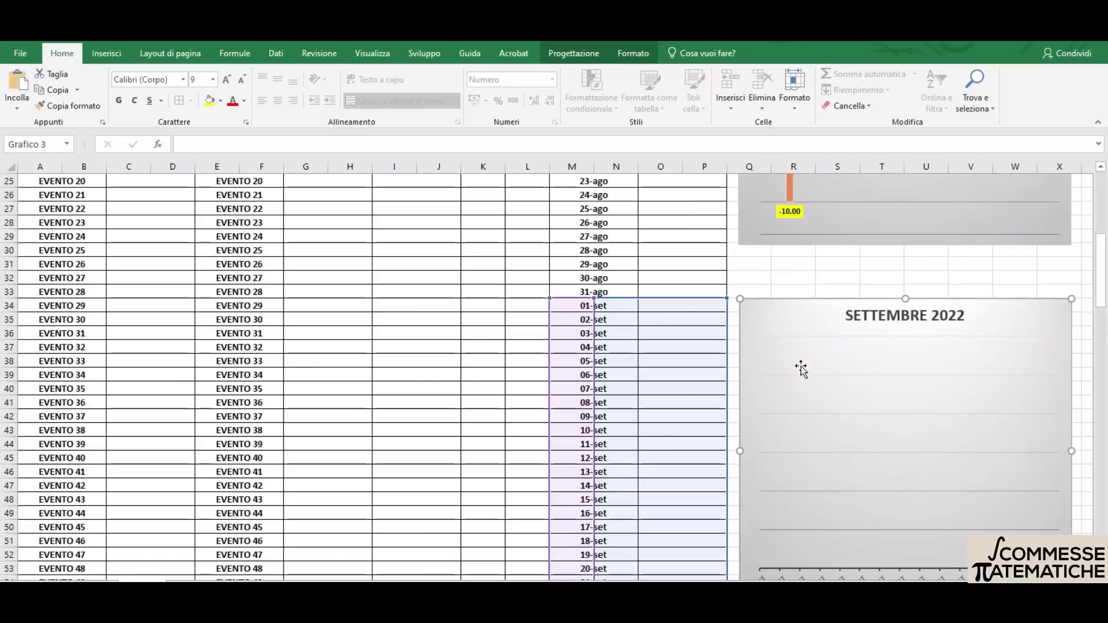
scroll(801, 375, "down", 5)
scroll(799, 391, "down", 2)
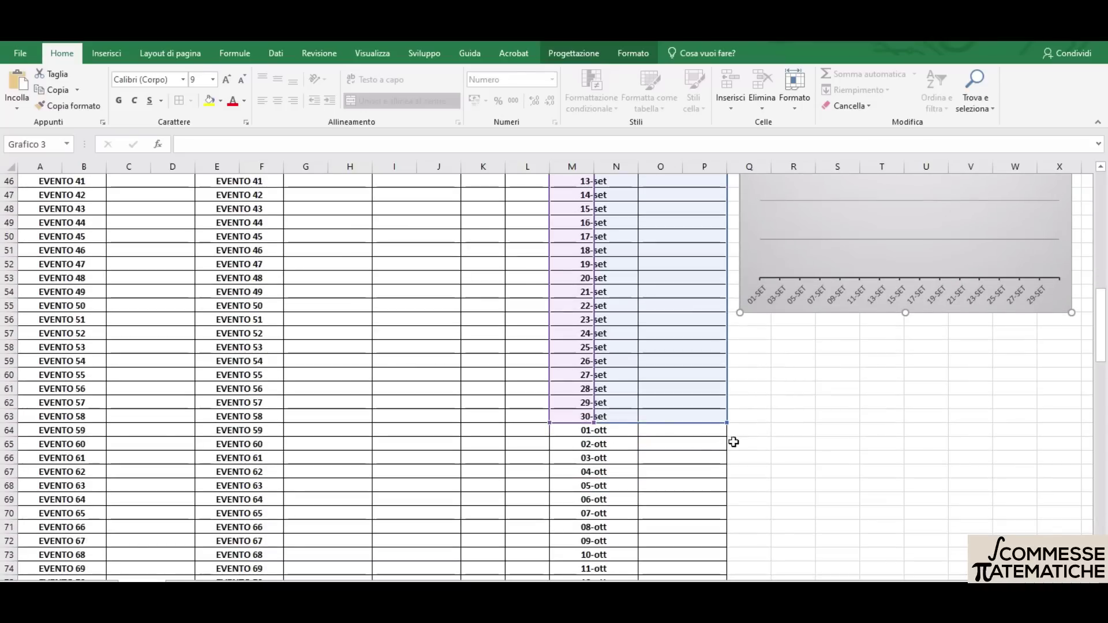
left_click(755, 430)
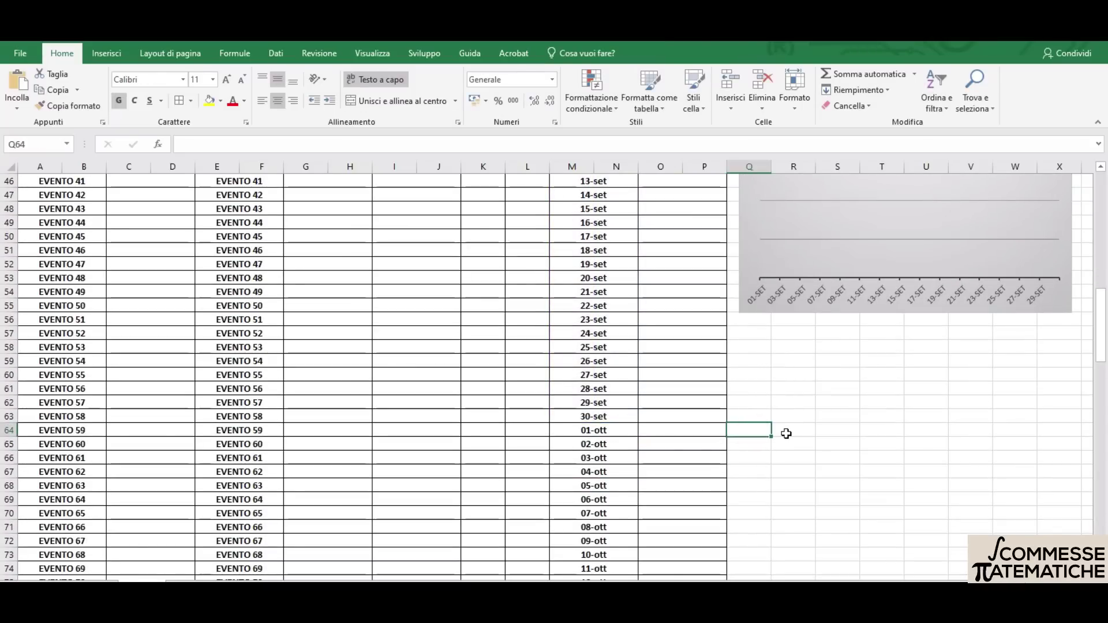
key("ctrl+v")
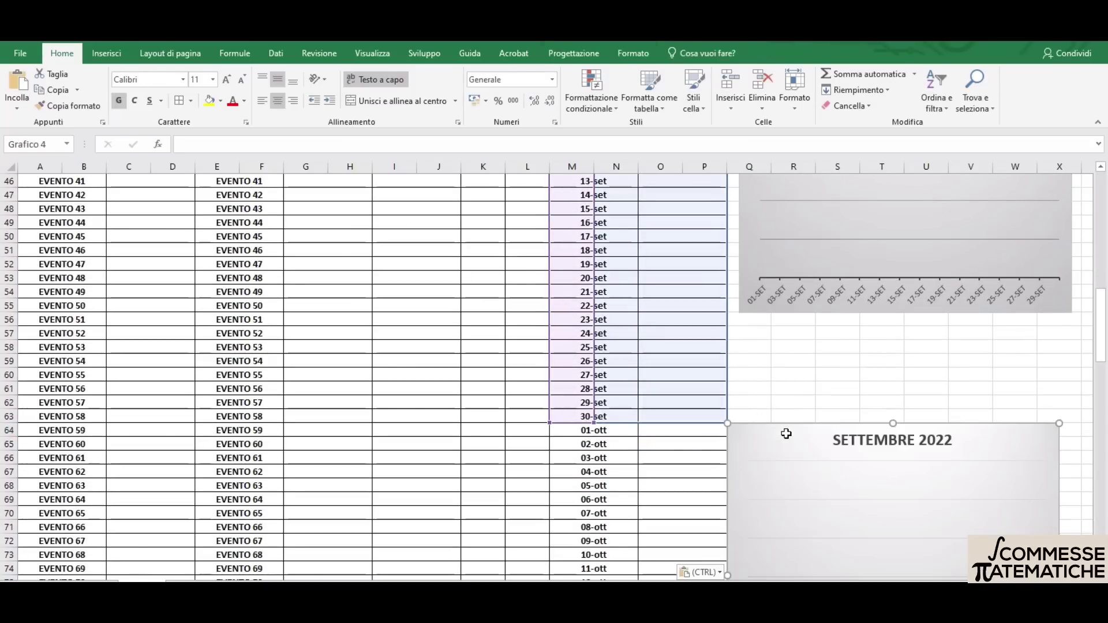
scroll(817, 352, "down", 2)
left_click_drag(1002, 354, 1015, 357)
Change the new chart's title from SETTEMBRE to OTTOBRE 2022
left_click(905, 358)
left_click(930, 358)
left_click_drag(931, 358, 844, 362)
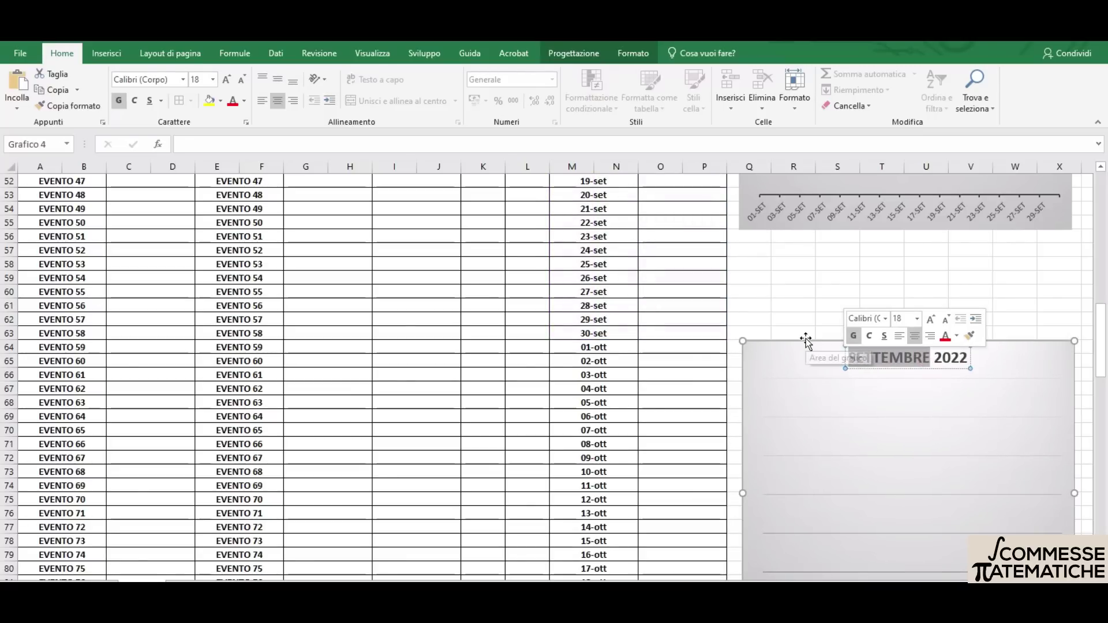
type("OTTOBRE")
left_click(775, 359)
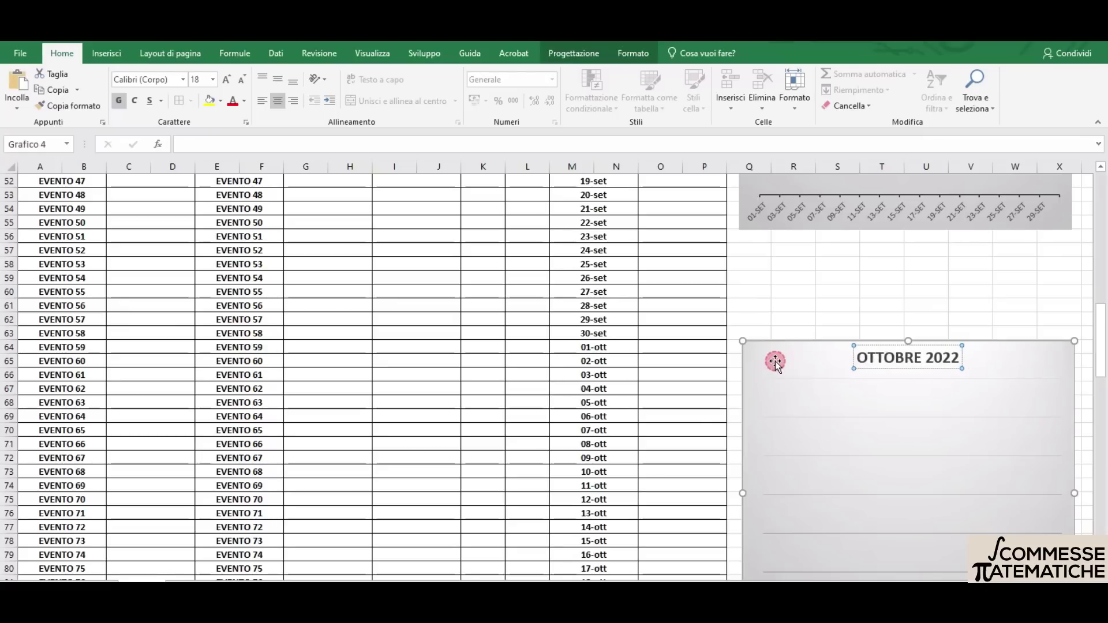
scroll(775, 363, "down", 2)
Set the OTTOBRE 2022 chart's data range to M64:P94, covering 01-ott to 31-ott
left_click(896, 402)
right_click(896, 402)
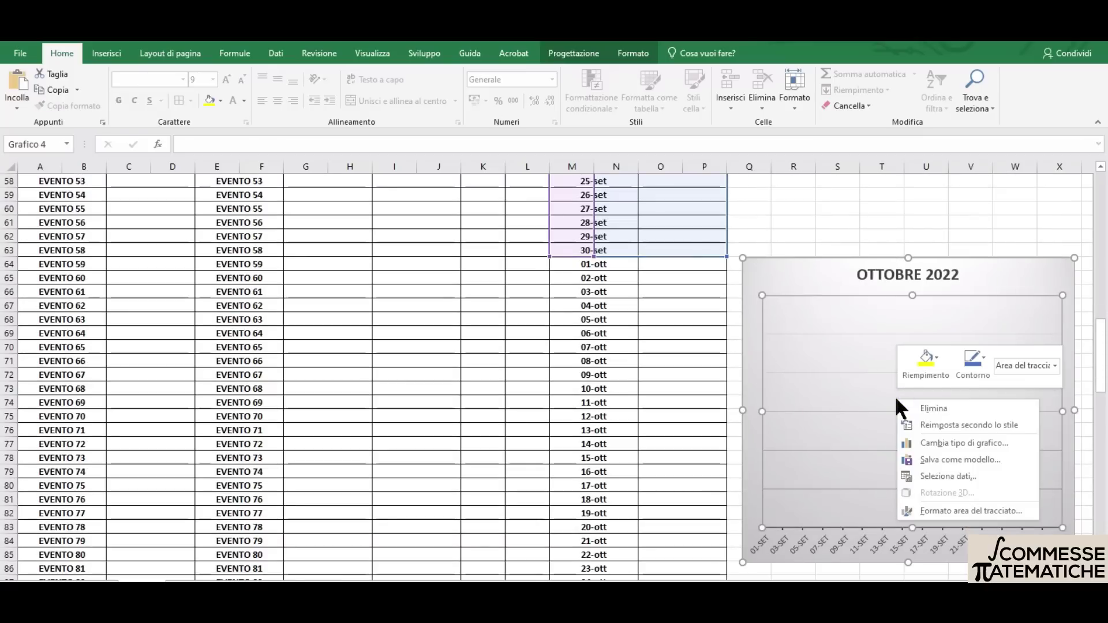
left_click(931, 475)
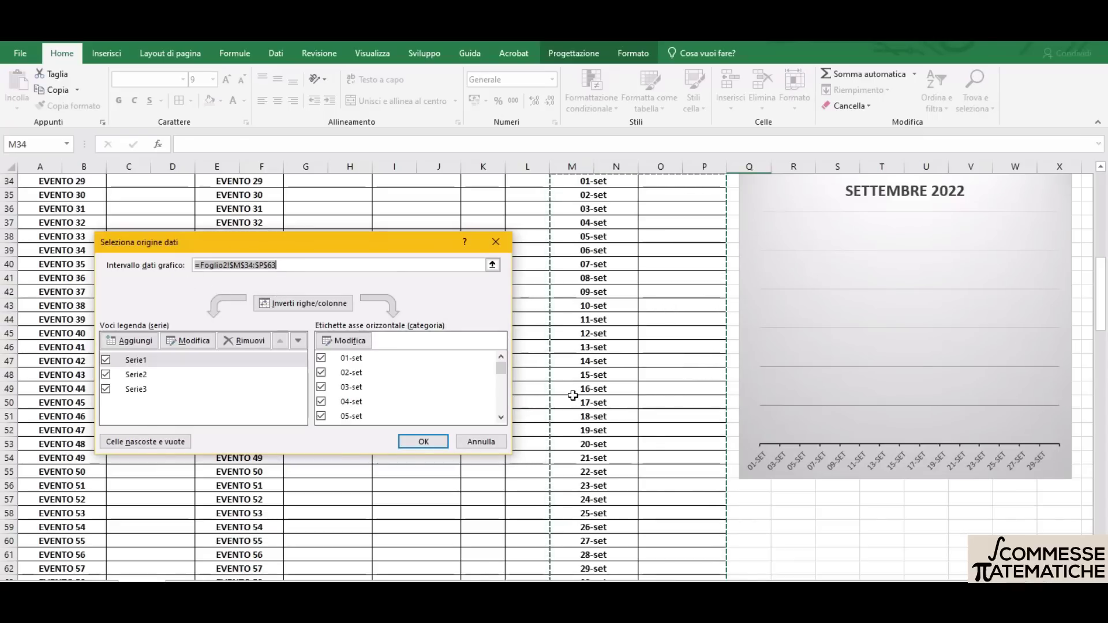
scroll(583, 393, "down", 2)
scroll(583, 395, "down", 1)
scroll(583, 395, "down", 2)
scroll(583, 395, "down", 2)
scroll(595, 271, "up", 3)
scroll(597, 259, "up", 2)
scroll(597, 257, "up", 2)
scroll(598, 257, "up", 2)
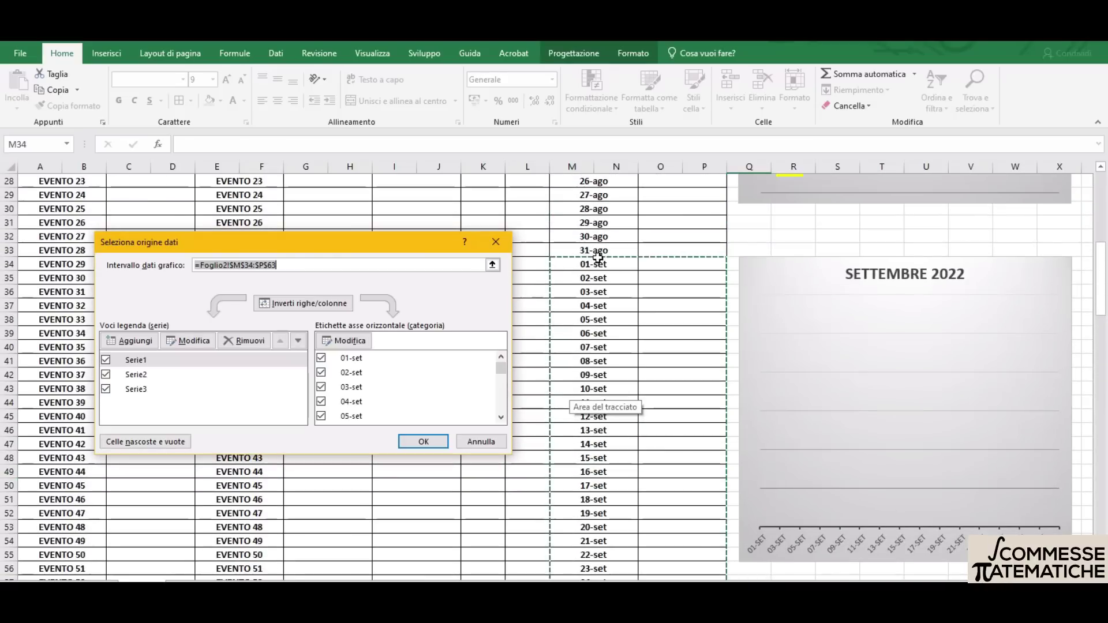
scroll(639, 465, "down", 2)
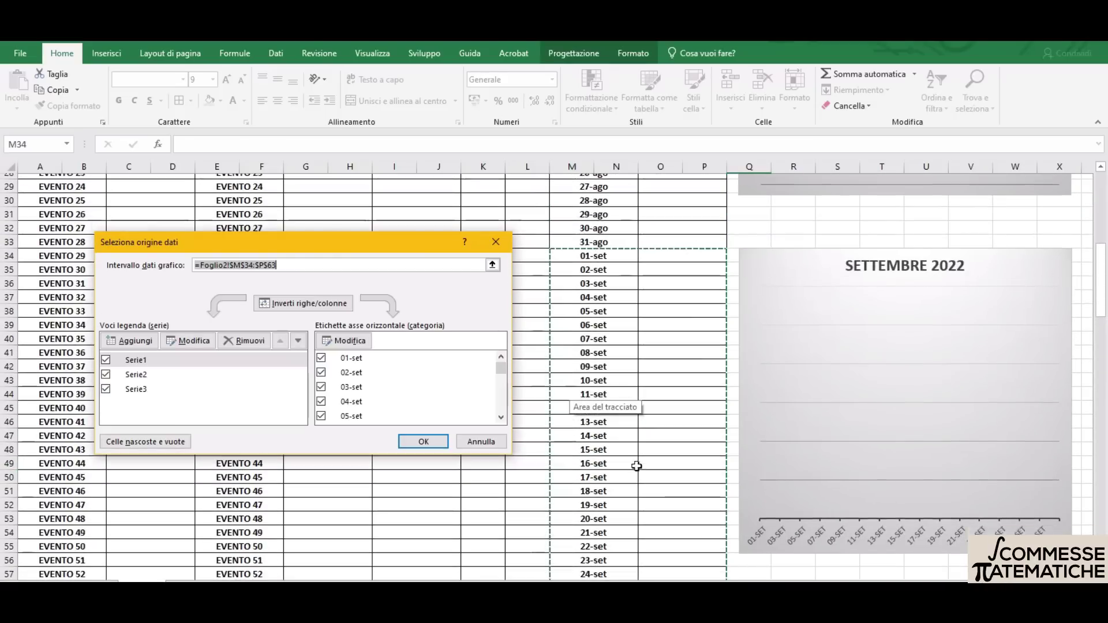
scroll(554, 358, "down", 2)
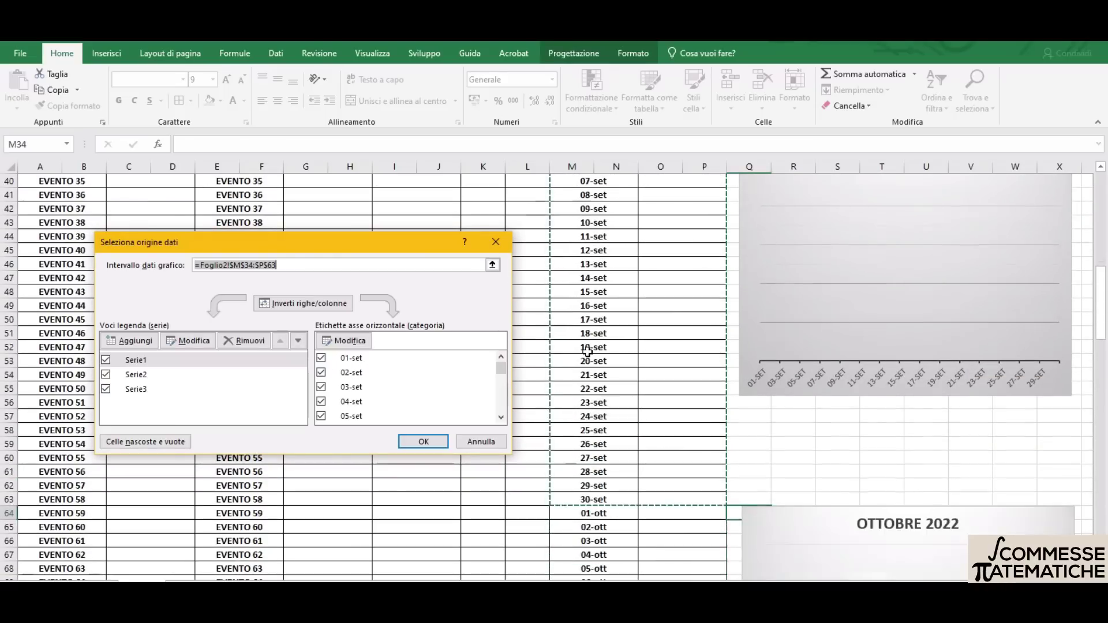
scroll(739, 358, "down", 3)
scroll(739, 358, "down", 3)
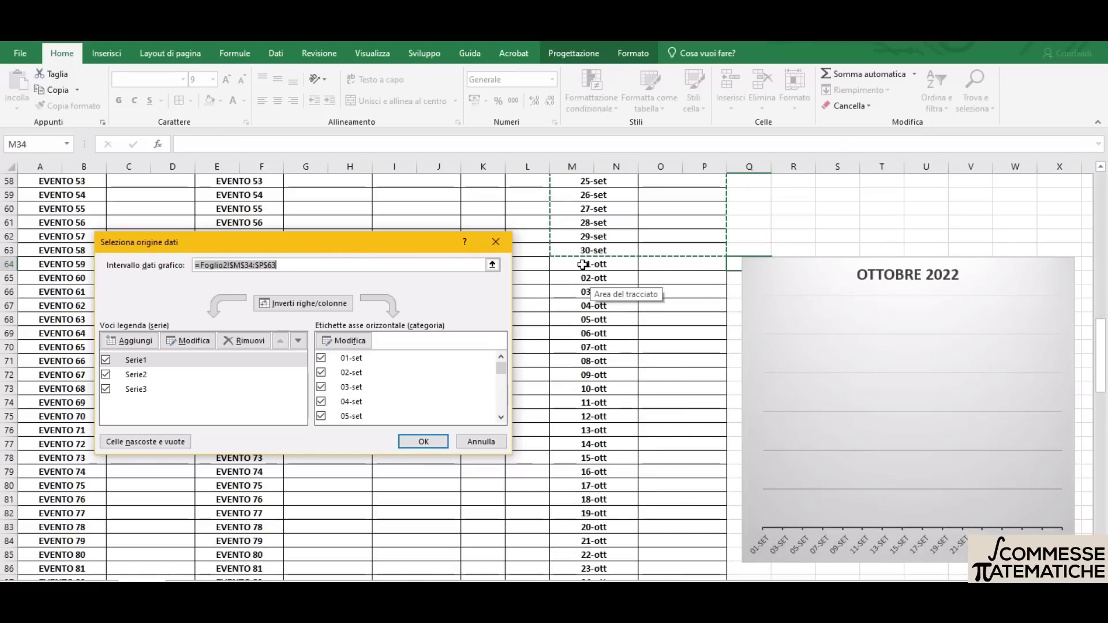
left_click_drag(583, 264, 663, 268)
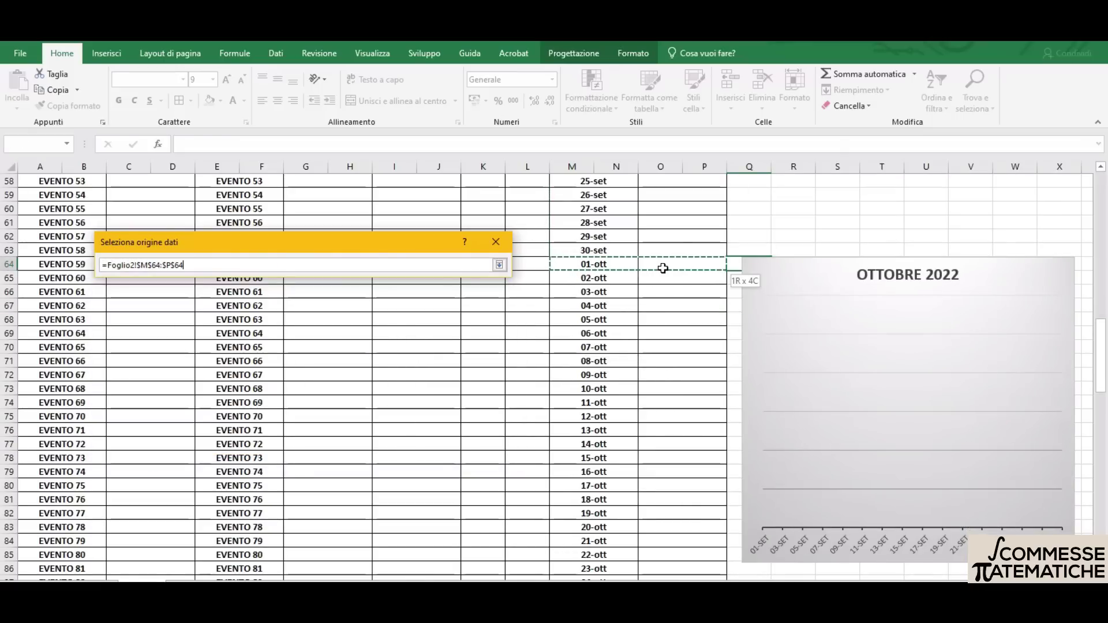
mouse_move(664, 268)
left_mouse_down()
mouse_move(679, 581)
mouse_move(673, 526)
left_mouse_up()
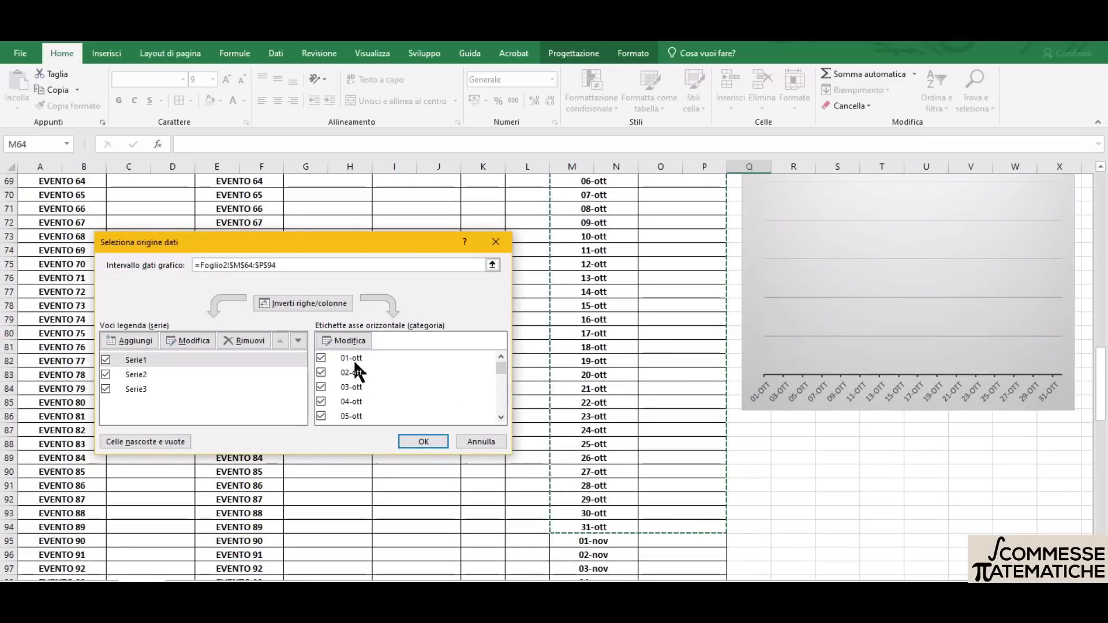
left_click(425, 442)
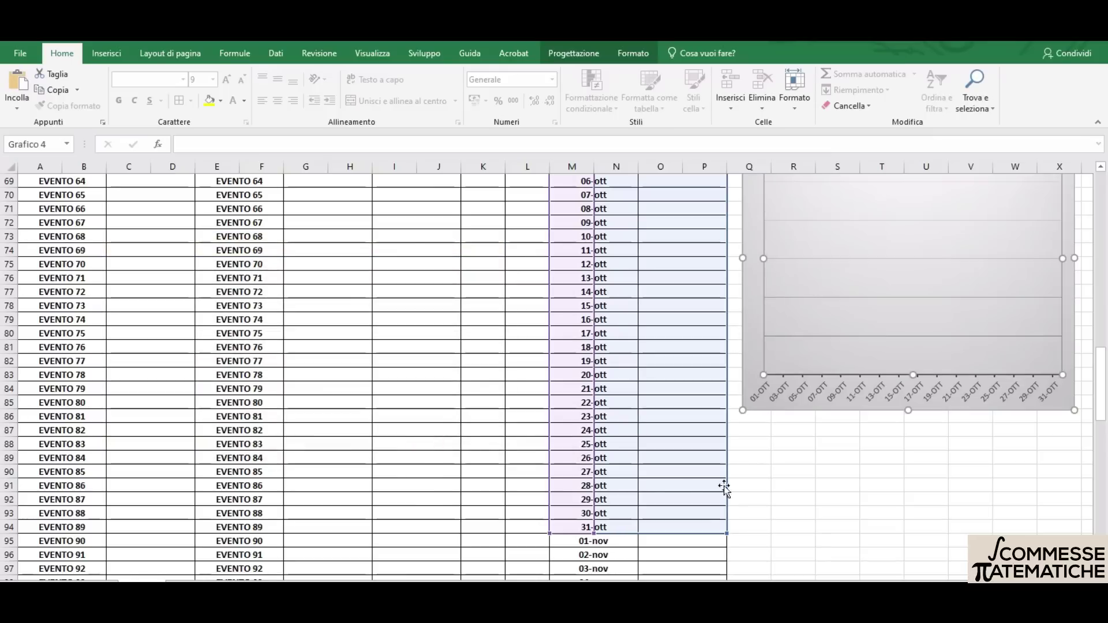
left_click(794, 472)
scroll(799, 456, "up", 1)
Enter 115 in O81 for 18-ott and -25 in O82 for 19-ott
left_click(700, 388)
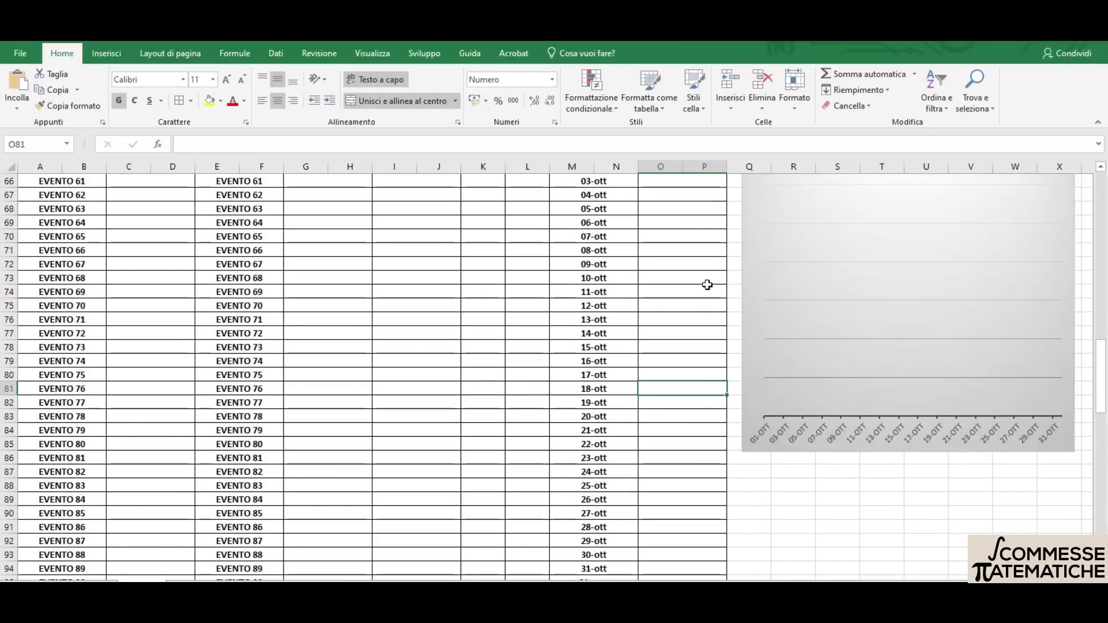
type("115,00")
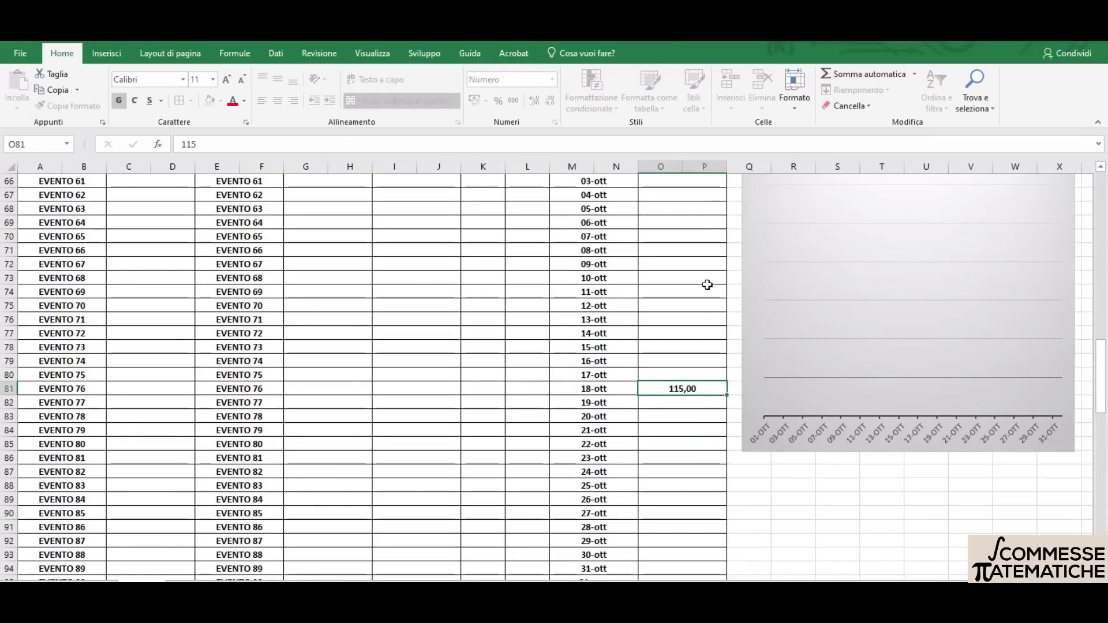
key("Return")
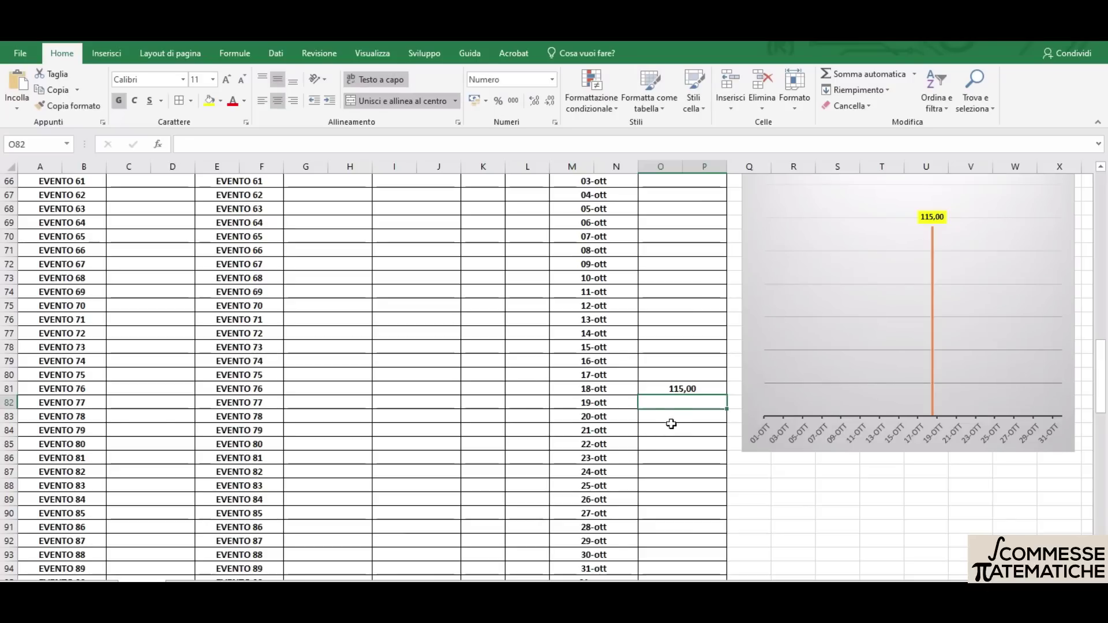
type("-25")
key("Return")
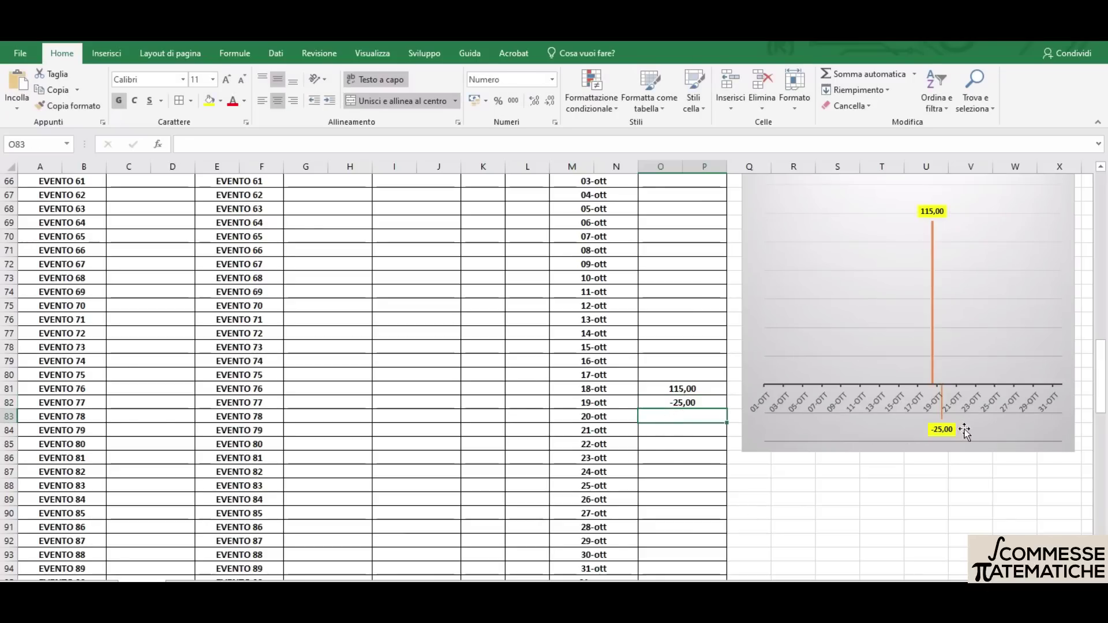
scroll(829, 411, "up", 1)
scroll(804, 314, "up", 1)
scroll(812, 398, "down", 2)
scroll(812, 363, "up", 1)
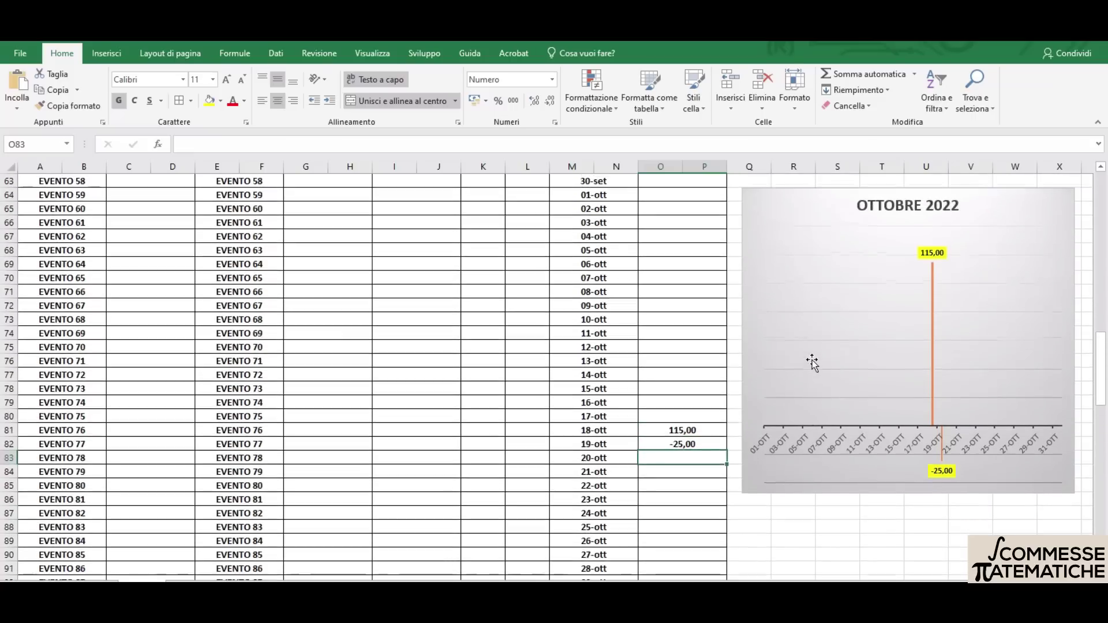
scroll(812, 362, "up", 1)
scroll(817, 373, "up", 4)
scroll(827, 364, "up", 5)
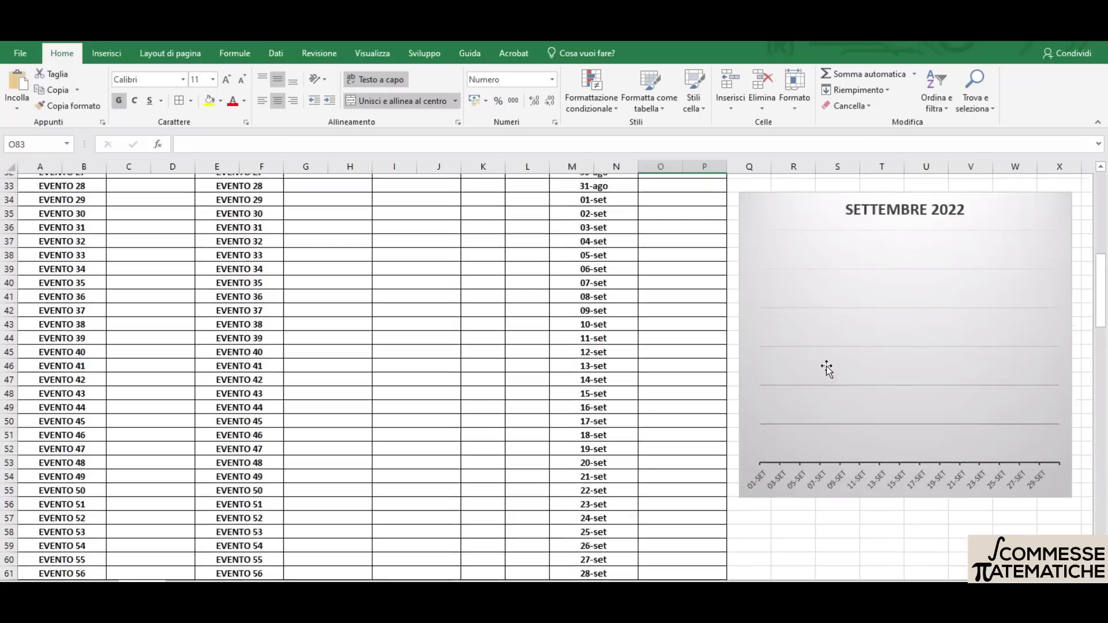
scroll(826, 366, "up", 9)
scroll(826, 365, "down", 2)
scroll(827, 366, "up", 2)
scroll(827, 366, "down", 3)
scroll(826, 366, "down", 5)
scroll(826, 366, "up", 6)
scroll(824, 362, "up", 4)
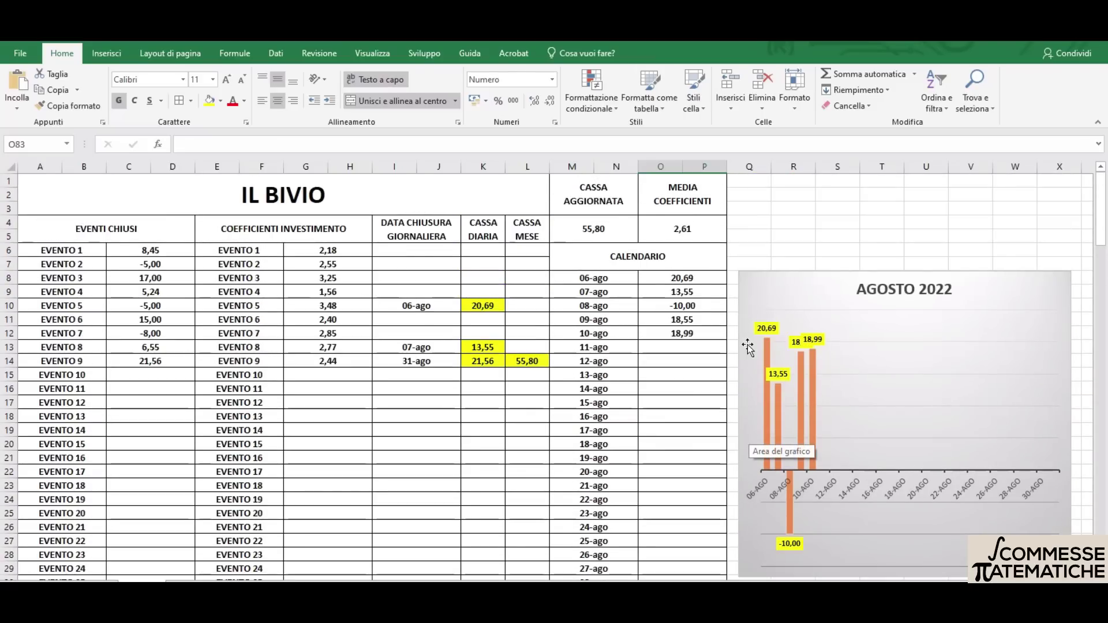
scroll(746, 346, "down", 1)
scroll(749, 351, "up", 1)
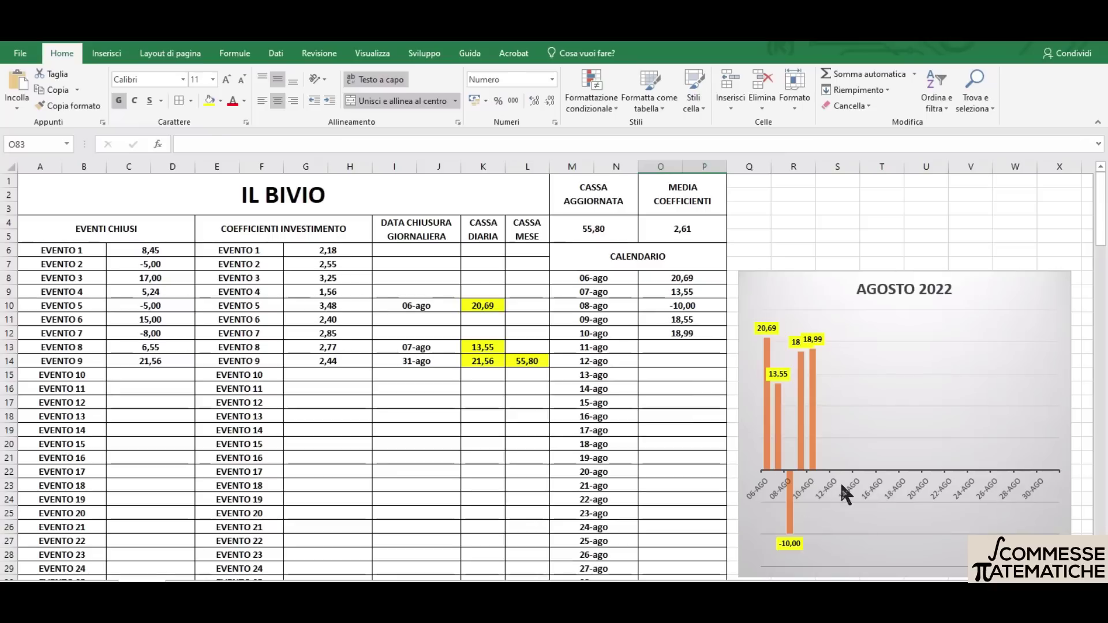
scroll(848, 485, "down", 2)
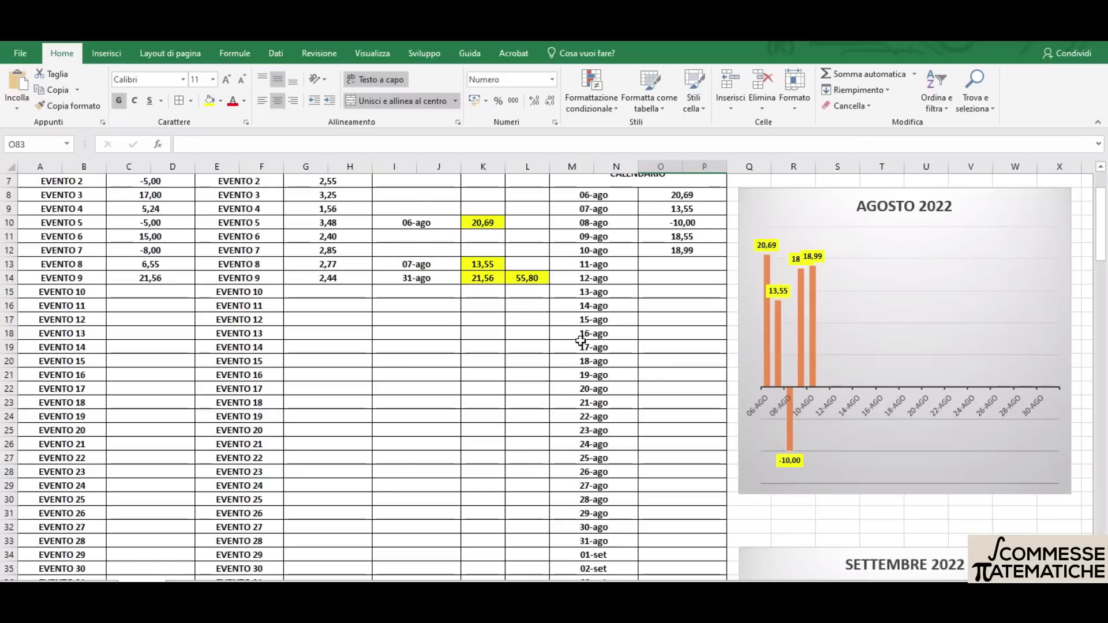
scroll(586, 342, "down", 6)
scroll(645, 384, "down", 1)
scroll(670, 394, "down", 7)
scroll(675, 398, "down", 3)
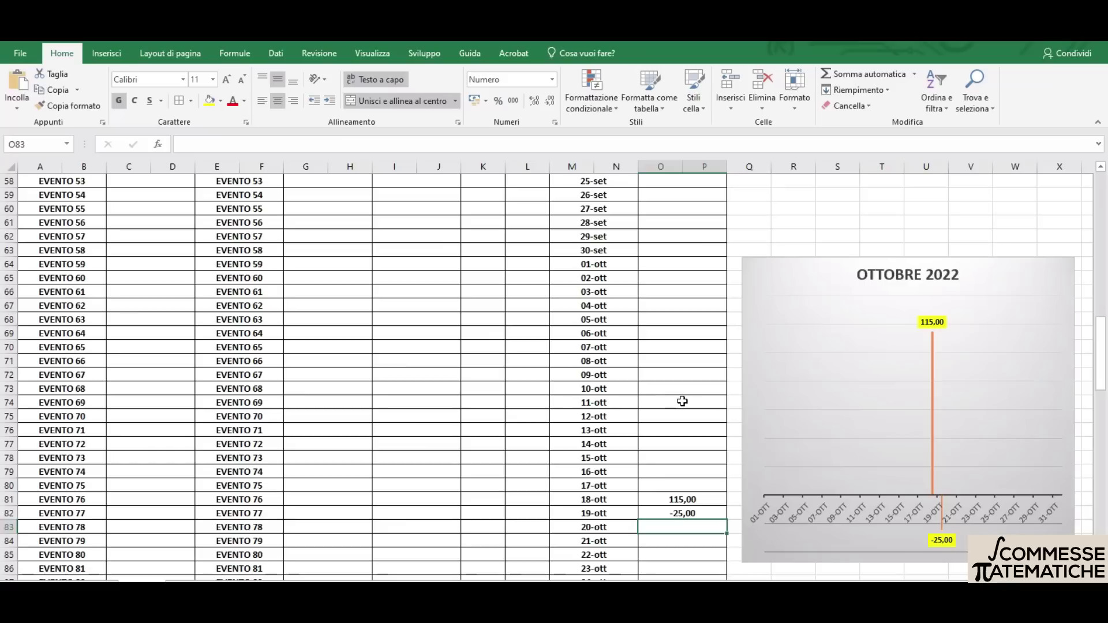
scroll(684, 401, "down", 2)
scroll(685, 401, "down", 1)
scroll(685, 401, "down", 3)
scroll(684, 402, "down", 1)
scroll(685, 400, "down", 2)
scroll(468, 323, "up", 2)
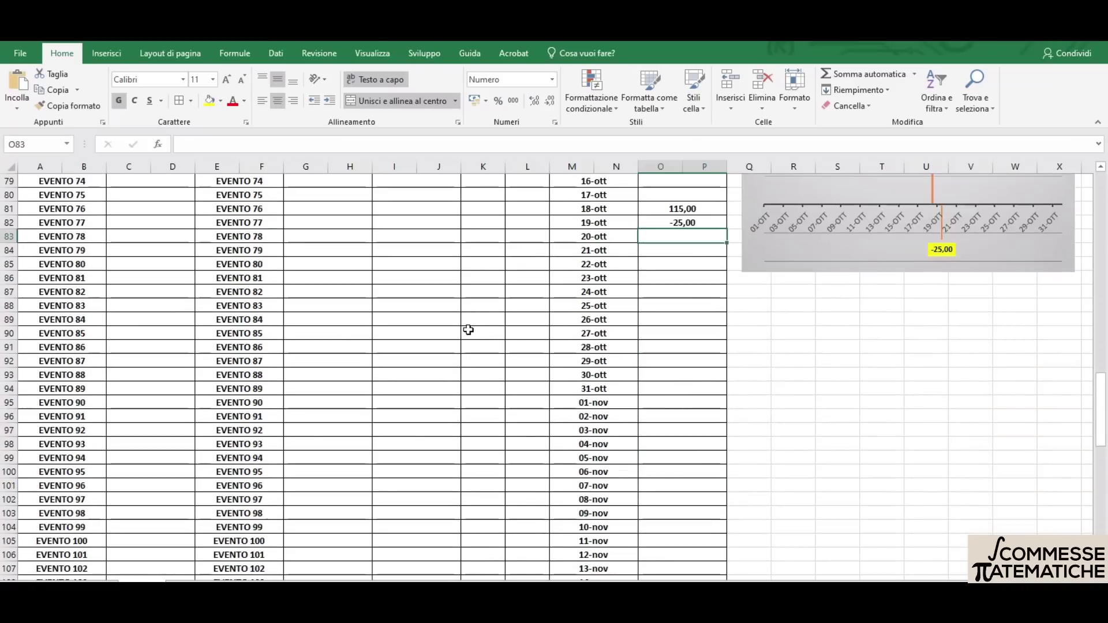
scroll(468, 310, "up", 4)
scroll(467, 312, "up", 1)
scroll(469, 311, "up", 5)
scroll(470, 312, "up", 1)
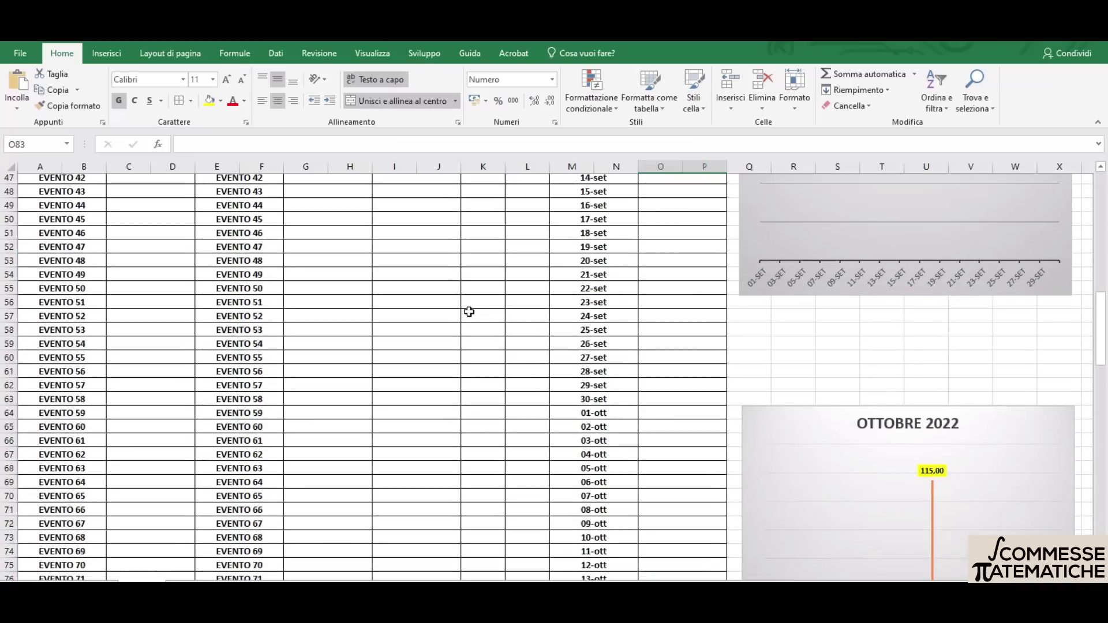
scroll(469, 312, "up", 2)
scroll(469, 311, "down", 10)
scroll(469, 312, "down", 4)
scroll(469, 311, "down", 6)
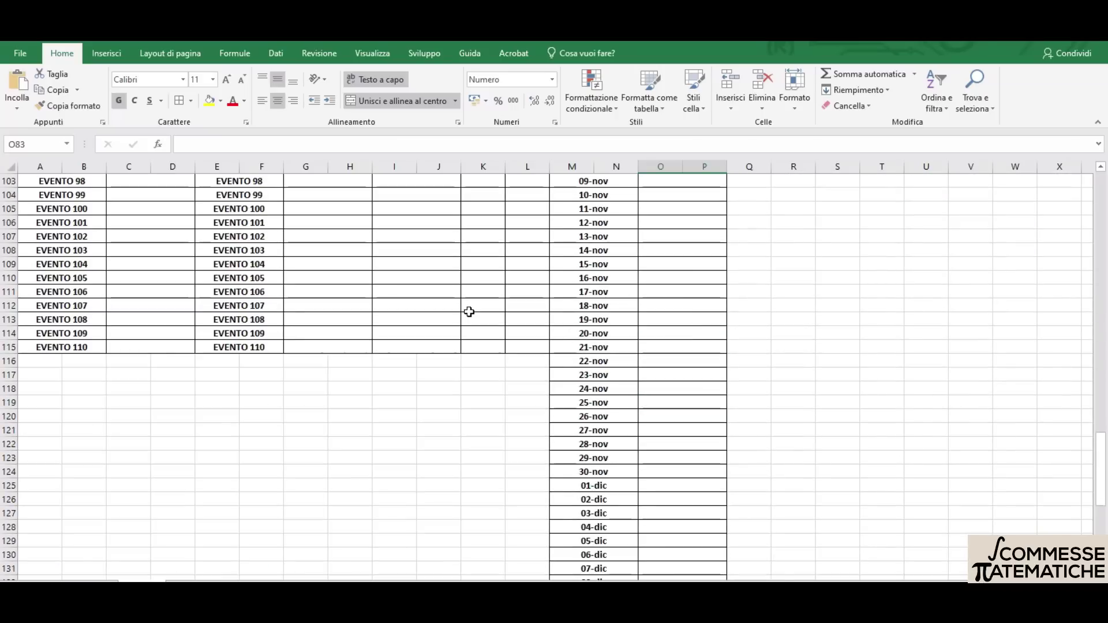
scroll(183, 313, "up", 1)
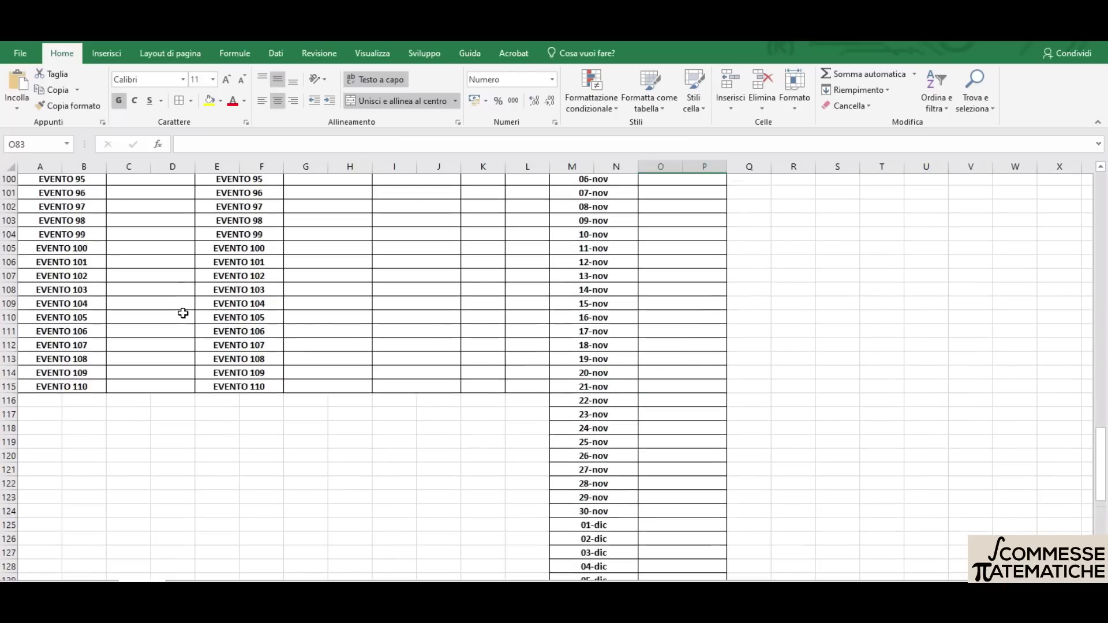
scroll(183, 313, "up", 3)
scroll(183, 313, "up", 7)
scroll(183, 313, "up", 8)
scroll(183, 313, "up", 5)
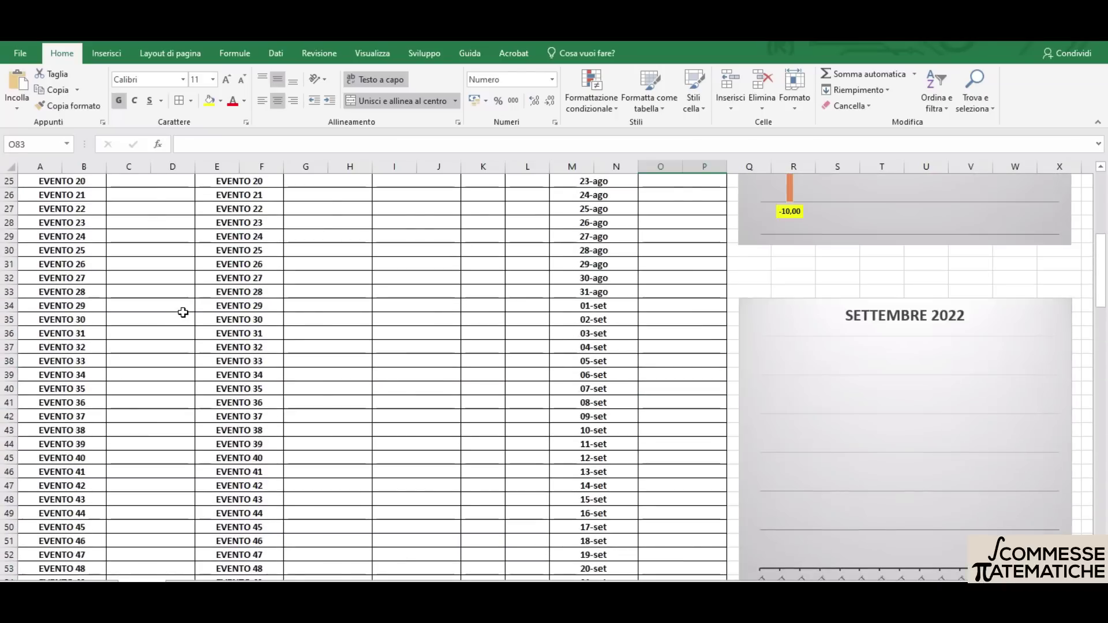
scroll(207, 313, "up", 8)
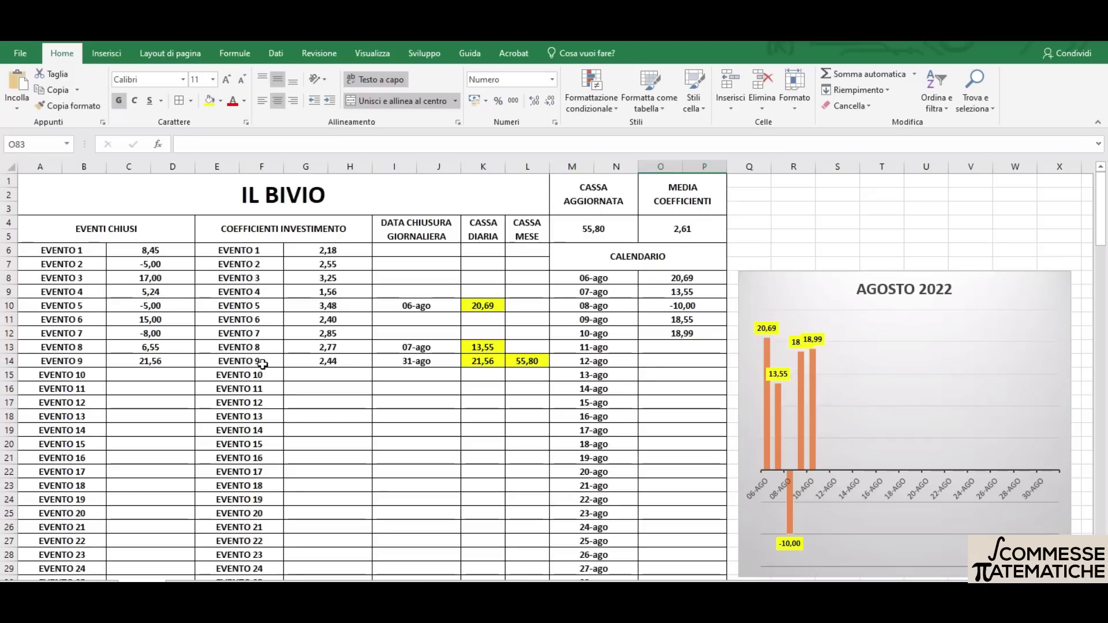
scroll(243, 389, "down", 1)
scroll(243, 389, "down", 4)
scroll(243, 389, "down", 5)
scroll(243, 389, "down", 4)
scroll(243, 389, "down", 7)
scroll(243, 389, "down", 7)
scroll(243, 389, "down", 2)
scroll(243, 389, "down", 3)
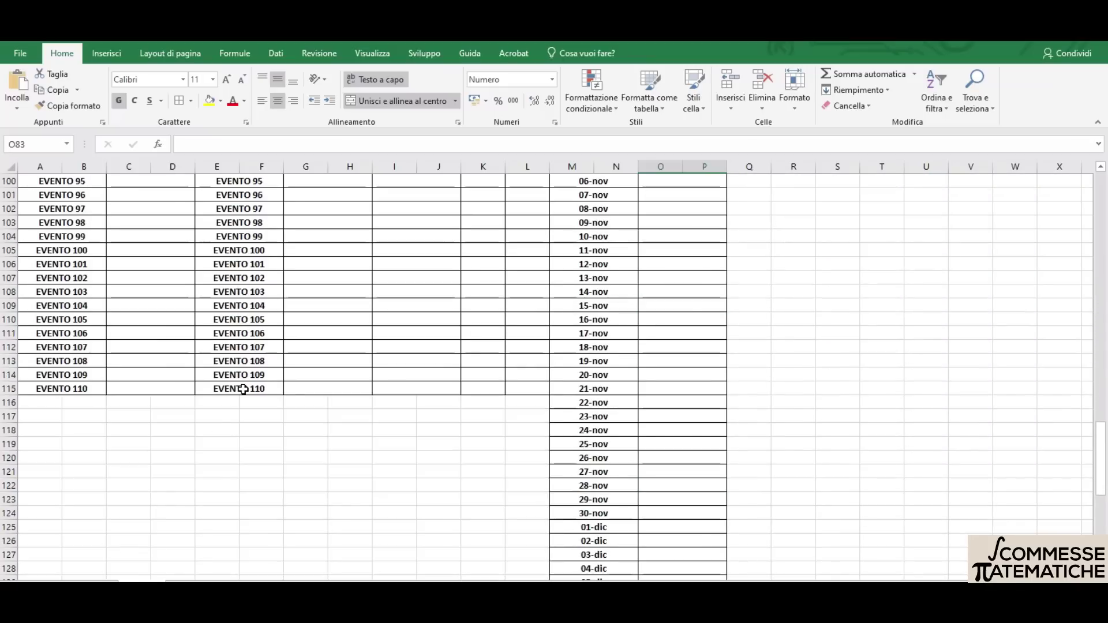
scroll(243, 389, "down", 3)
scroll(580, 348, "down", 4)
scroll(580, 349, "down", 4)
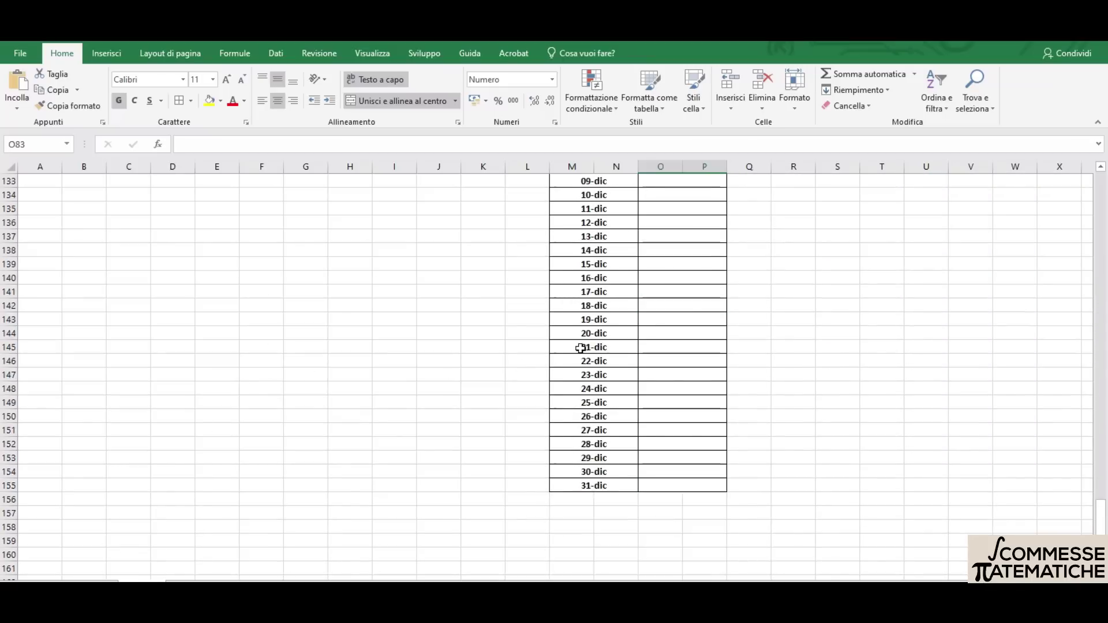
scroll(580, 349, "down", 3)
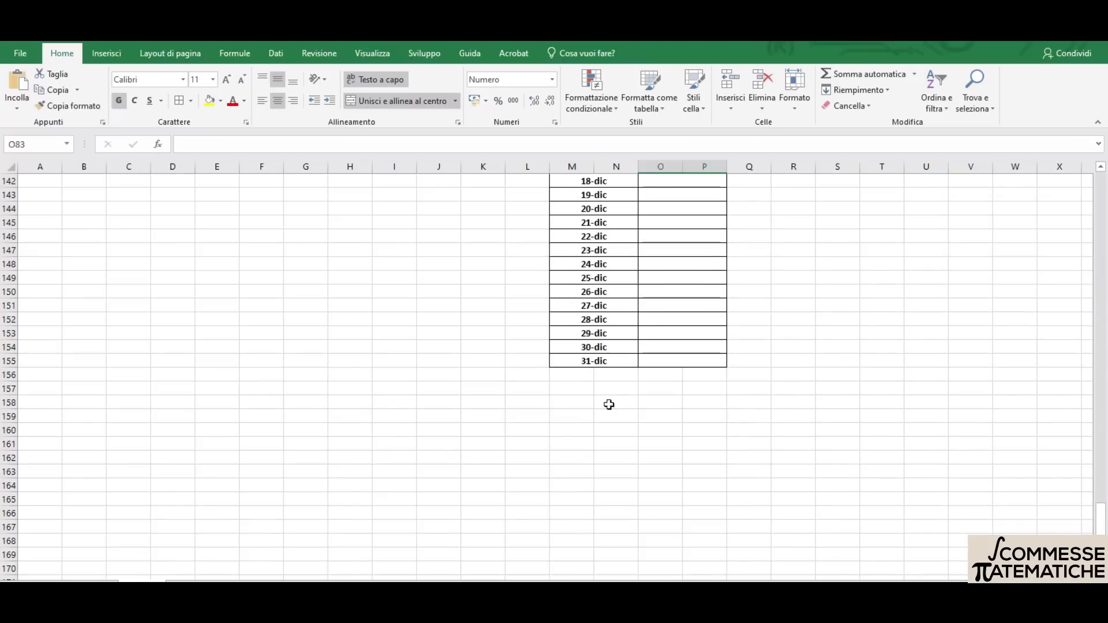
Fill the calendar dates from 31-dic down through 04-gen in rows 156–159
left_click(601, 363)
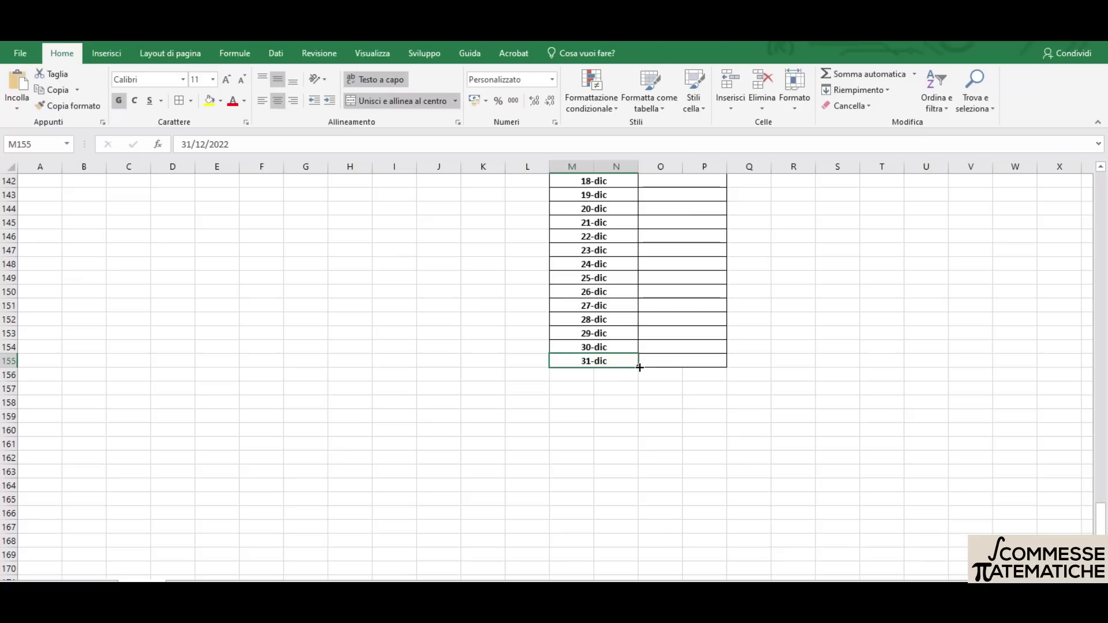
left_click_drag(639, 370, 640, 422)
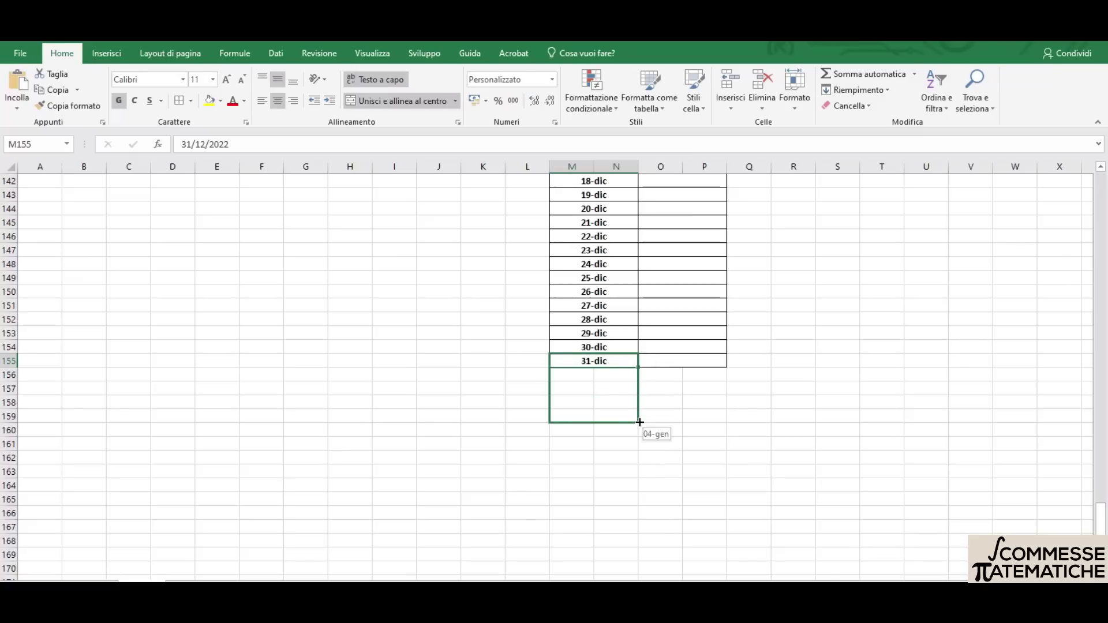
left_click_drag(640, 422, 639, 423)
Copy O155's bordered formatting onto the value cells O156:P159 beside the new dates
left_click(685, 361)
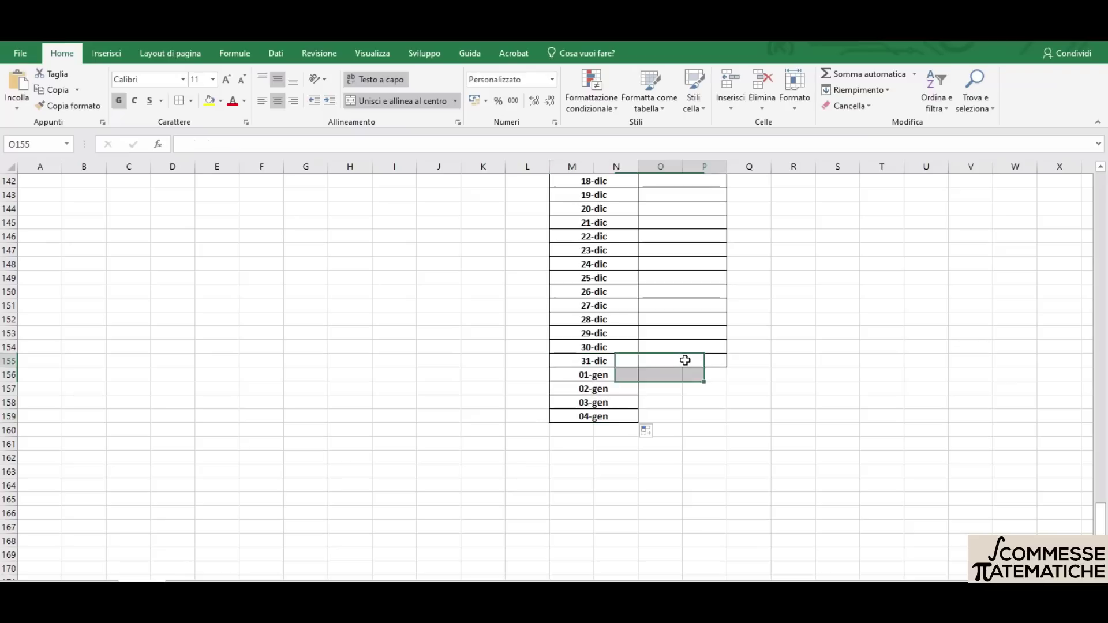
key("ctrl+c")
left_click_drag(658, 376, 696, 410)
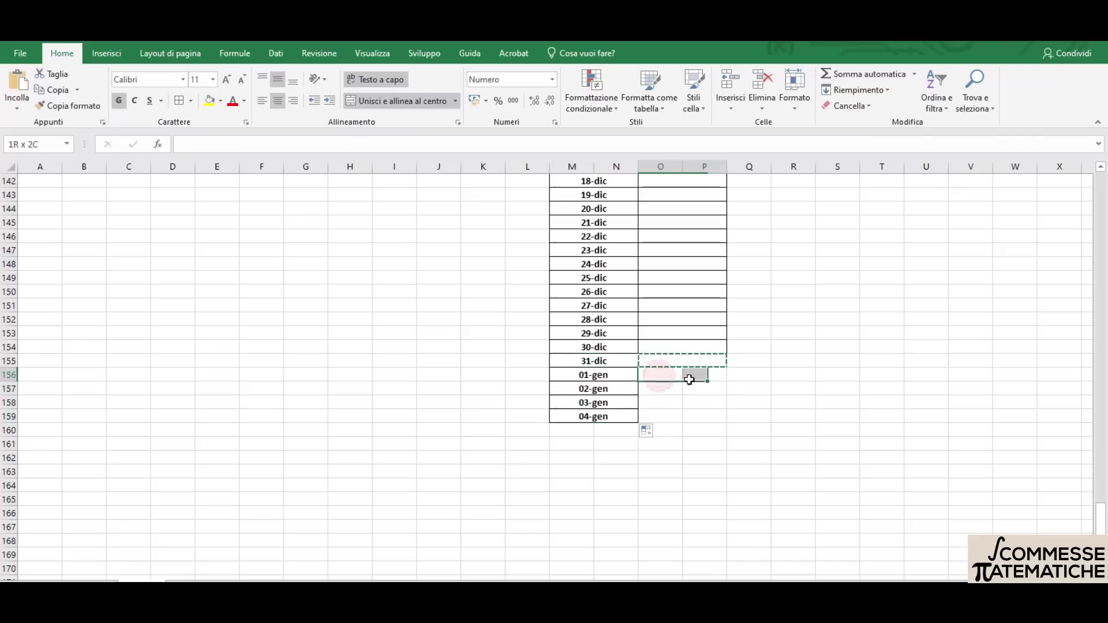
key("ctrl+v")
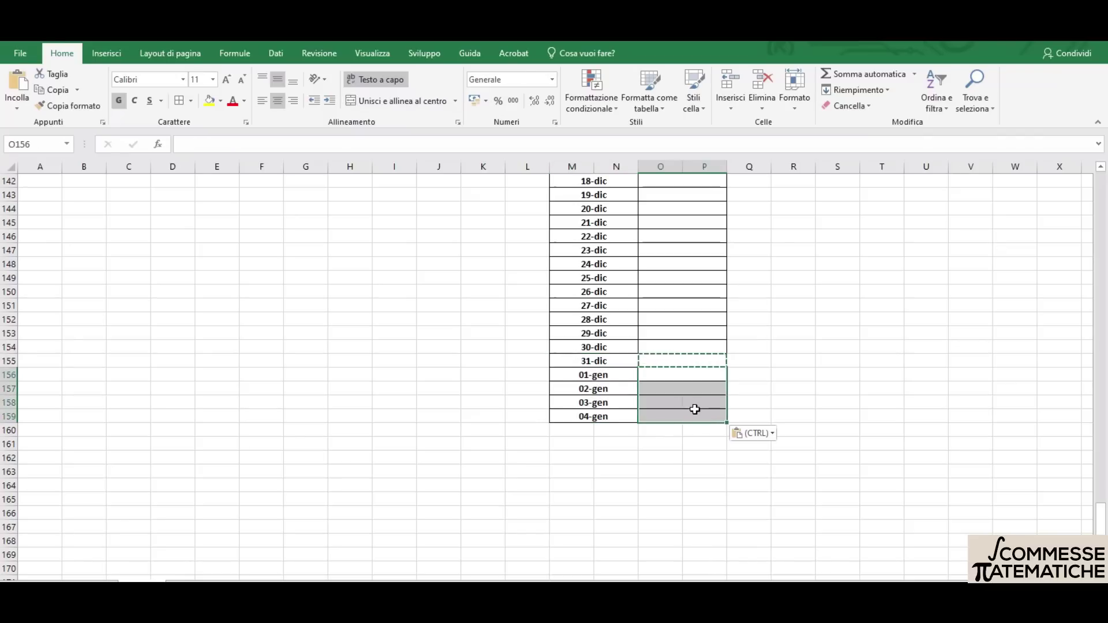
left_click(658, 456)
Enter a test 0 beside 04-gen, then clear it again
left_click(678, 415)
type("0")
key("Return")
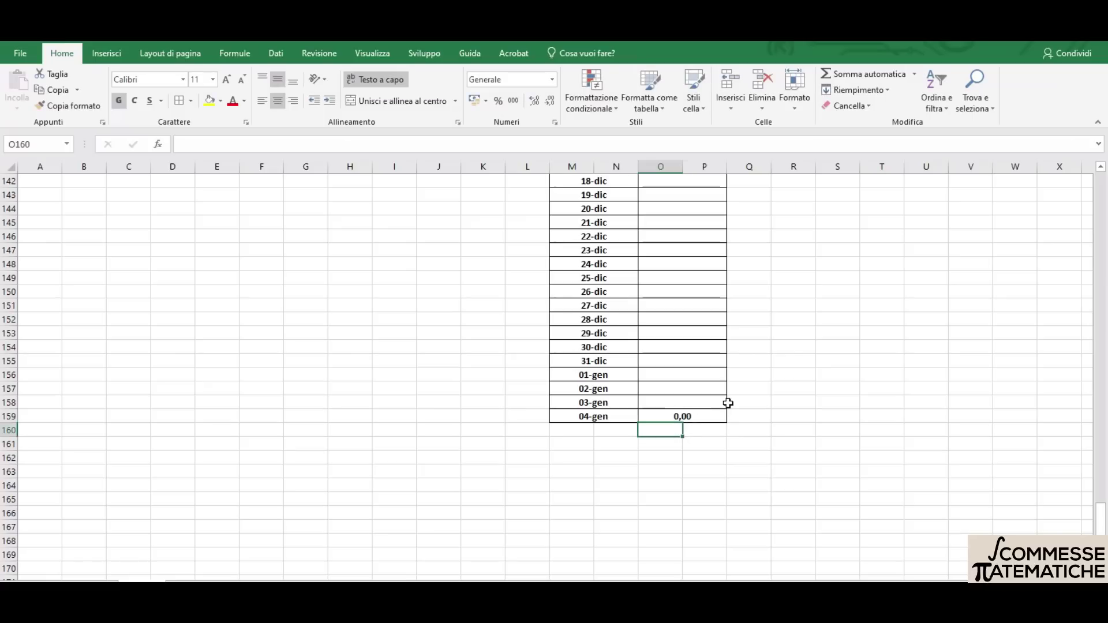
key("Up")
key("BackSpace")
left_click(297, 326)
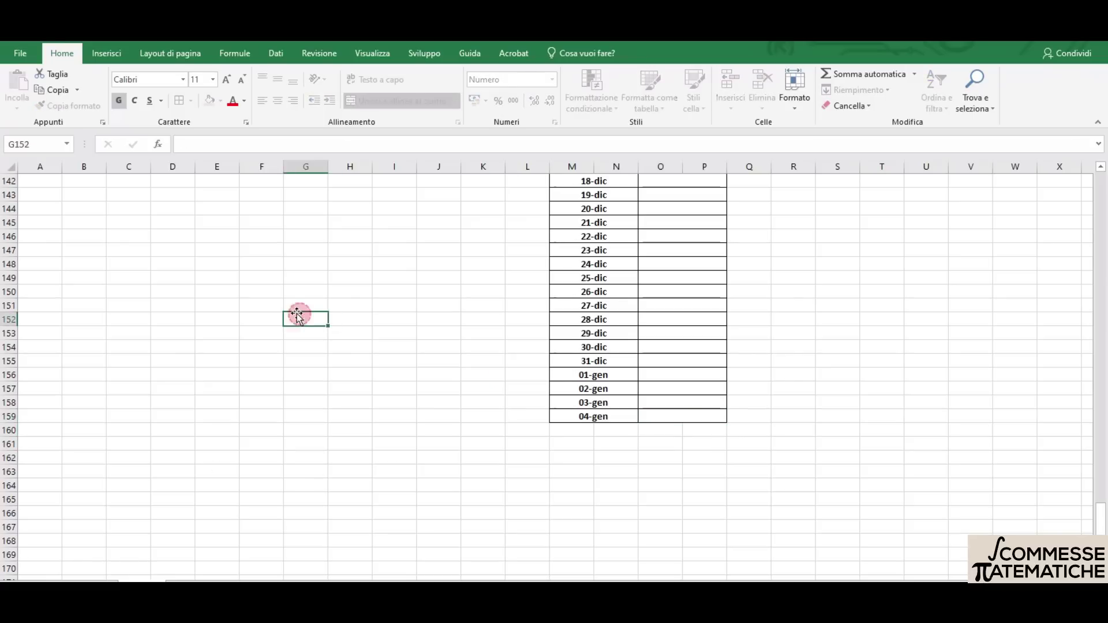
scroll(184, 336, "up", 5)
scroll(184, 336, "up", 10)
scroll(184, 336, "up", 2)
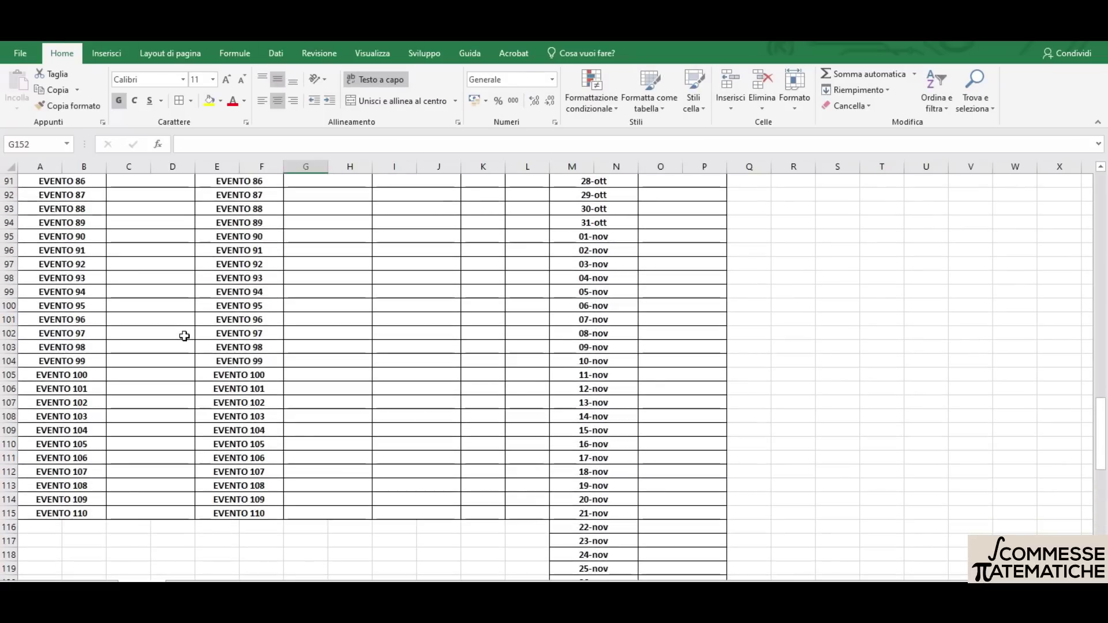
scroll(135, 368, "down", 2)
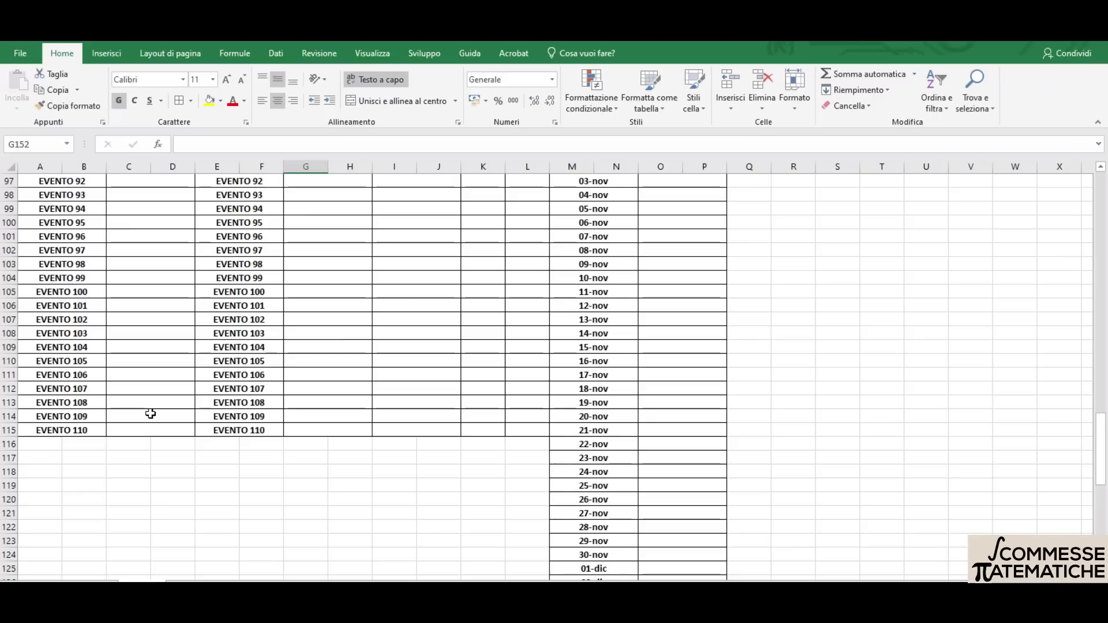
scroll(87, 417, "down", 2)
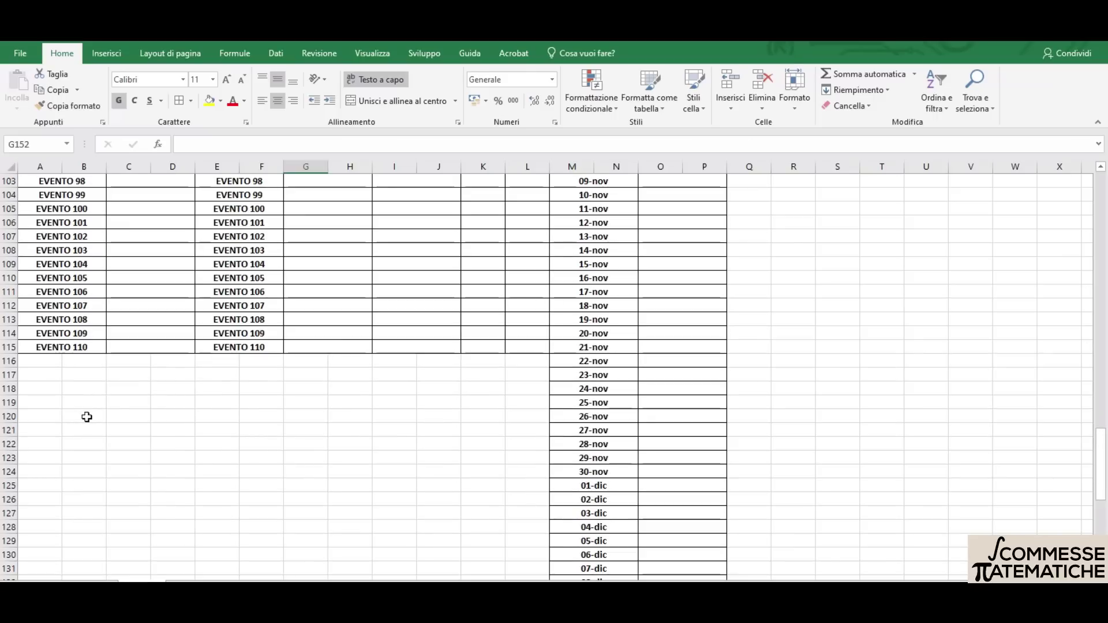
Fill both EVENTO label lists in columns A and E down to EVENTO 125
left_click(68, 348)
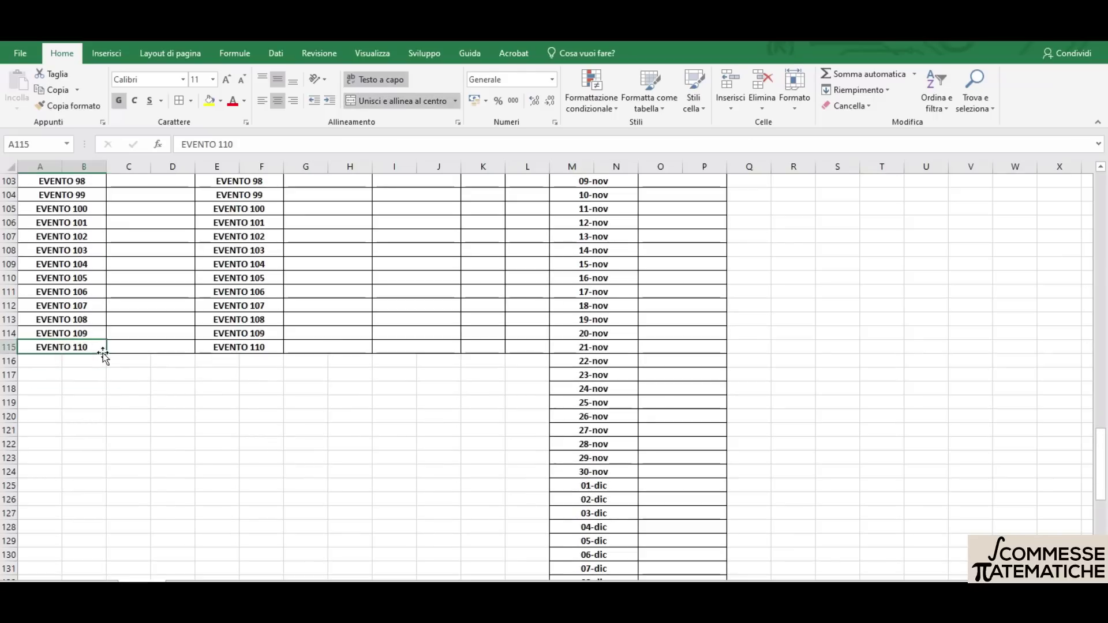
left_click_drag(106, 354, 98, 557)
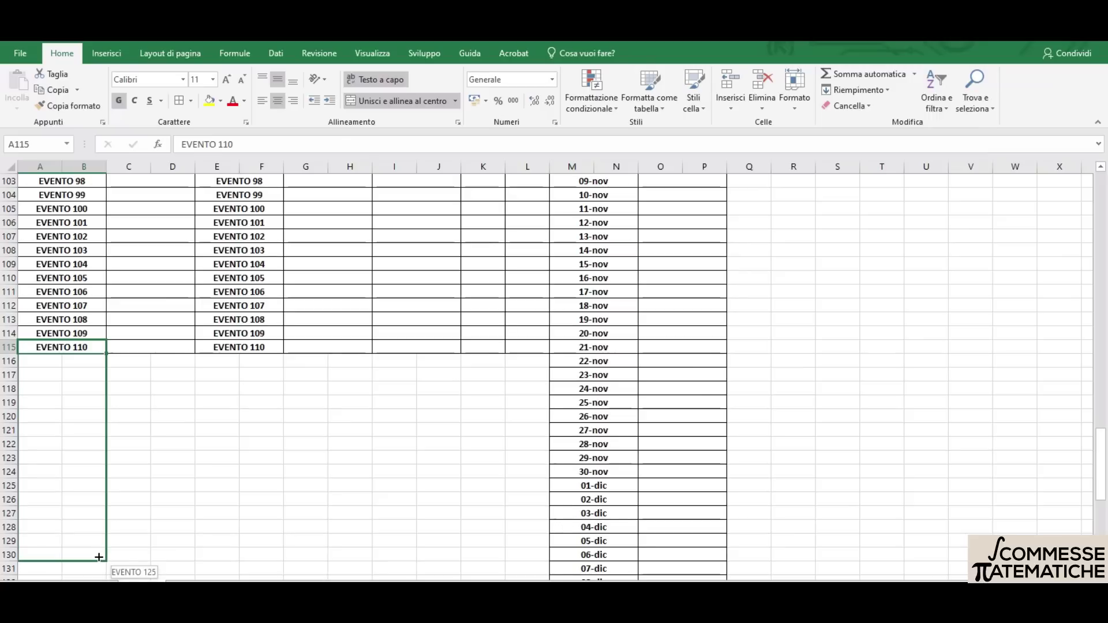
left_click_drag(99, 557, 99, 557)
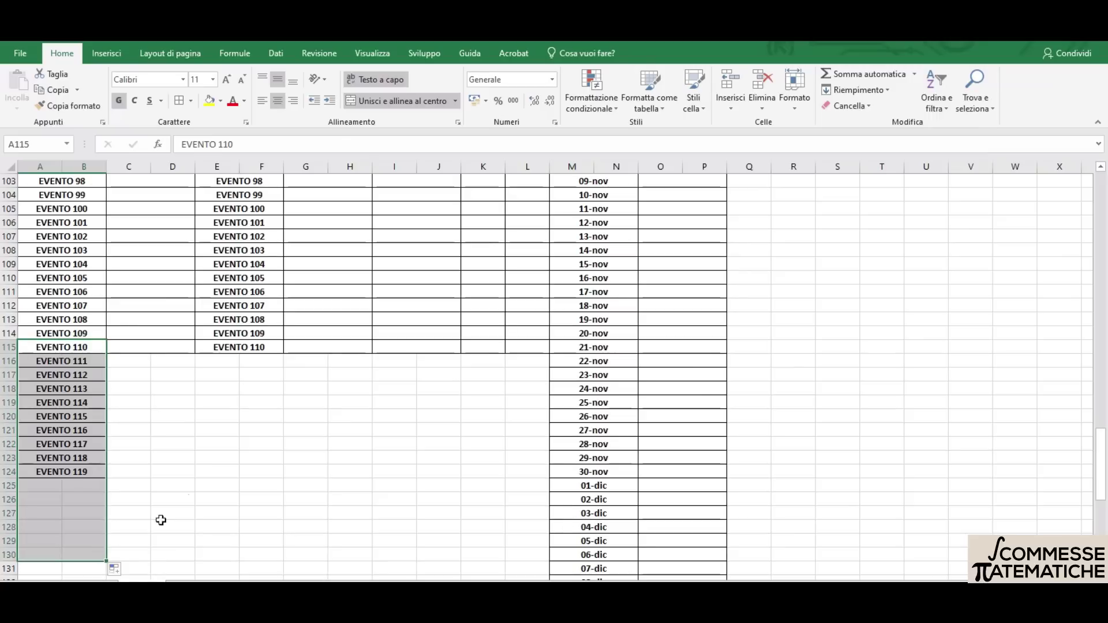
left_click(276, 351)
left_click_drag(280, 353, 274, 559)
Copy the C115:D115 and G115:L115 cell formatting onto rows 116–130
left_click(155, 345)
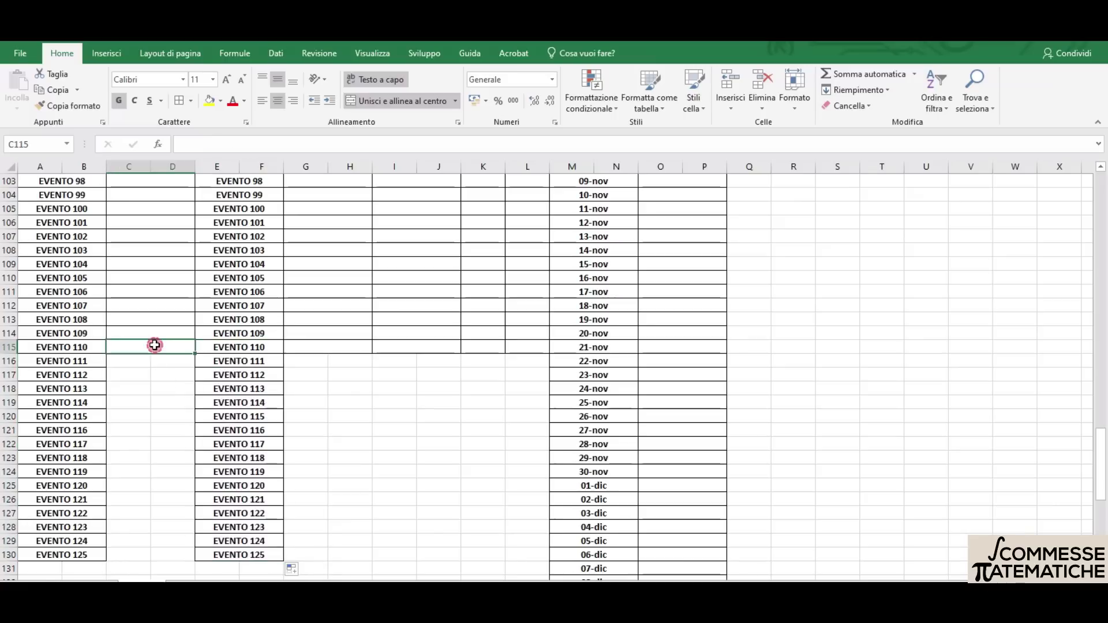
key("ctrl+c")
mouse_move(131, 364)
left_mouse_down()
mouse_move(164, 365)
mouse_move(173, 555)
left_mouse_up()
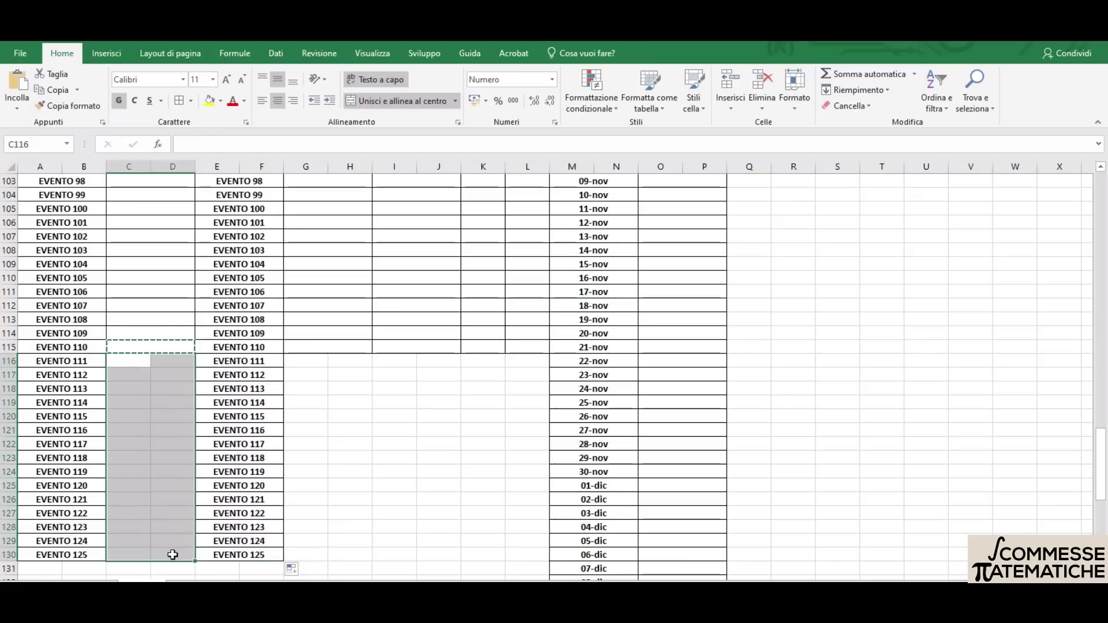
key("ctrl+v")
left_click_drag(327, 347, 522, 348)
key("ctrl+c")
mouse_move(304, 363)
left_mouse_down()
mouse_move(516, 389)
mouse_move(503, 485)
left_mouse_up()
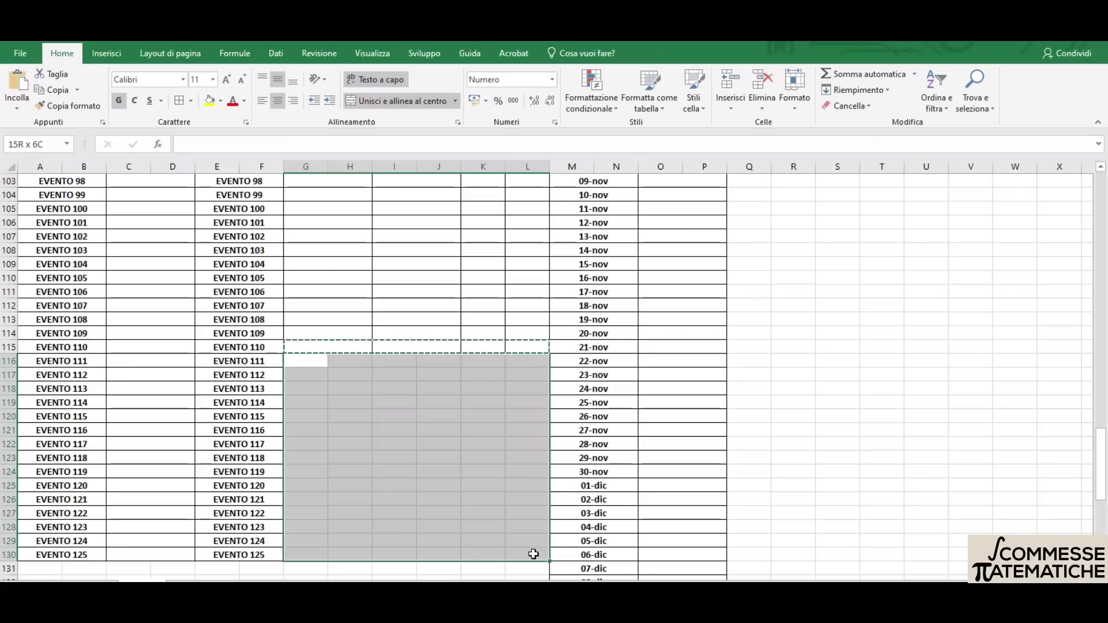
key("ctrl+v")
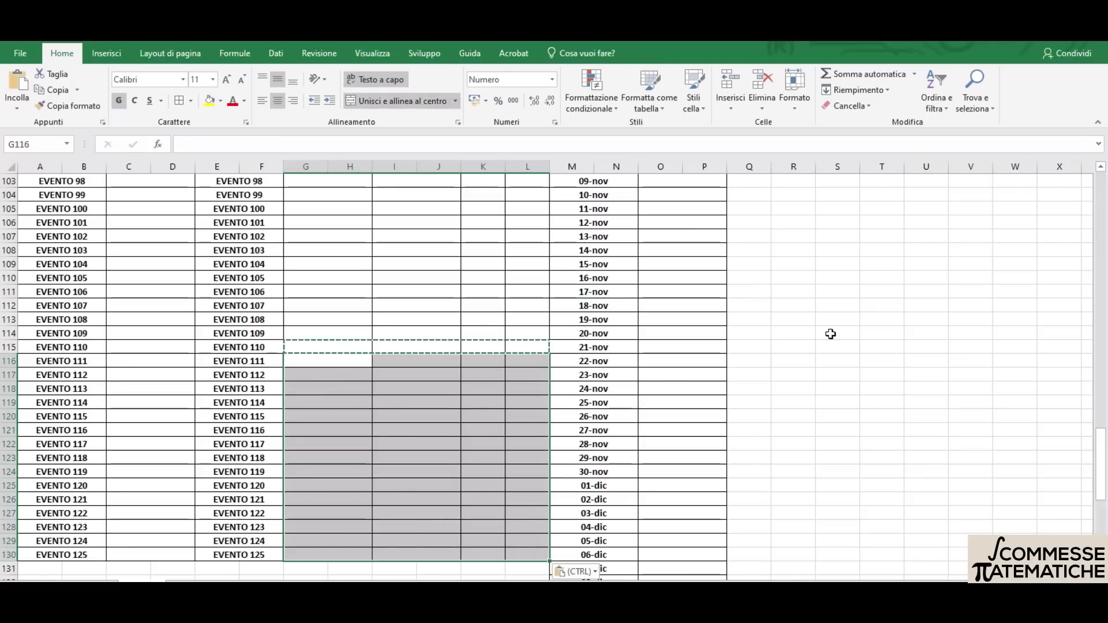
left_click(830, 334)
scroll(354, 408, "up", 1)
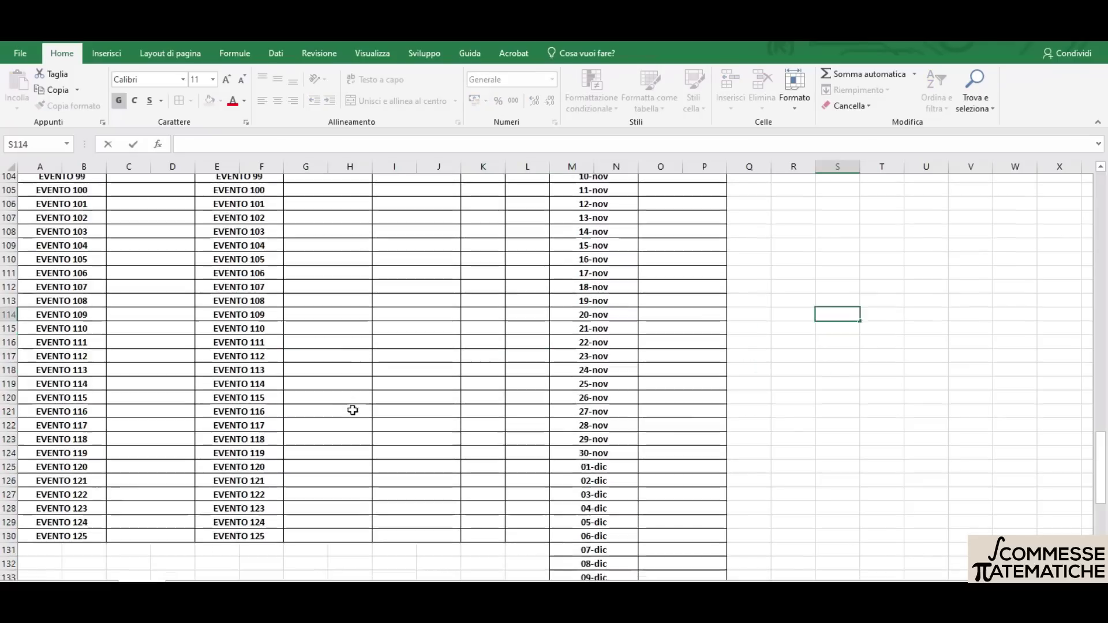
scroll(340, 408, "up", 1)
scroll(340, 408, "up", 4)
scroll(327, 383, "up", 8)
scroll(324, 371, "up", 3)
scroll(326, 373, "down", 2)
scroll(326, 373, "down", 7)
scroll(326, 374, "down", 3)
scroll(326, 373, "down", 2)
scroll(326, 375, "down", 1)
scroll(326, 374, "down", 3)
scroll(326, 376, "down", 3)
scroll(327, 379, "down", 3)
scroll(326, 380, "up", 4)
scroll(327, 378, "up", 8)
scroll(326, 375, "up", 10)
scroll(326, 369, "up", 5)
scroll(325, 367, "up", 13)
scroll(323, 367, "up", 1)
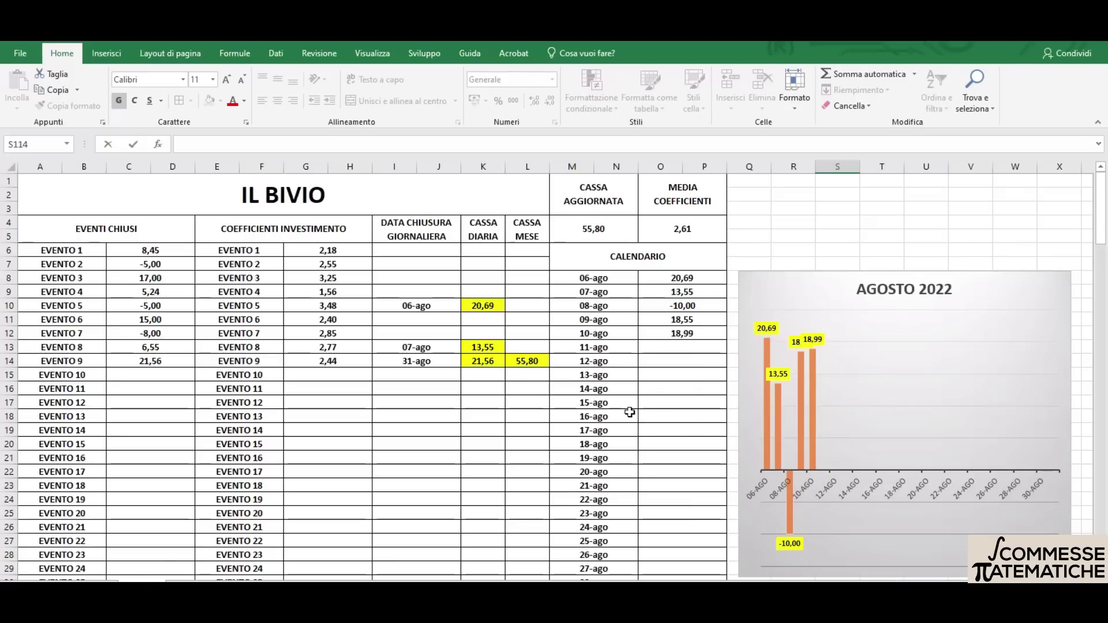
Enter -15, -3 and -12 in O13:O15 for 11-ago to 13-ago
left_click(688, 351)
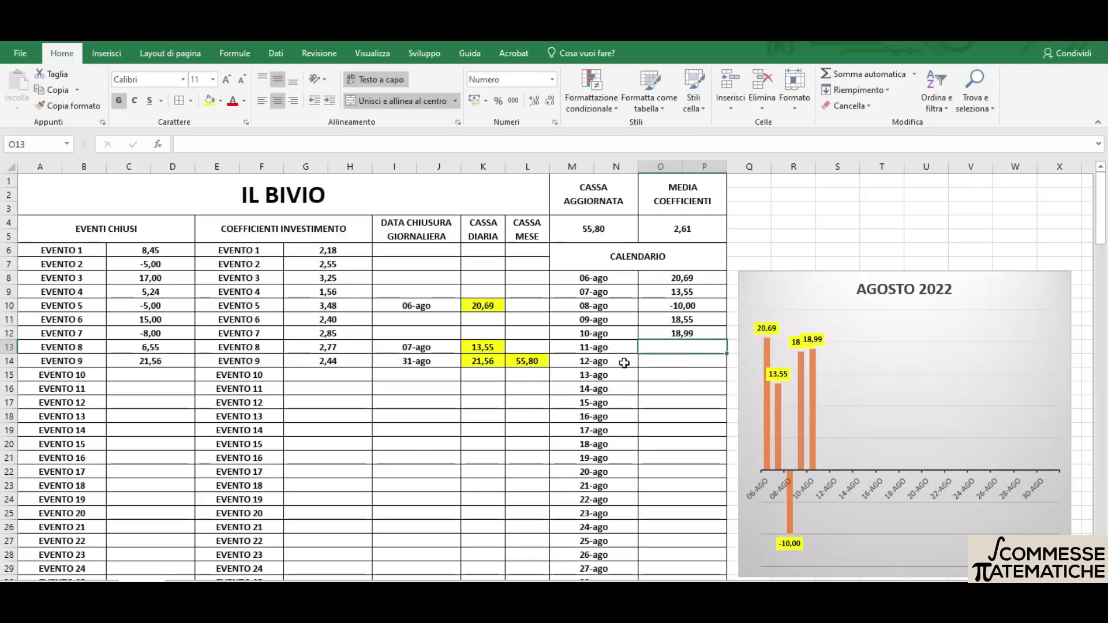
type("-15")
key("Return")
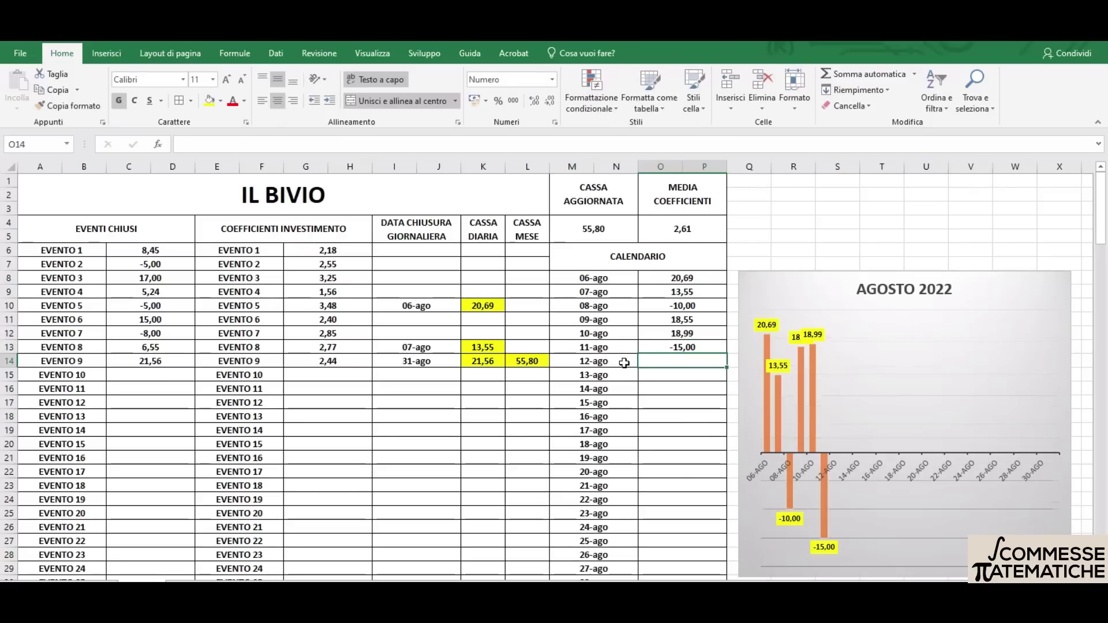
type("-3")
key("Return")
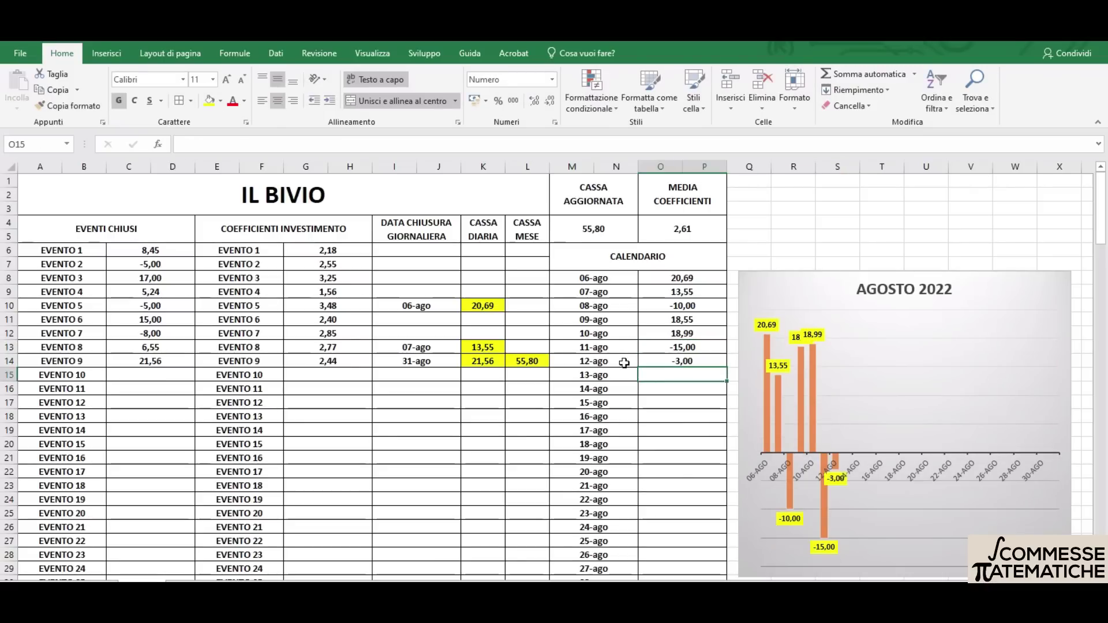
type("-12")
key("Return")
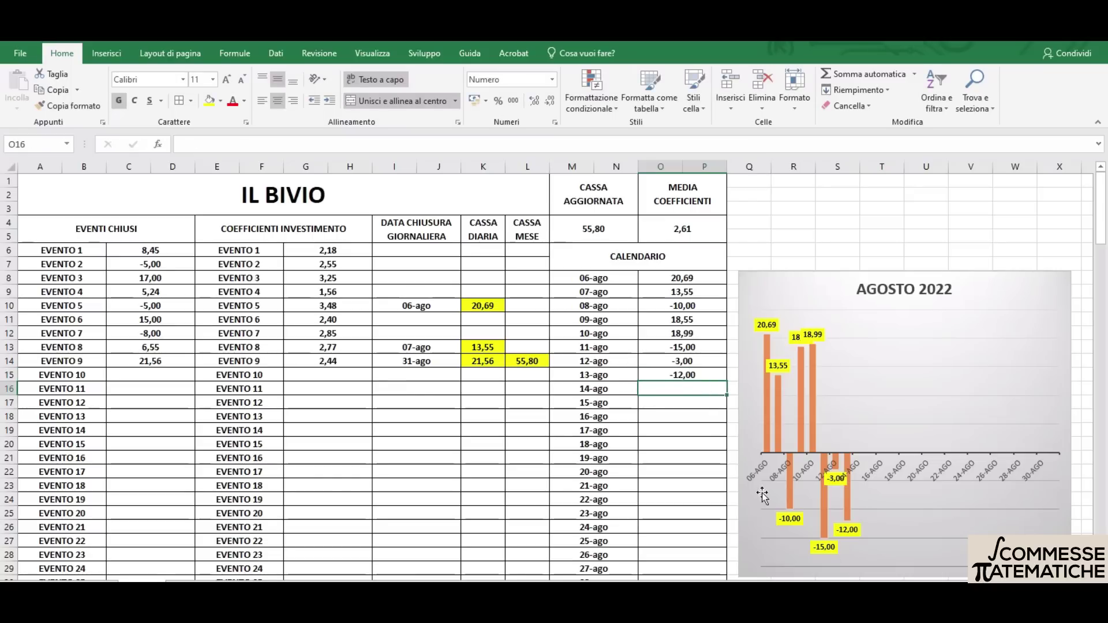